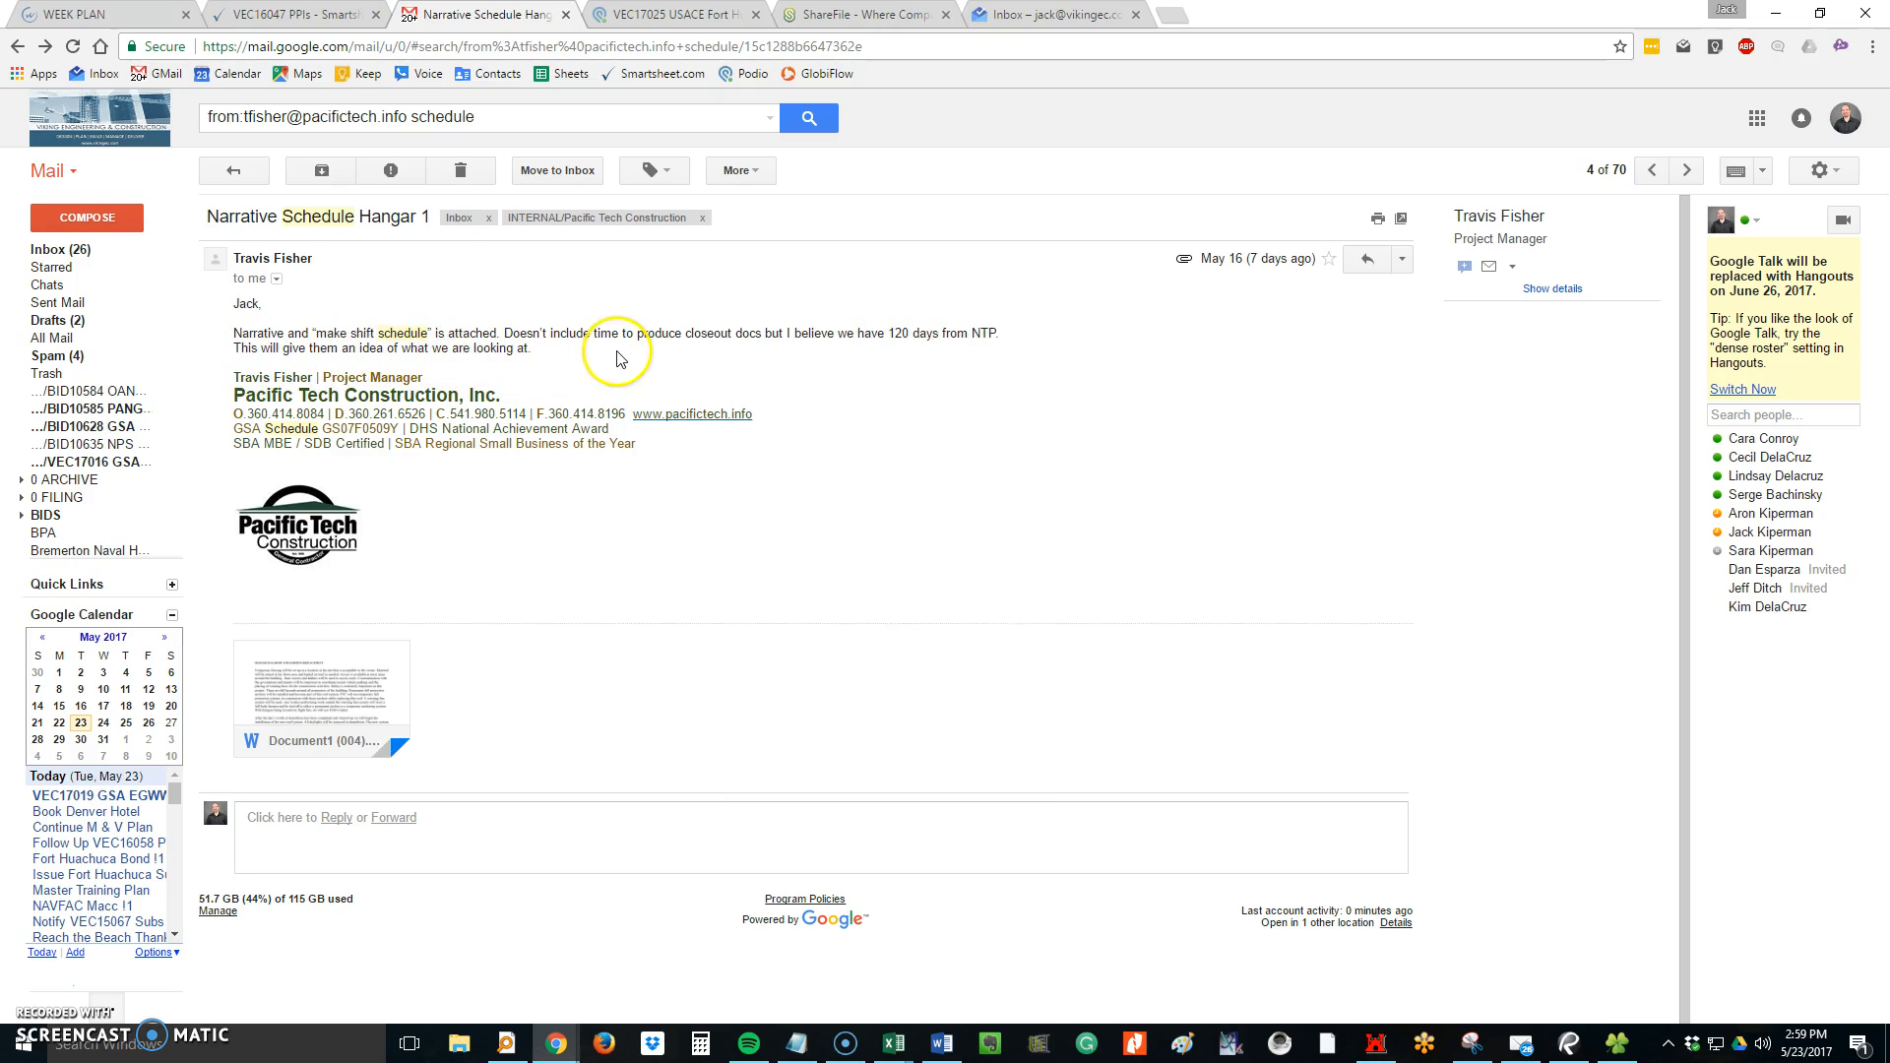
Download the email's Document1 (004) attachment to the Desktop under the file name VEC17025 Schedule
left_click(294, 731)
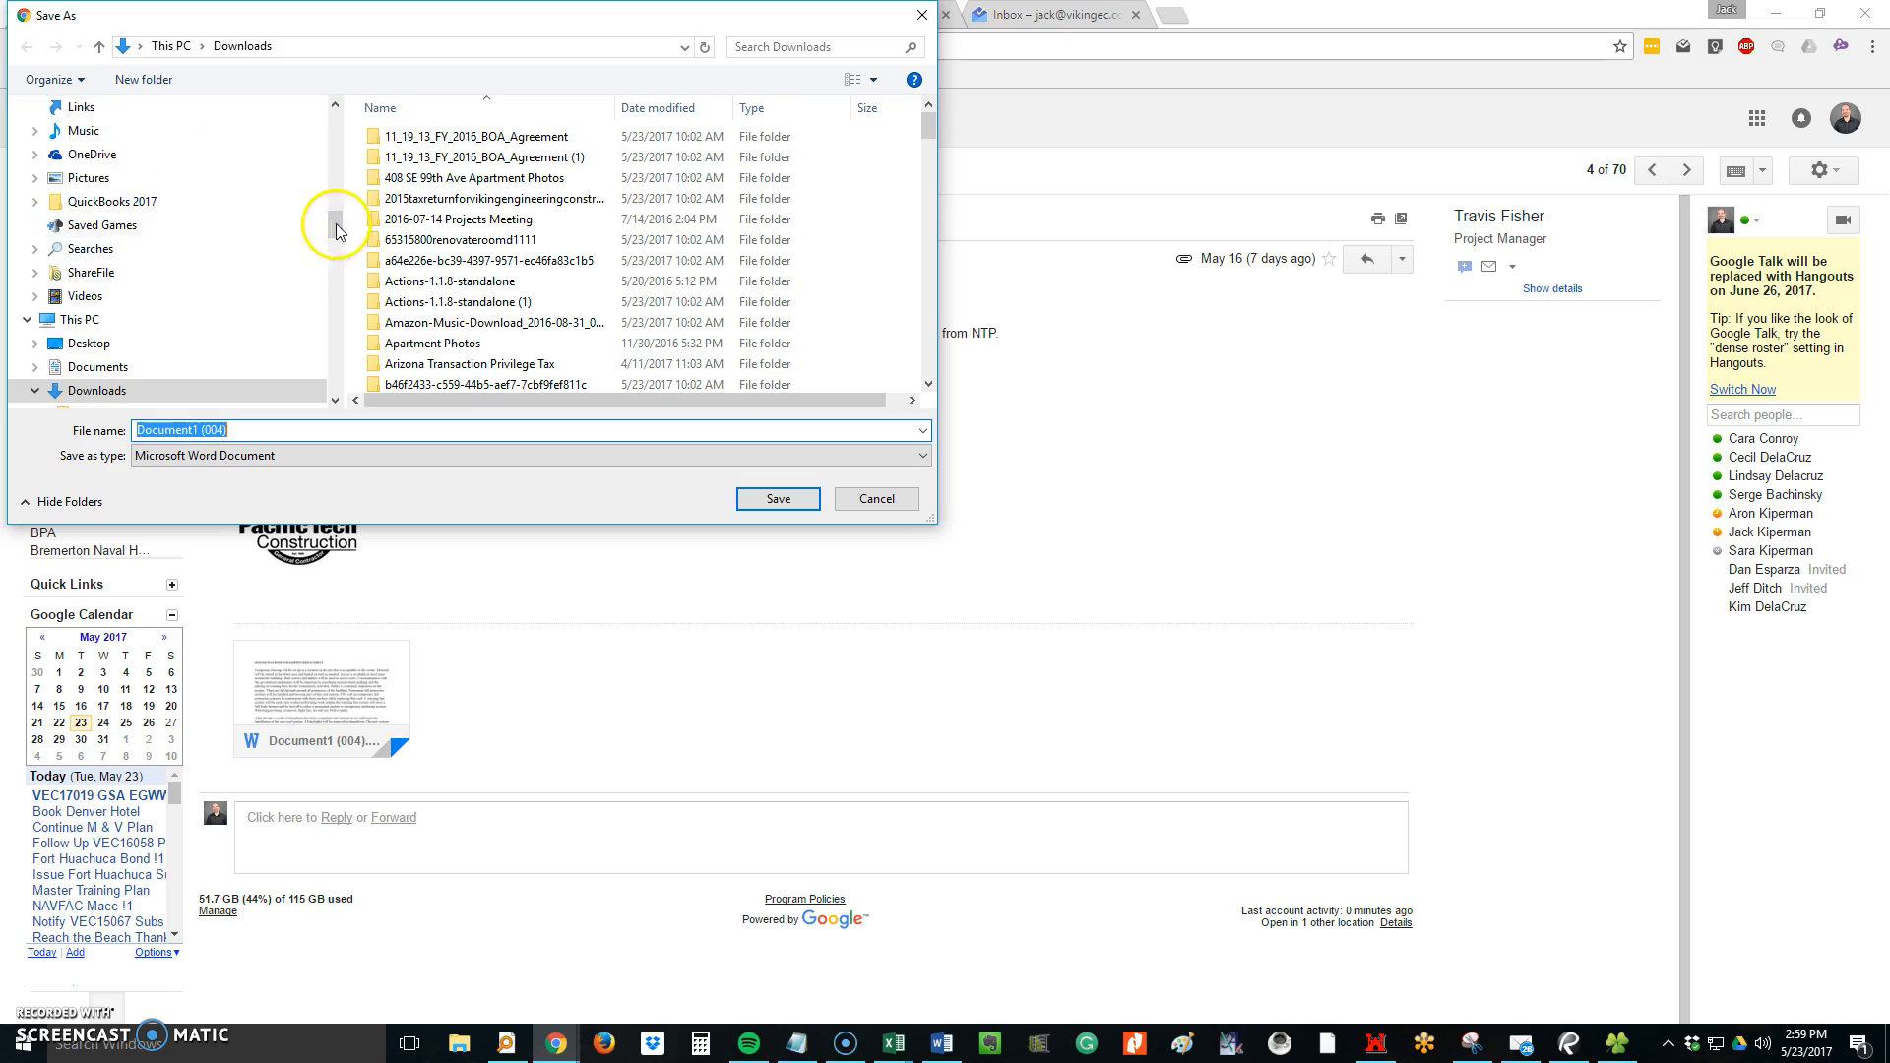
left_click_drag(333, 210, 333, 92)
left_click(98, 137)
left_click(246, 430)
type("VEC17025 Schedule")
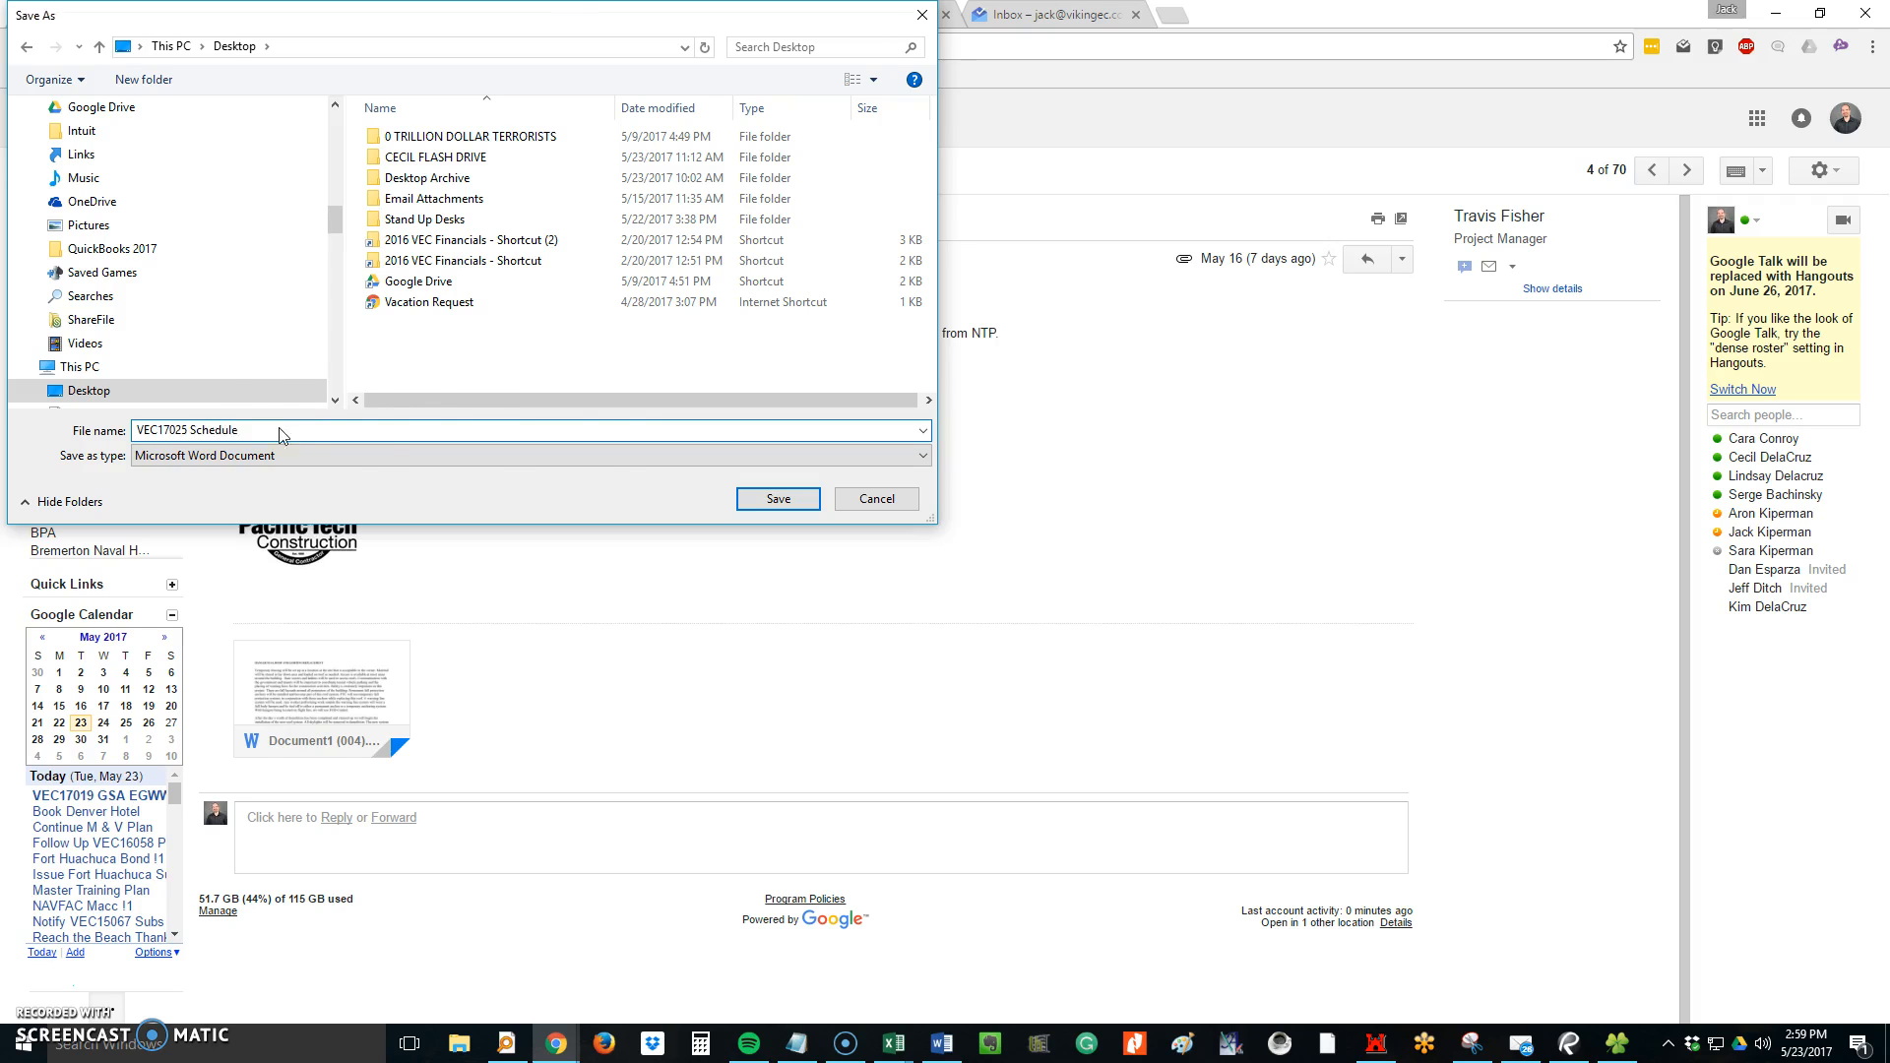
key("Return")
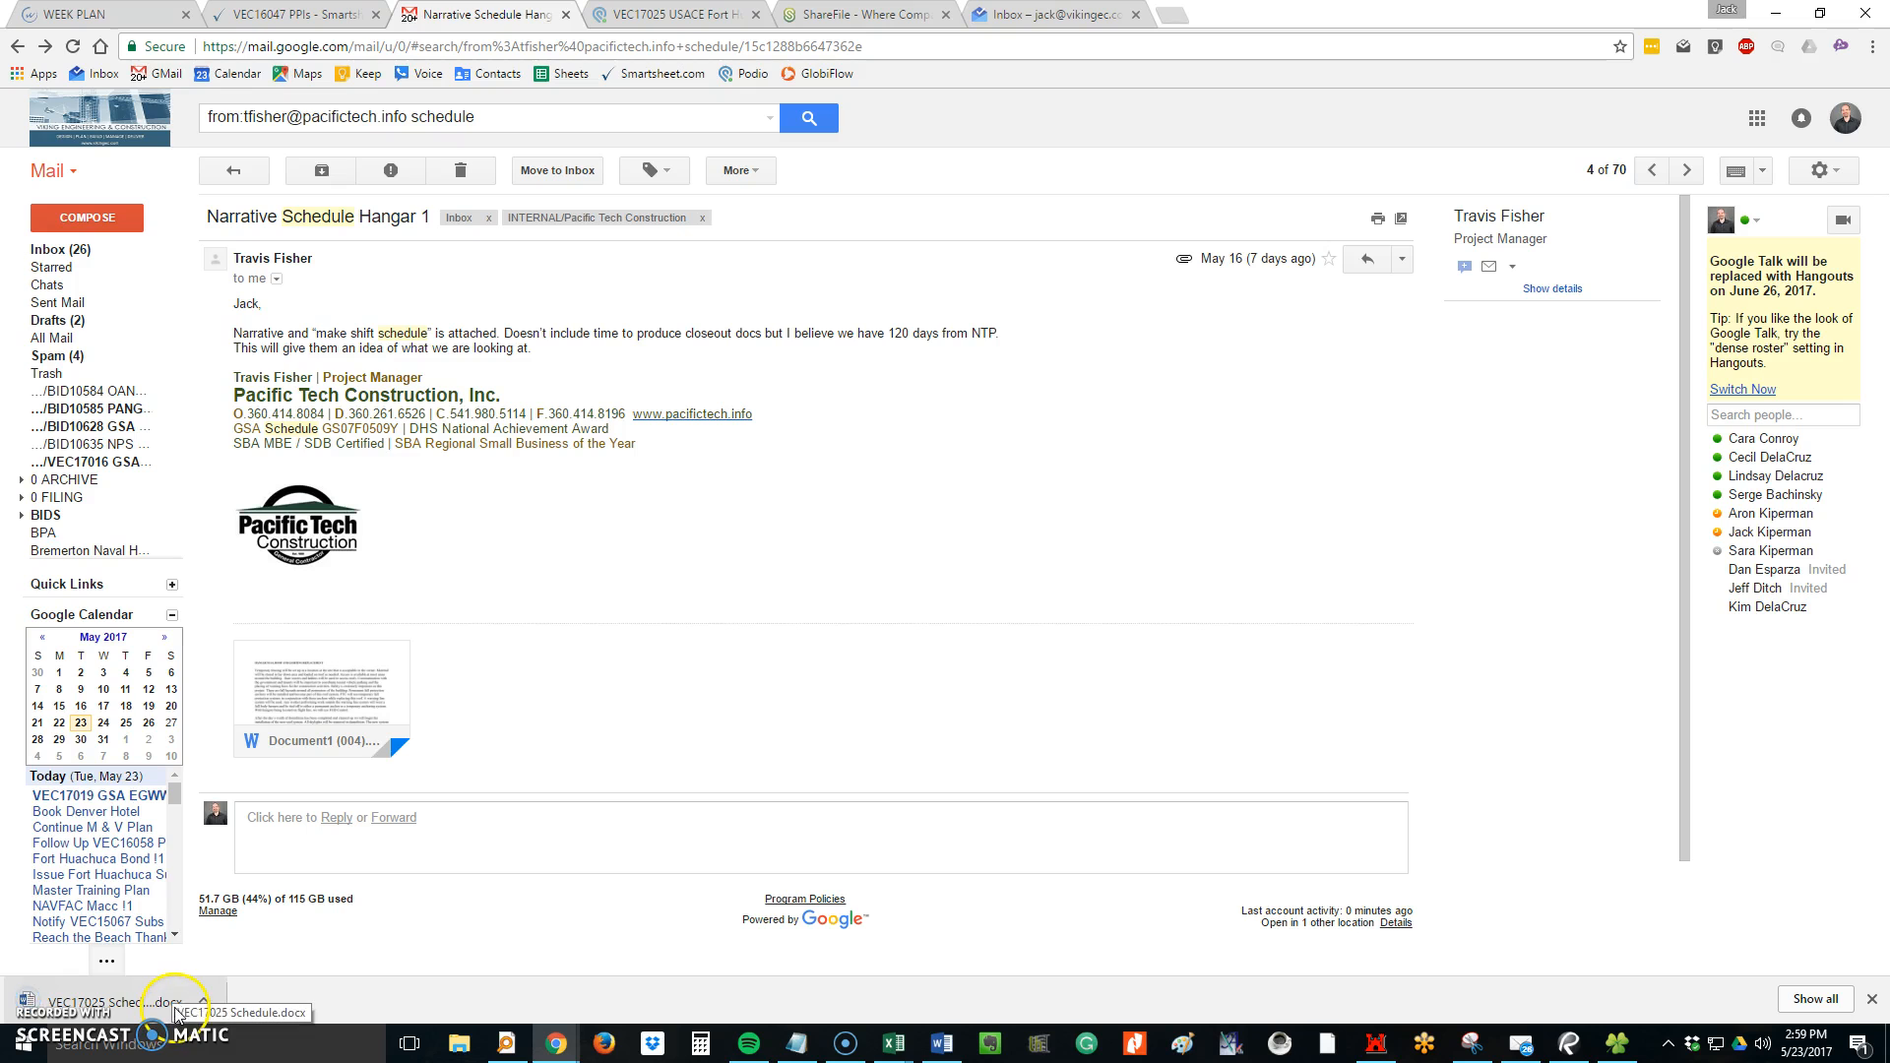
Open the downloaded VEC17025 Schedule document in Word and review its narrative, description of work and schedule table
left_click(183, 1010)
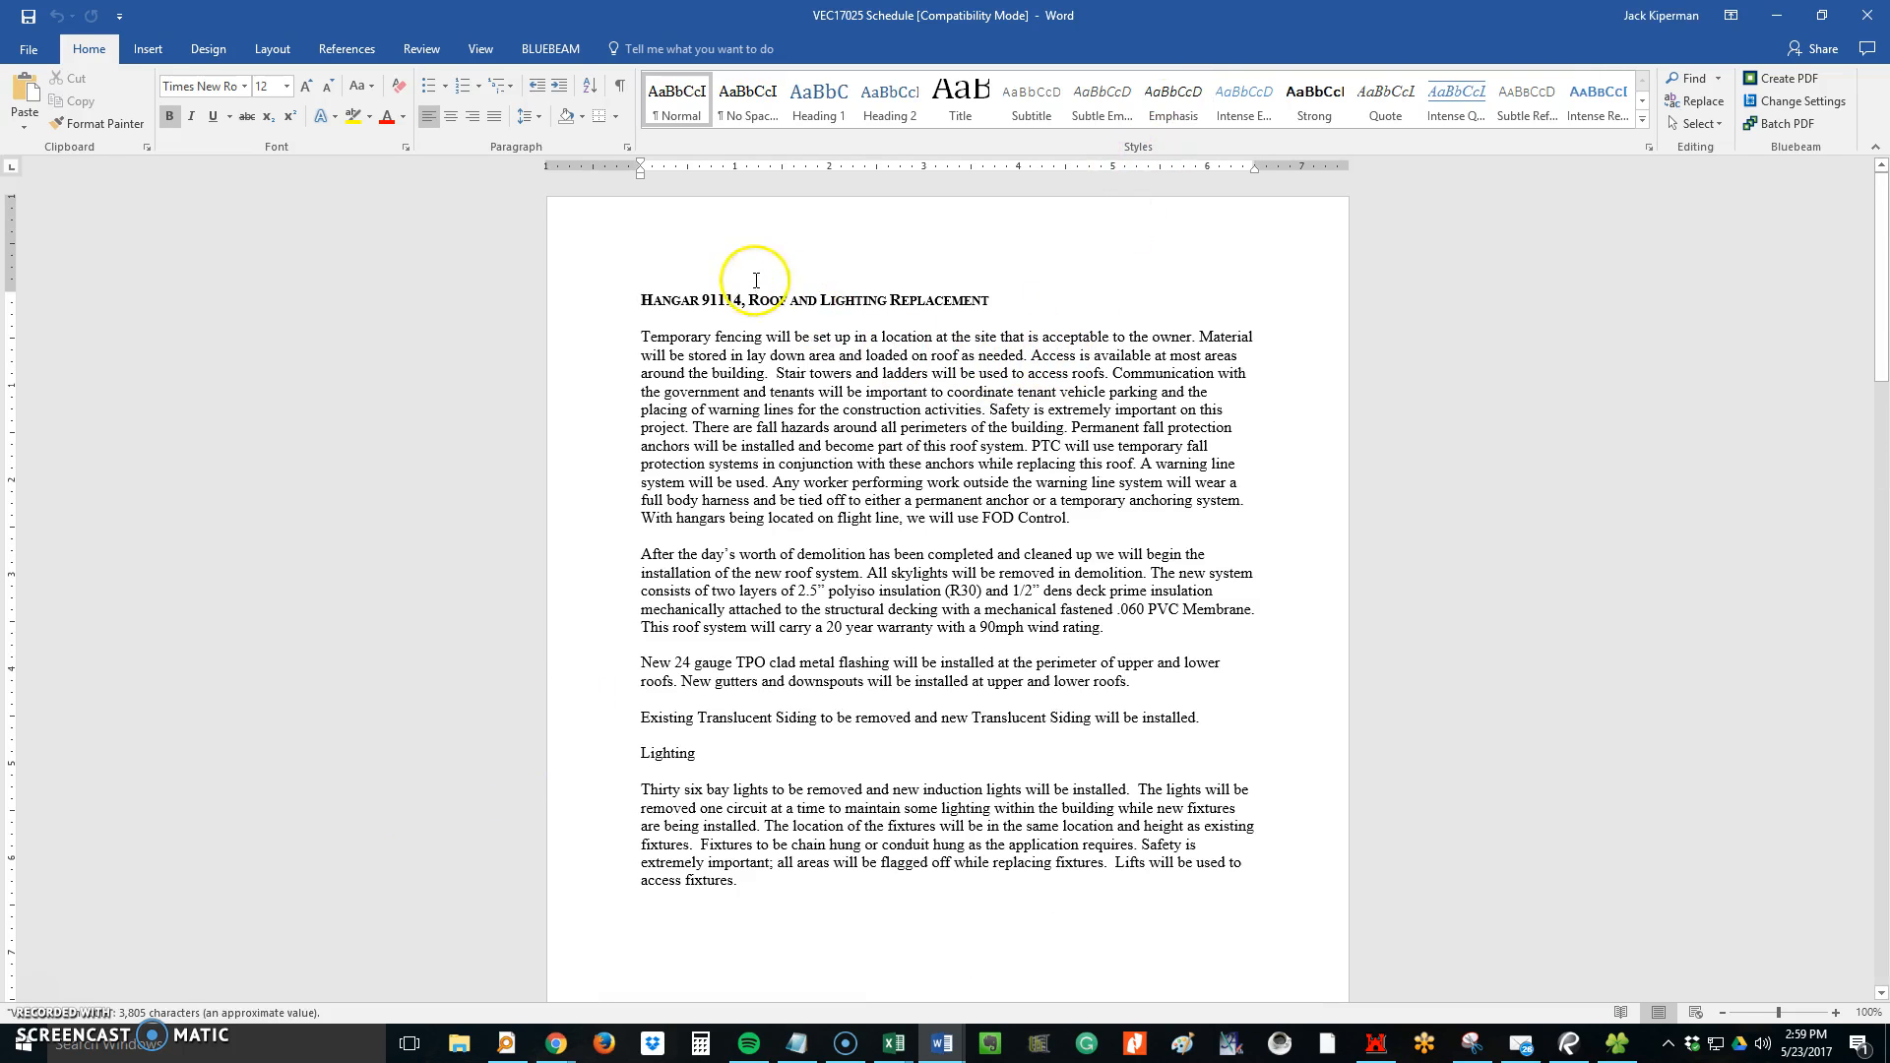
scroll(733, 271, "down", 4)
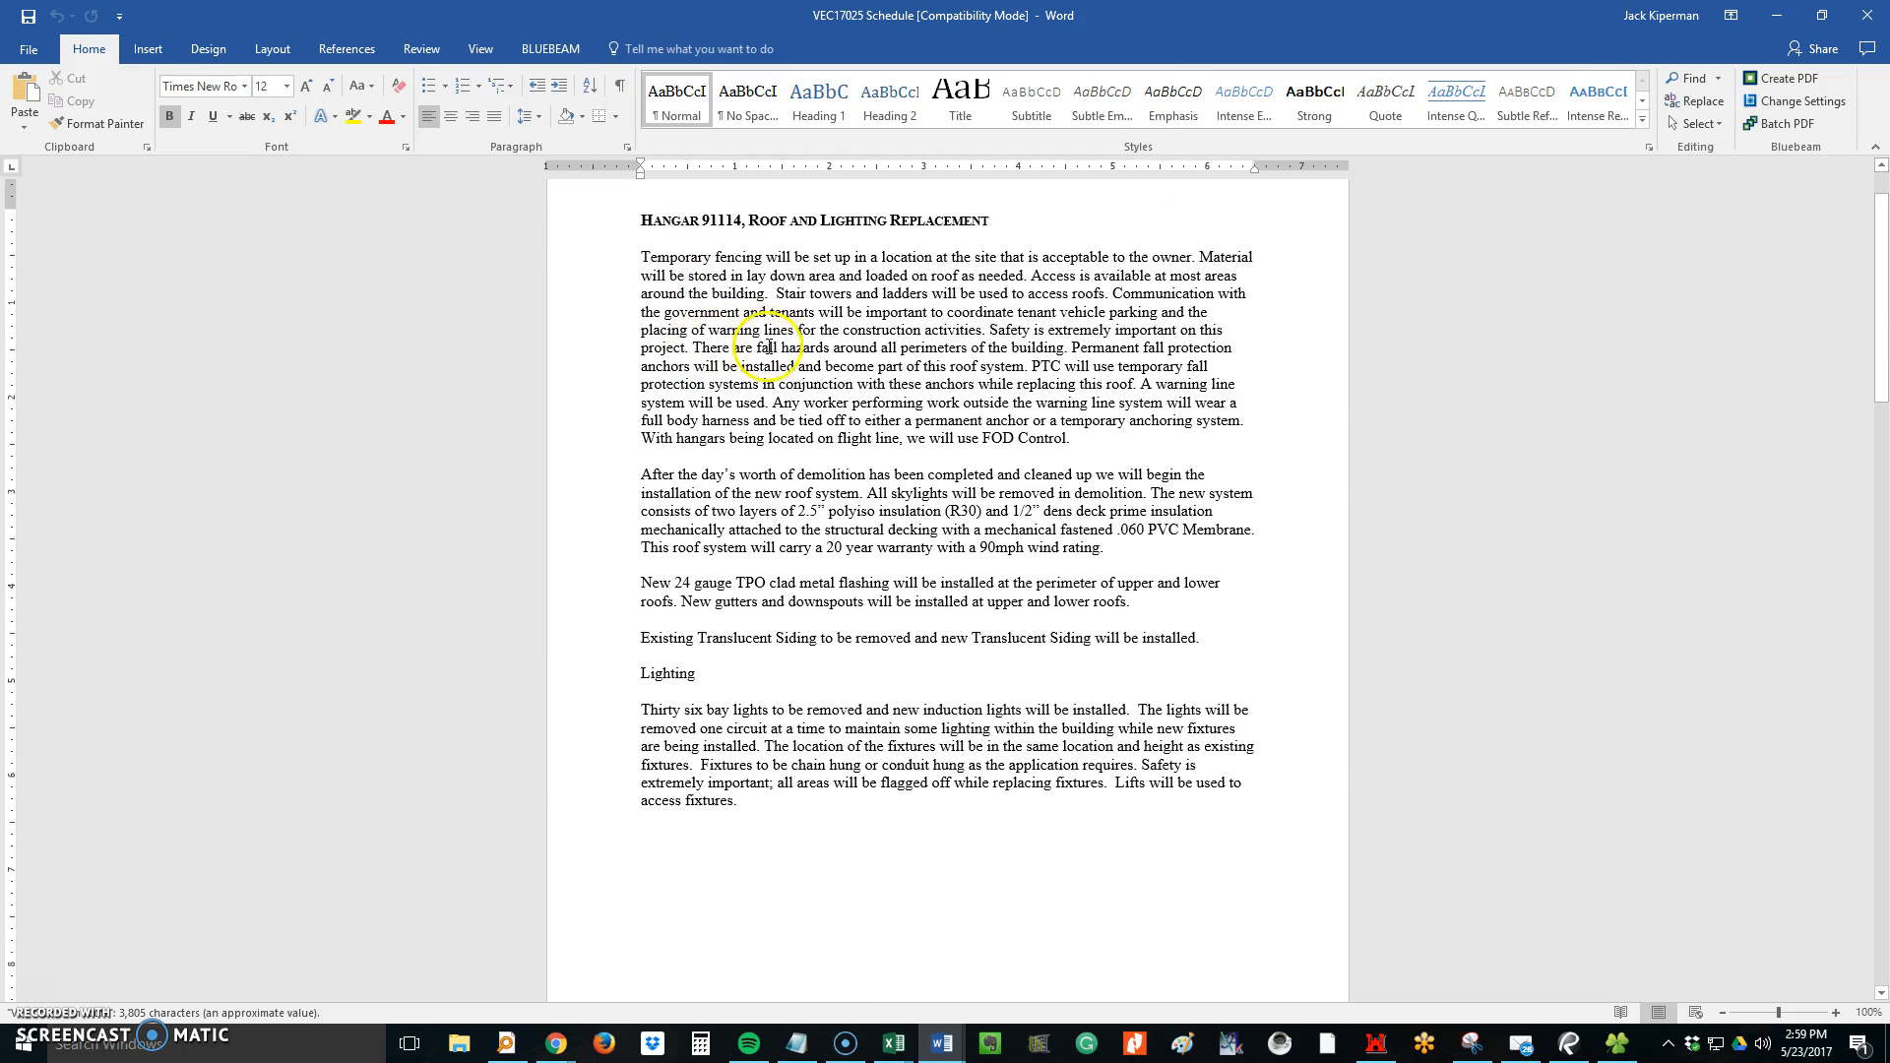
scroll(791, 335, "down", 10)
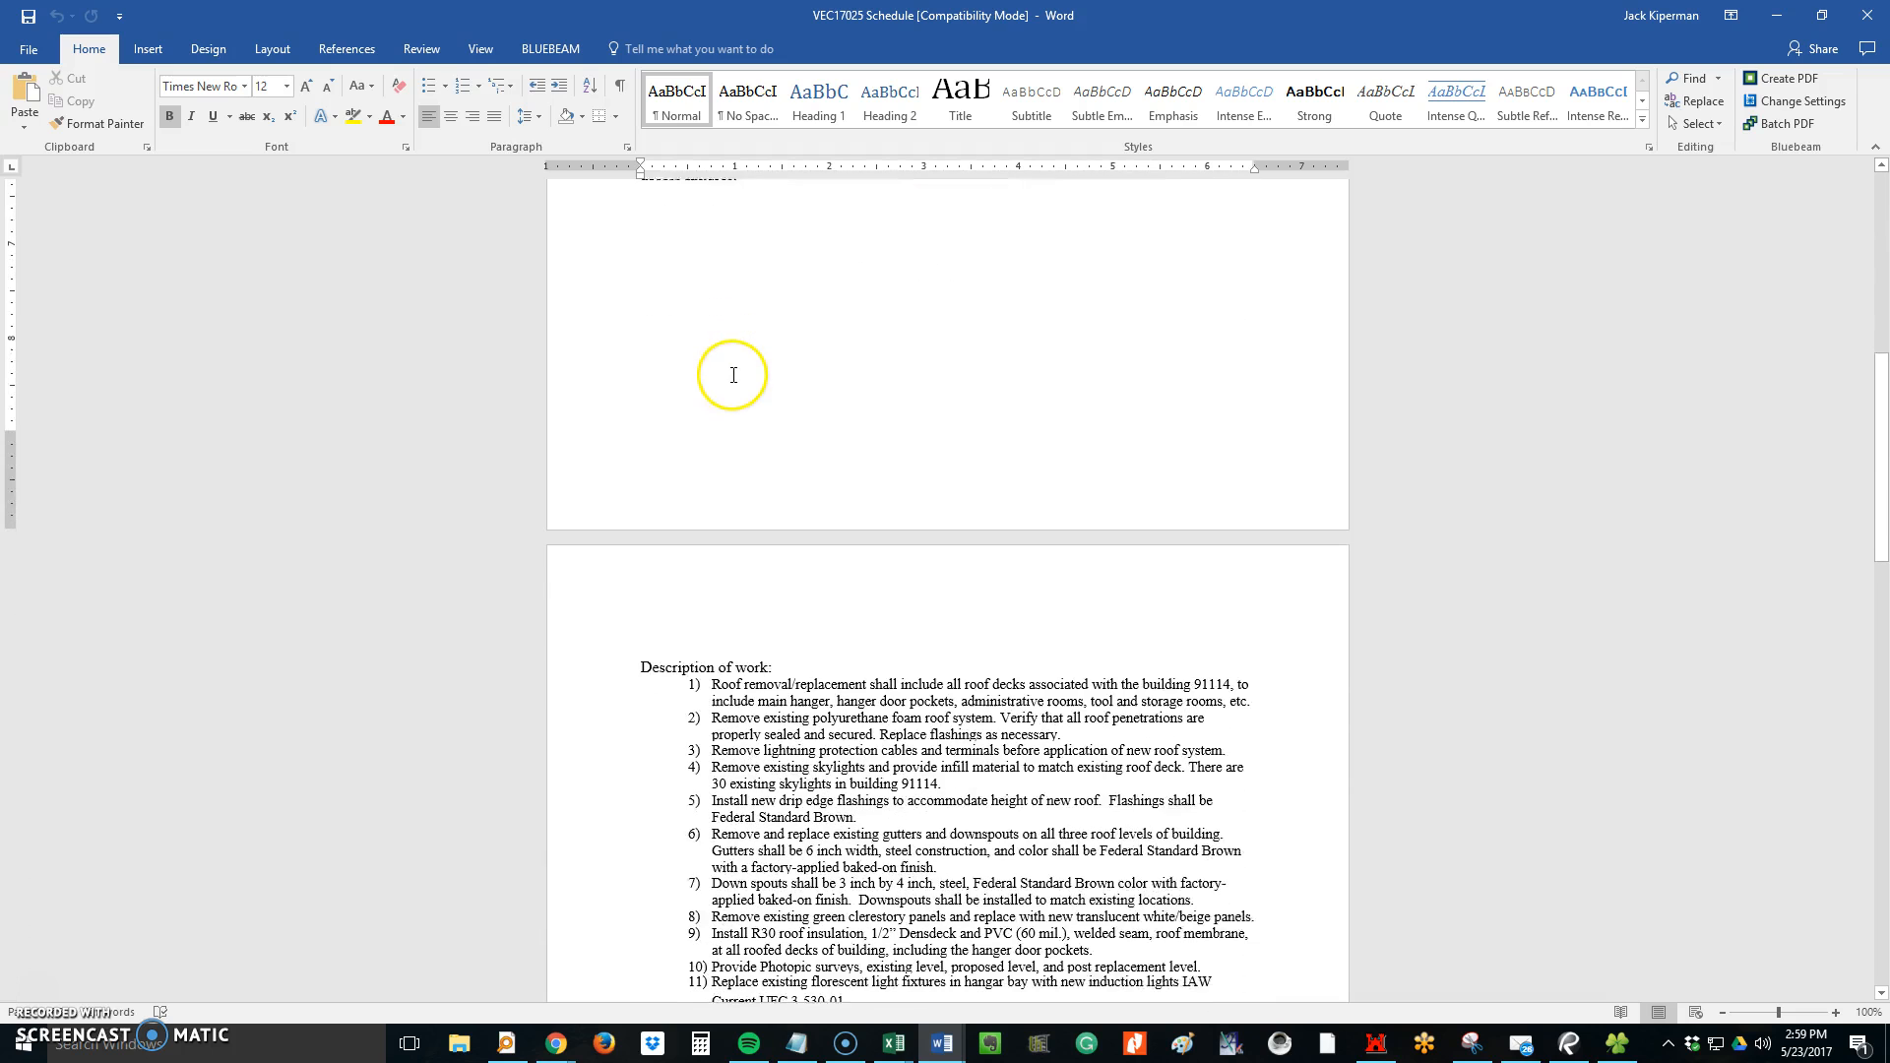
scroll(728, 581, "down", 6)
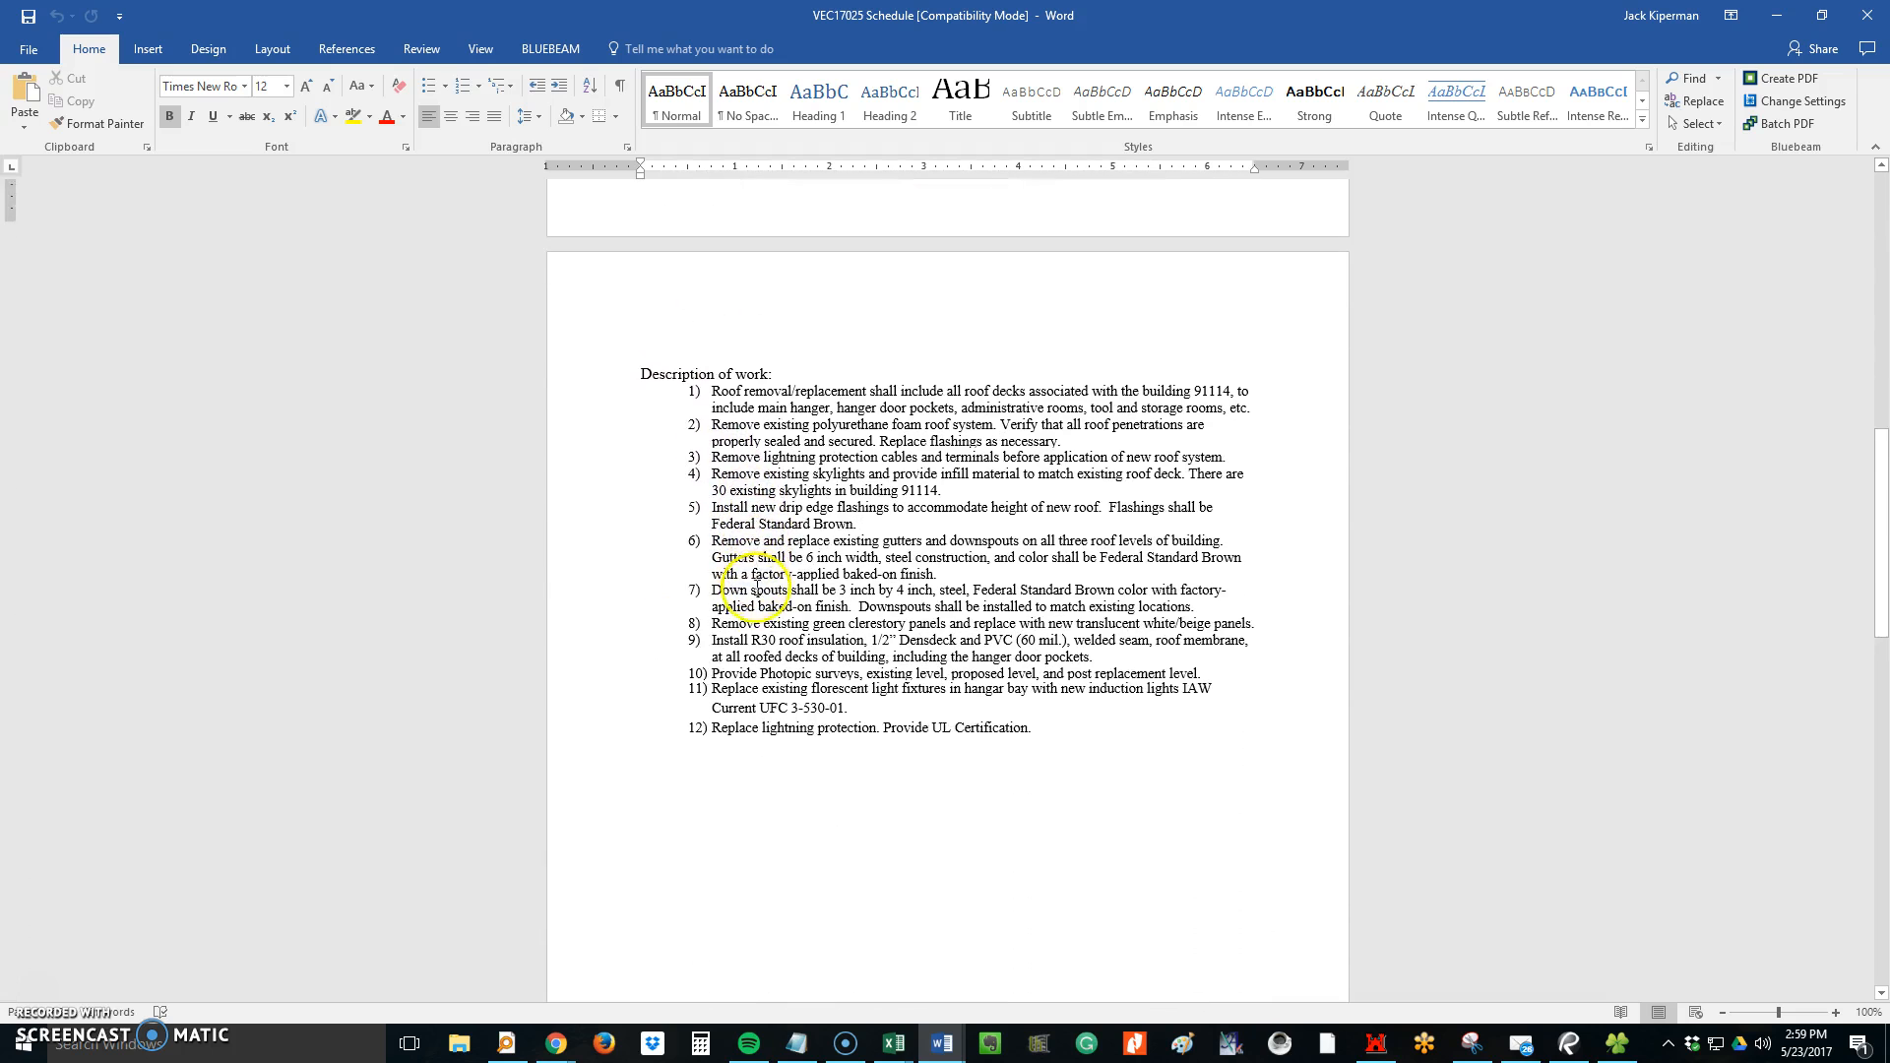
scroll(748, 569, "down", 12)
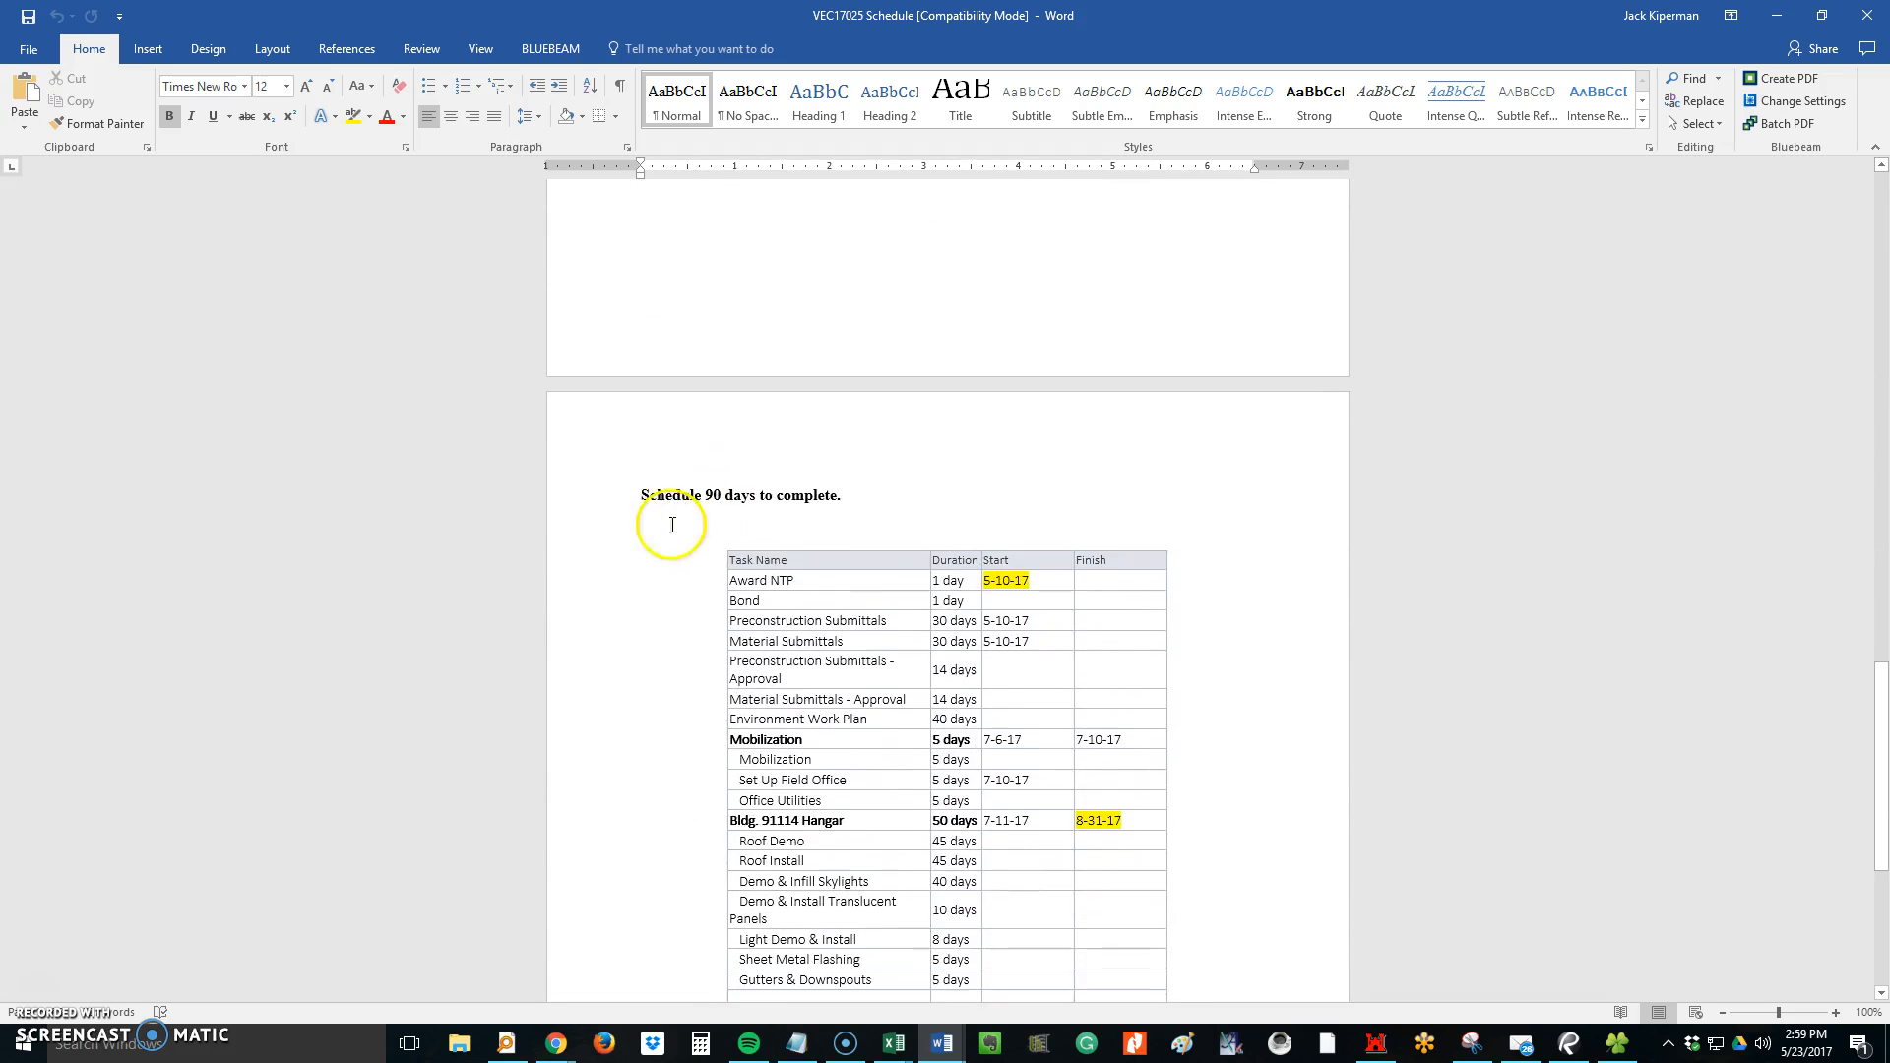
scroll(758, 605, "down", 3)
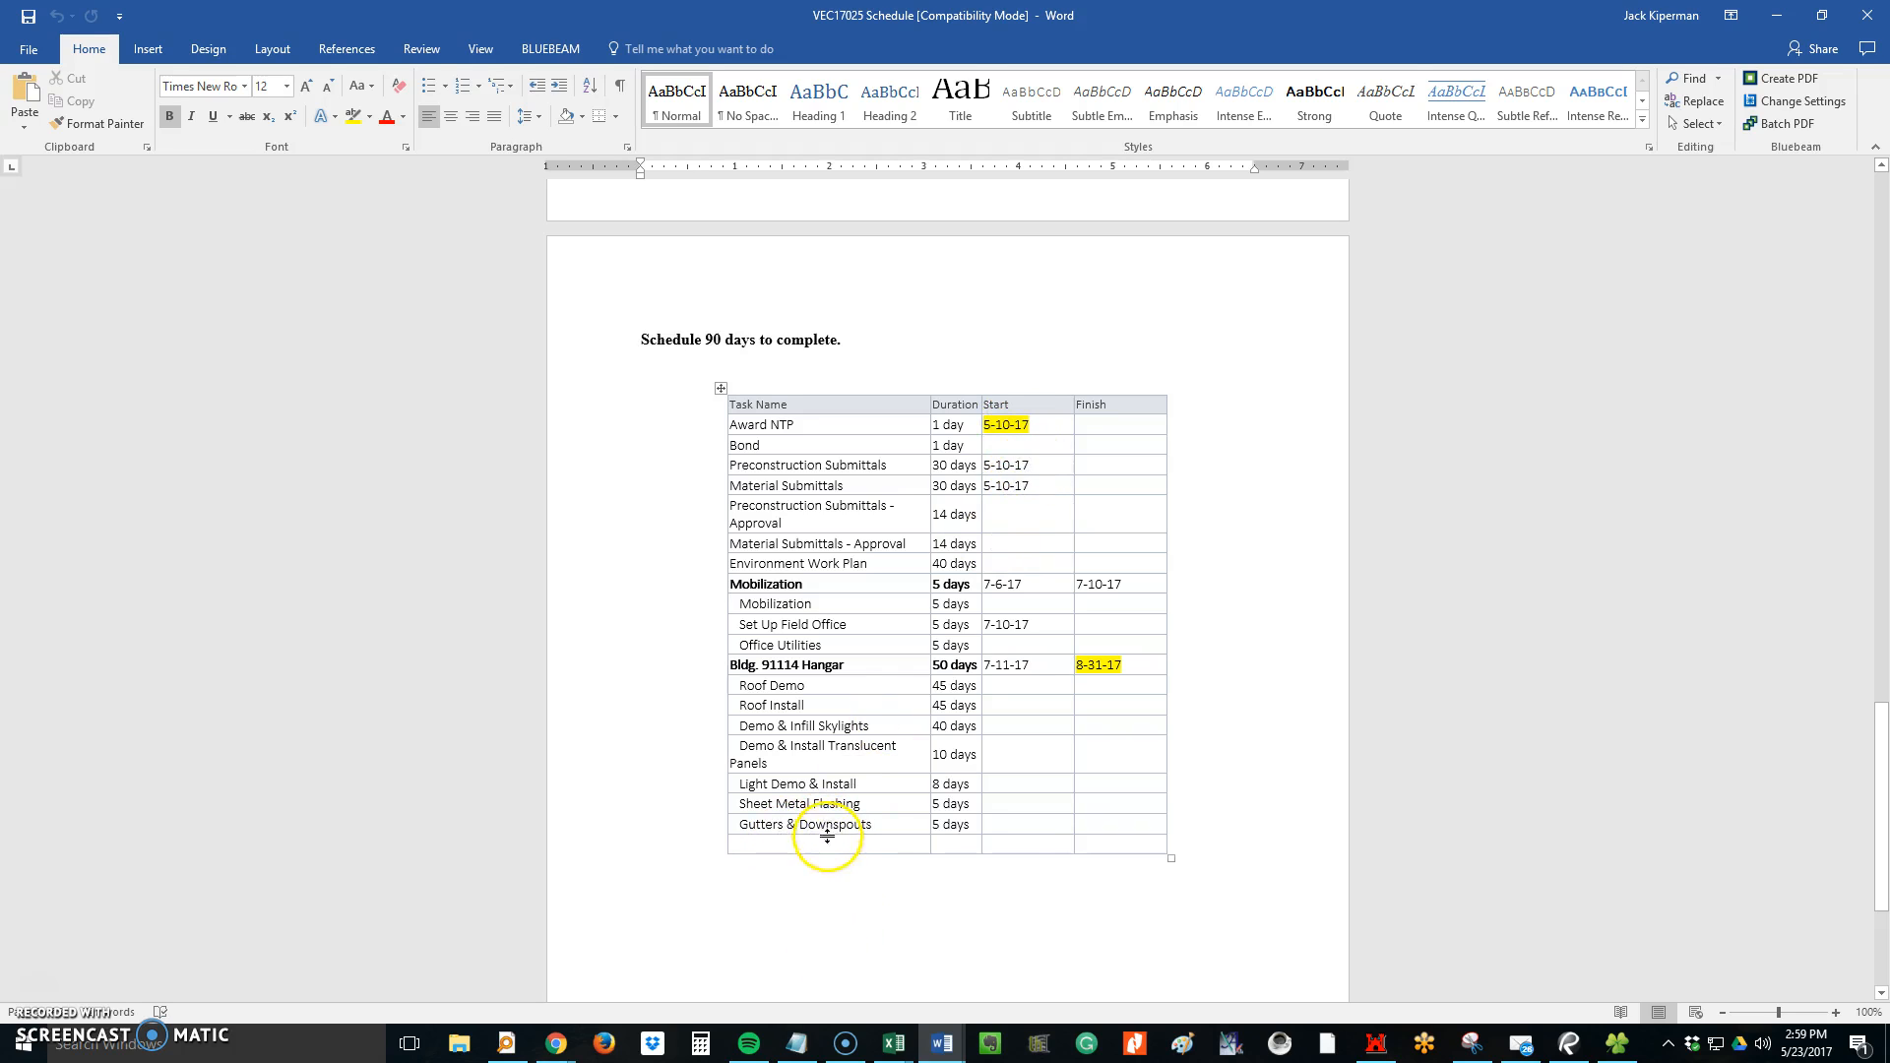
left_click(856, 901)
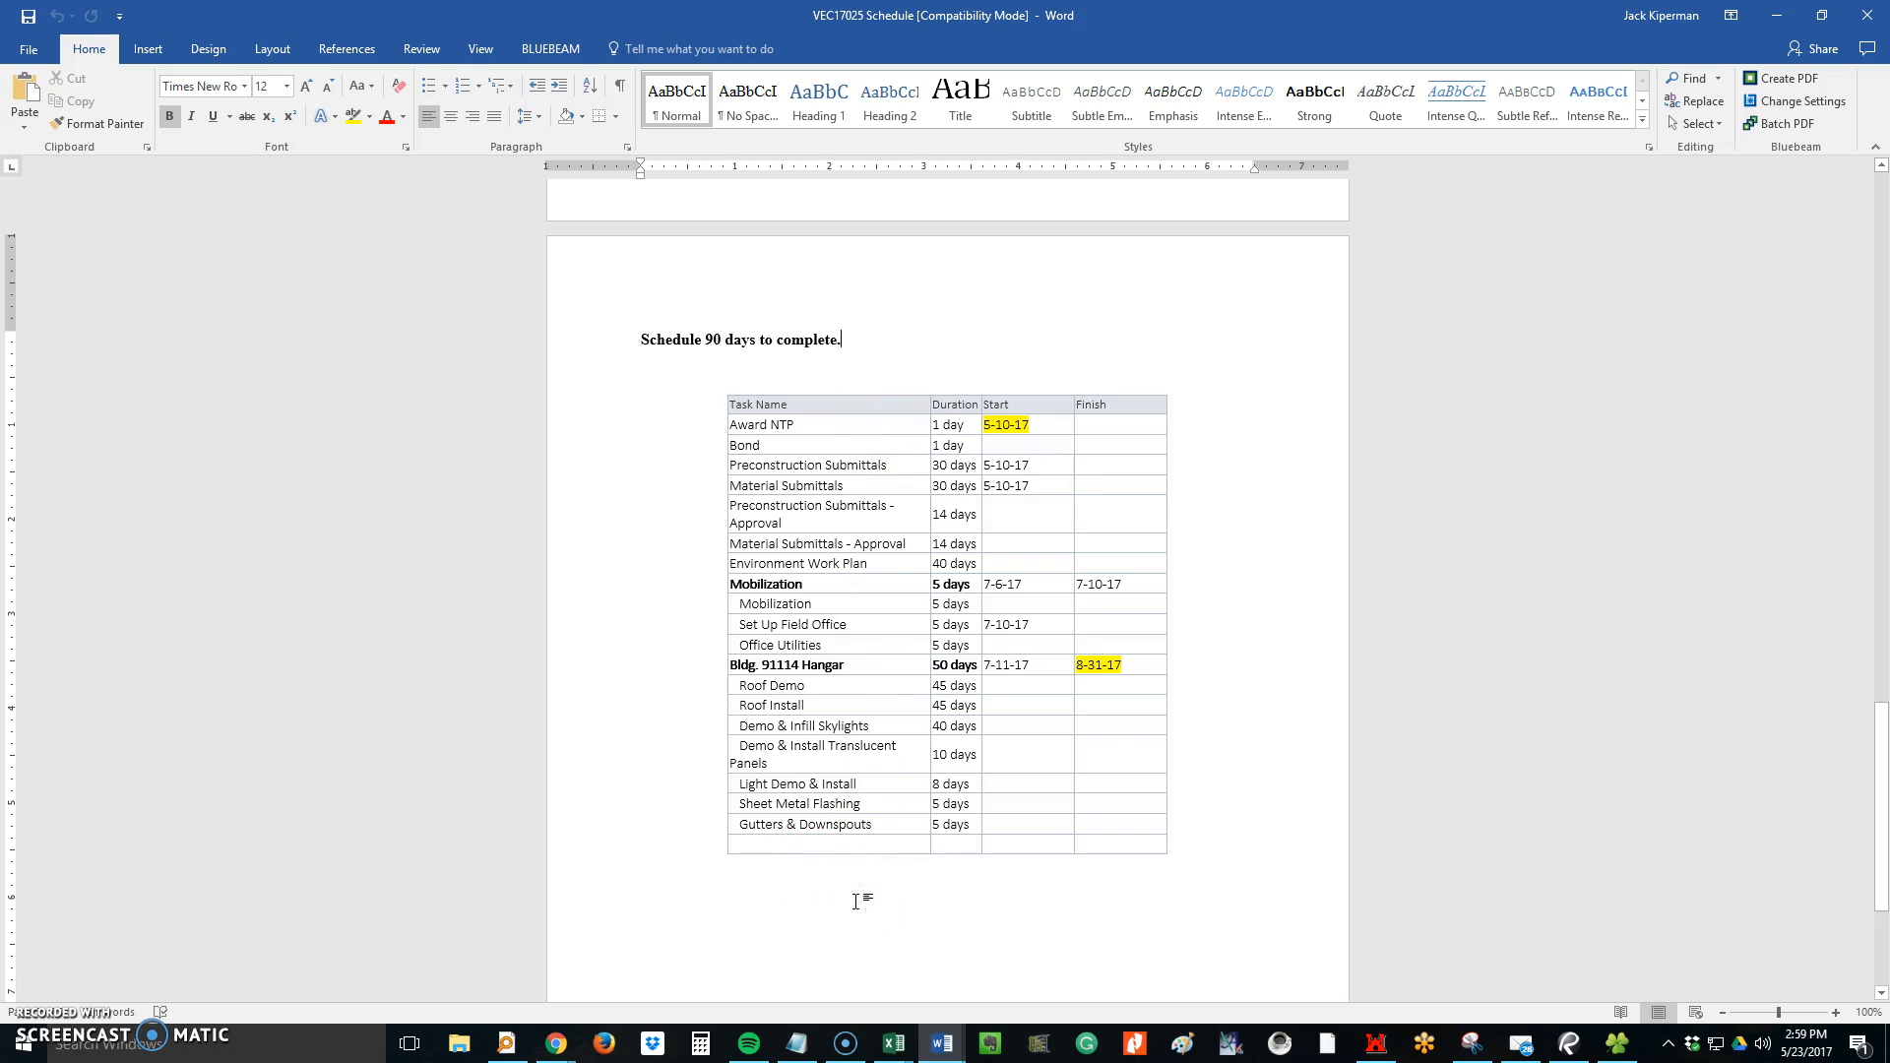
Switch to Smartsheet in Chrome and close the VEC16047 PPIs and VEC16047 Master Budget for Economizer Change Order sheets
left_click(556, 1042)
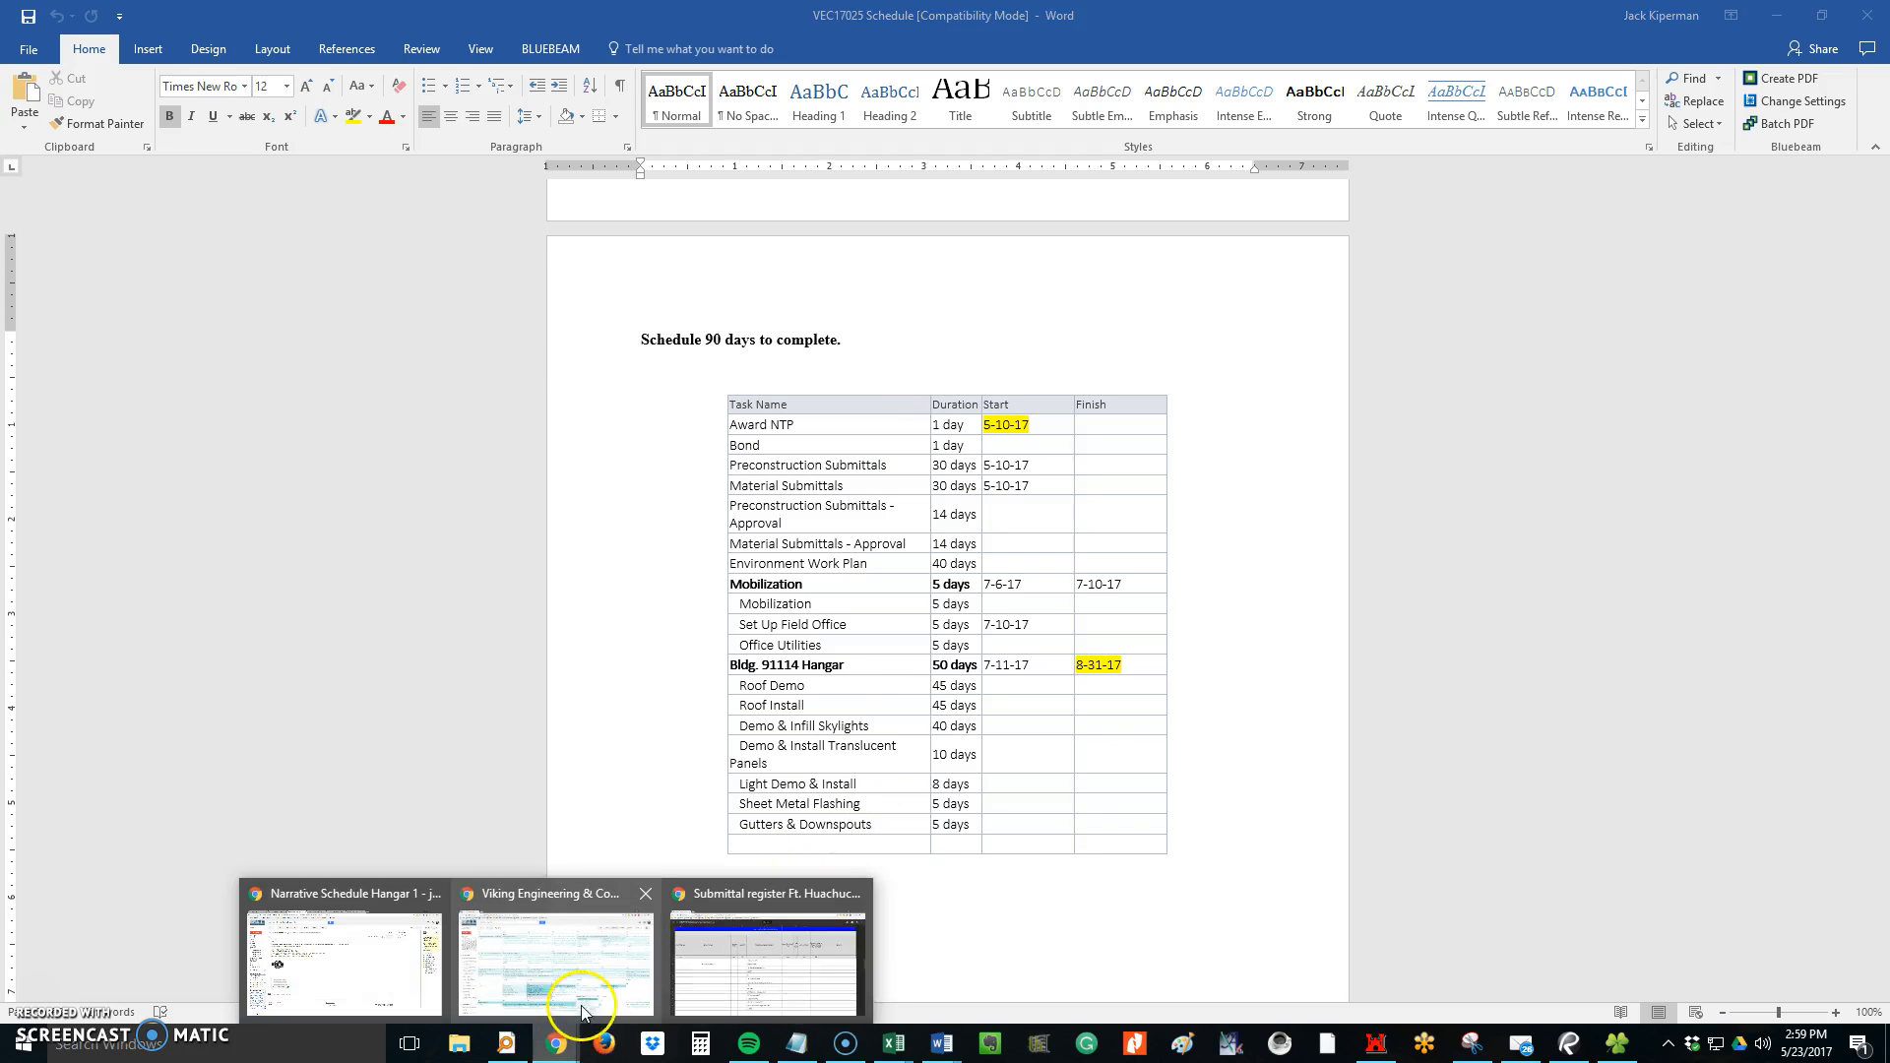
left_click(376, 902)
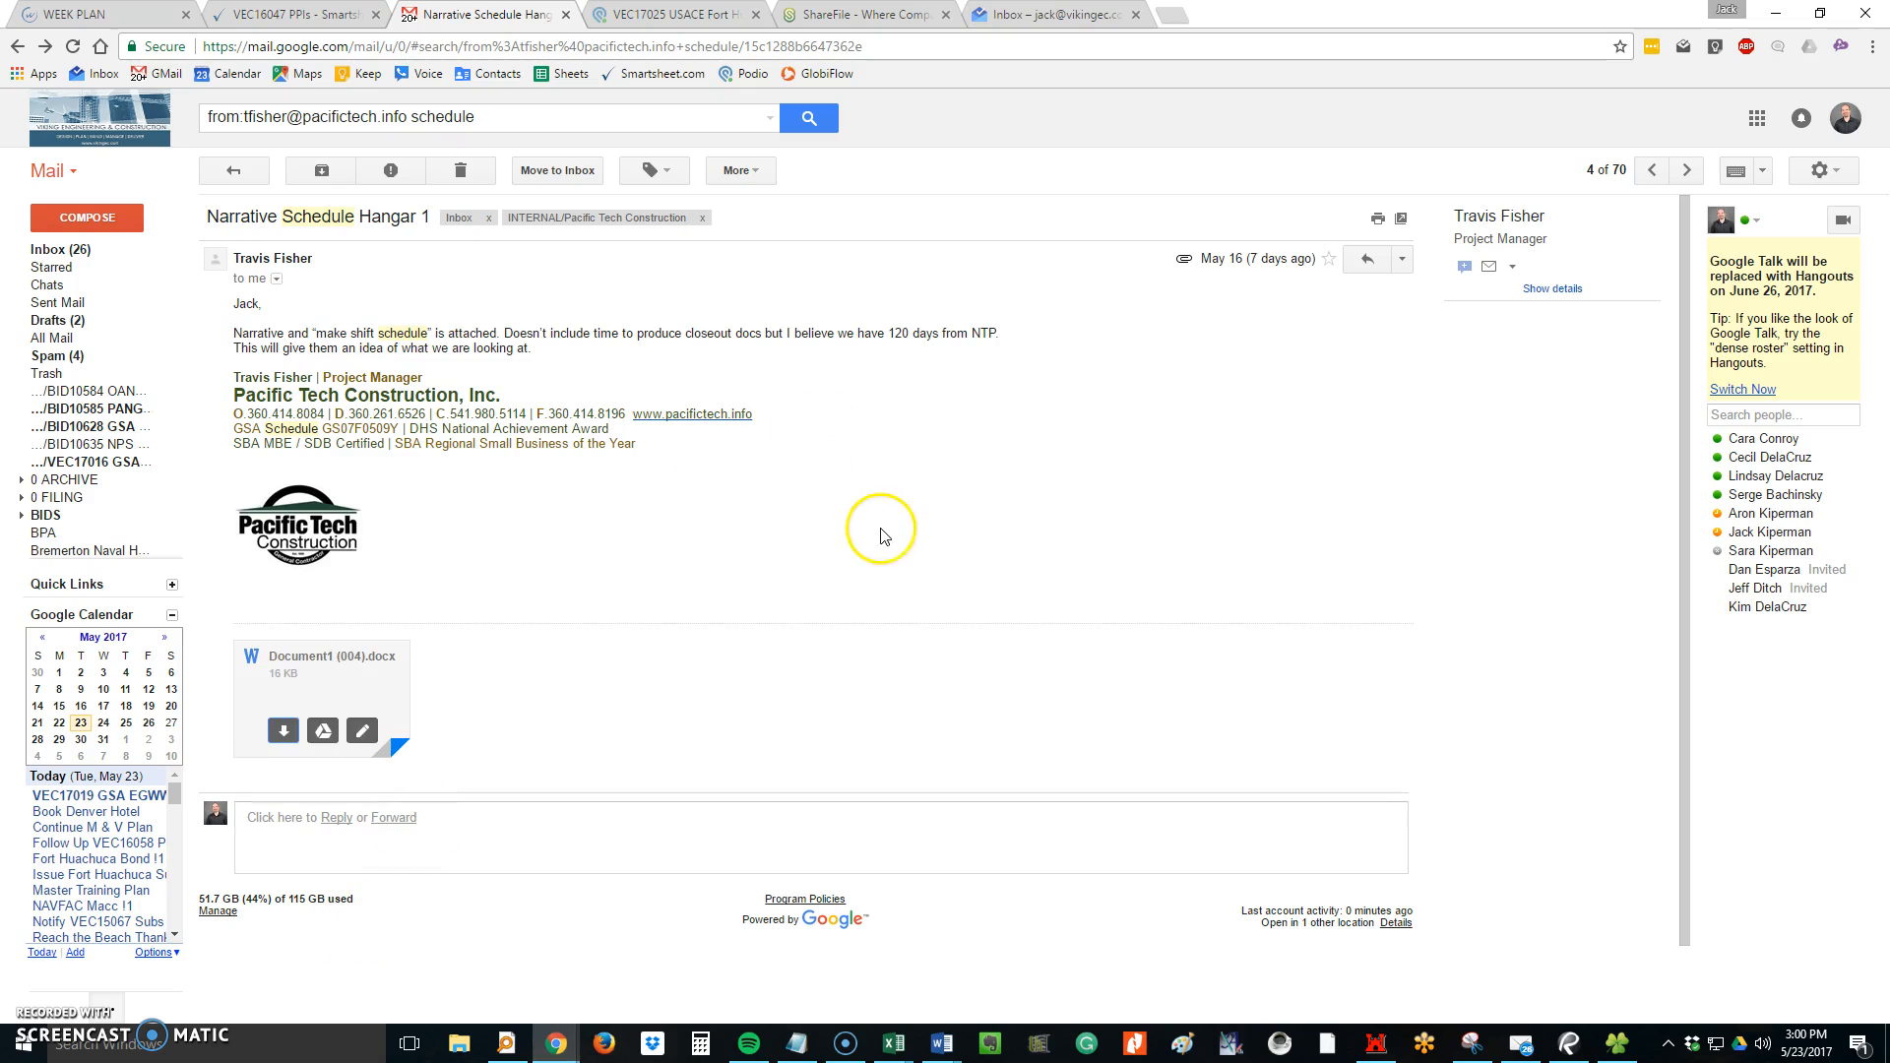
left_click(309, 10)
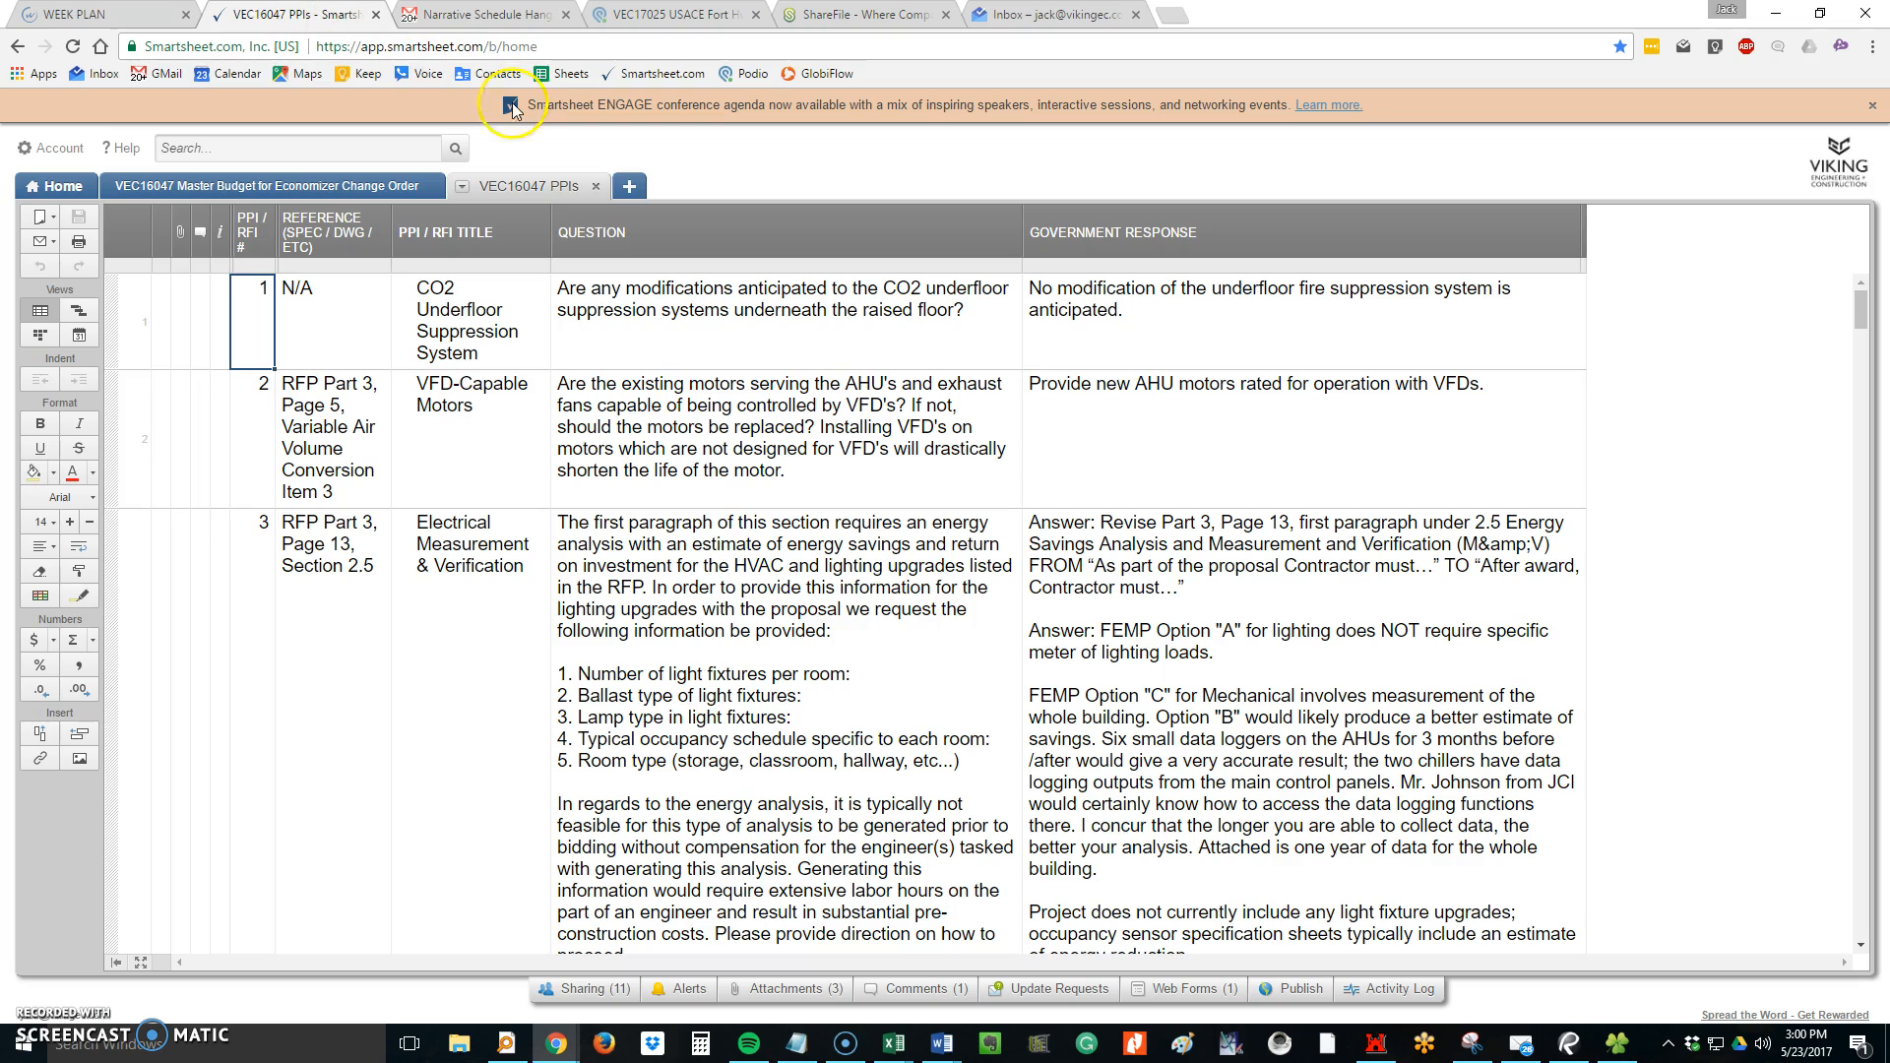
left_click(595, 186)
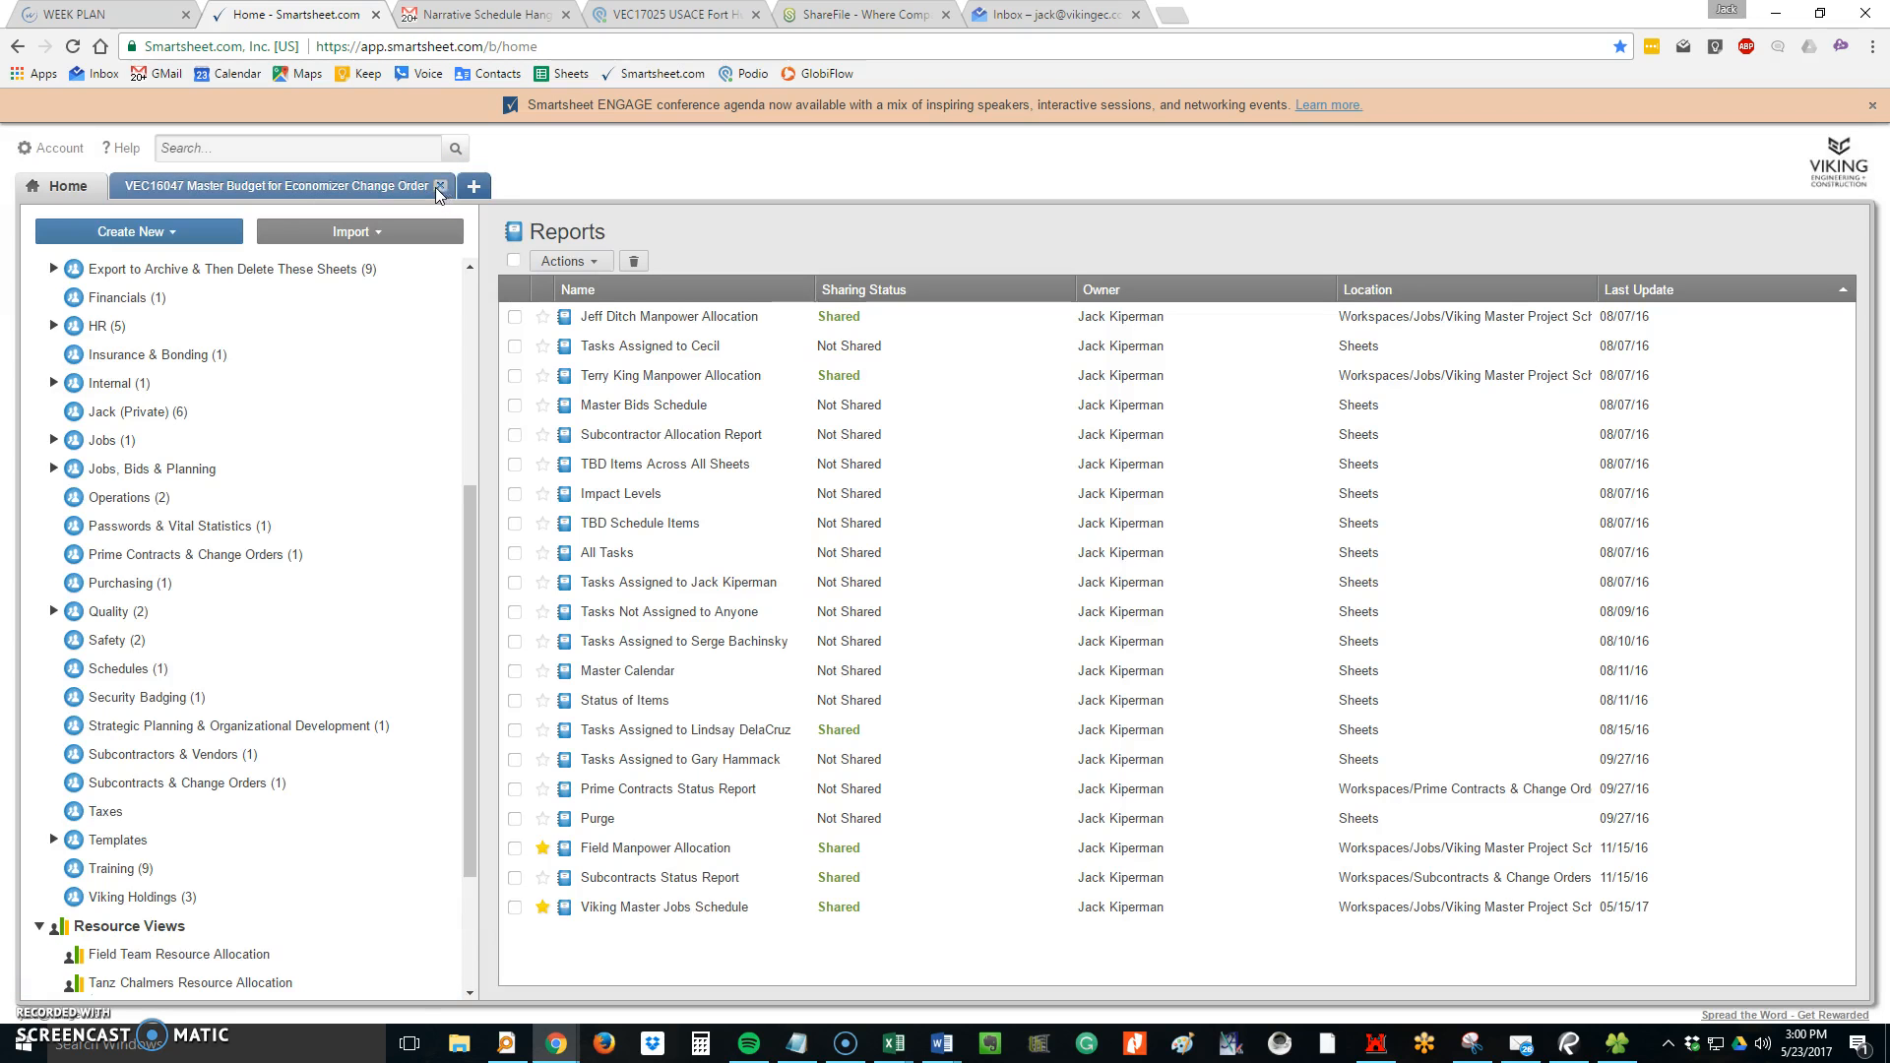
left_click(439, 191)
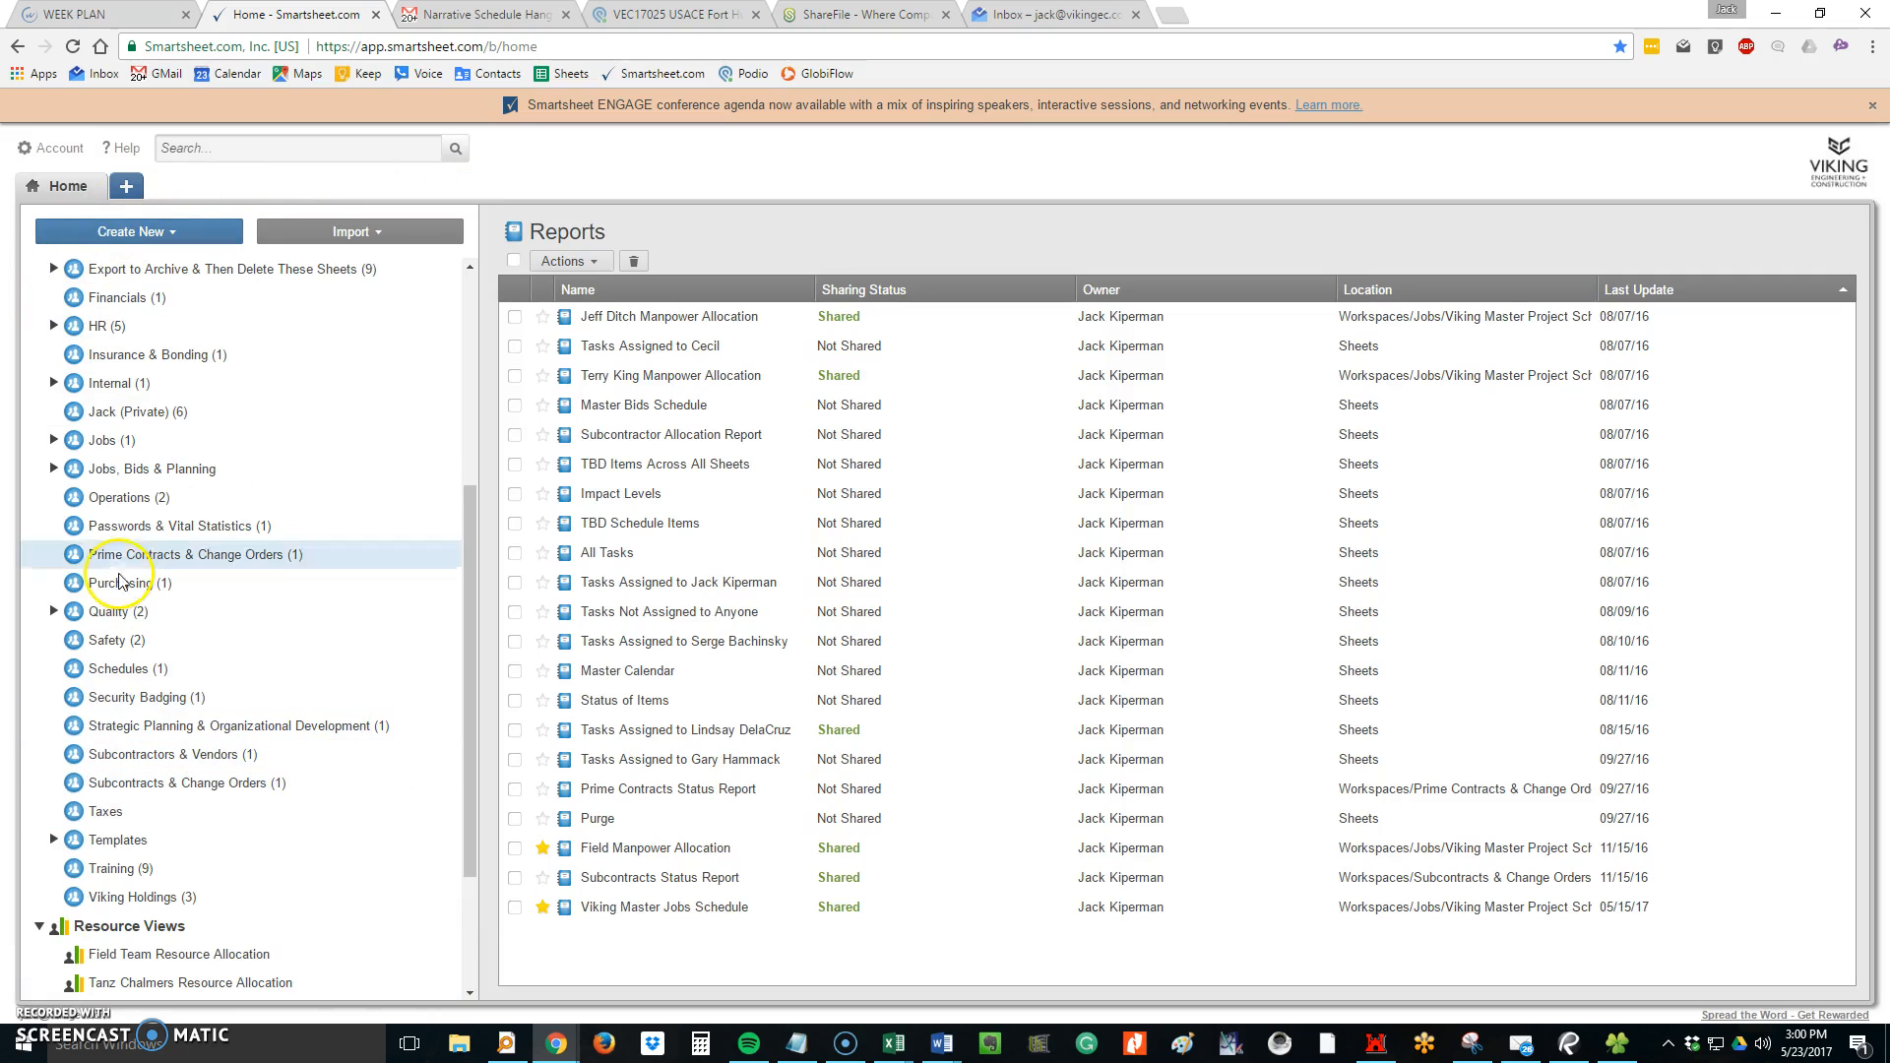
Create a project sheet named VEC17025 Project Schedule in the Schedules workspace and open it
left_click(94, 451)
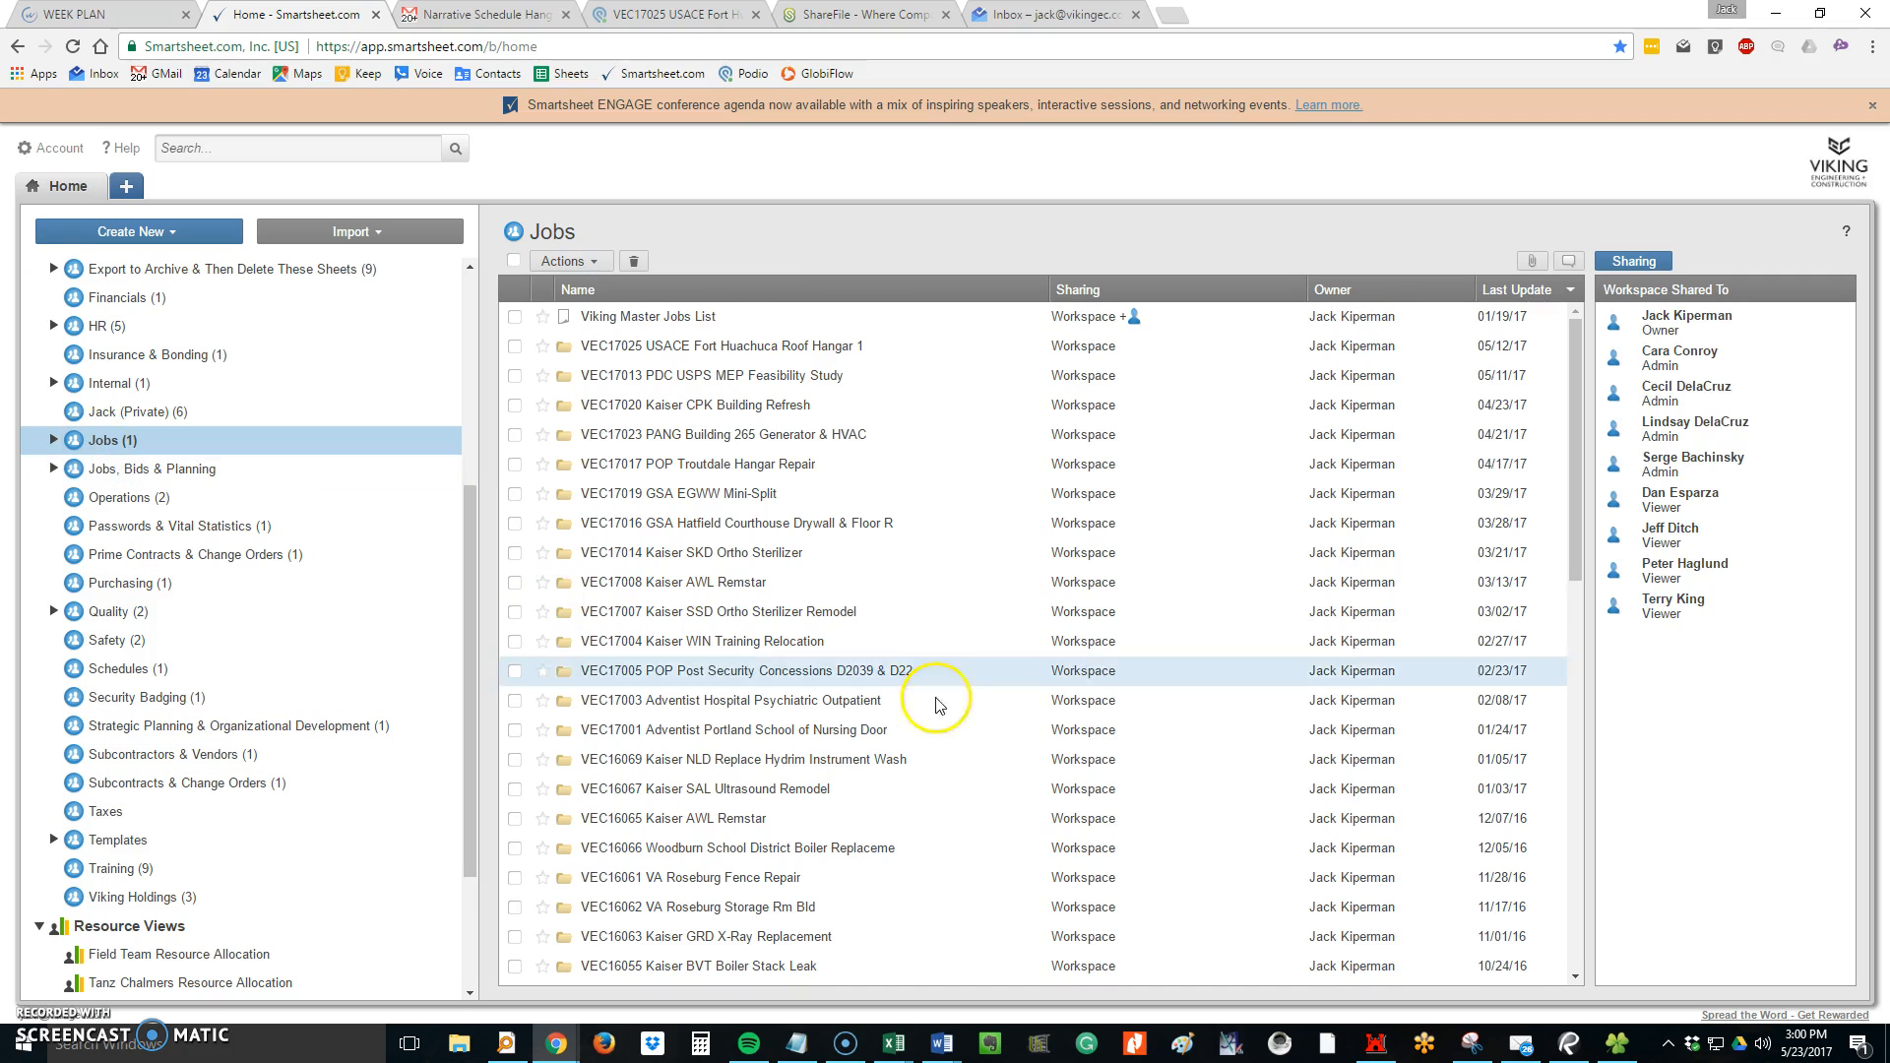
scroll(925, 669, "down", 15)
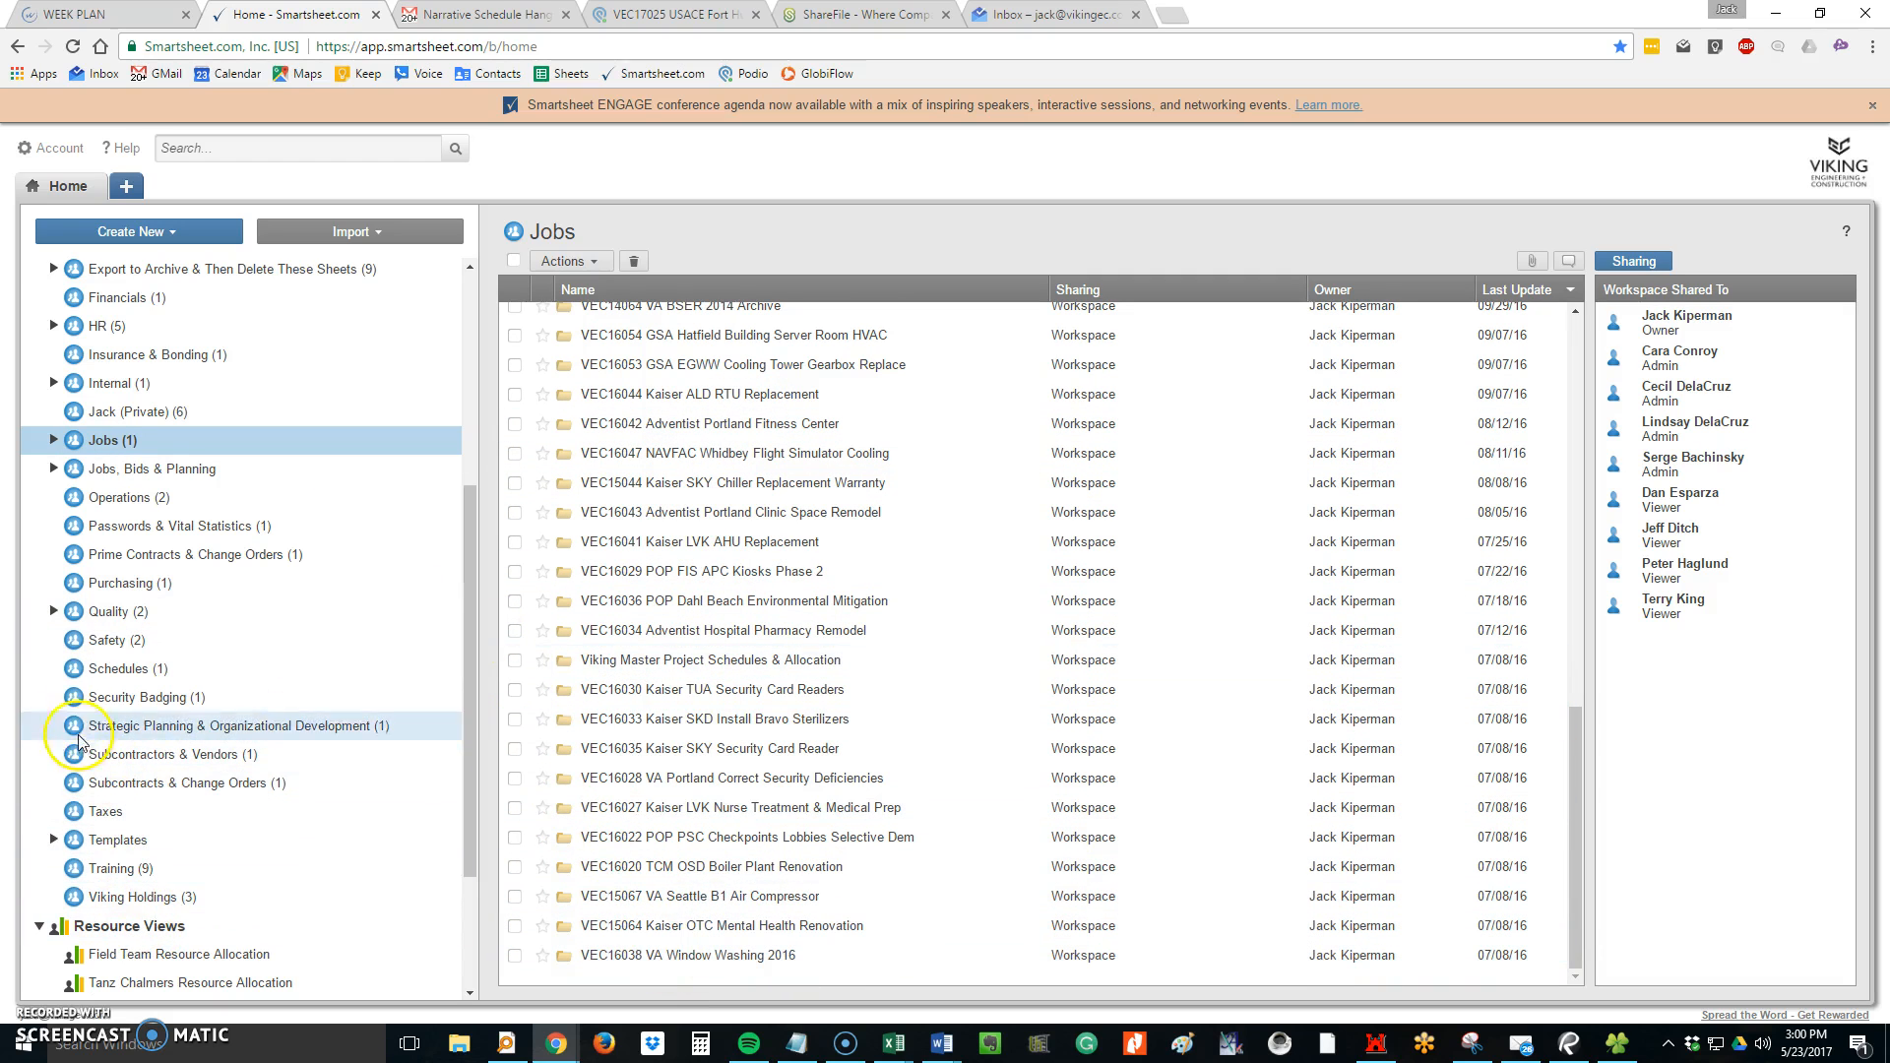
left_click(115, 671)
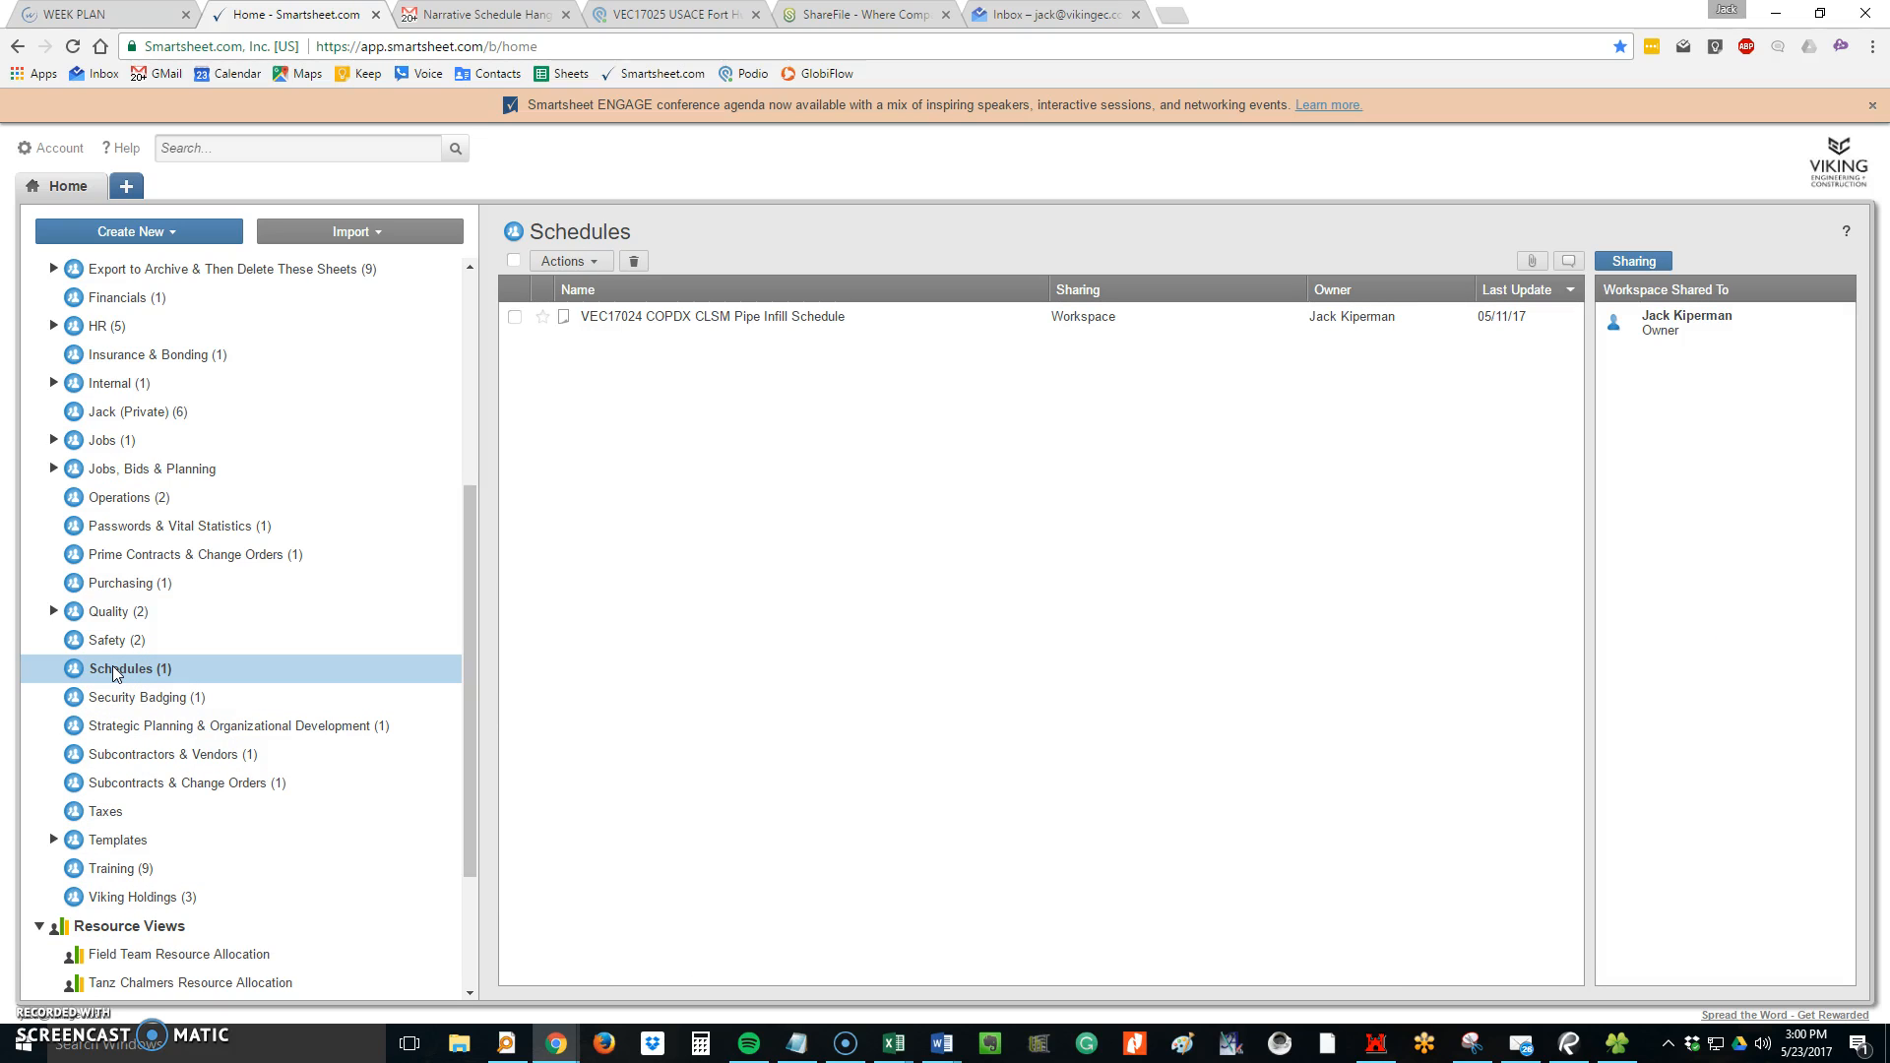
left_click(186, 234)
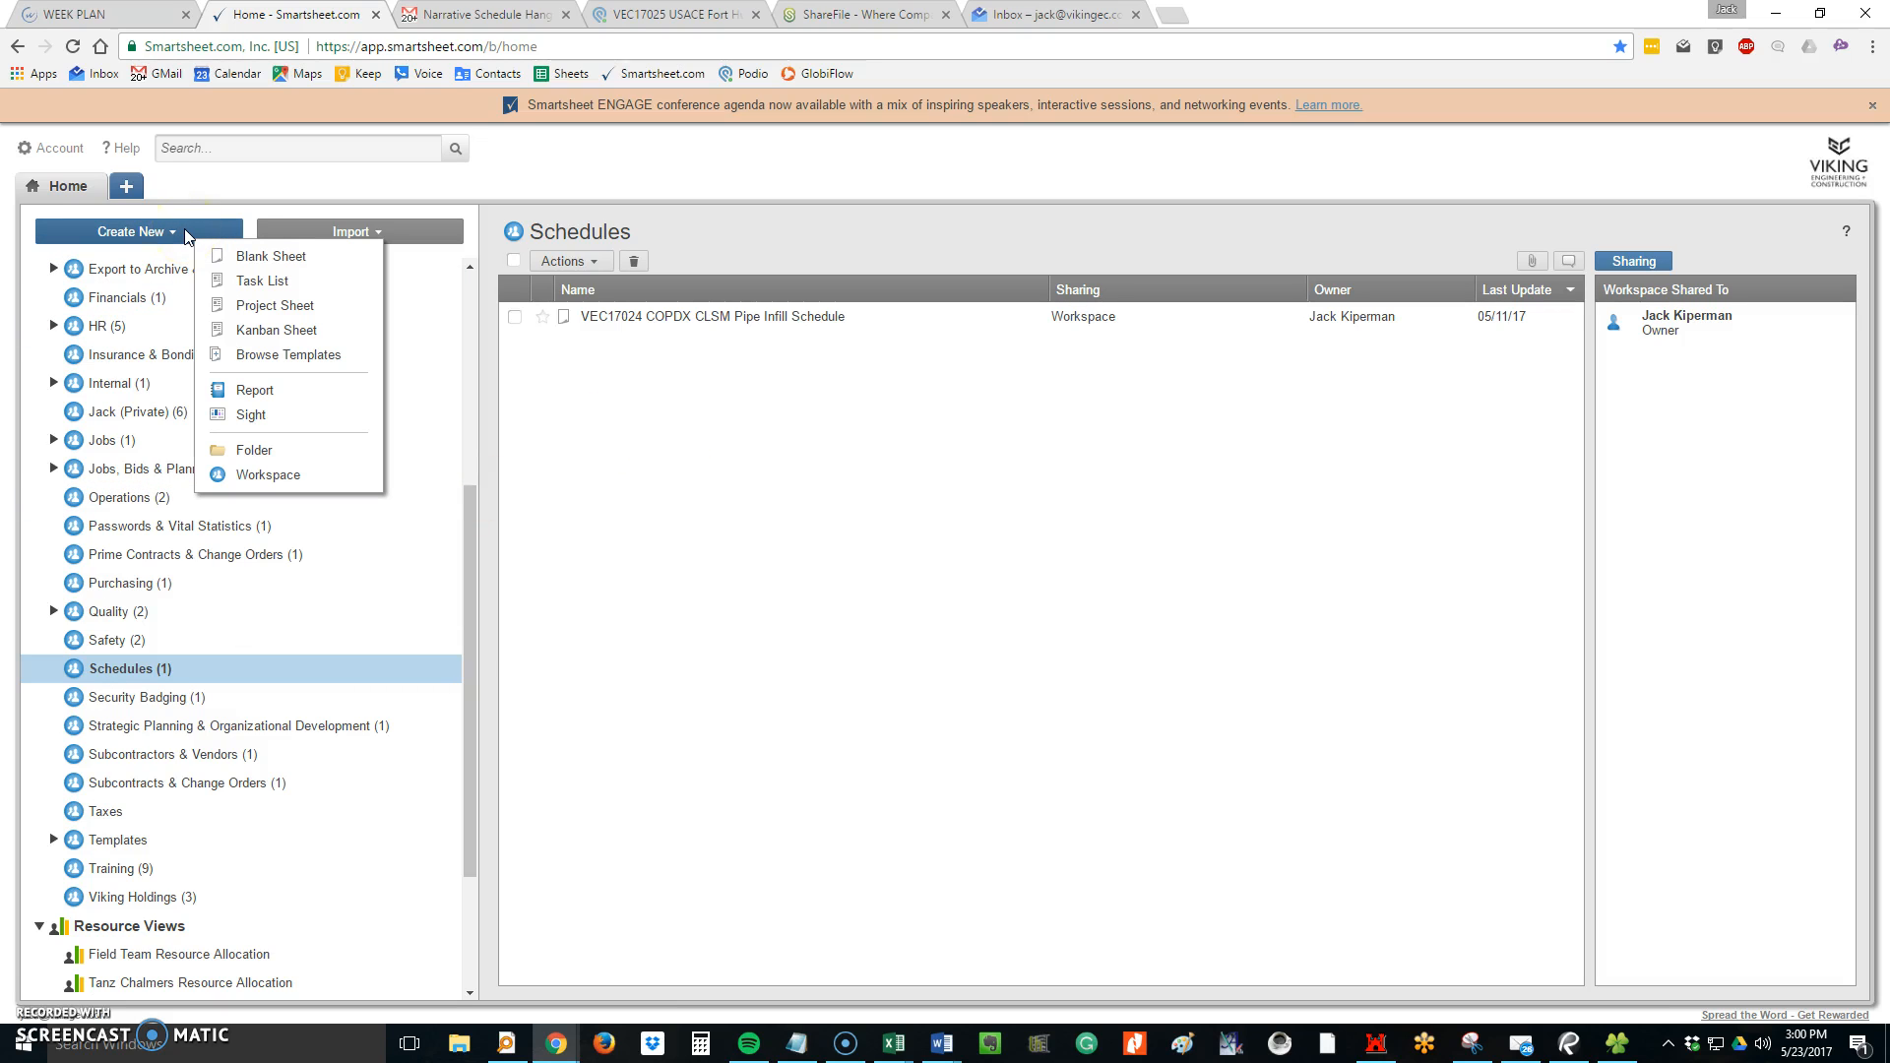
left_click(285, 309)
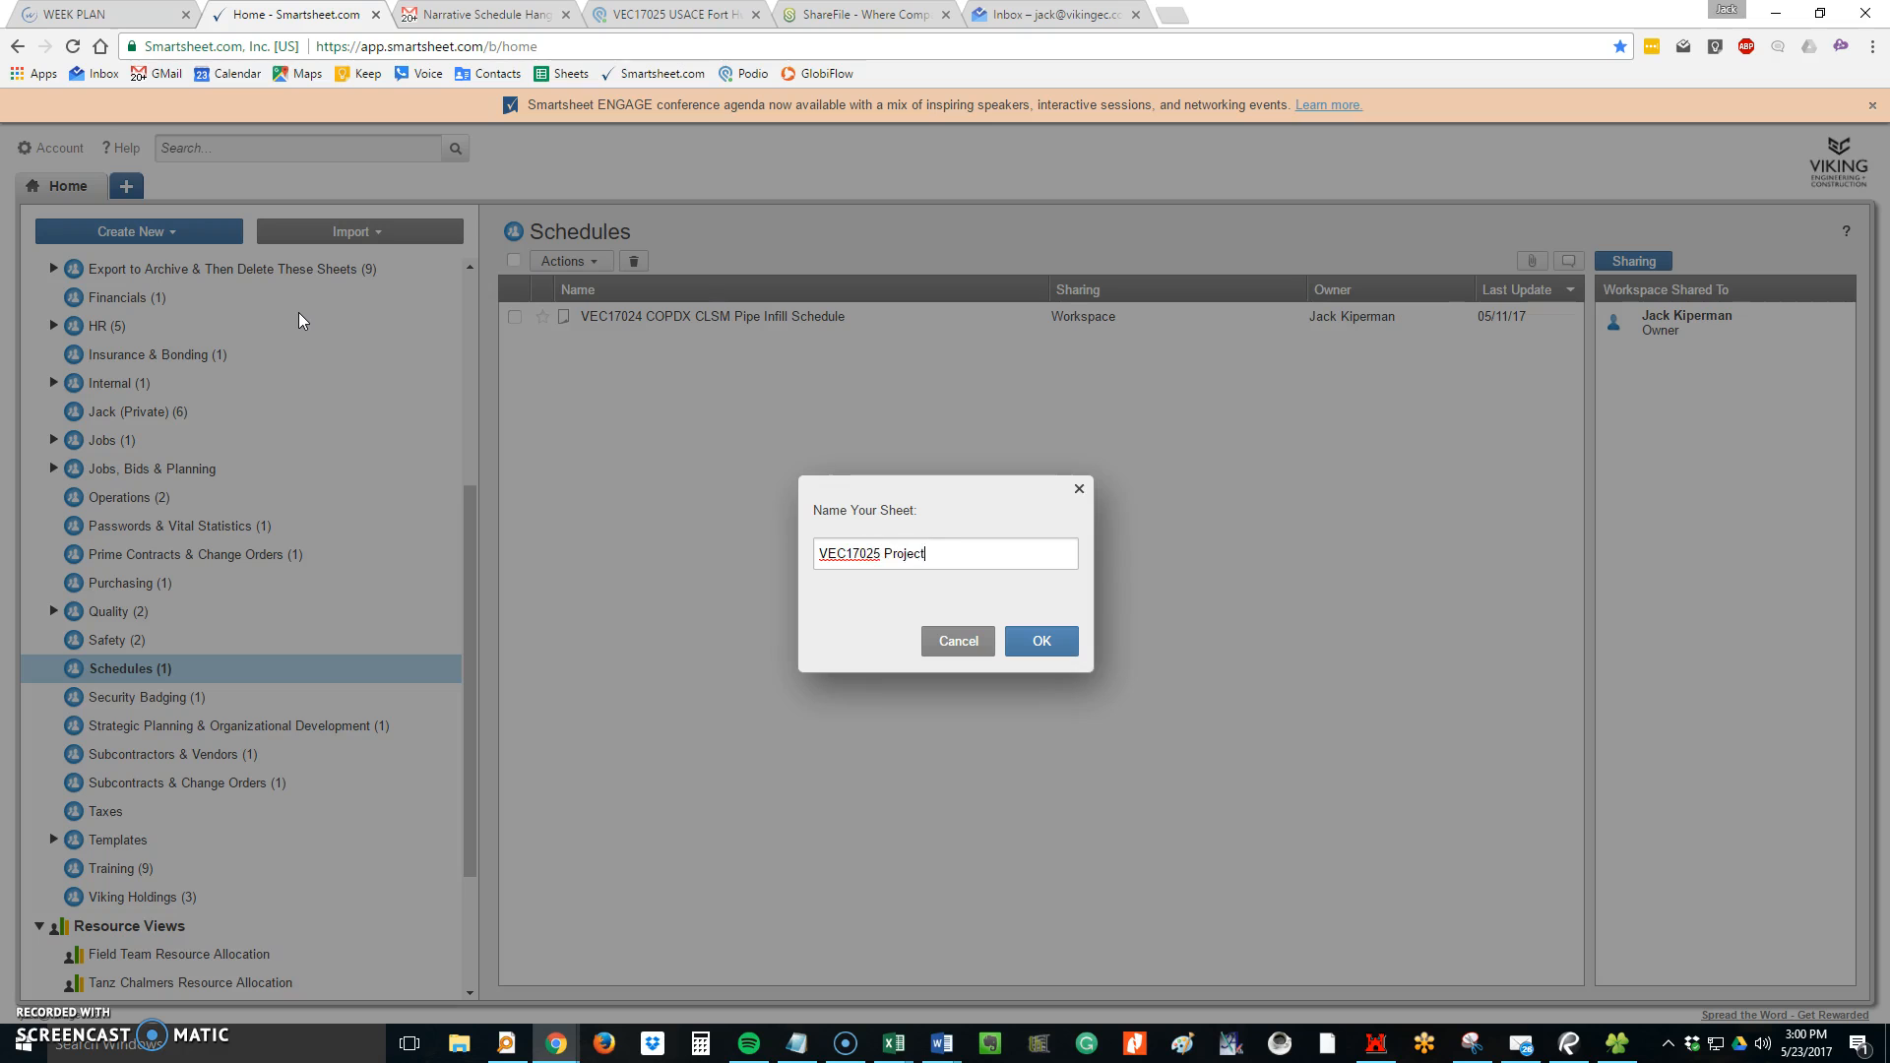
type("dule")
key("Return")
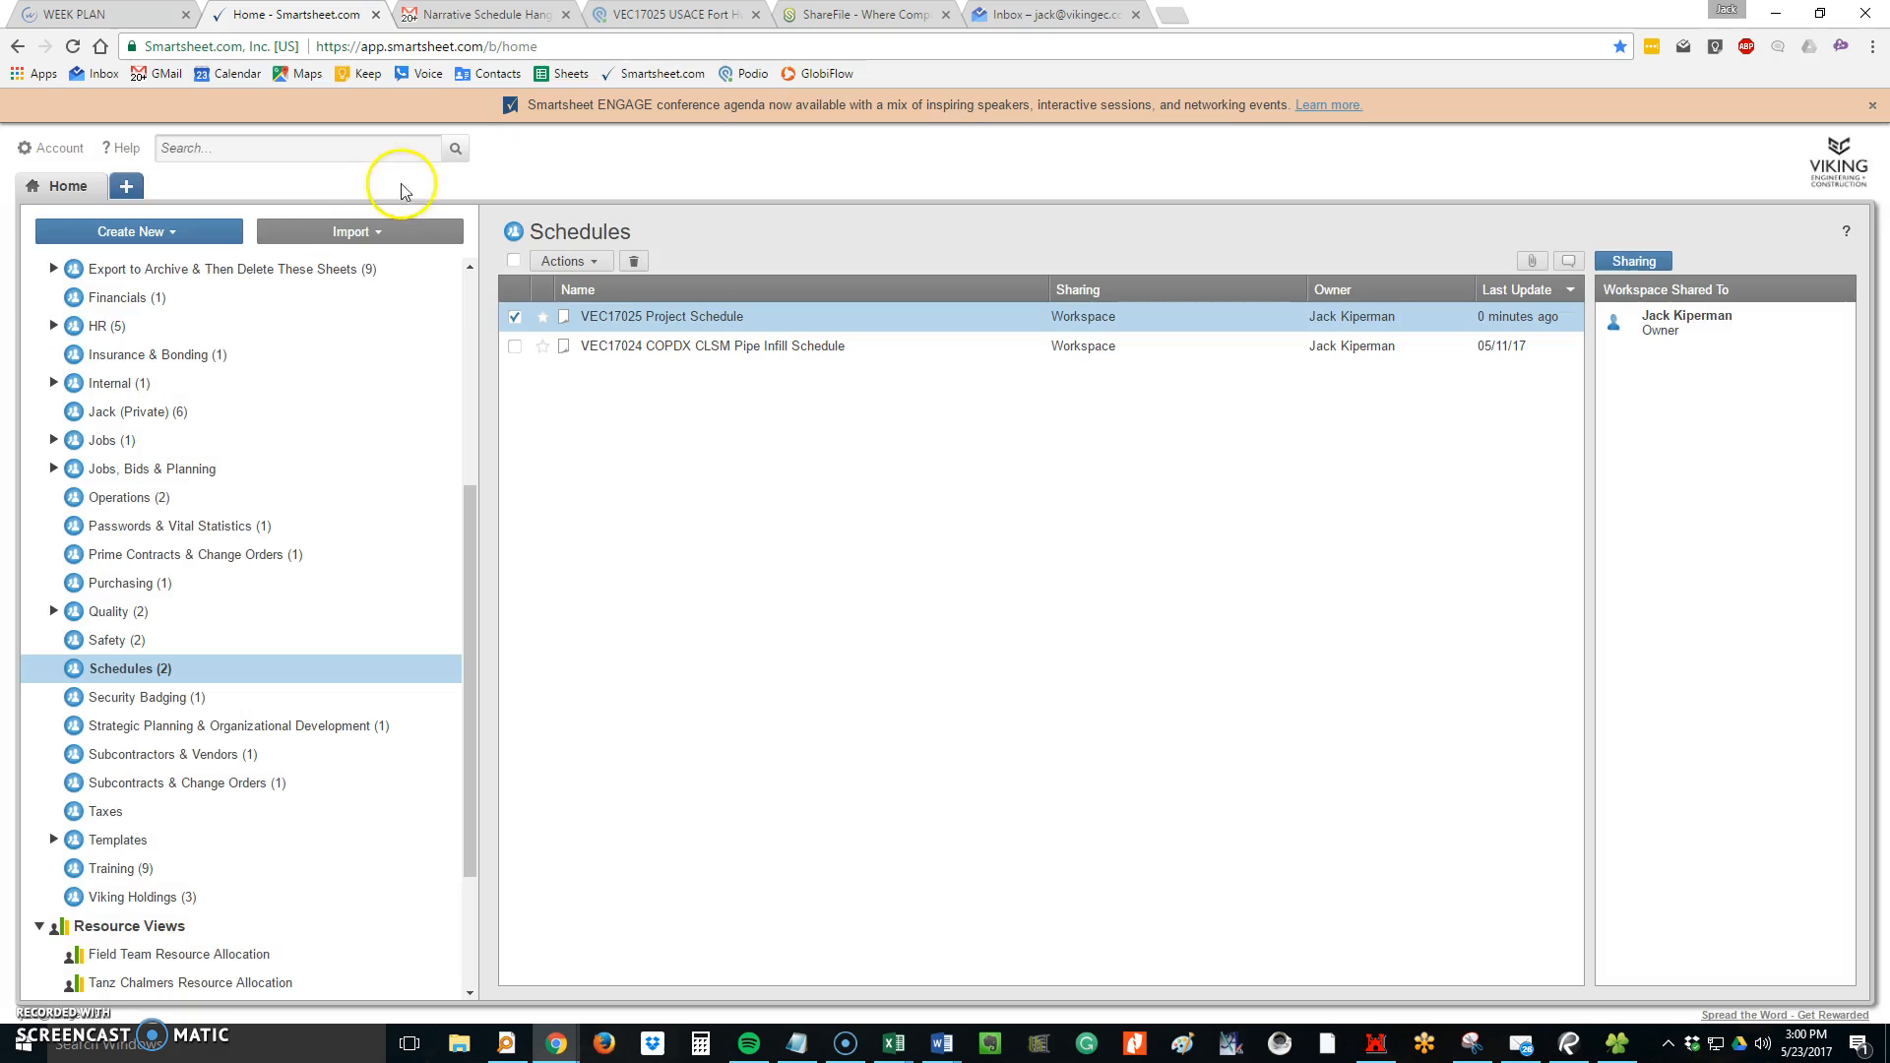
left_click(675, 316)
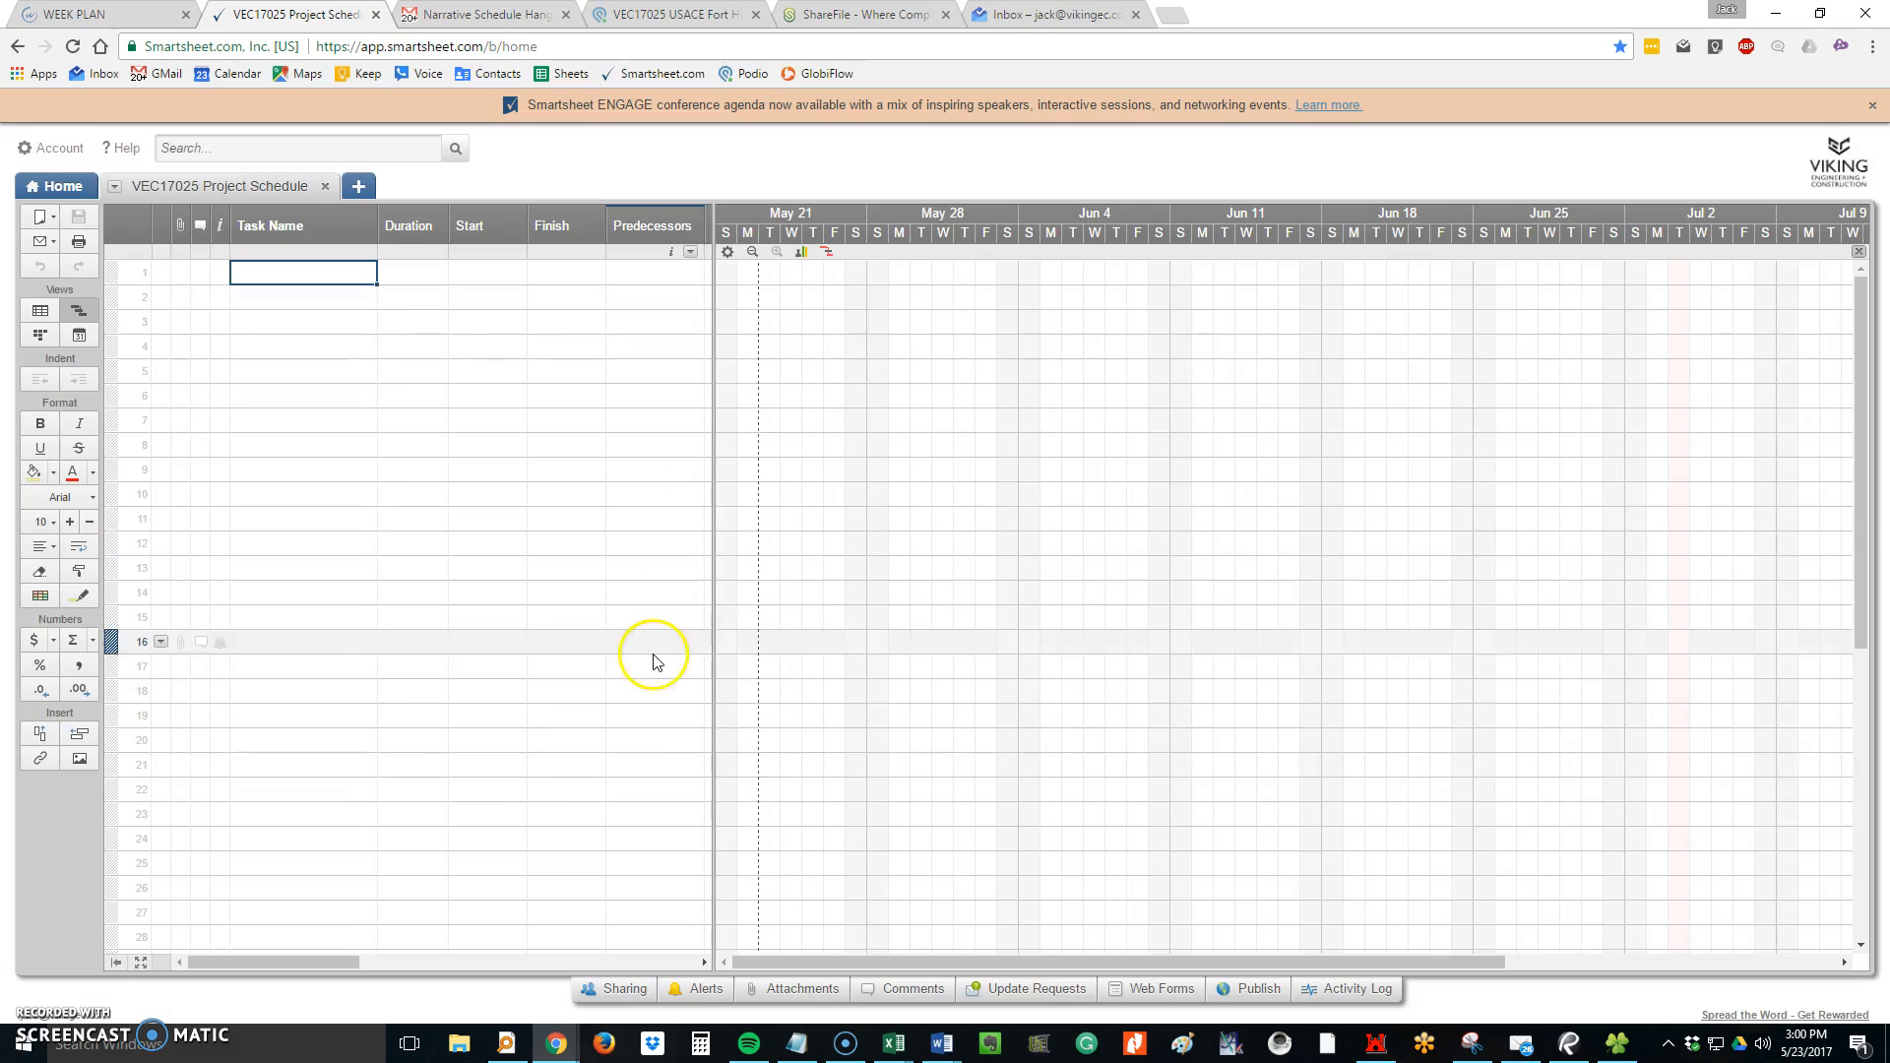
Hide the Assigned To, % Complete, Status and Comments columns in the project sheet
left_click_drag(716, 557, 1179, 542)
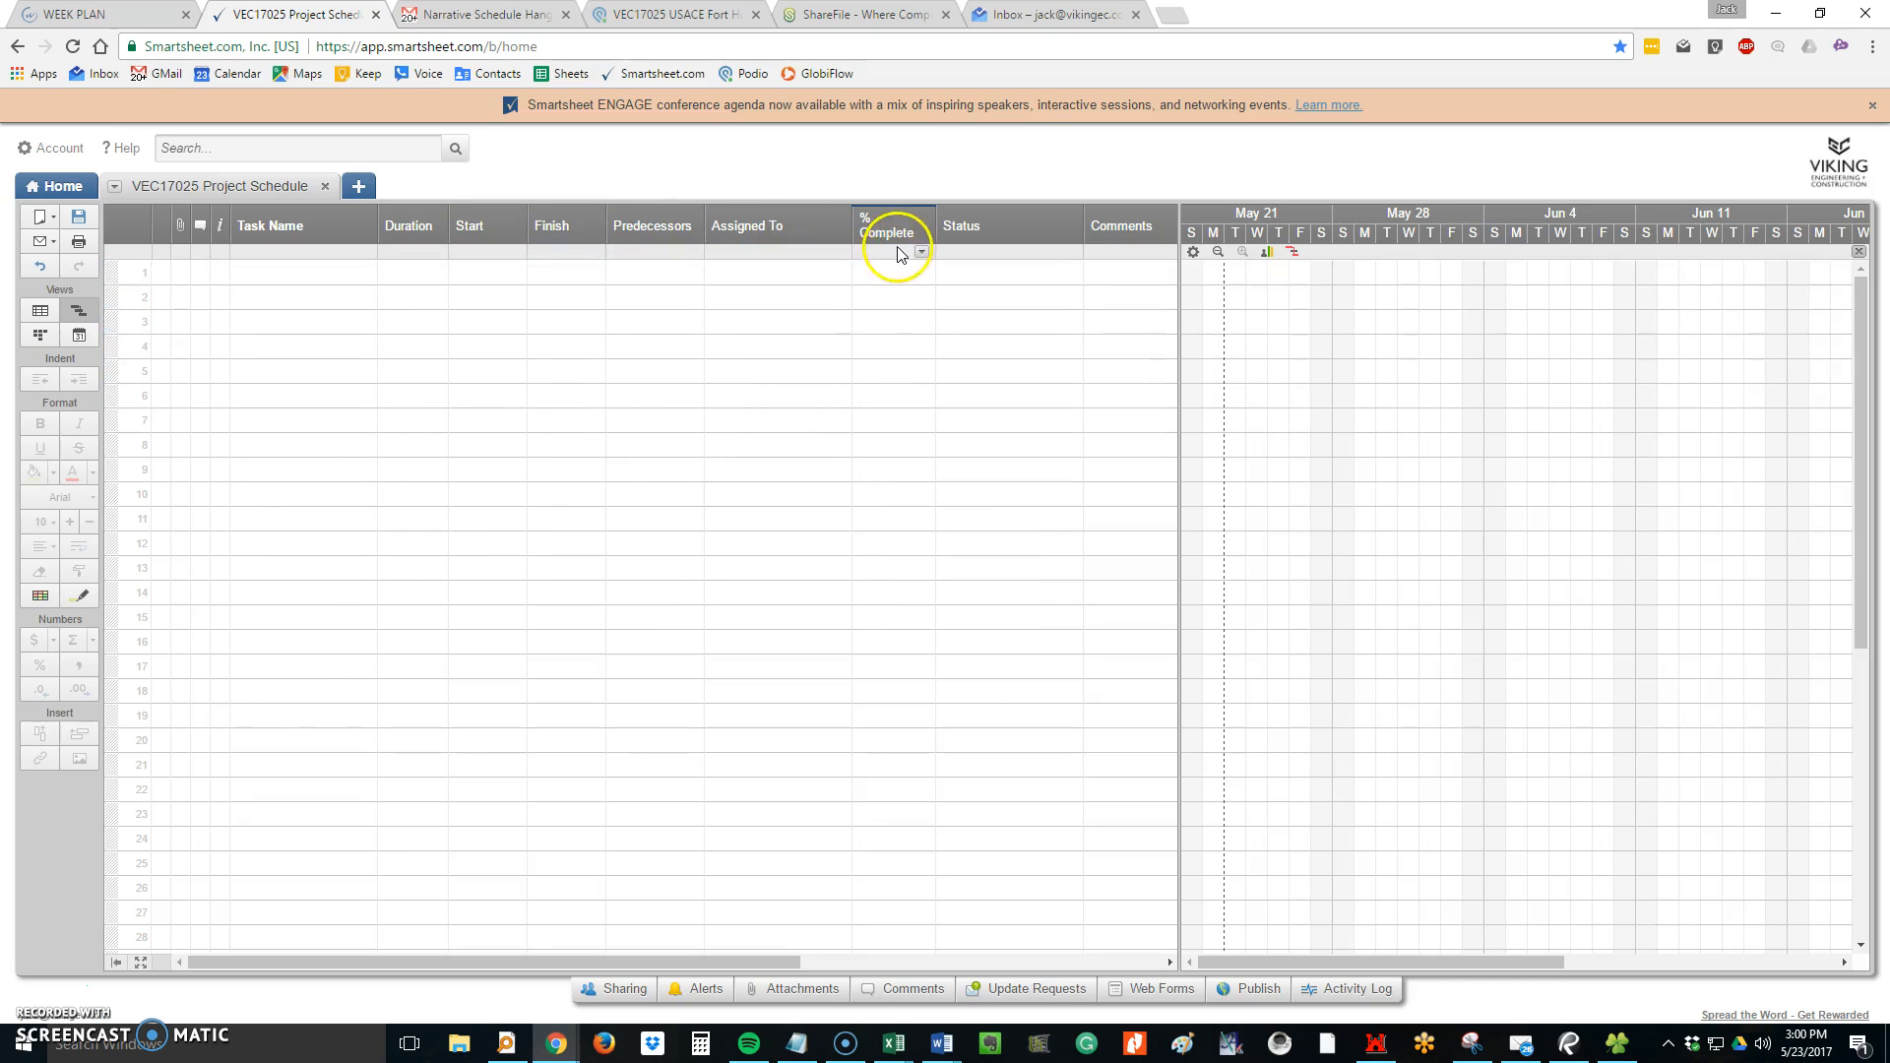
left_click(1122, 236)
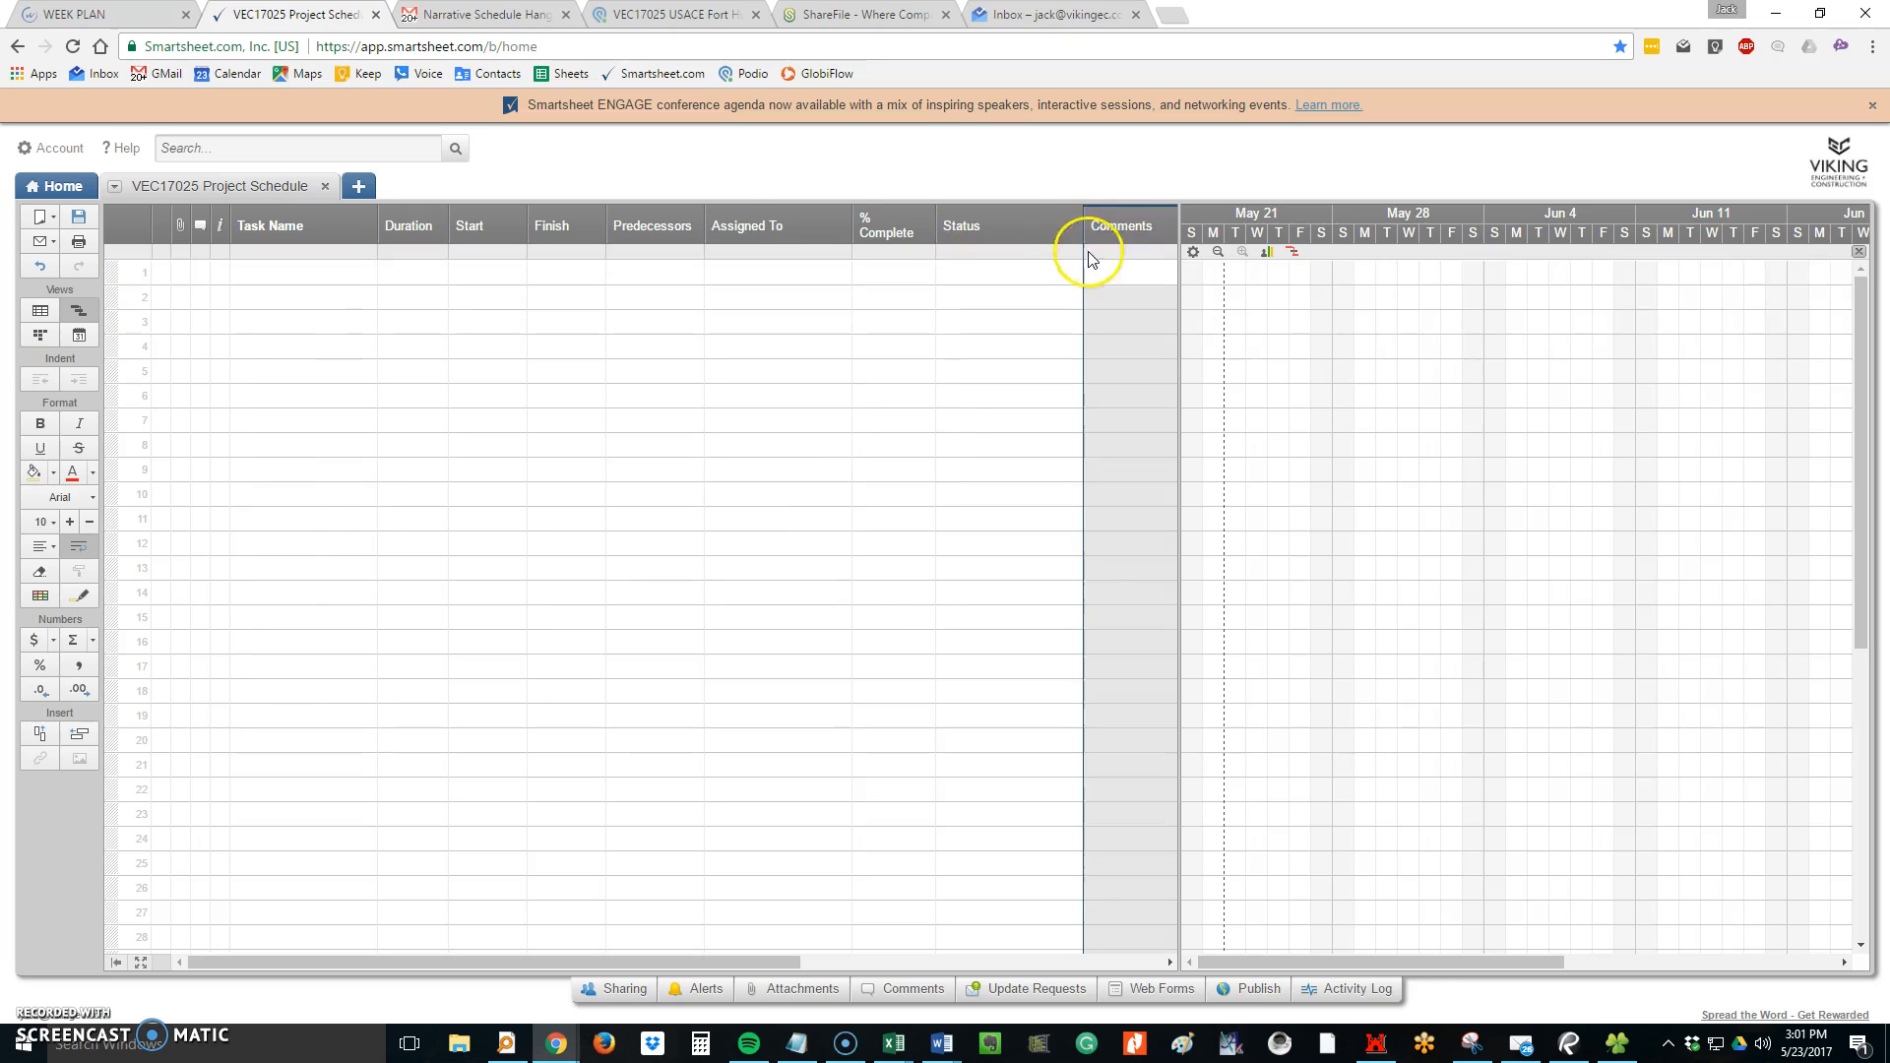
left_click(767, 225, "shift")
right_click(769, 225)
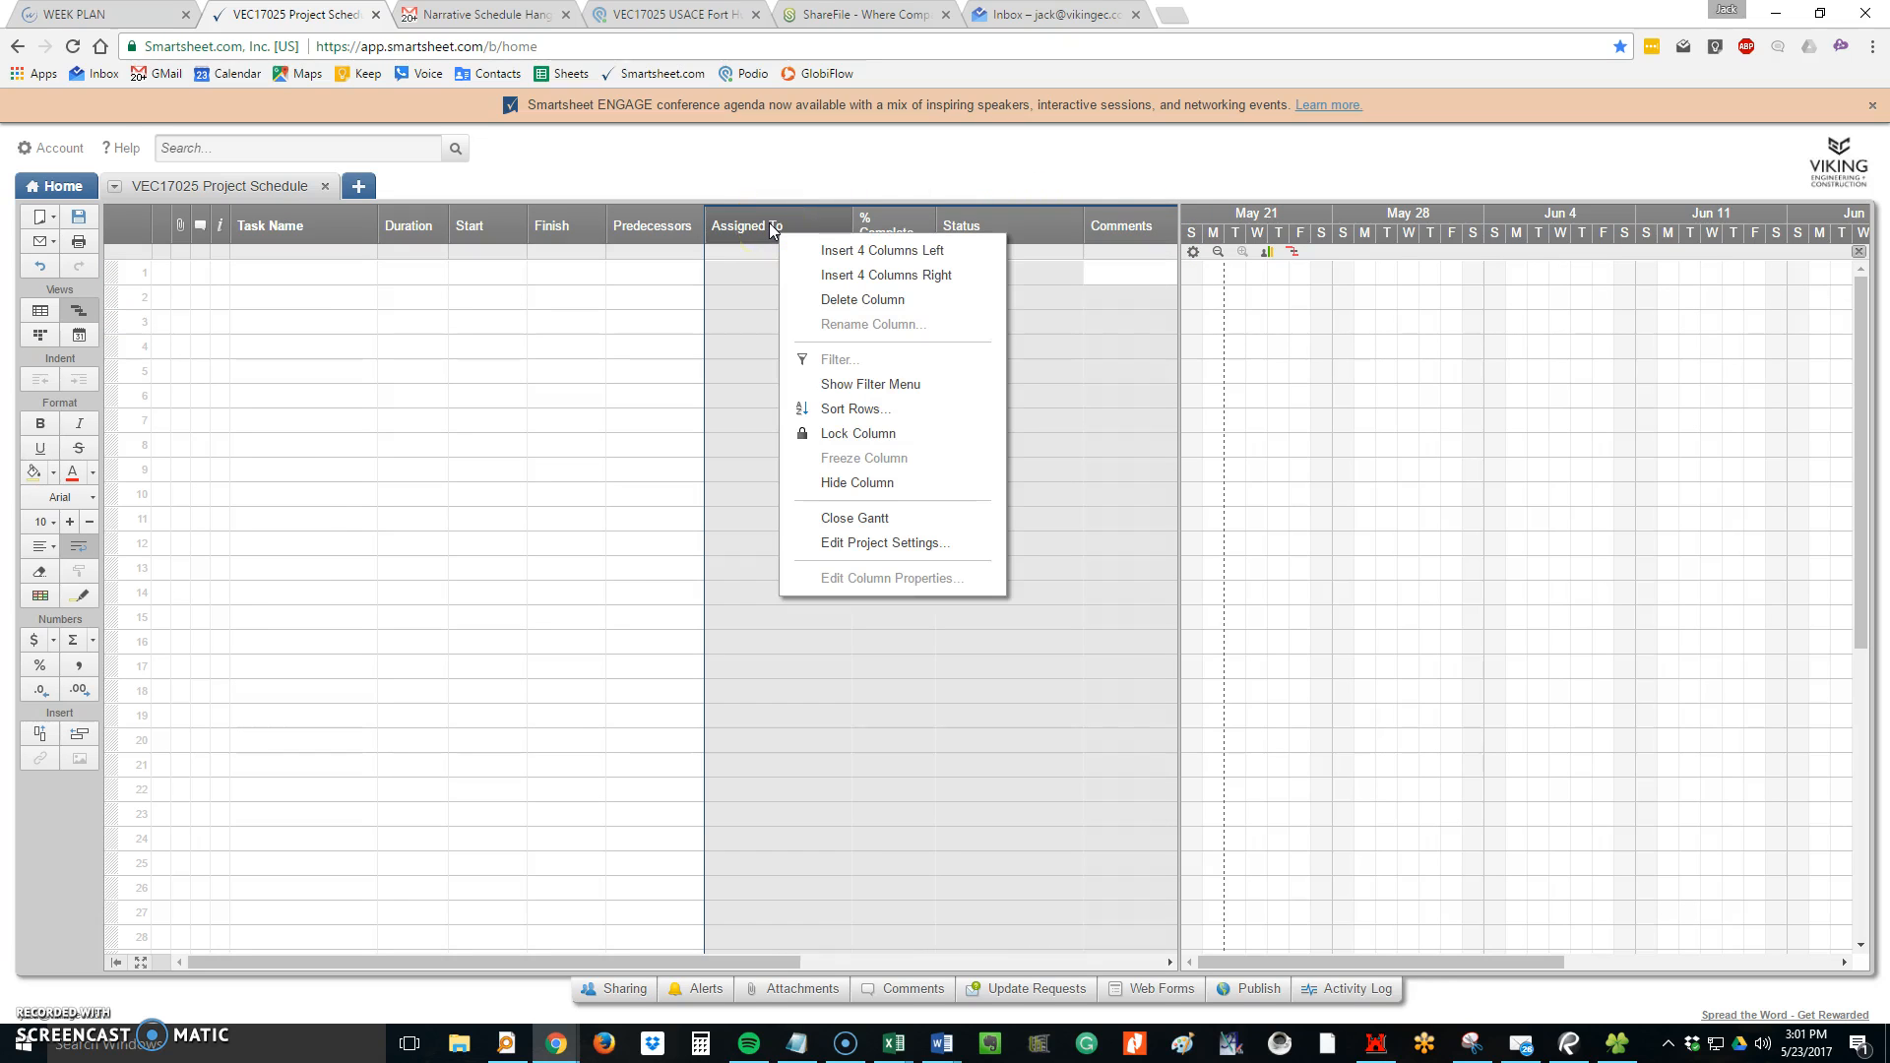
left_click(1122, 226)
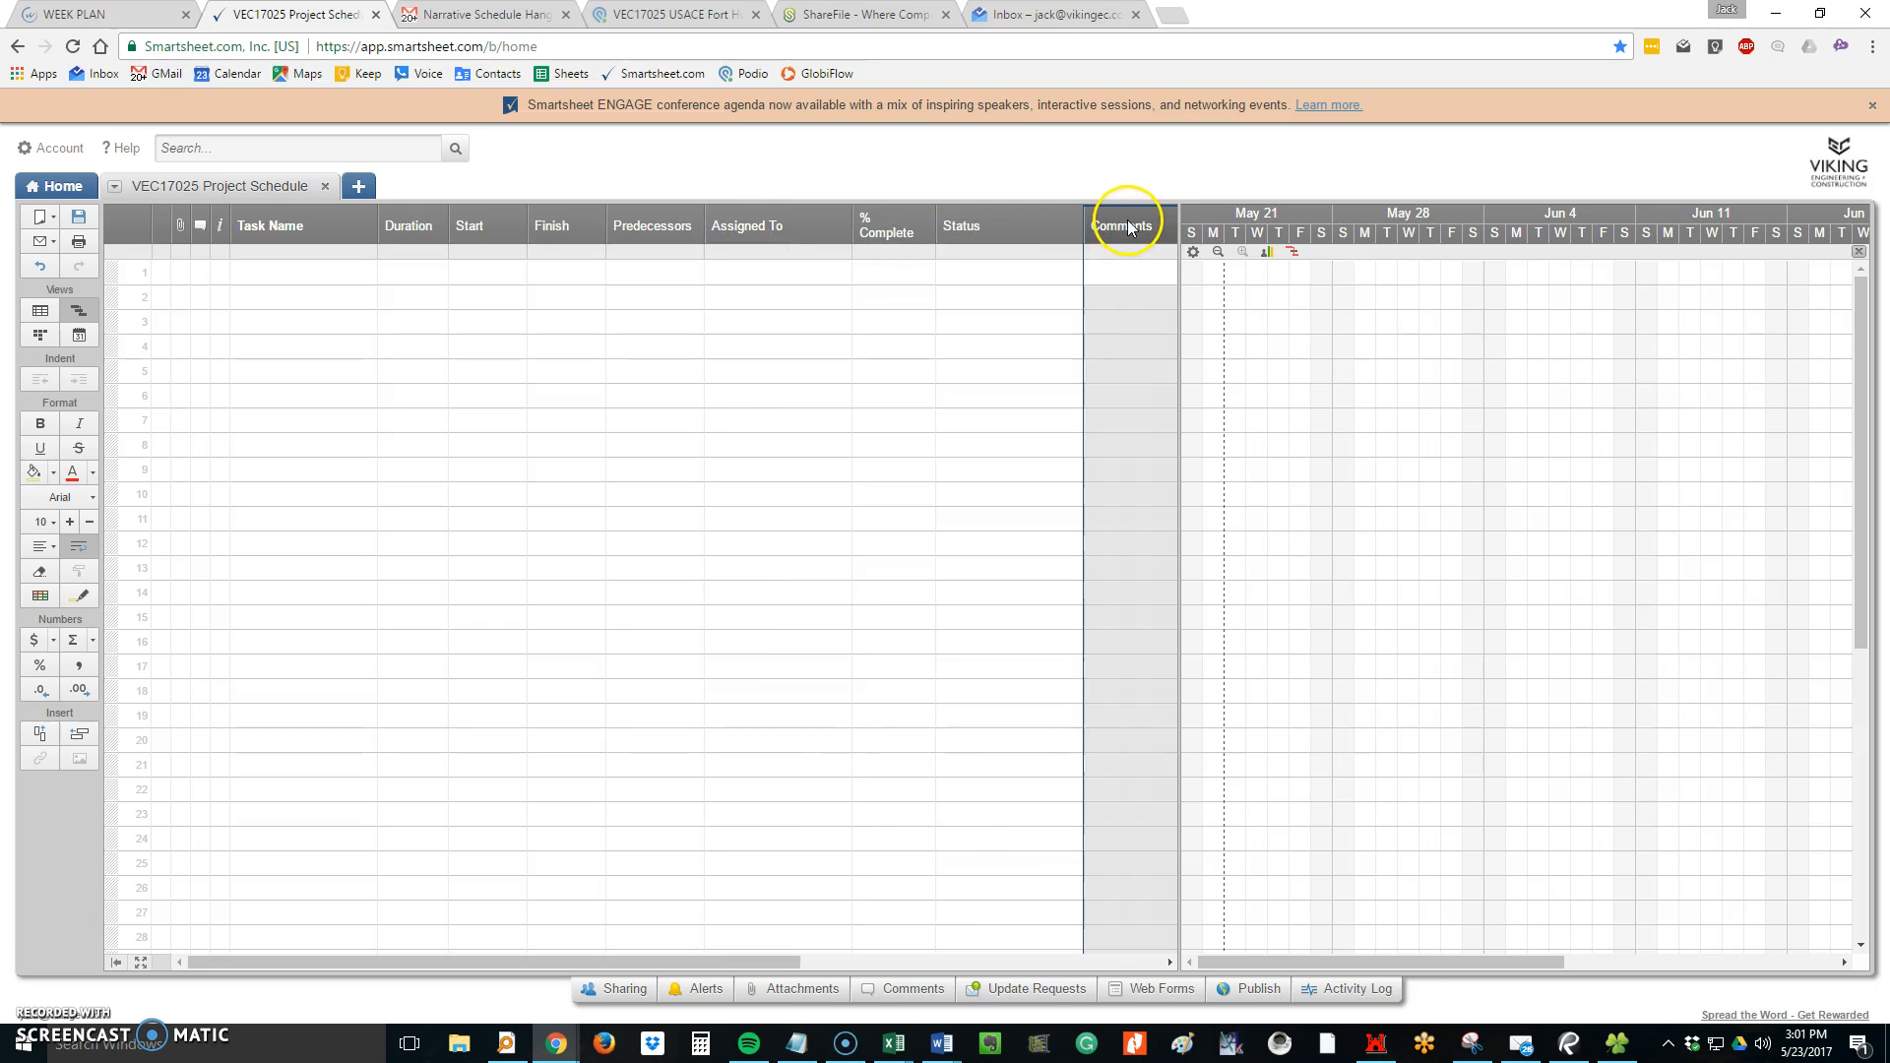
left_click(764, 232, "shift")
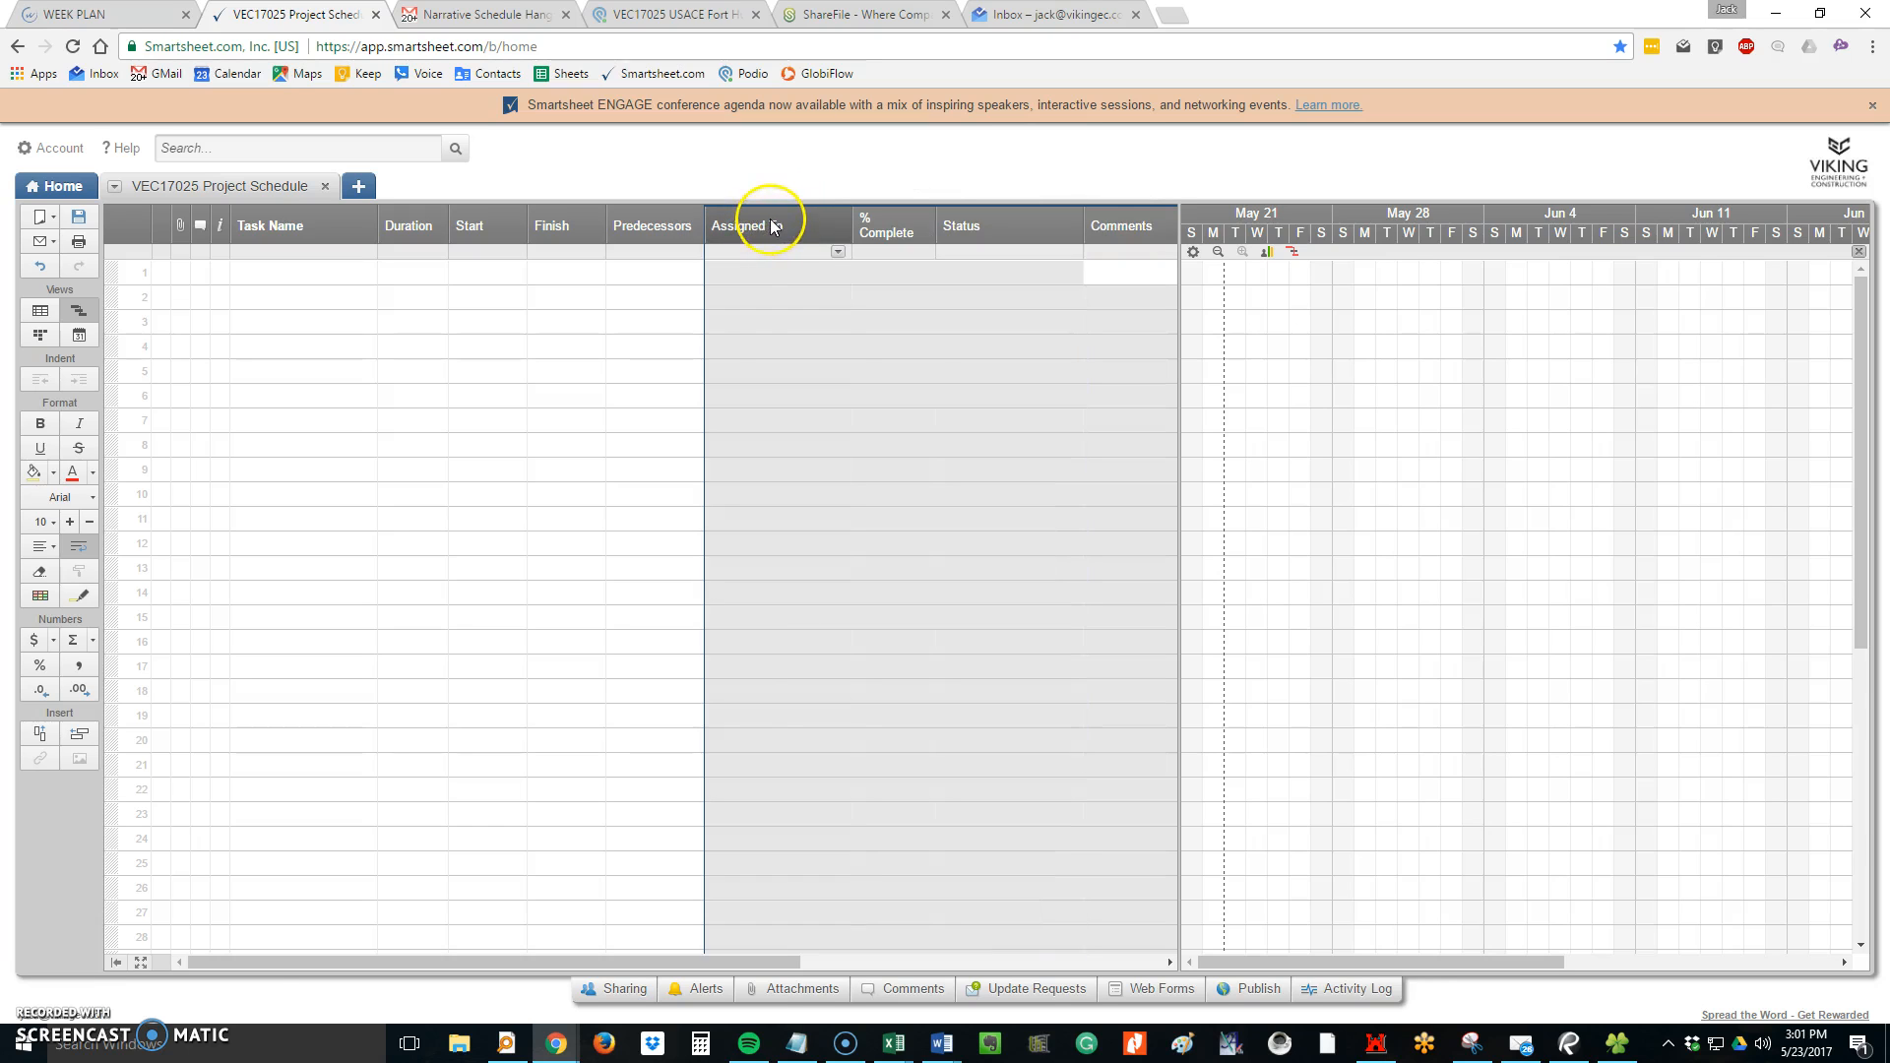
right_click(773, 226)
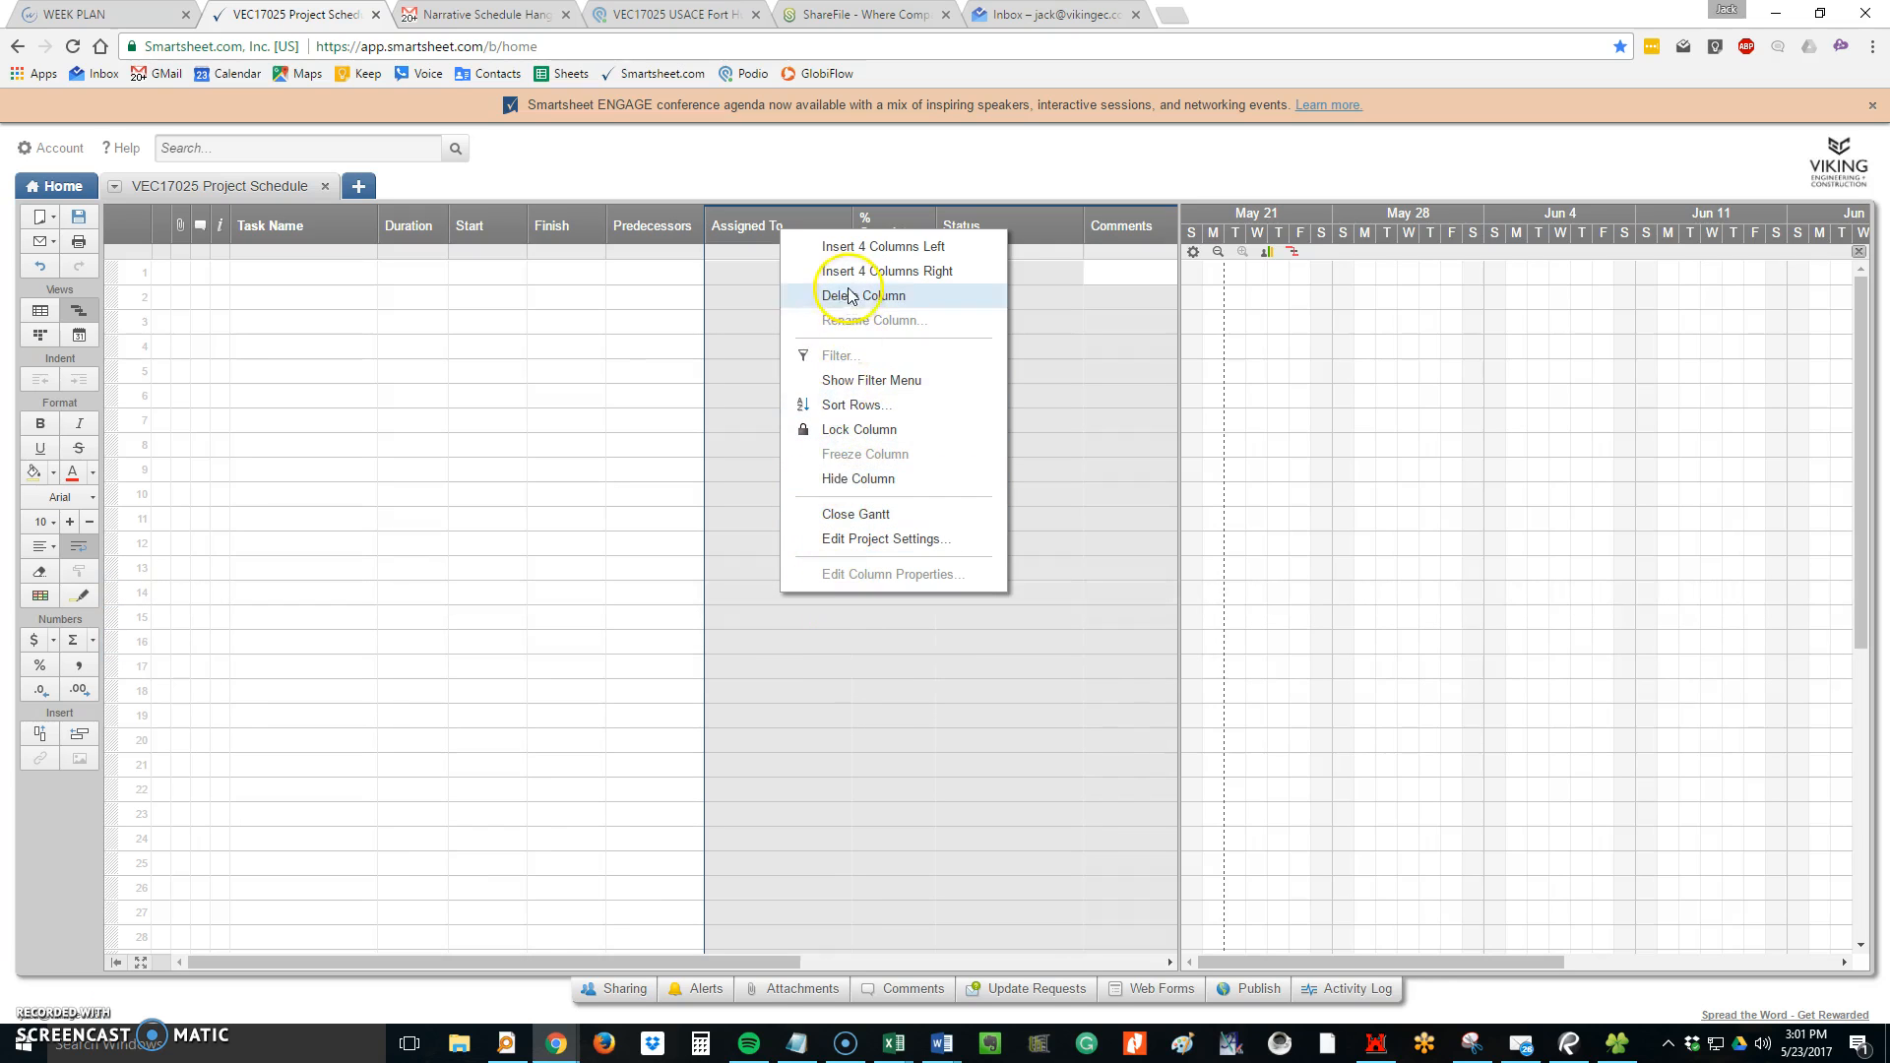
left_click(808, 479)
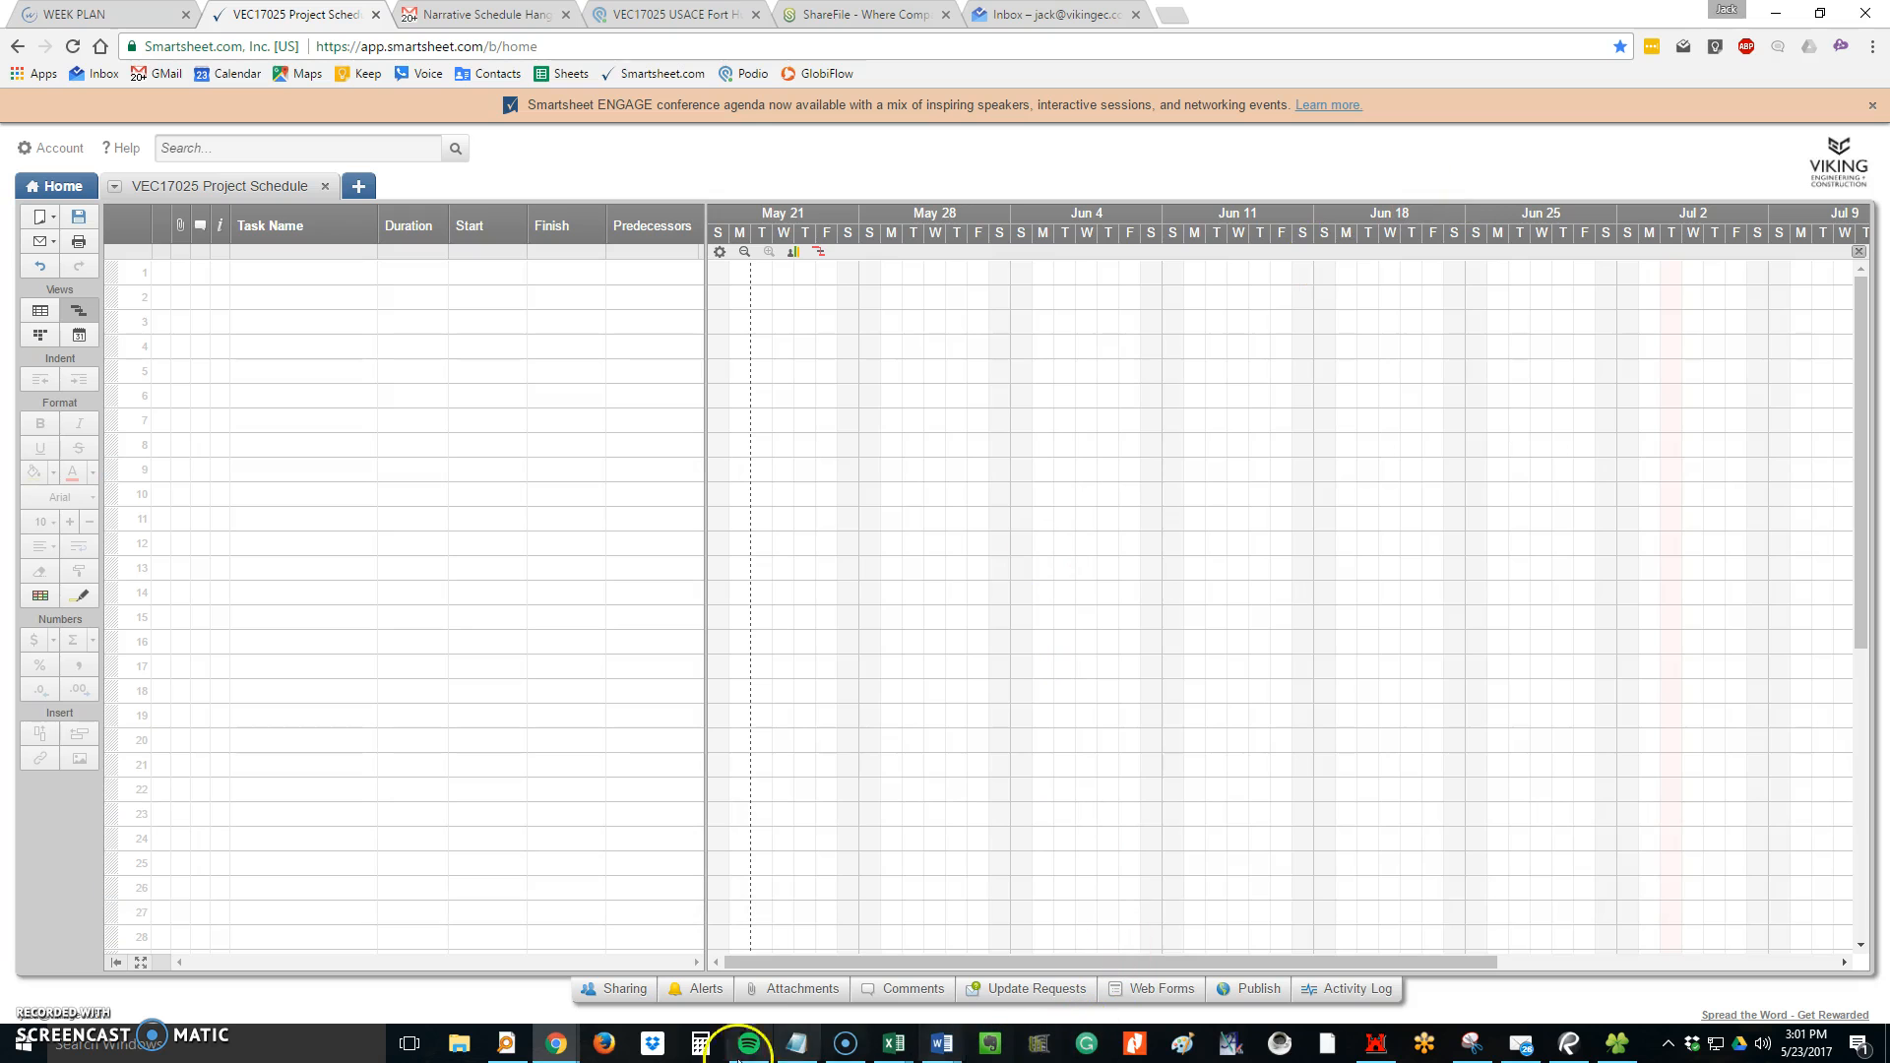
Bring up the VEC17025 Schedule document in Word and move its window to the adjacent monitor
mouse_move(942, 1051)
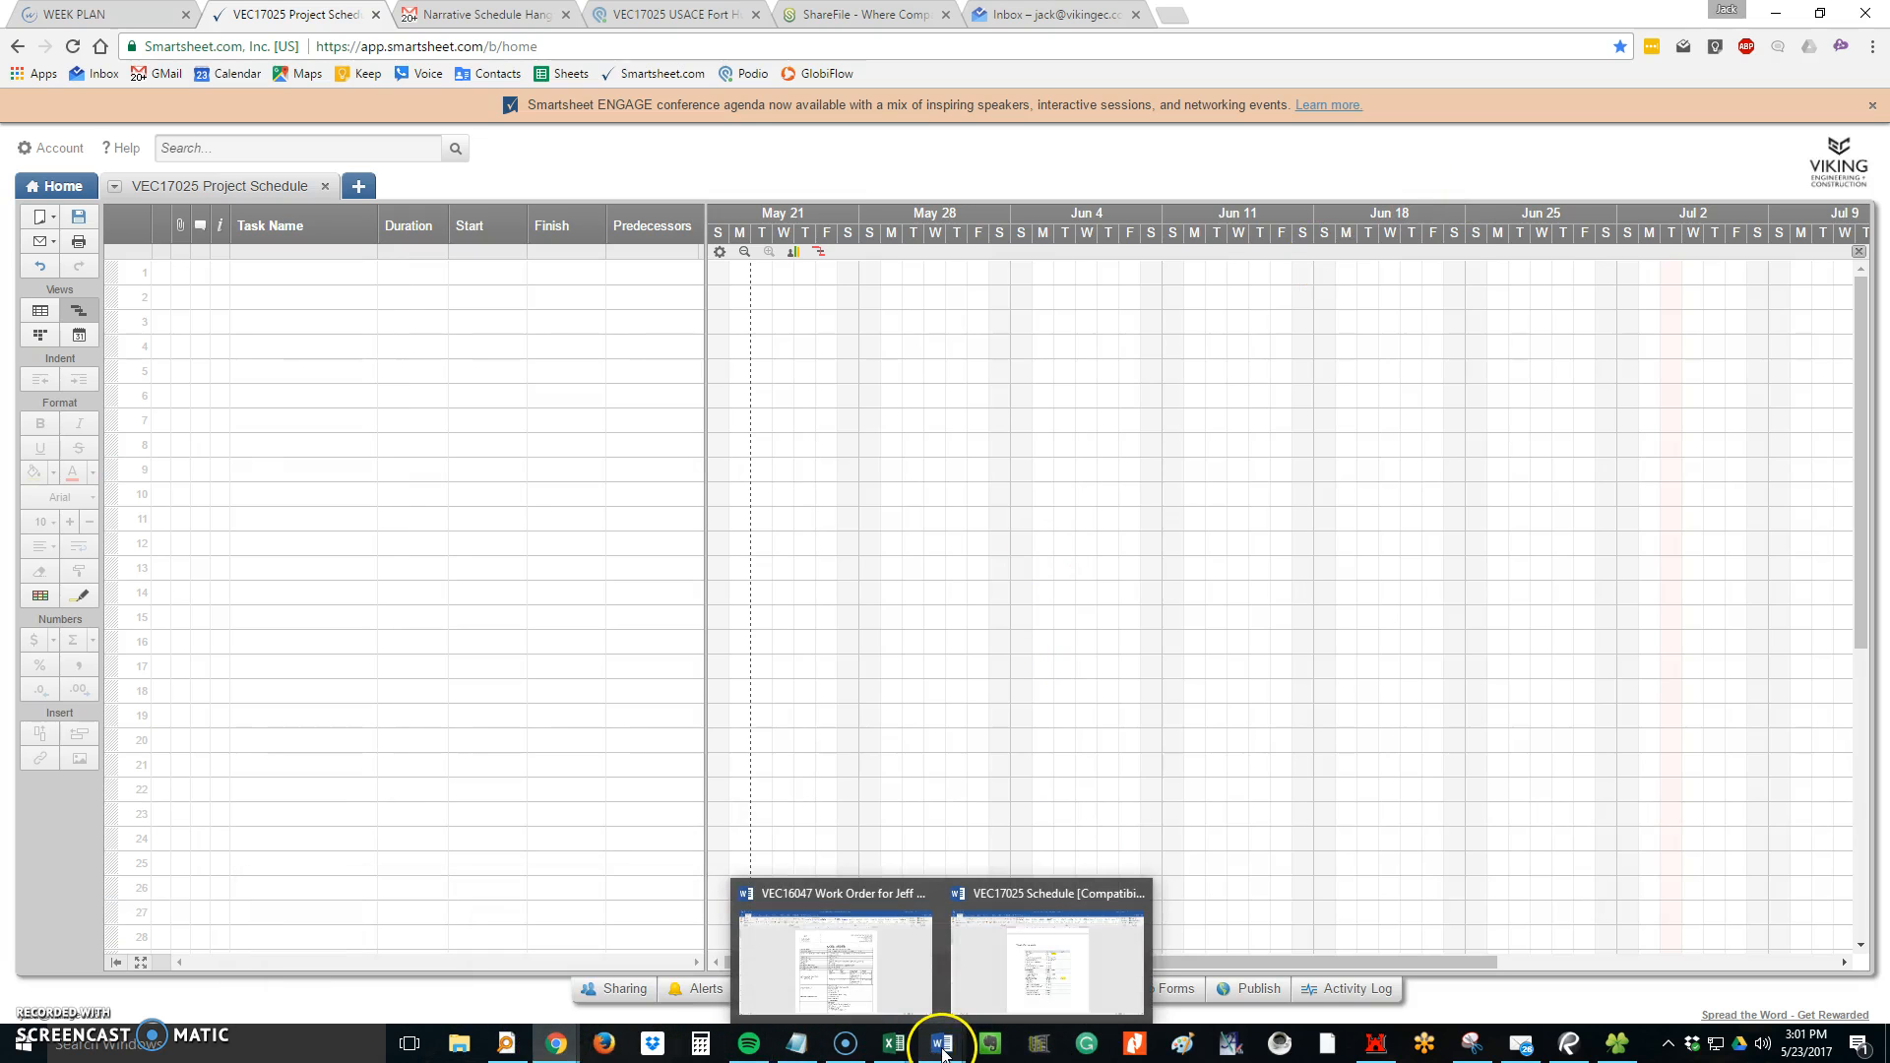
left_click(999, 983)
left_click_drag(996, 10, 0, 531)
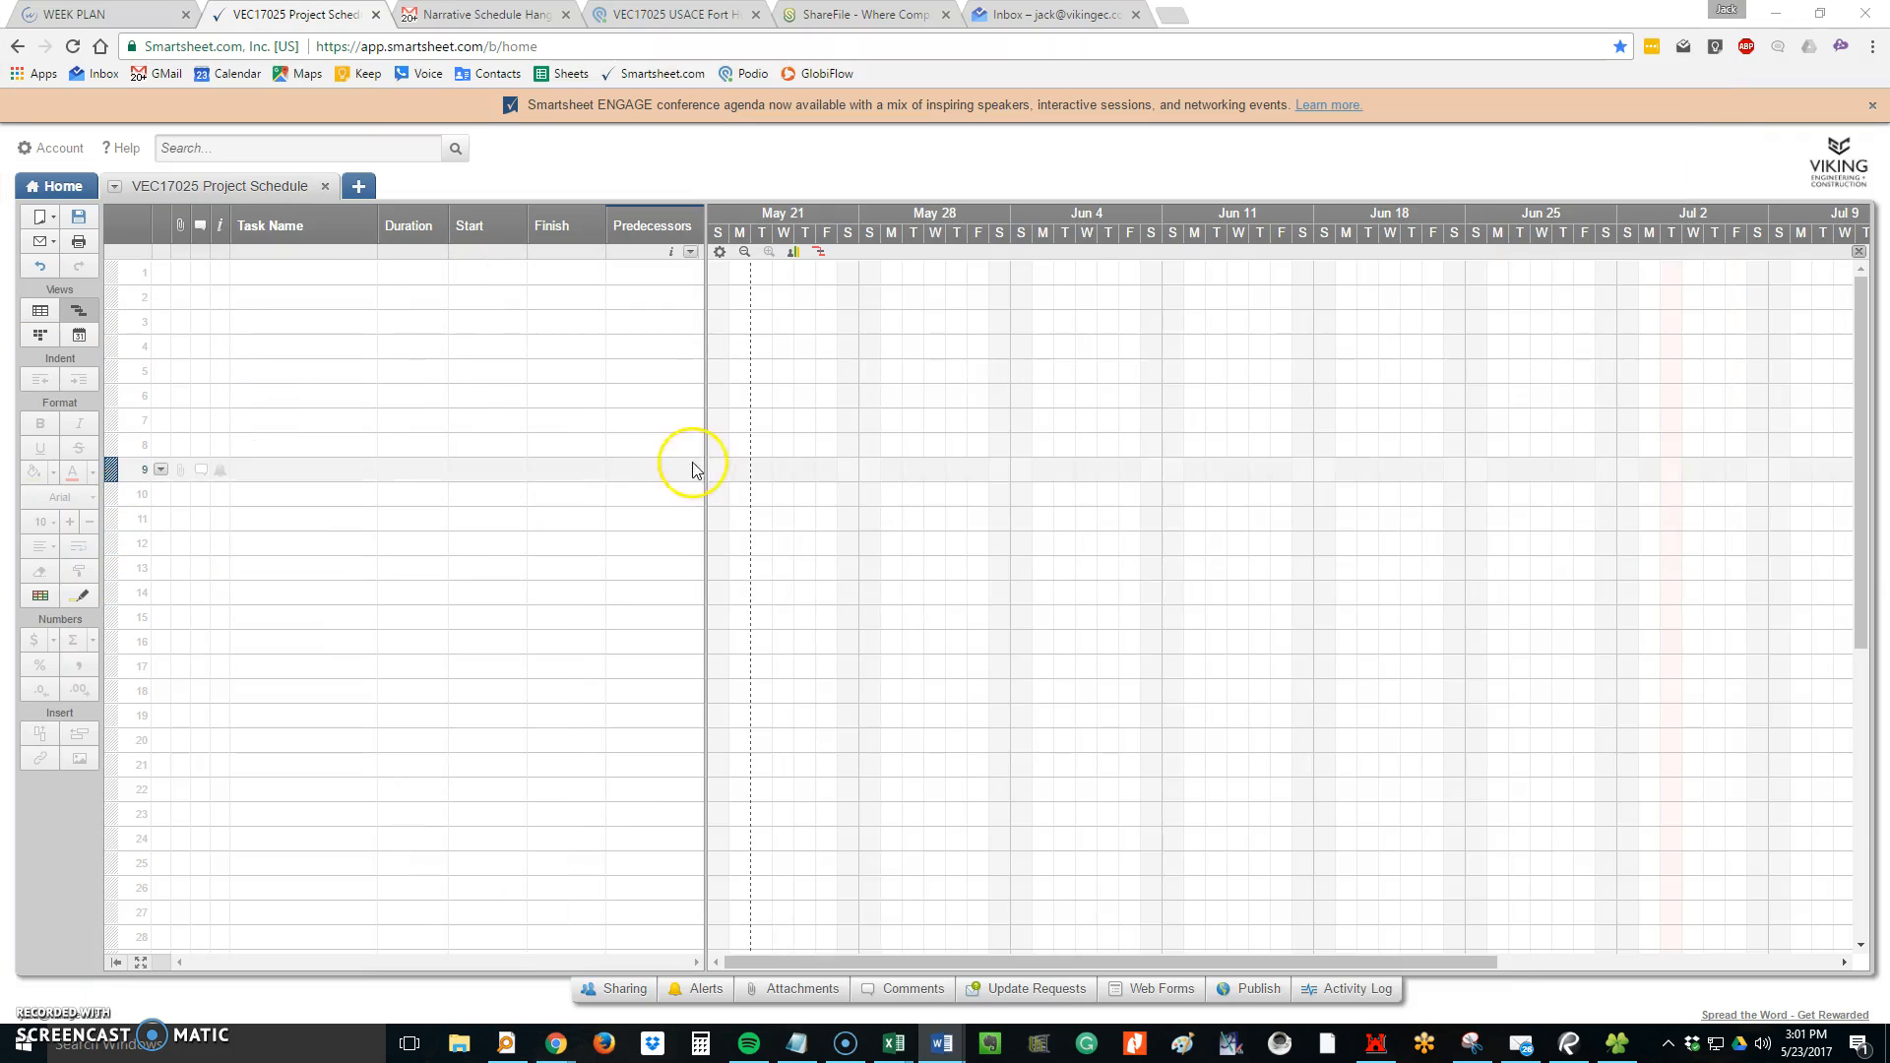
left_click(1157, 392)
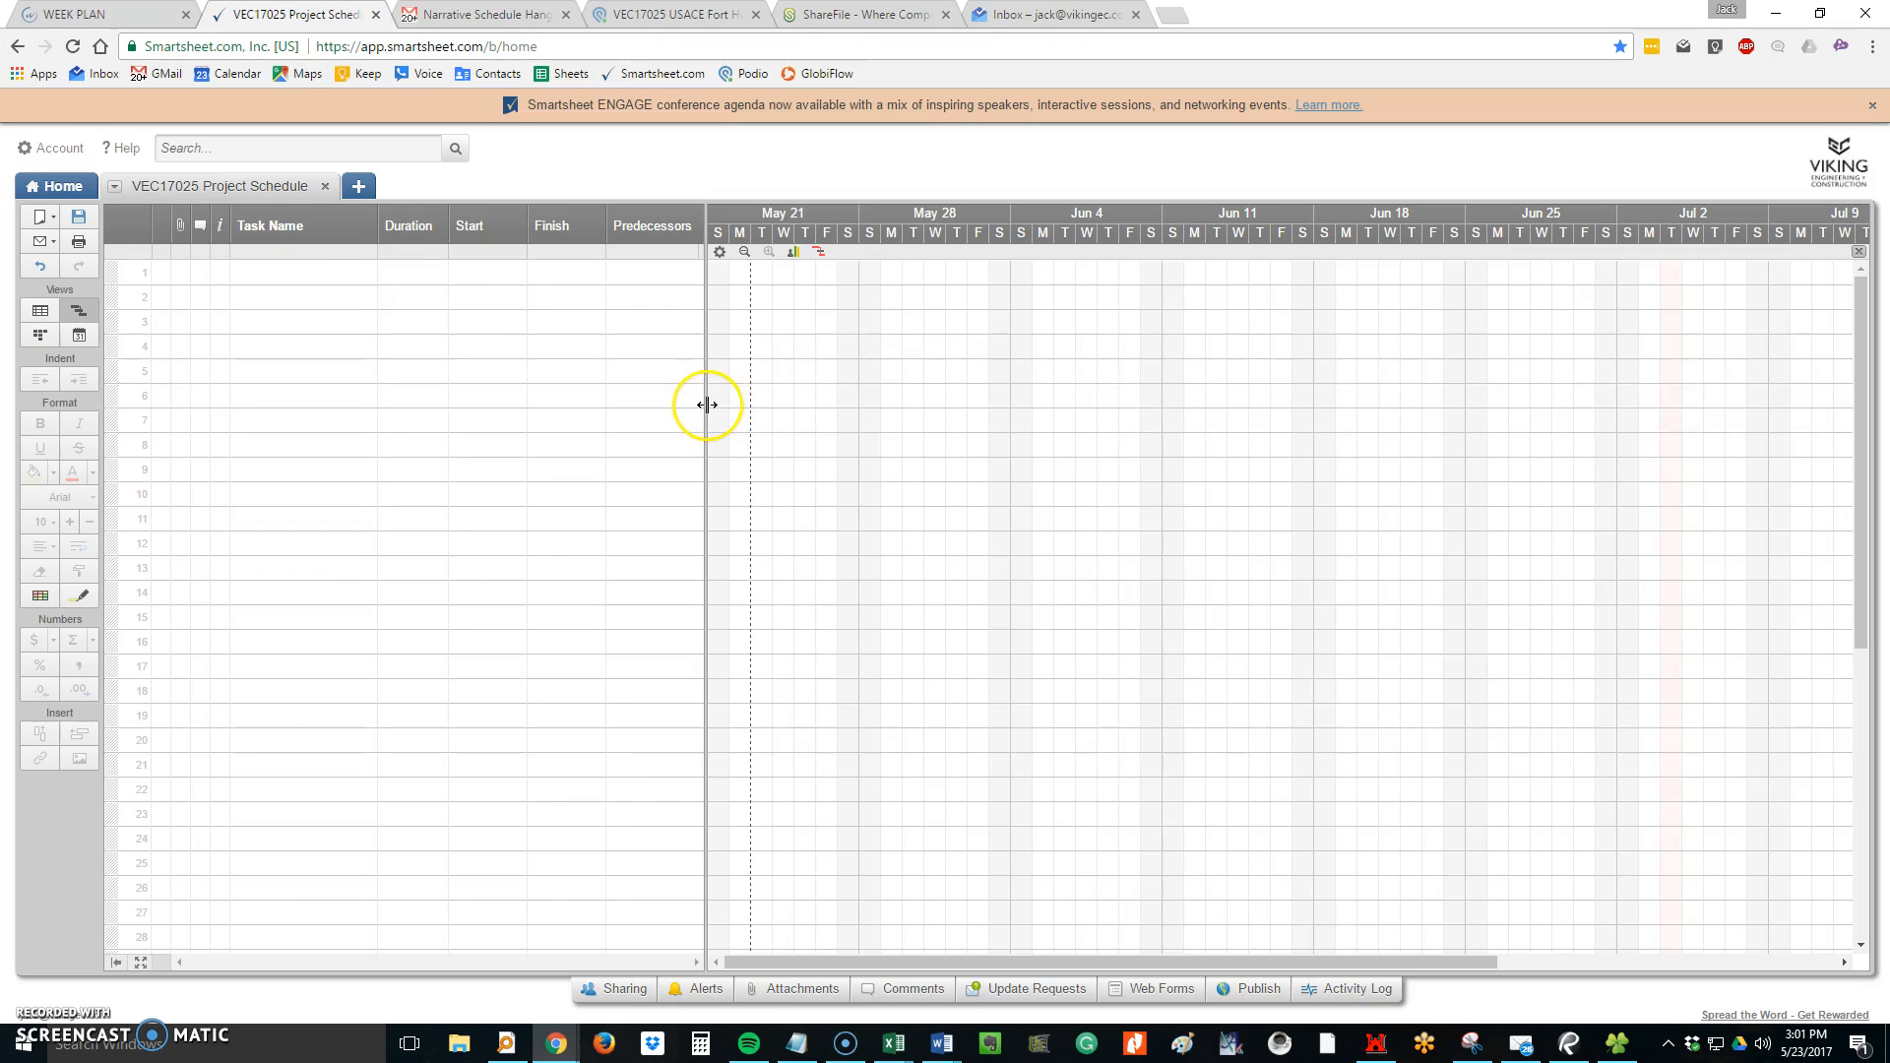
Copy the task names from the Word schedule table into the sheet's Task Name column, starting at row 1
left_click(290, 278)
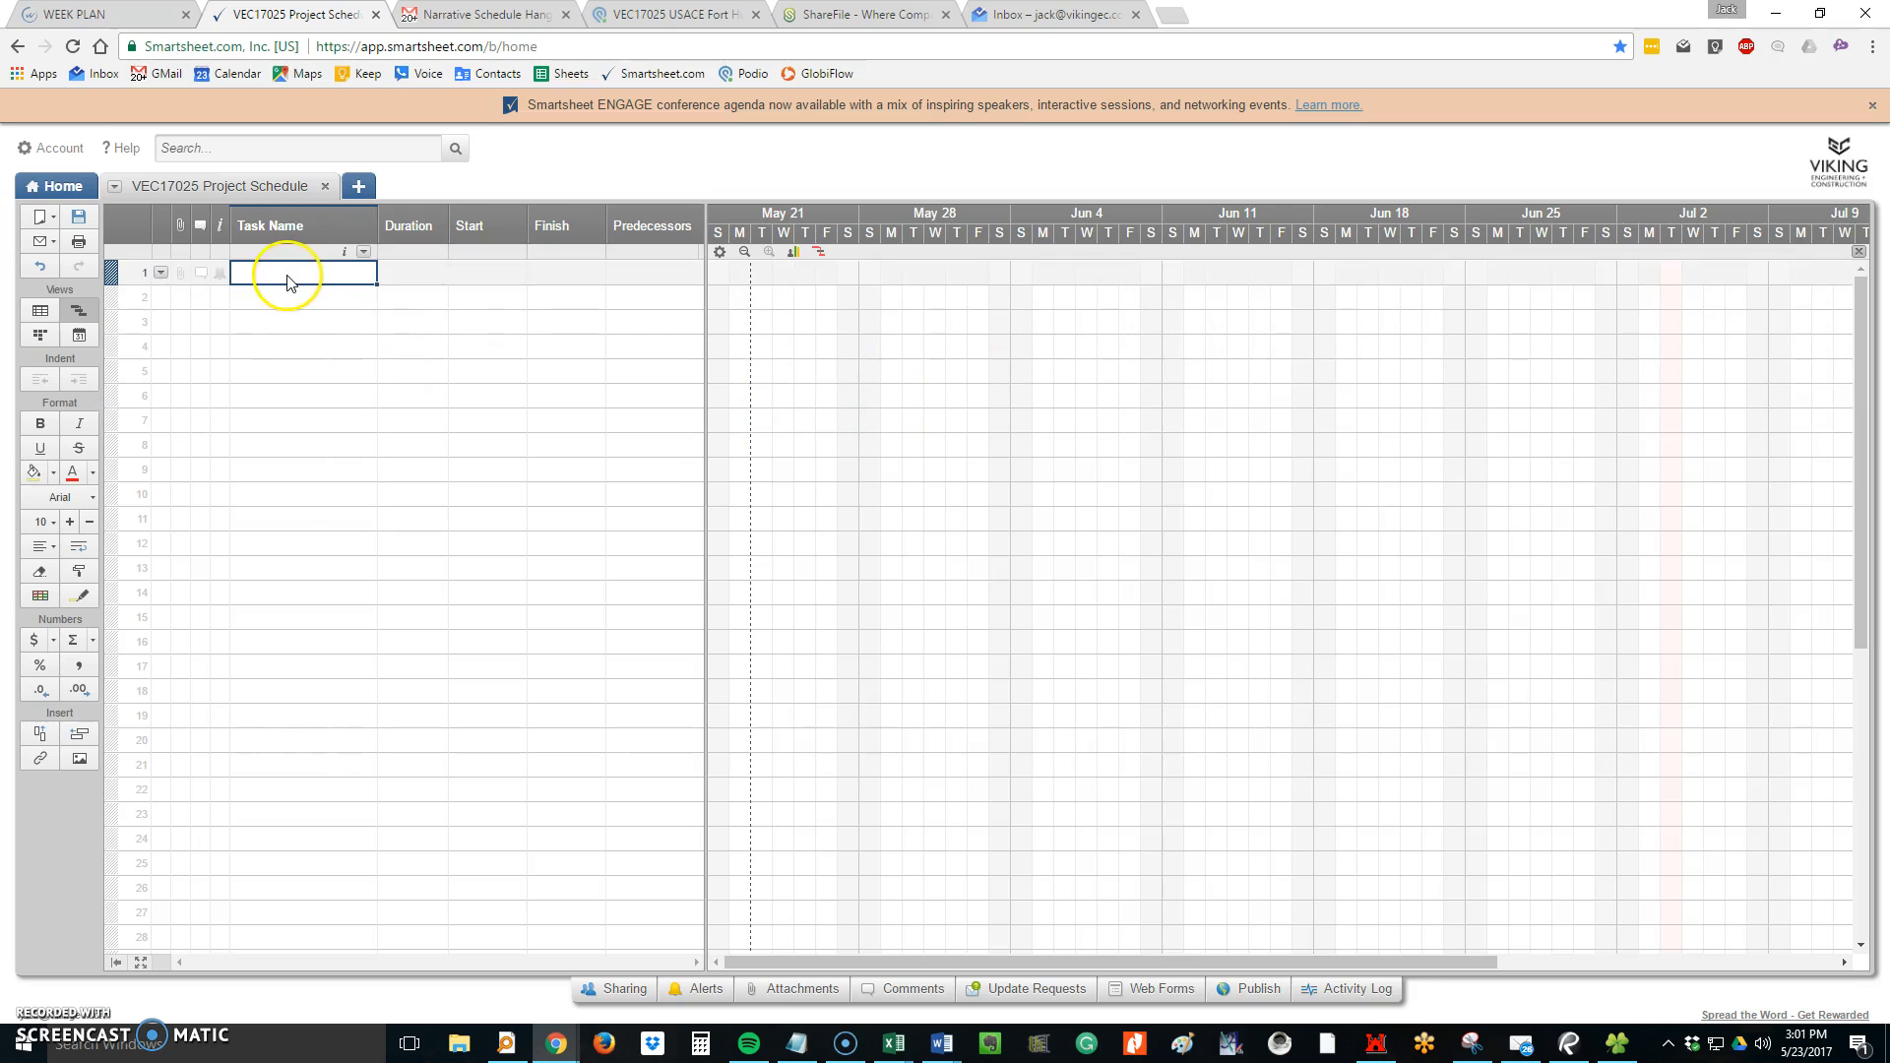
key("alt+Tab")
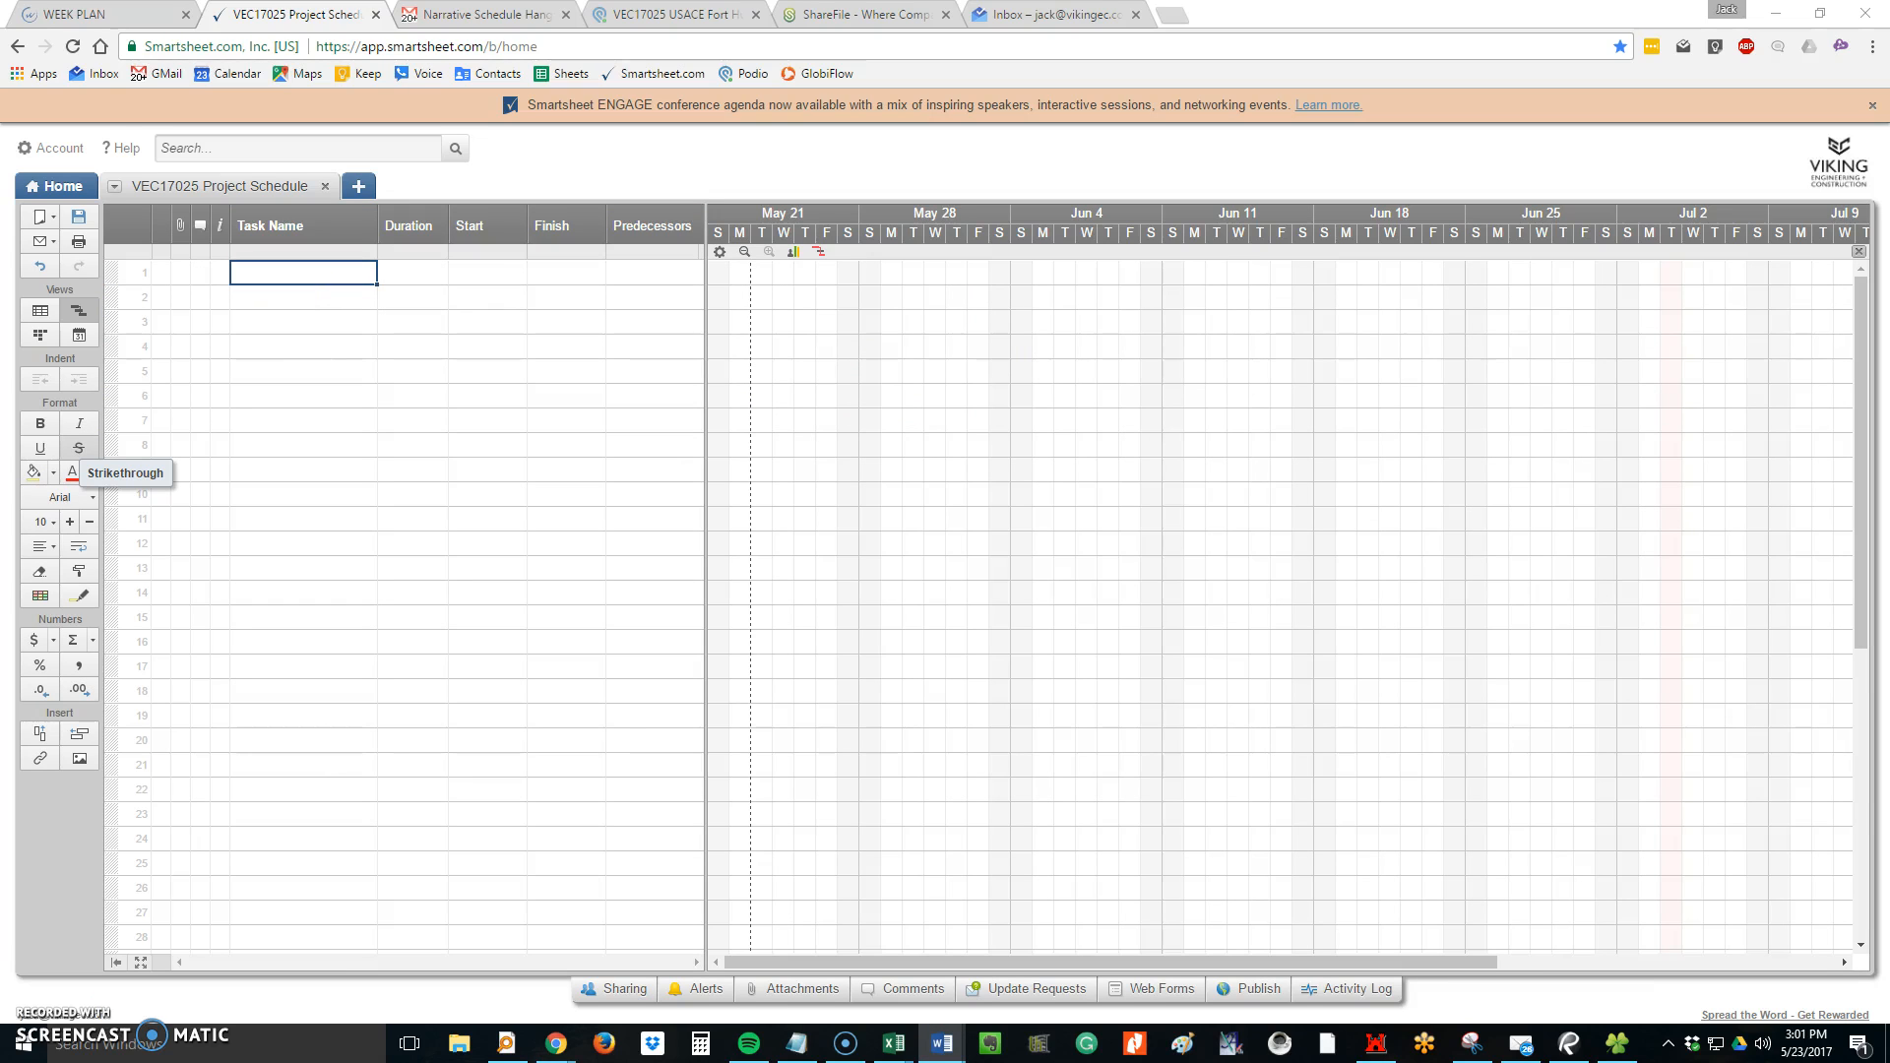
key("alt+Tab")
left_click(241, 316)
left_click(308, 268)
key("ctrl+v")
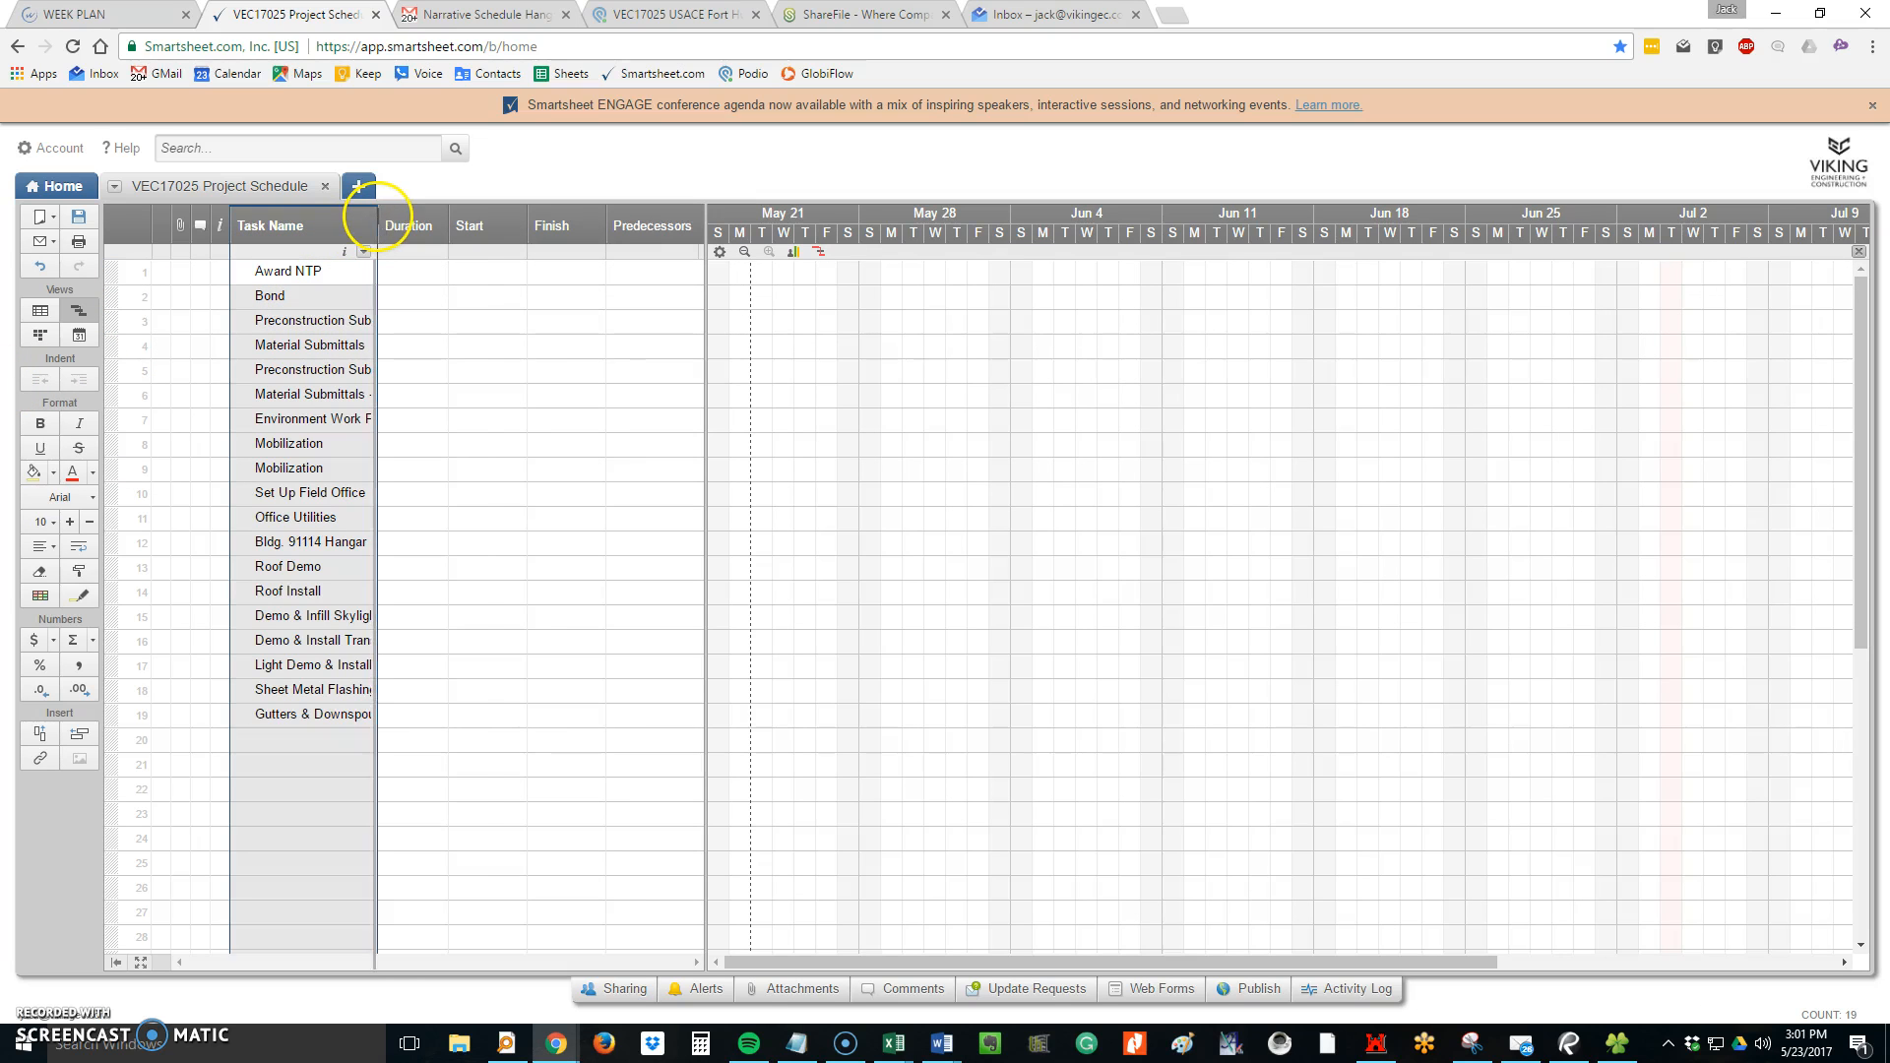
Fit the Task Name column to its longest entry and widen the grid area to show all columns through Predecessors
double_click(378, 225)
left_click_drag(704, 426, 945, 430)
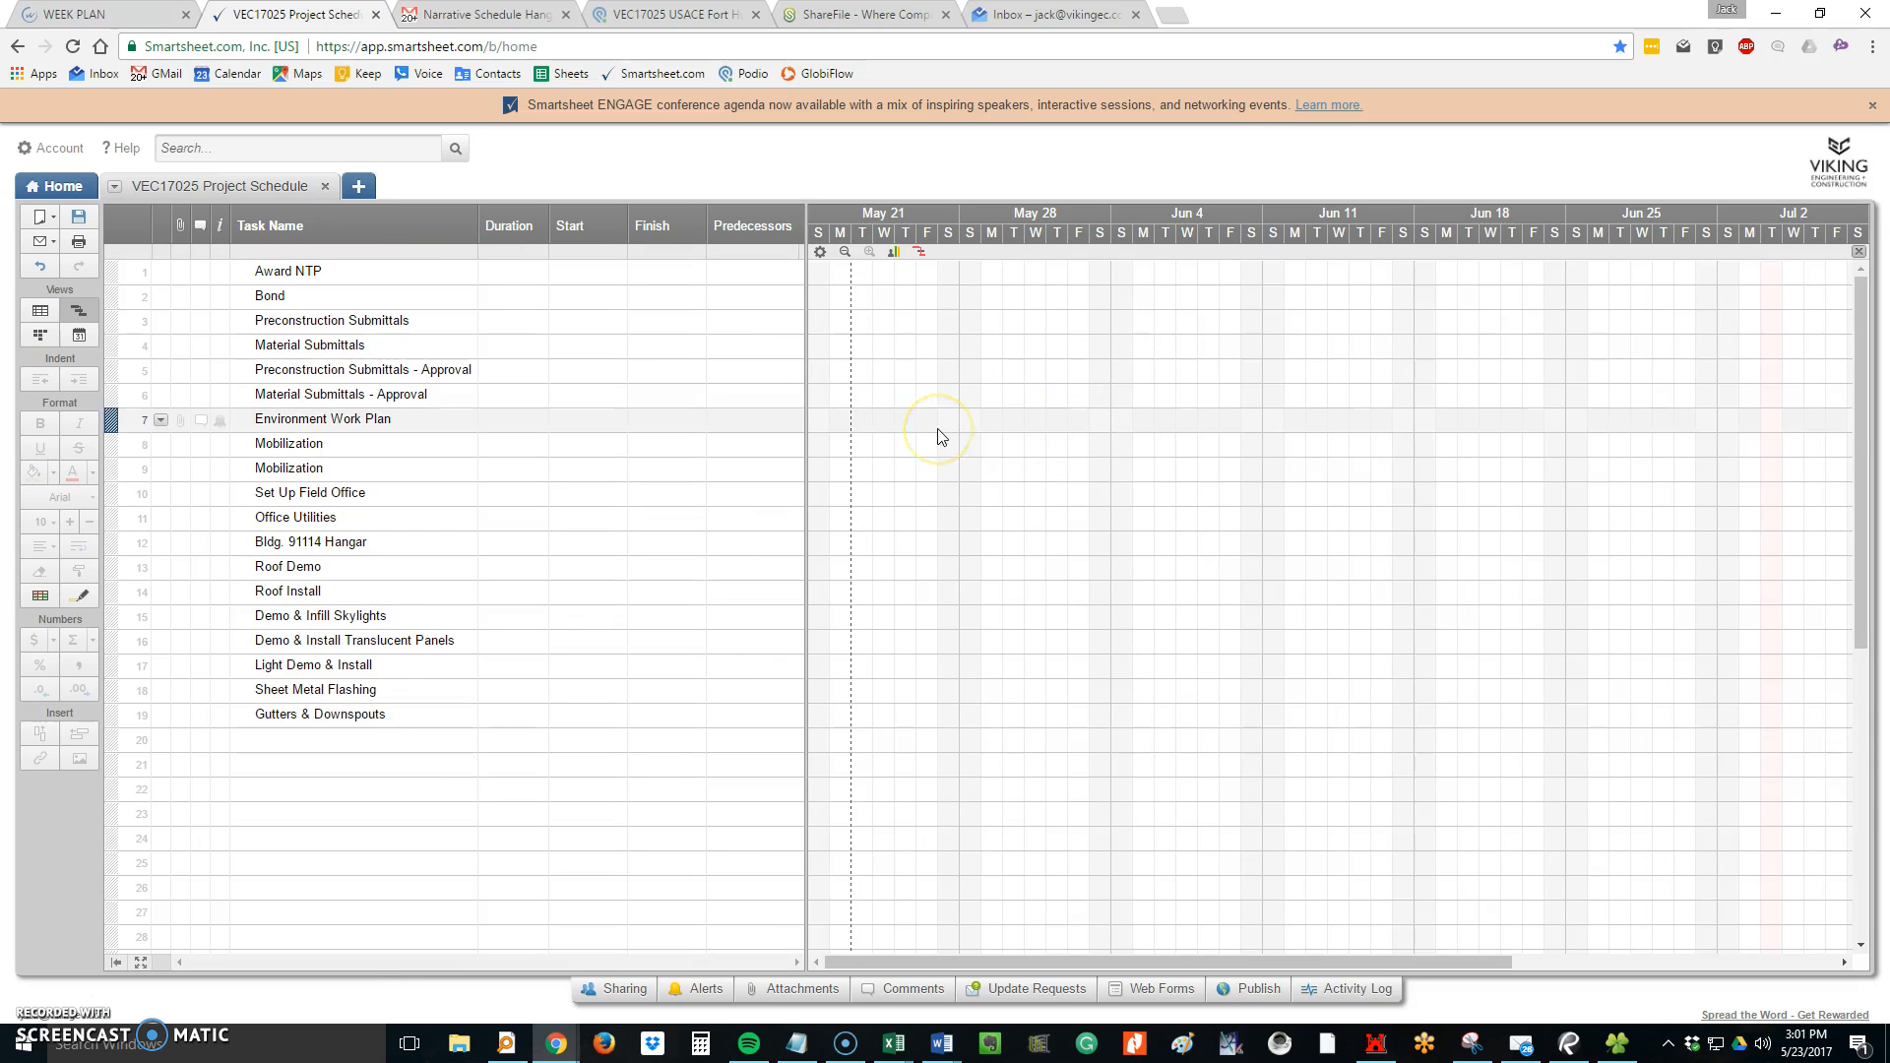
Give the Award NTP task a duration of 0 and a start date of 05/30/17, checking the date on the system calendar
left_click(505, 283)
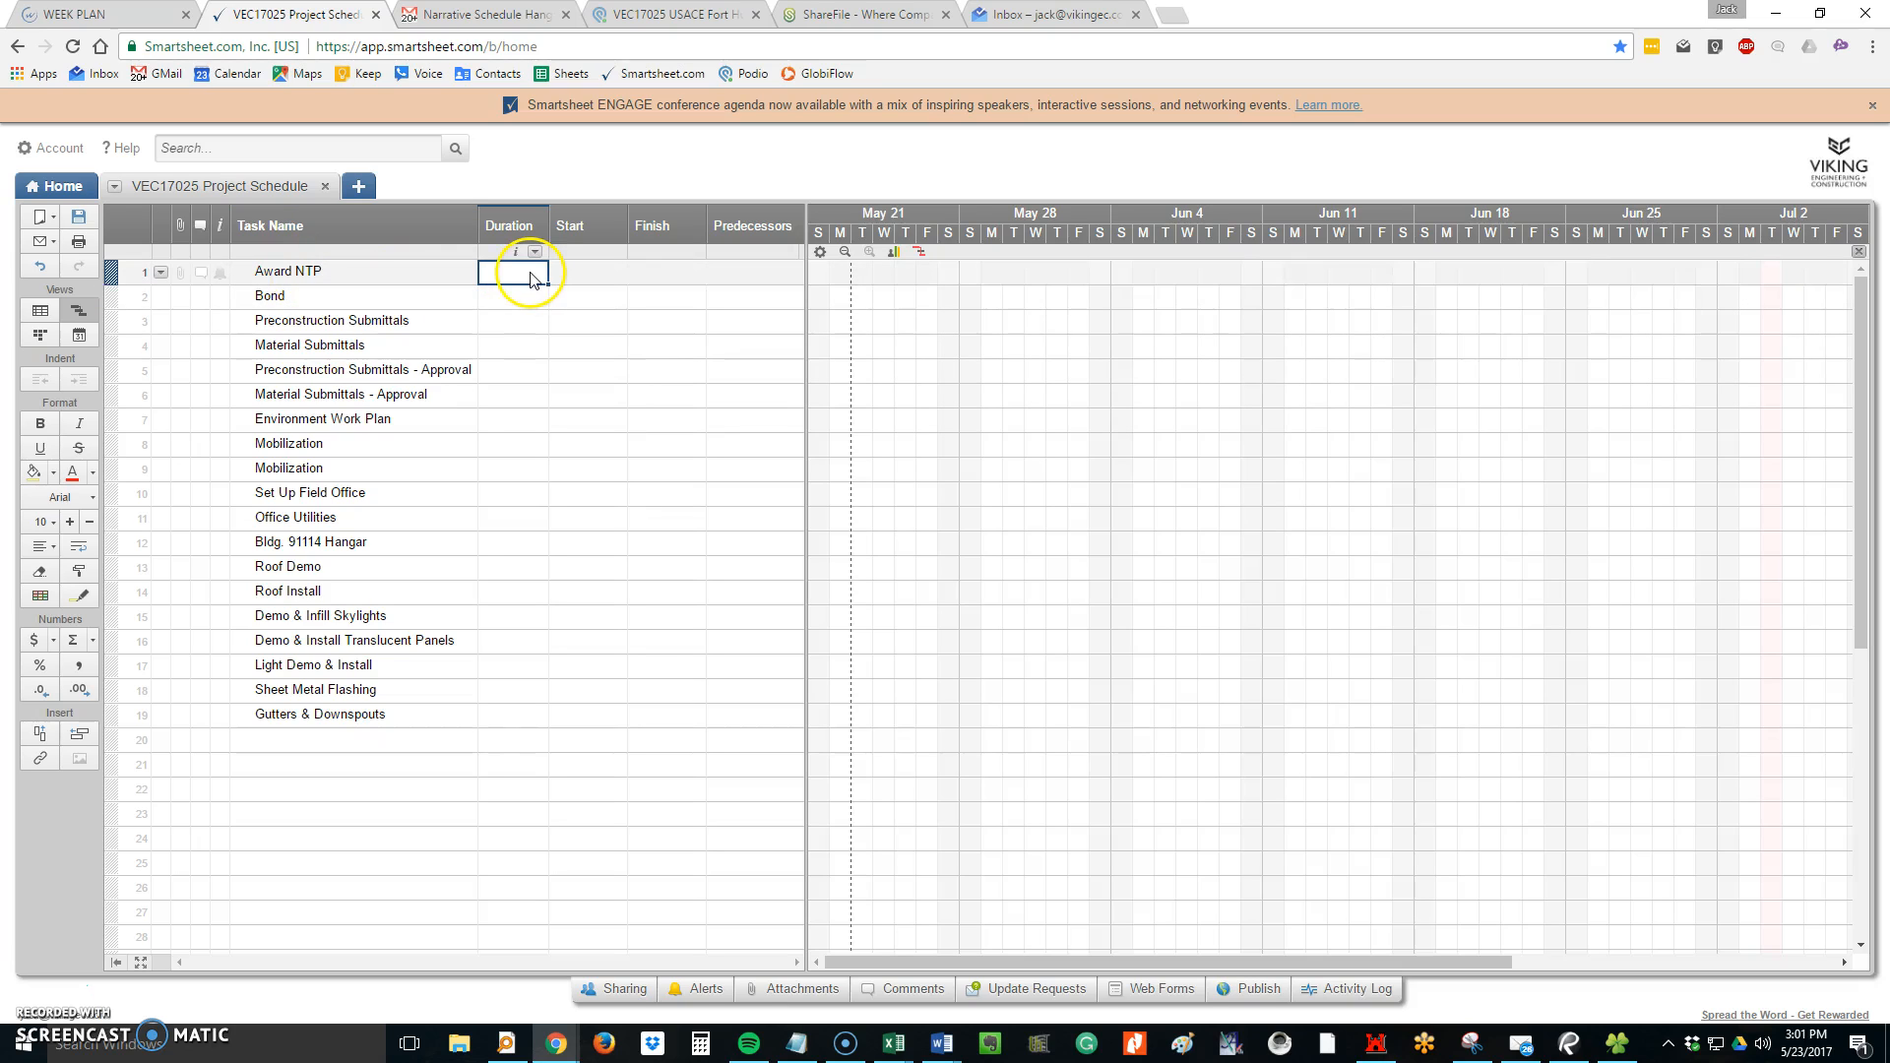
type("0")
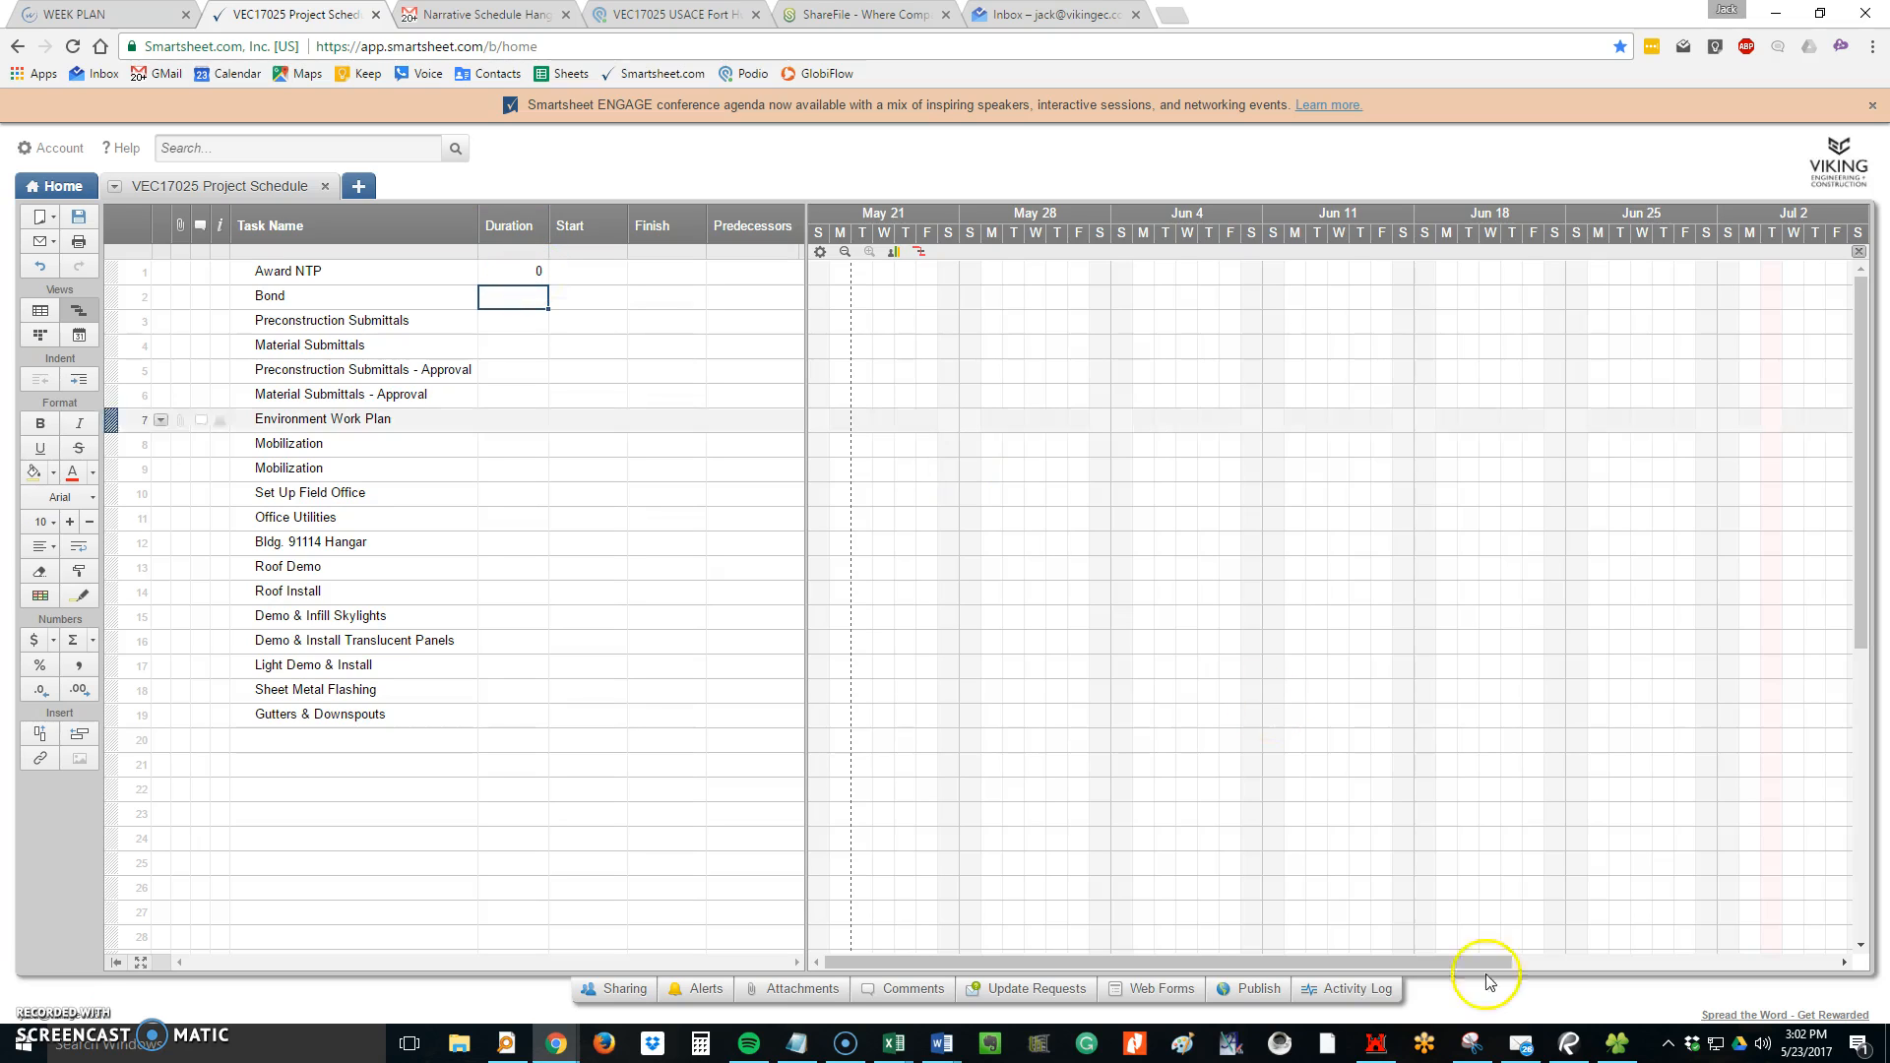
left_click(1813, 1045)
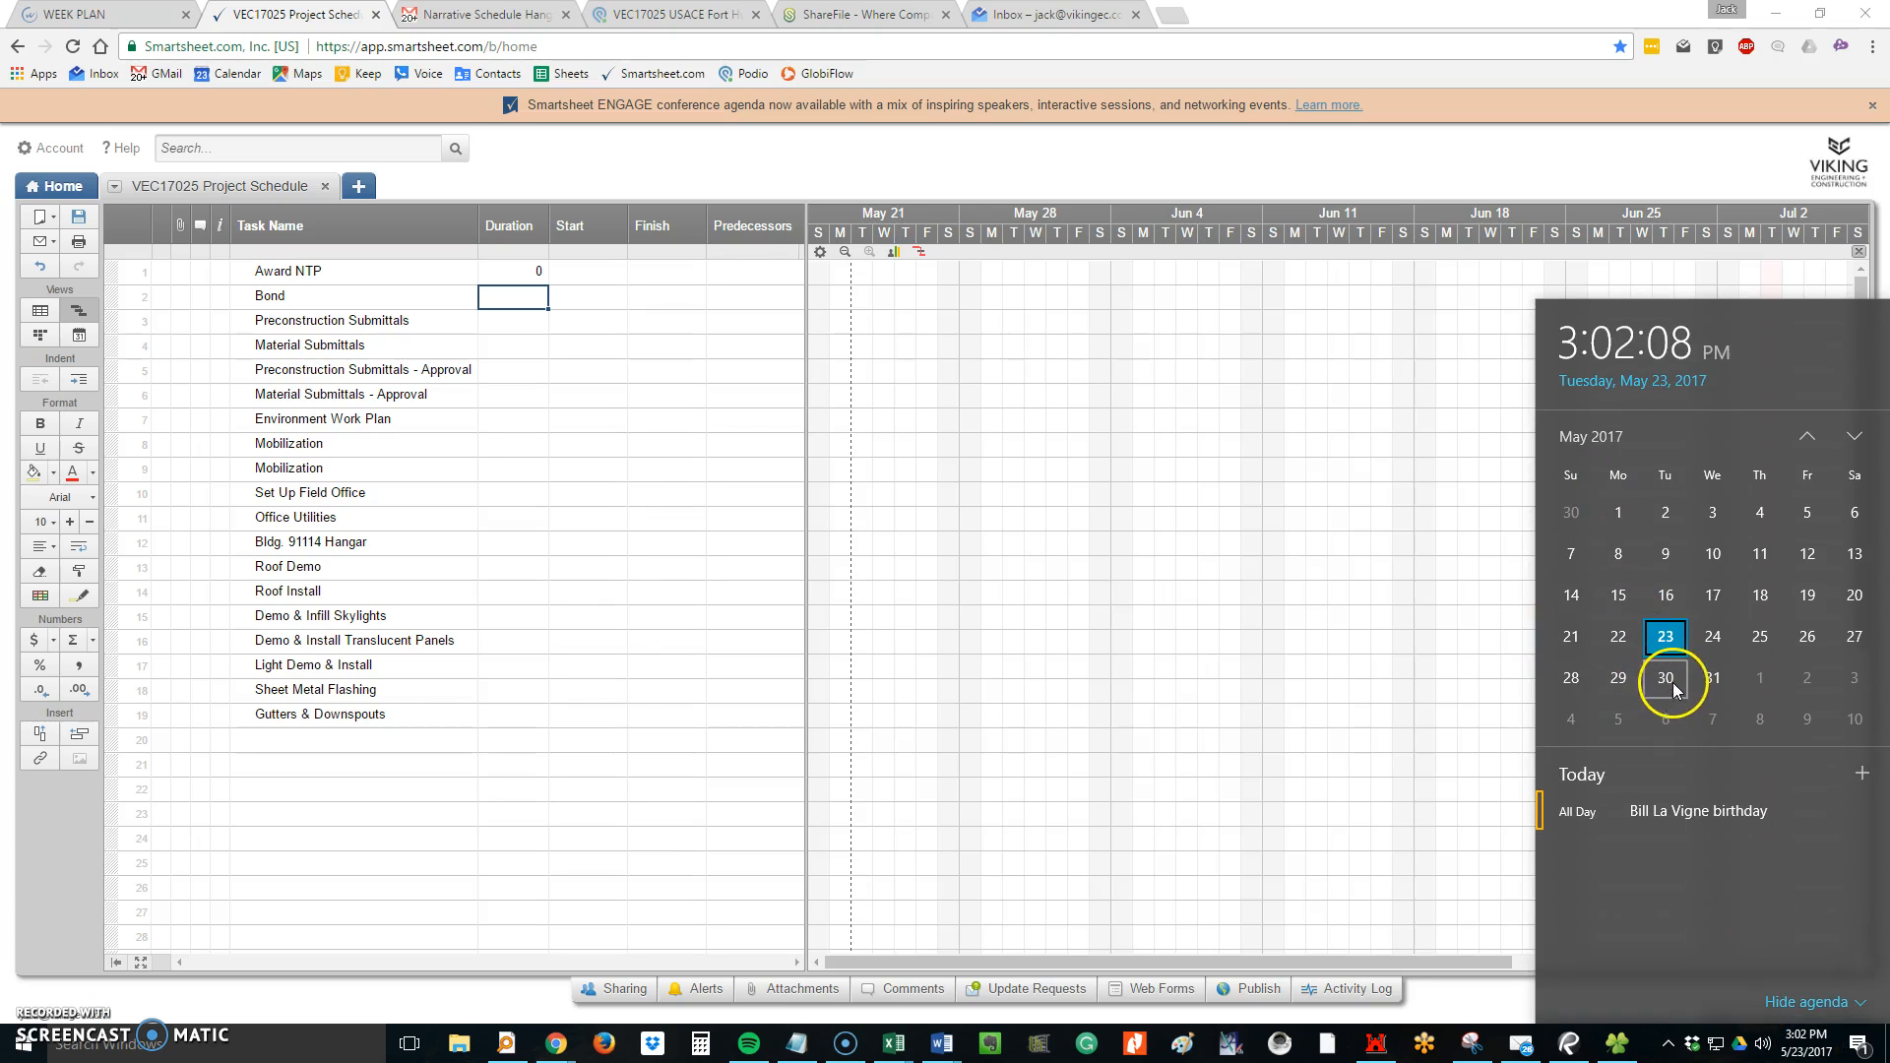
left_click(492, 345)
left_click(517, 279)
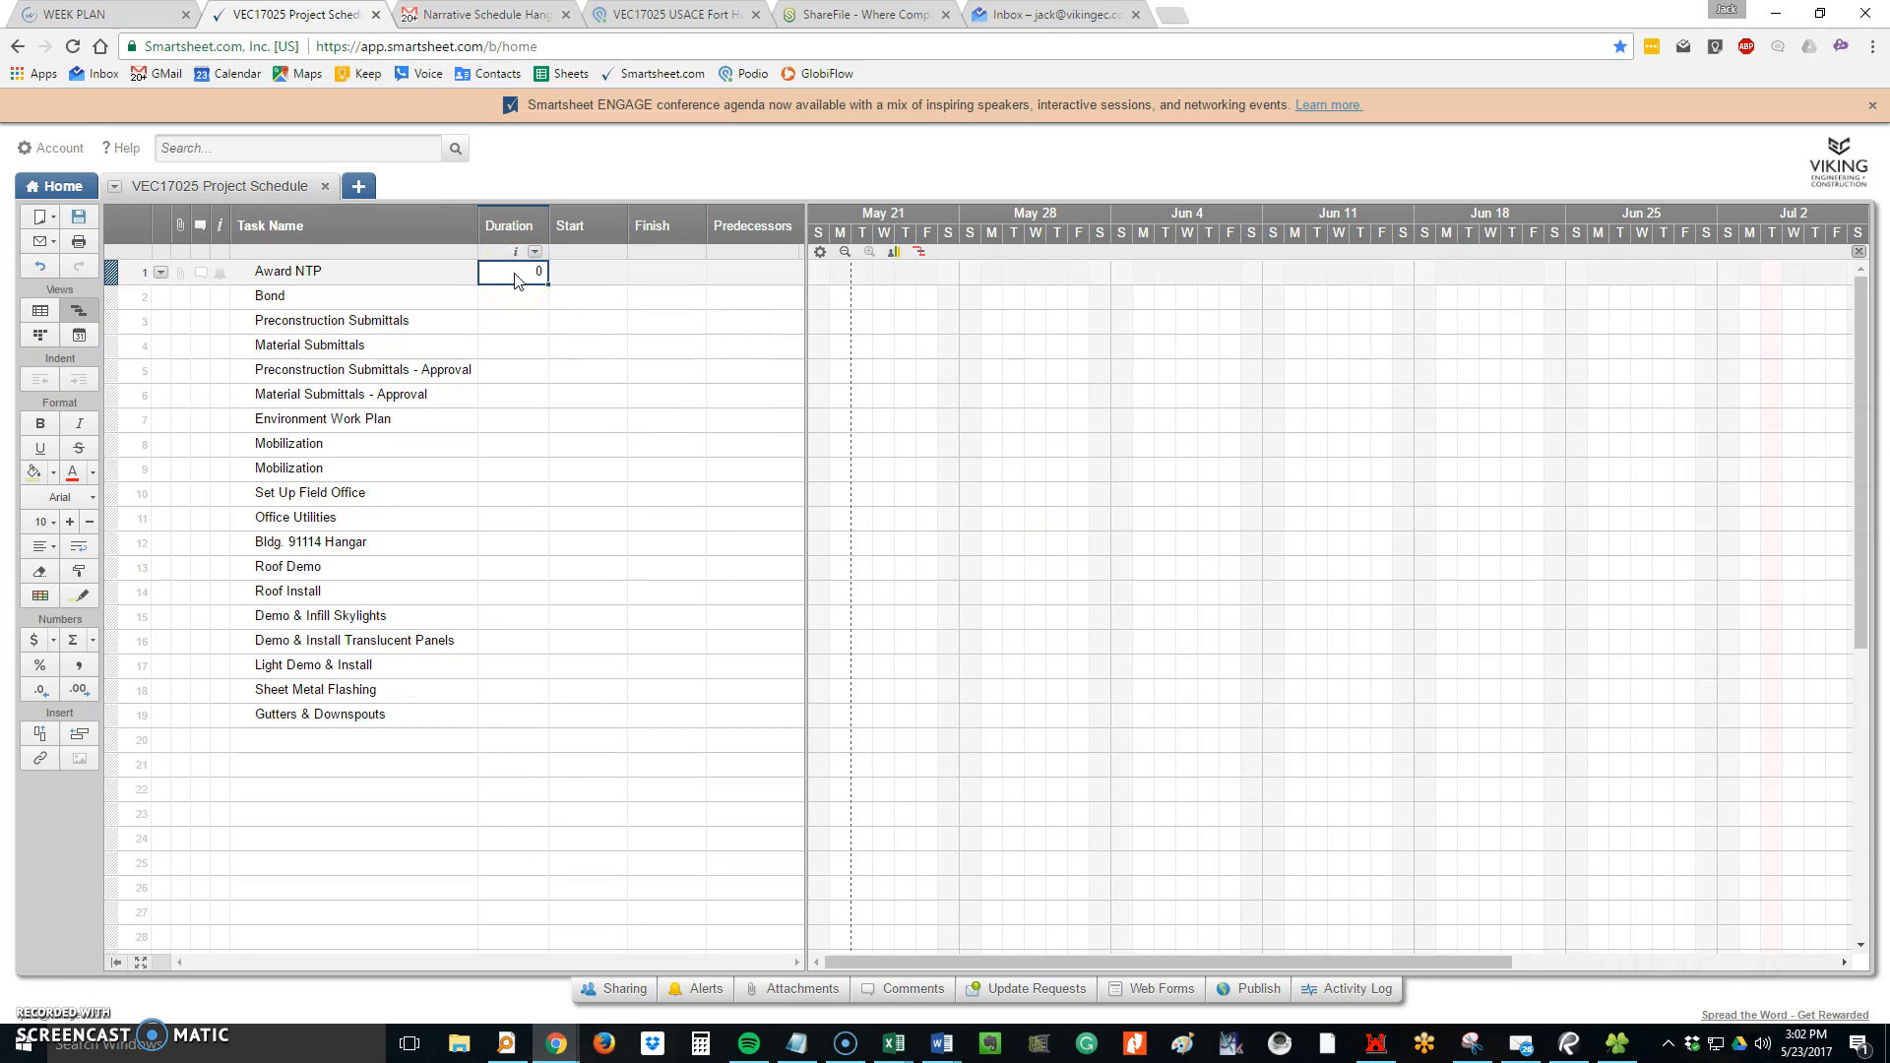
left_click(571, 270)
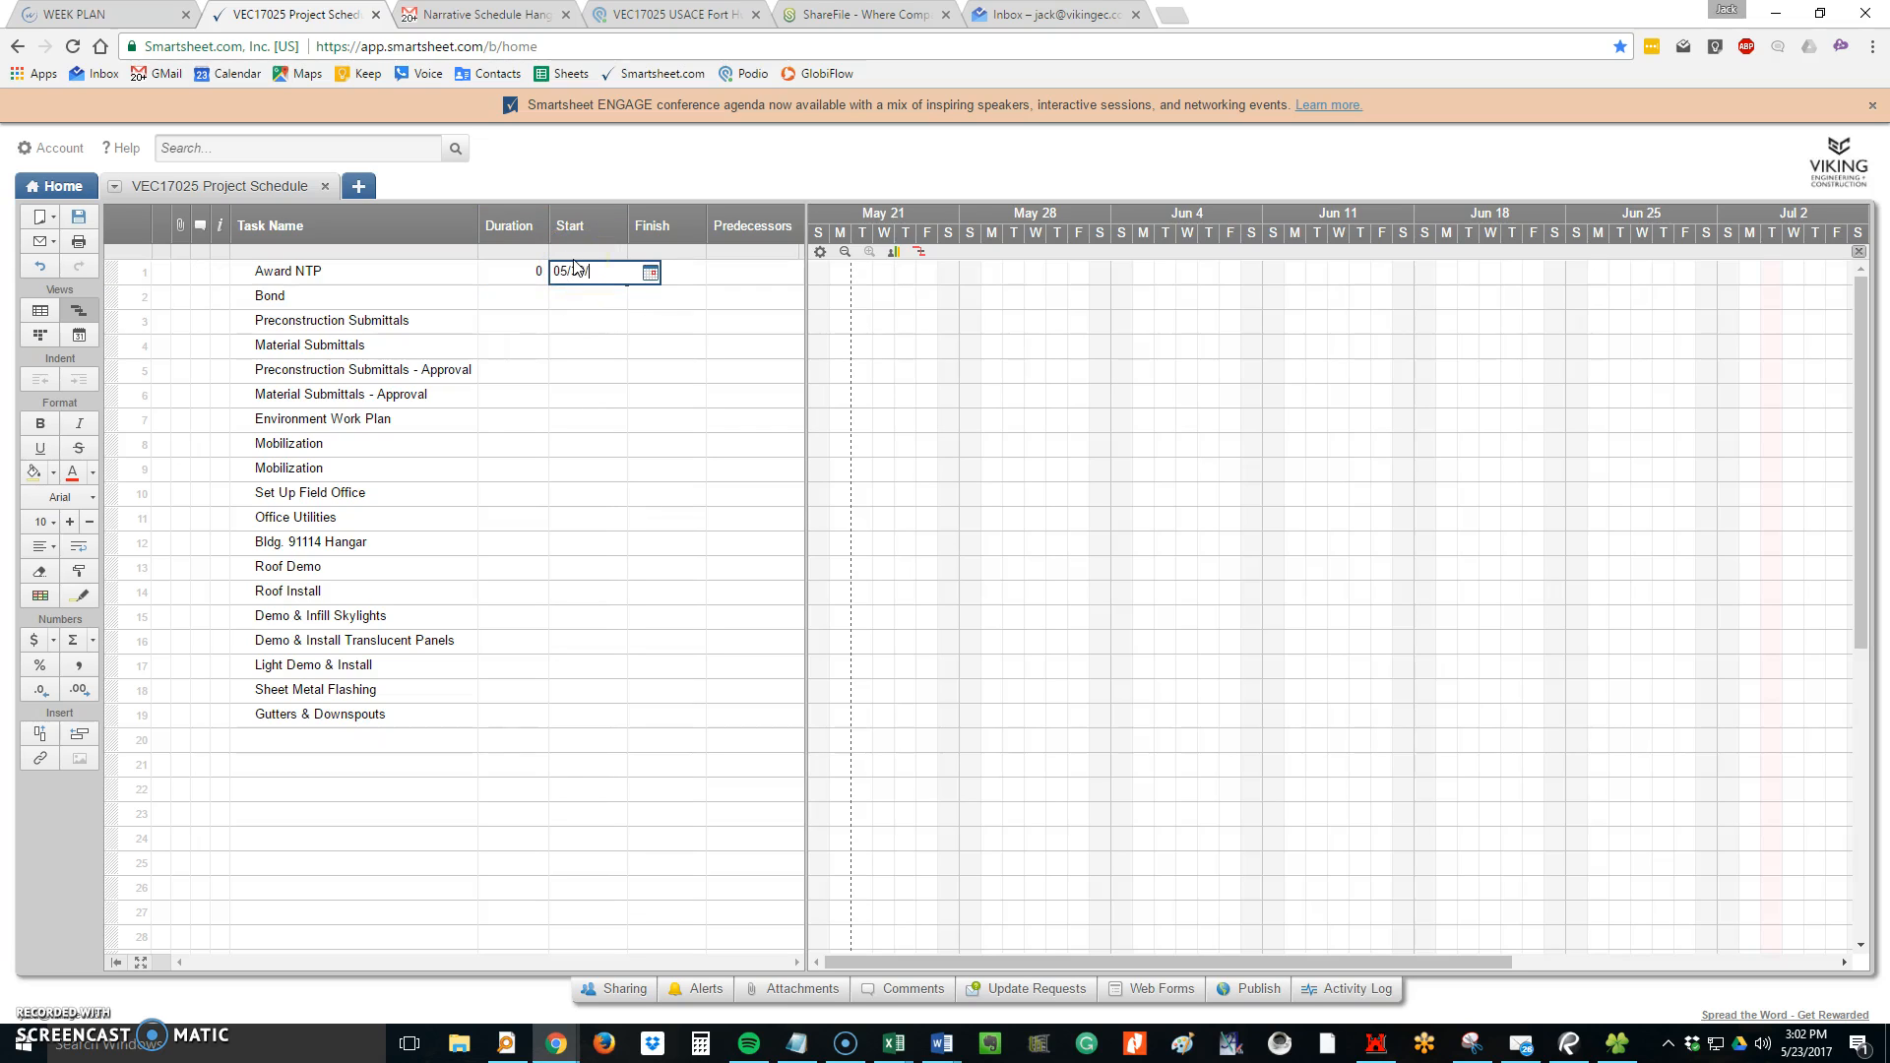
key("Return")
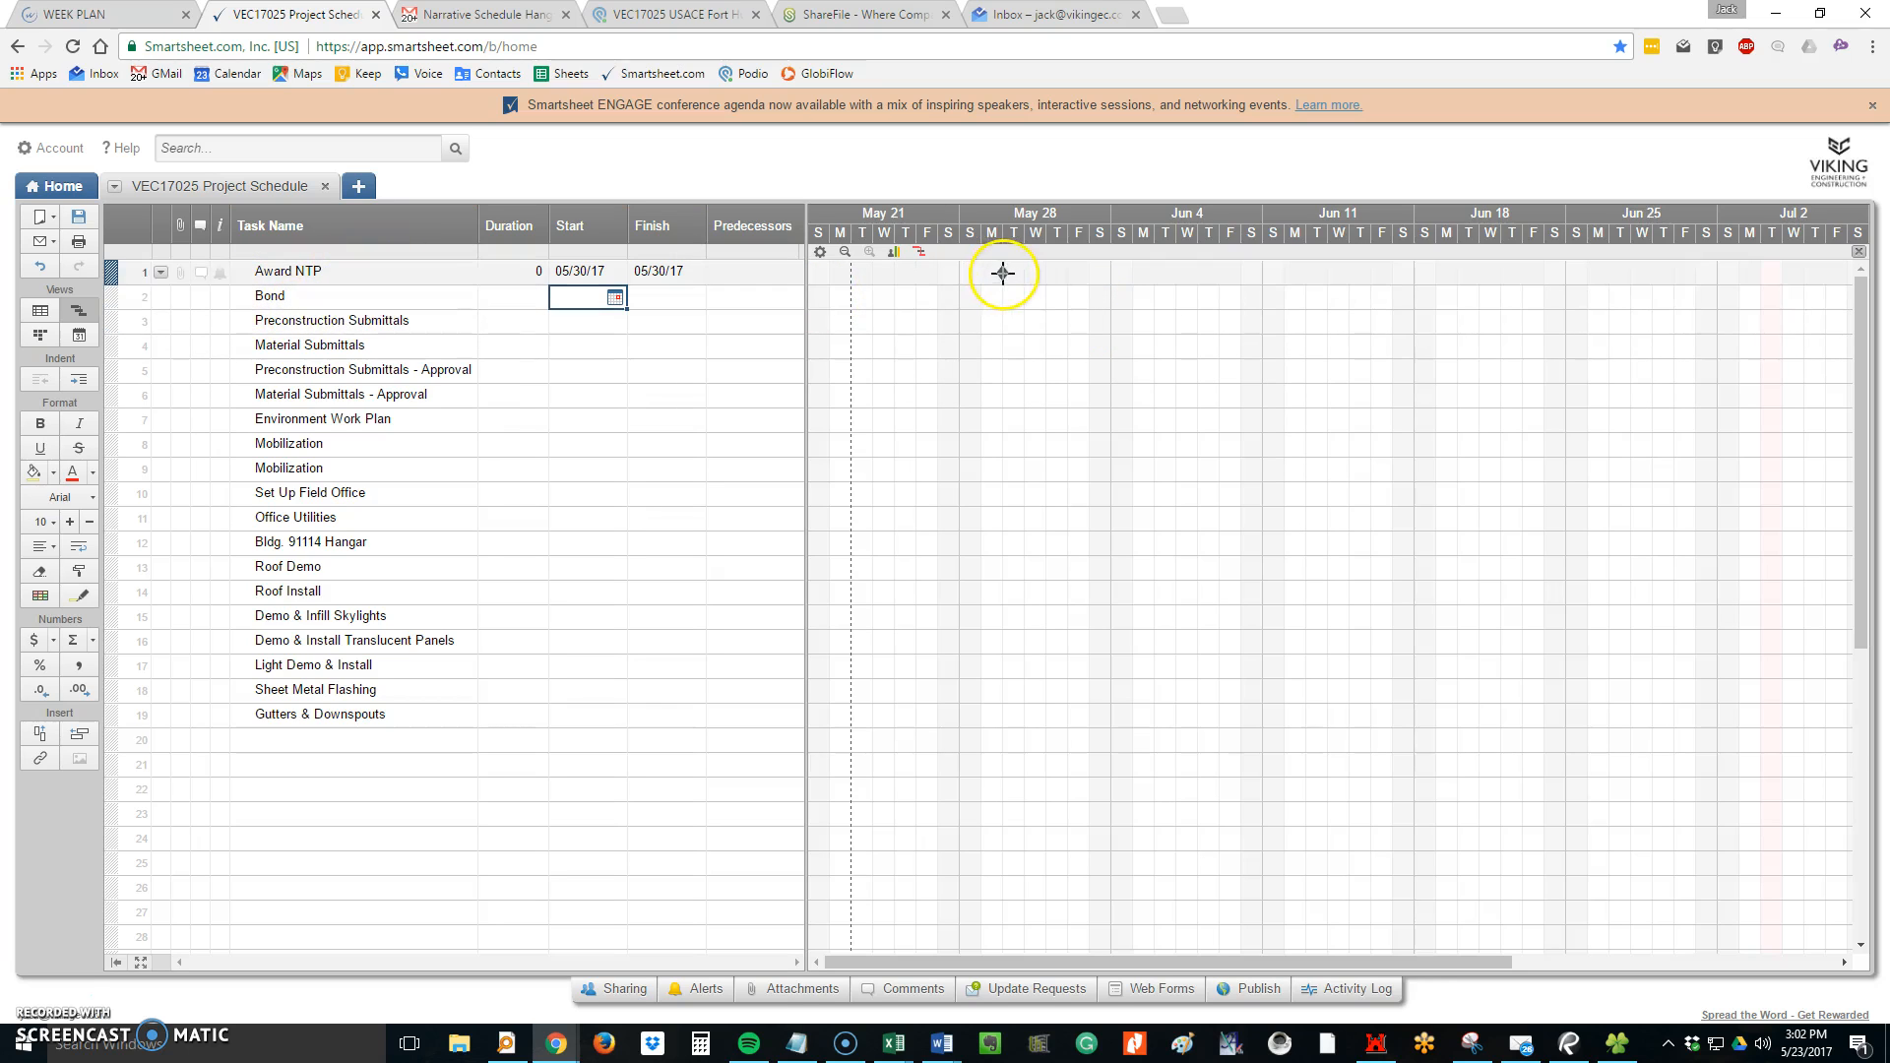
Move the Bond row above the Award NTP row
left_click(112, 297)
left_click_drag(112, 297, 114, 271)
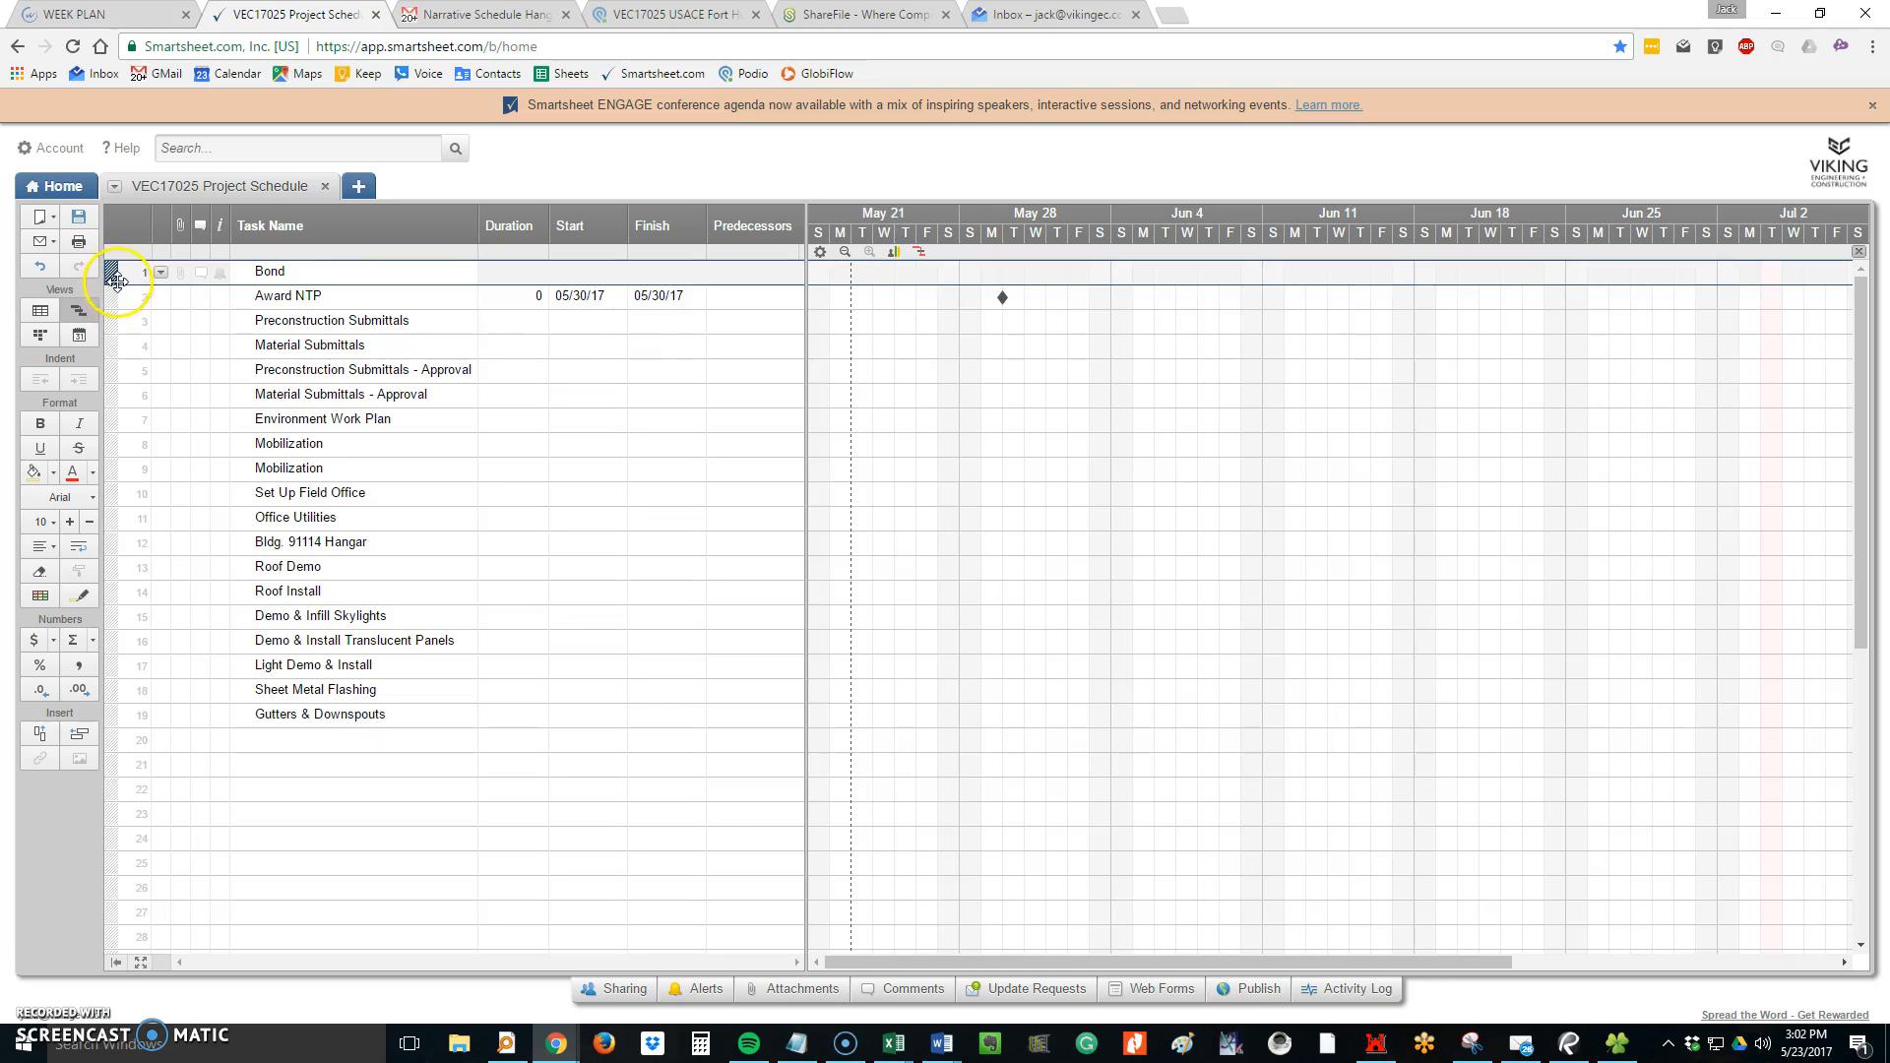
left_click(306, 295)
Insert a new row above Bond and name the task Award
left_click(161, 272)
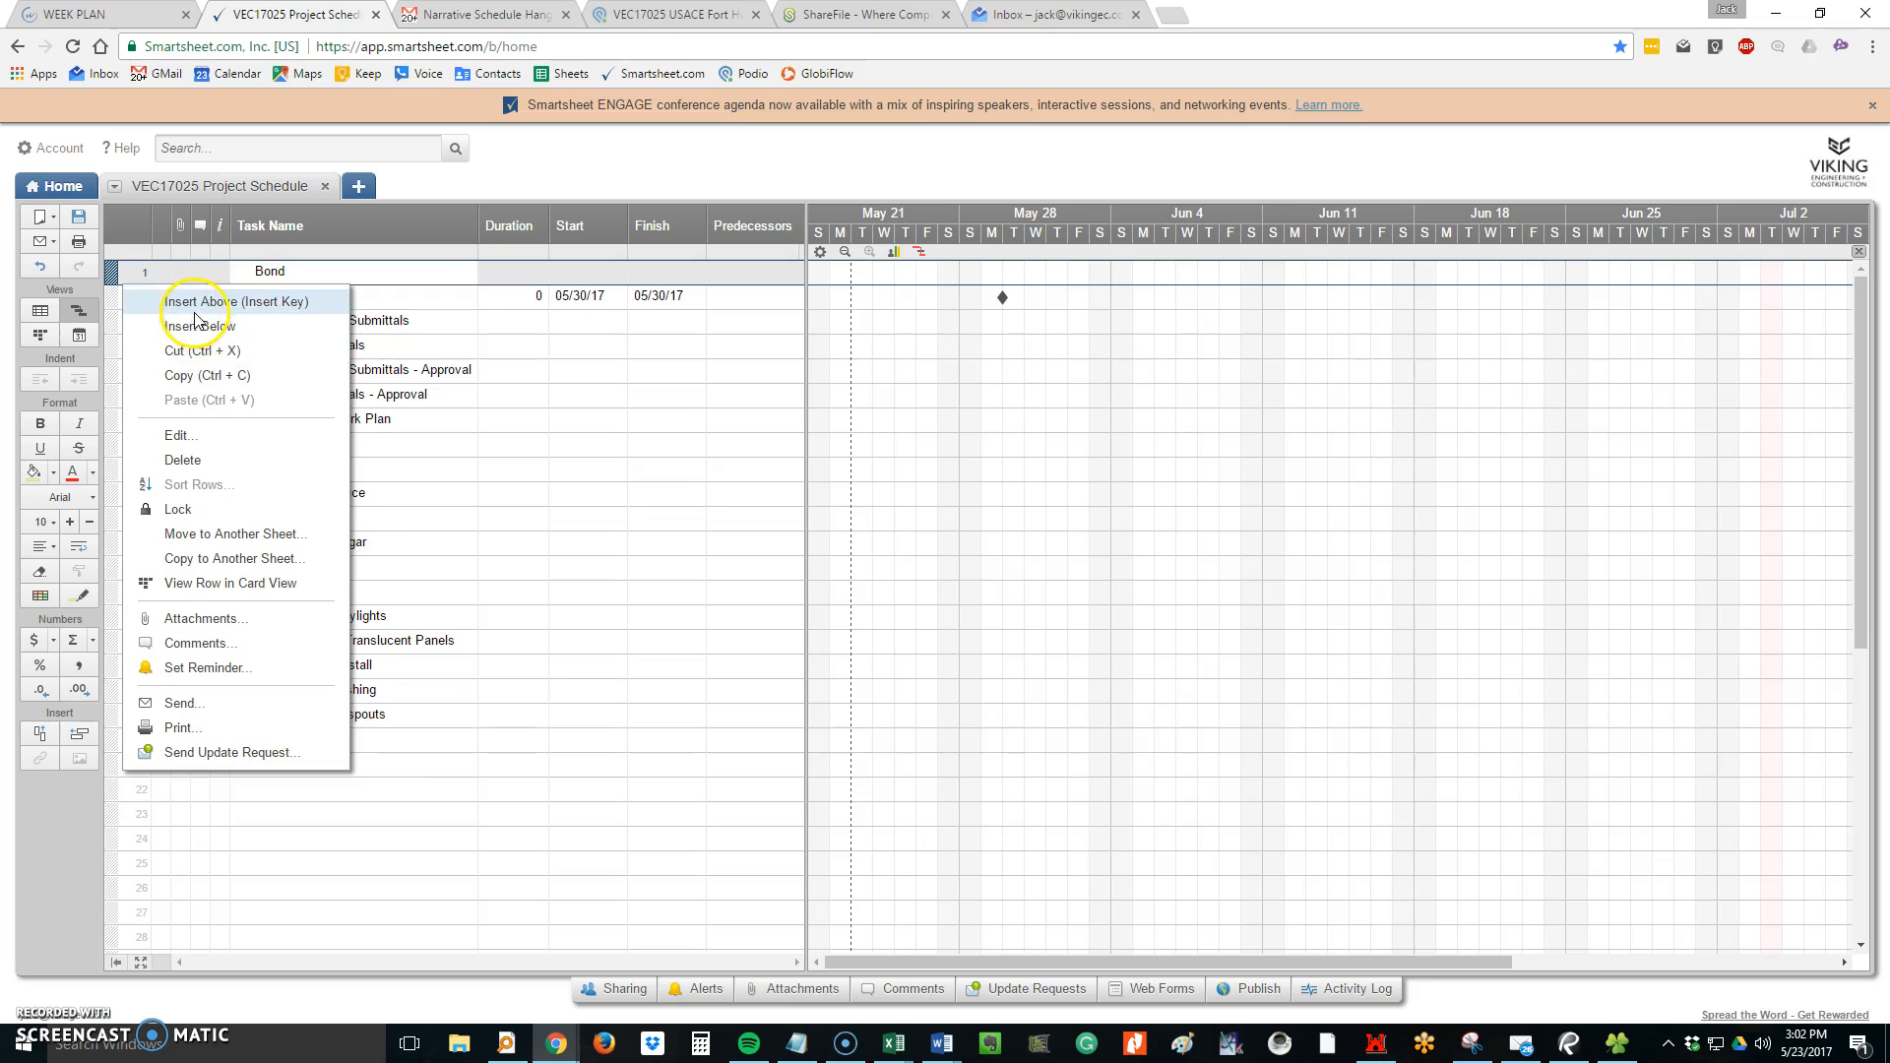
left_click(236, 301)
left_click(304, 280)
type("Award")
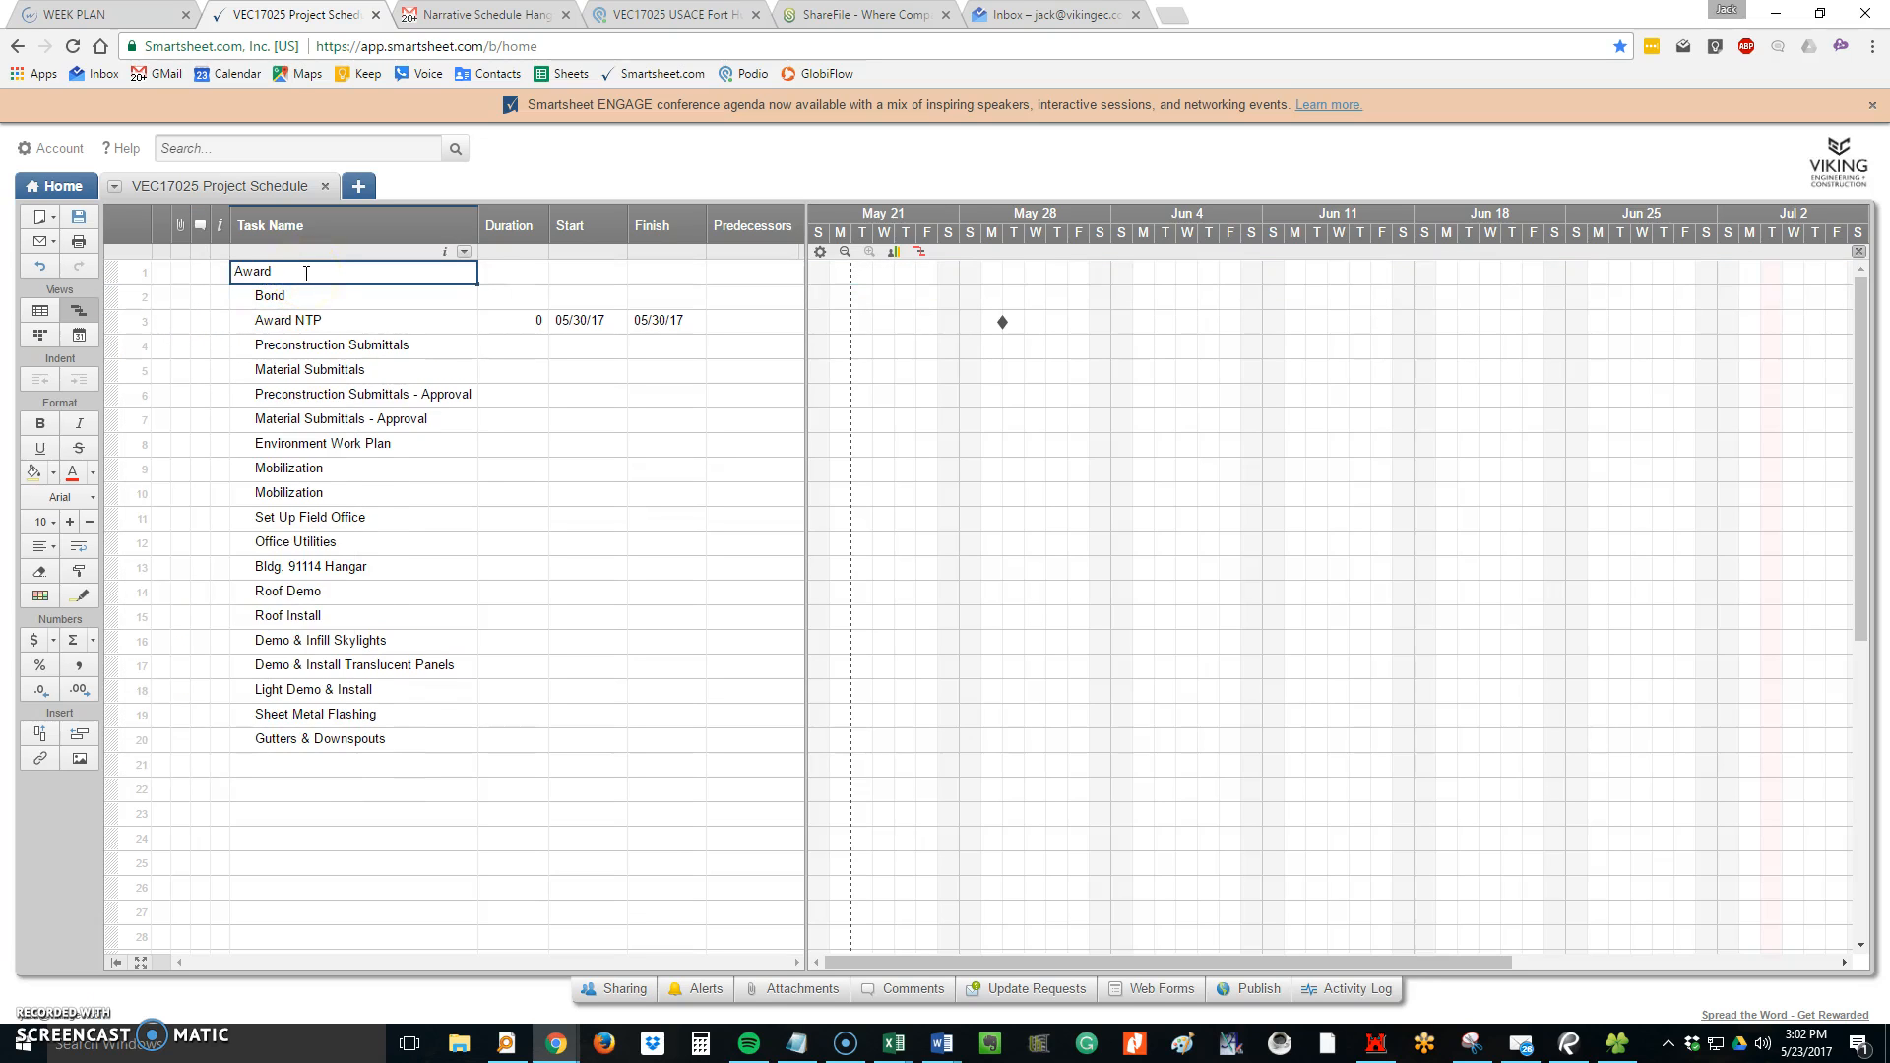
key("Return")
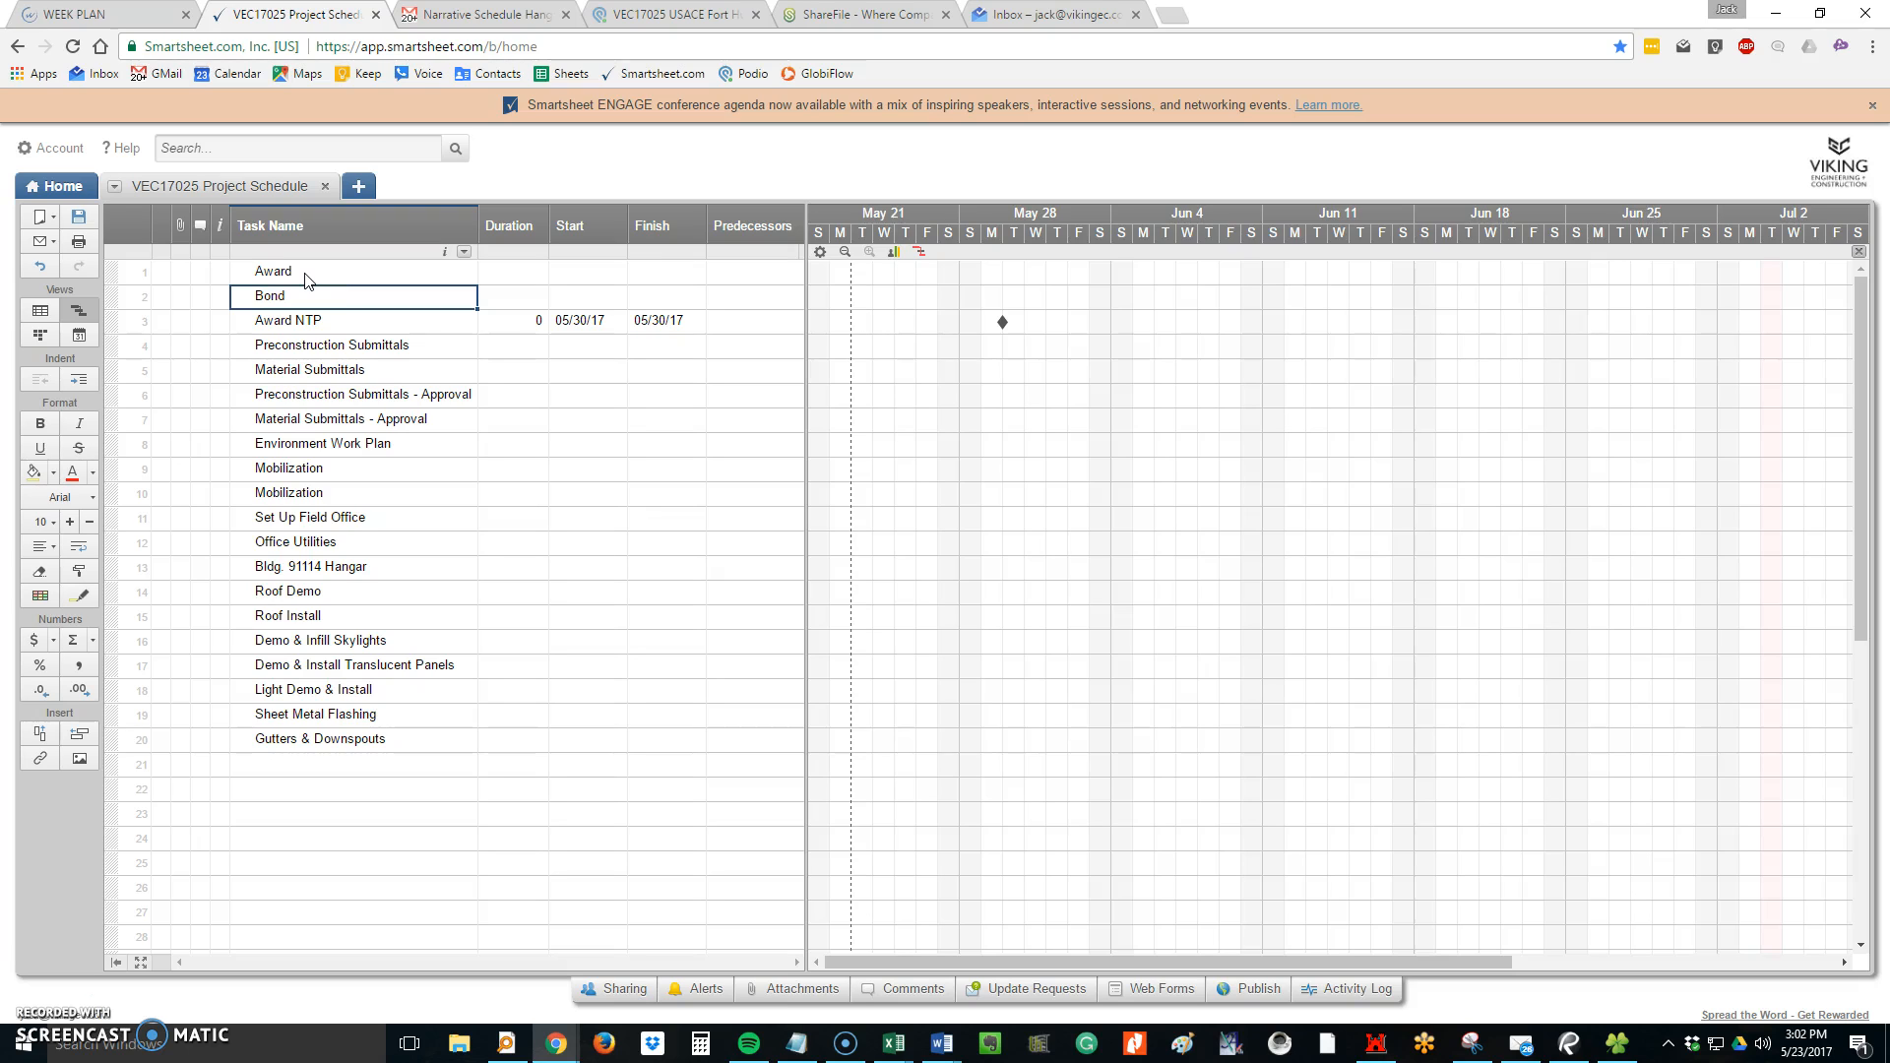
Rename the Award NTP task as NTP Issued
left_click(280, 320)
double_click(240, 323)
key("Delete")
type("Issued")
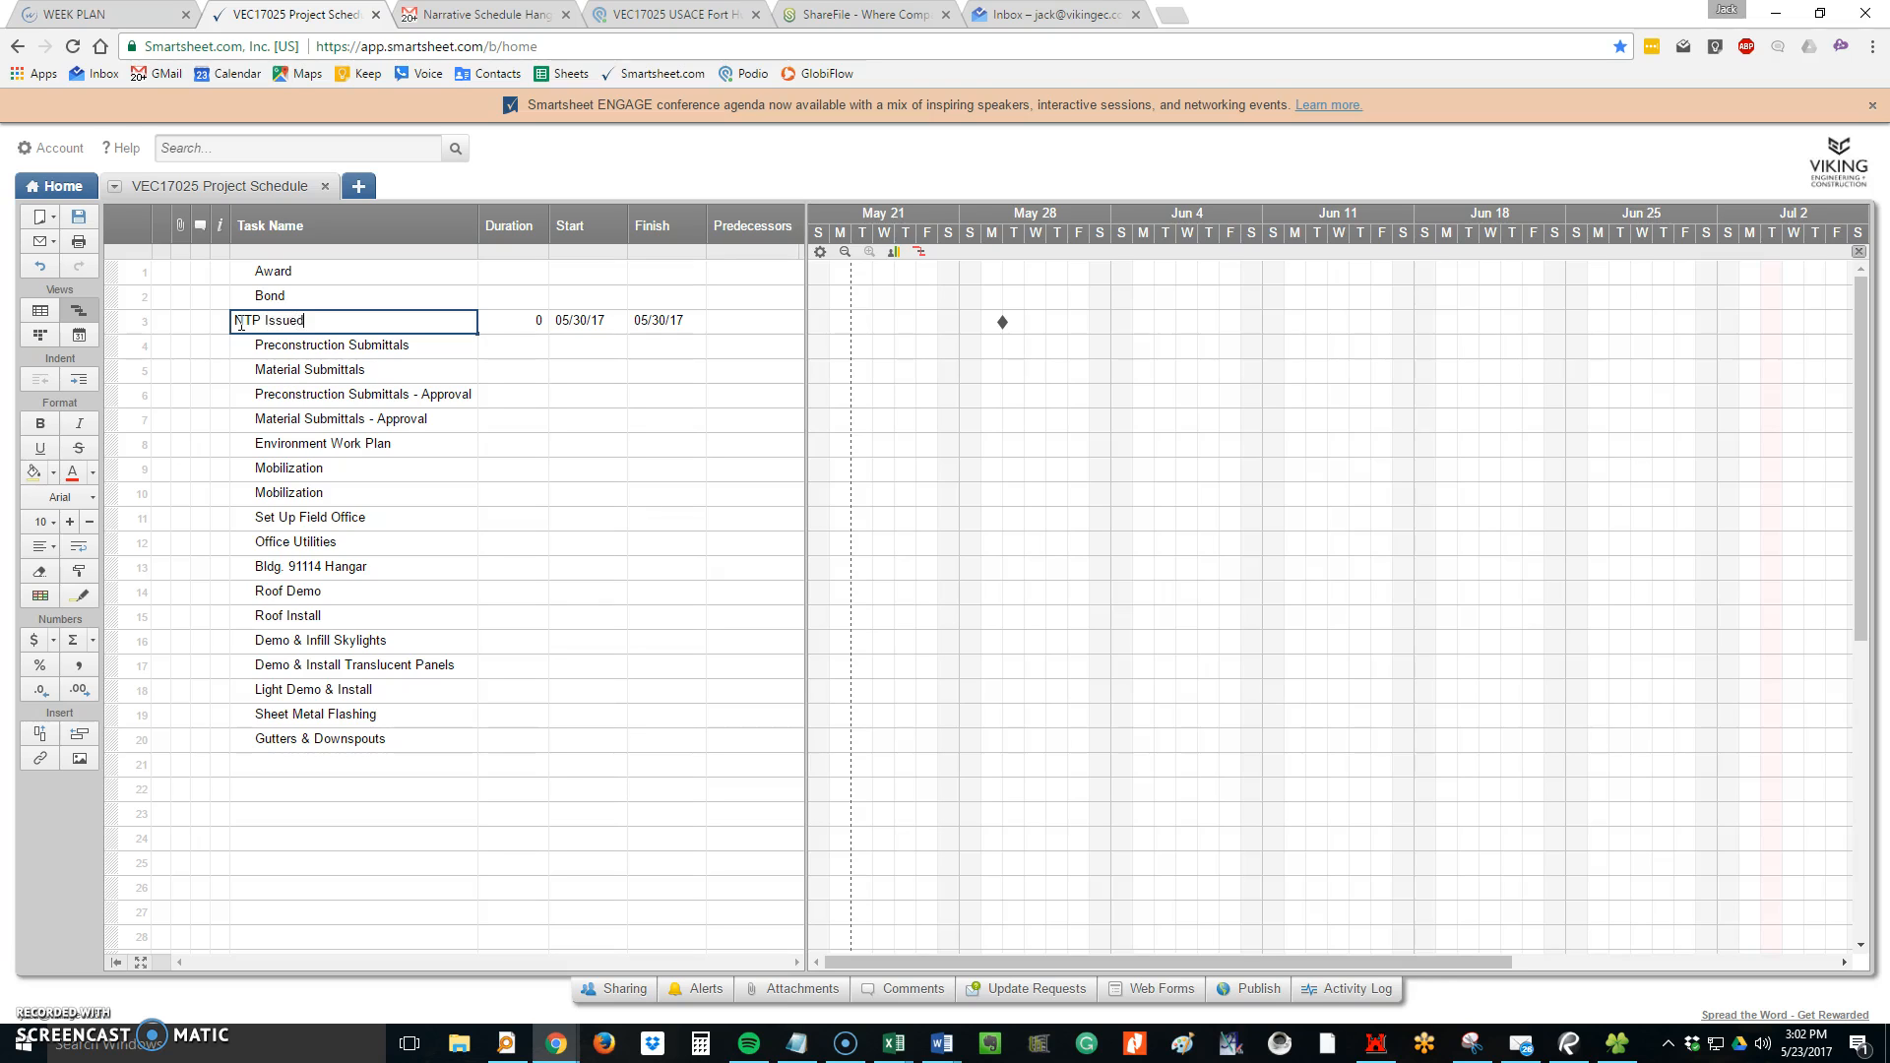
key("Return")
left_click(337, 270)
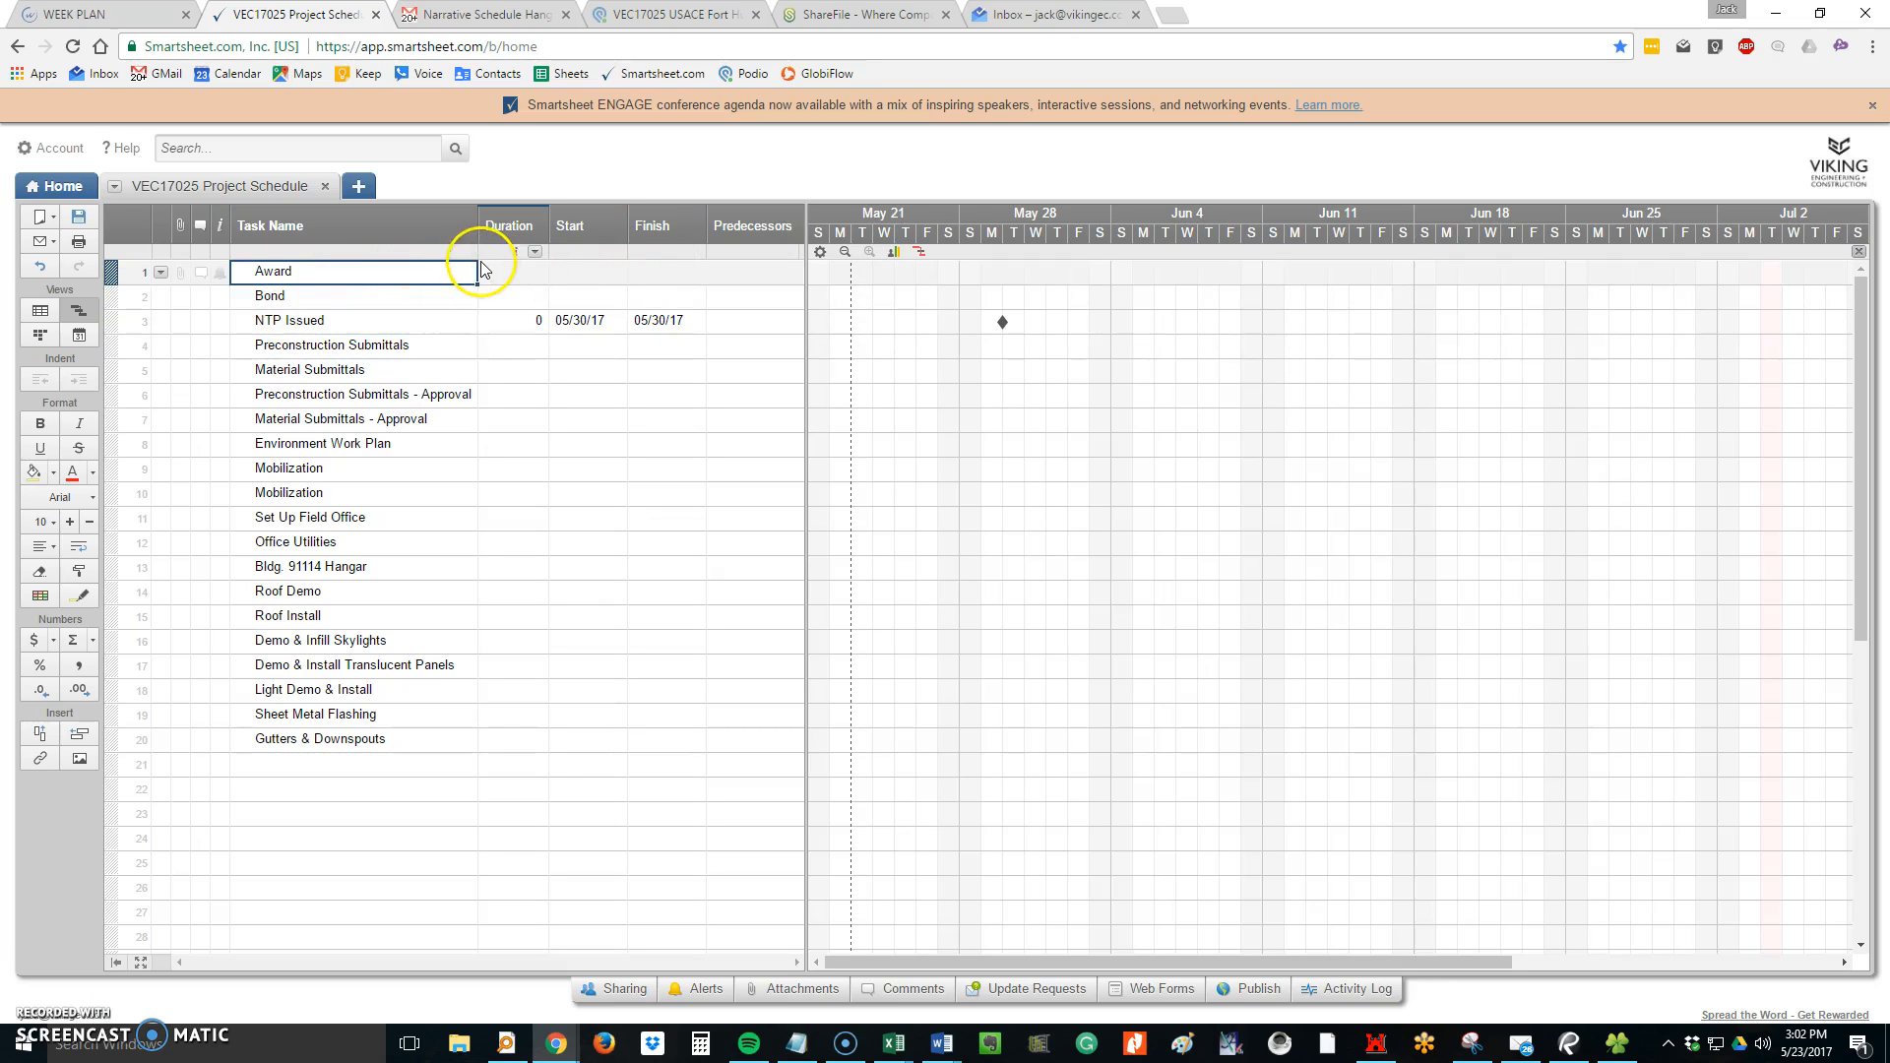
left_click(317, 325)
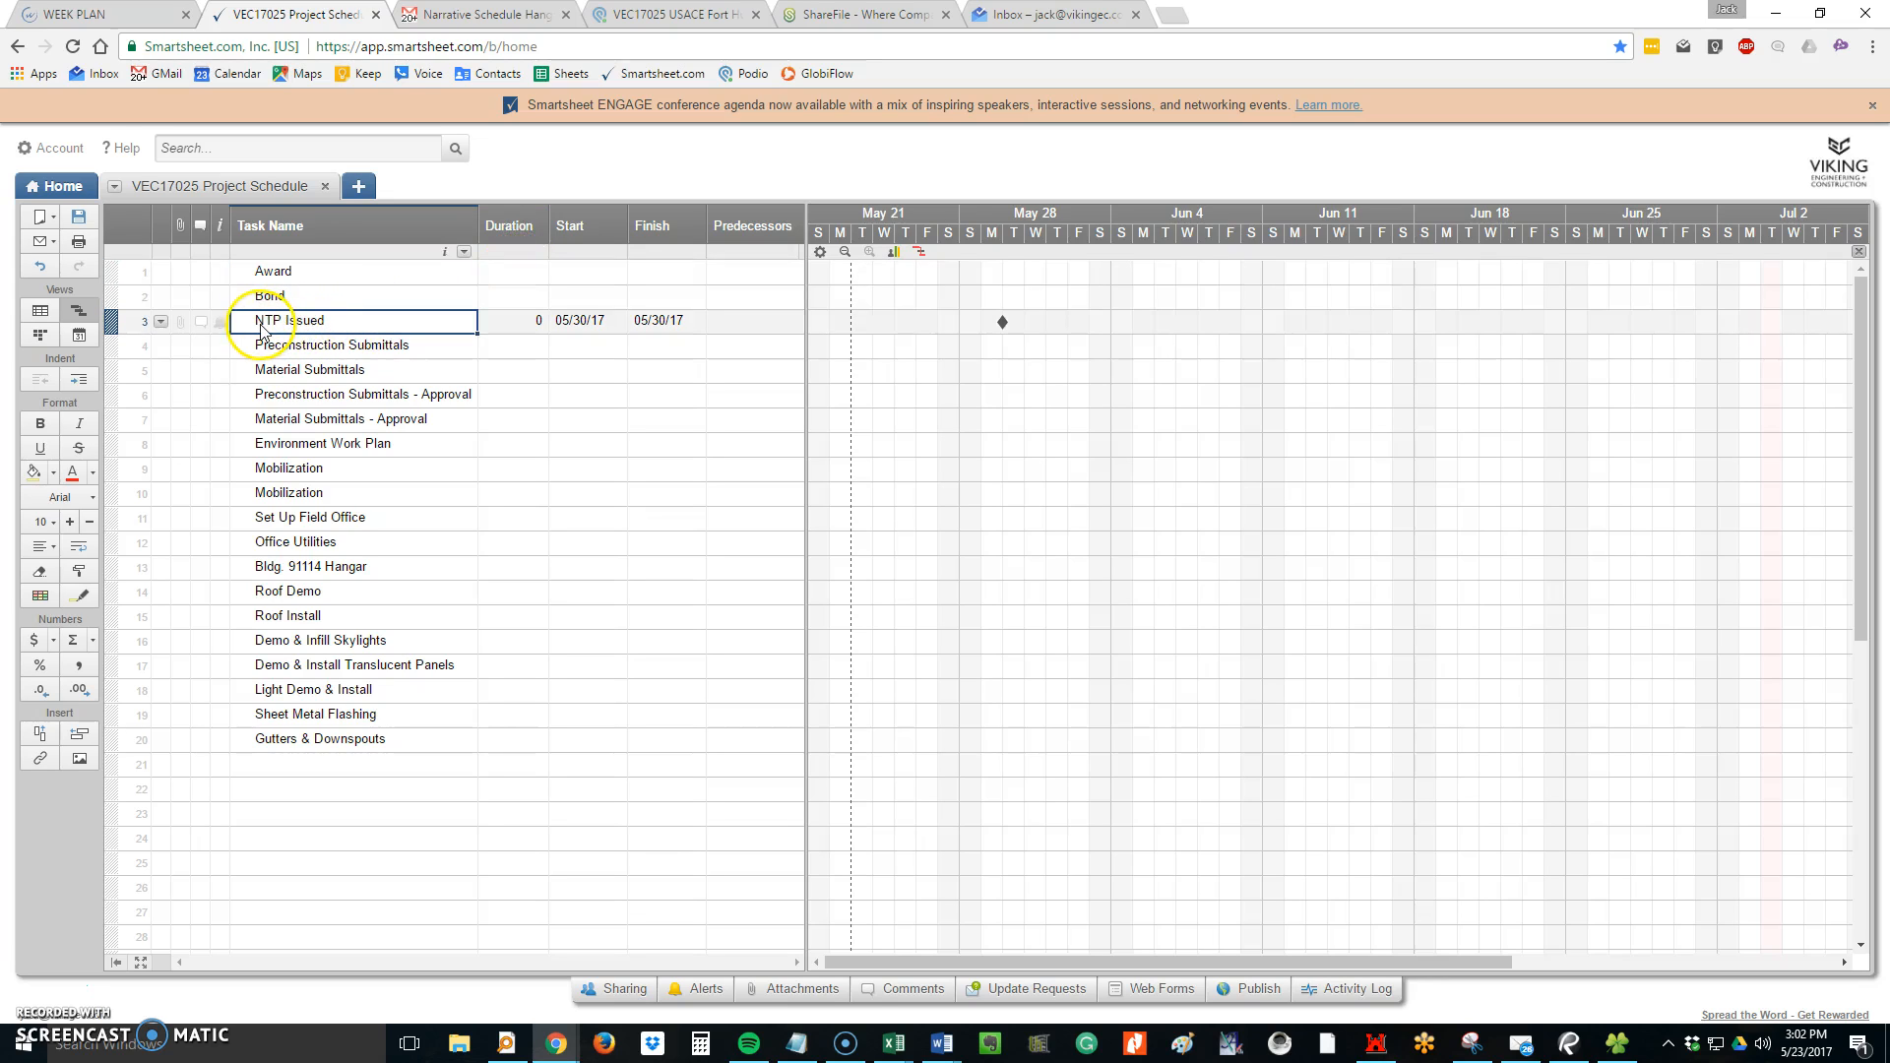
left_click(266, 331)
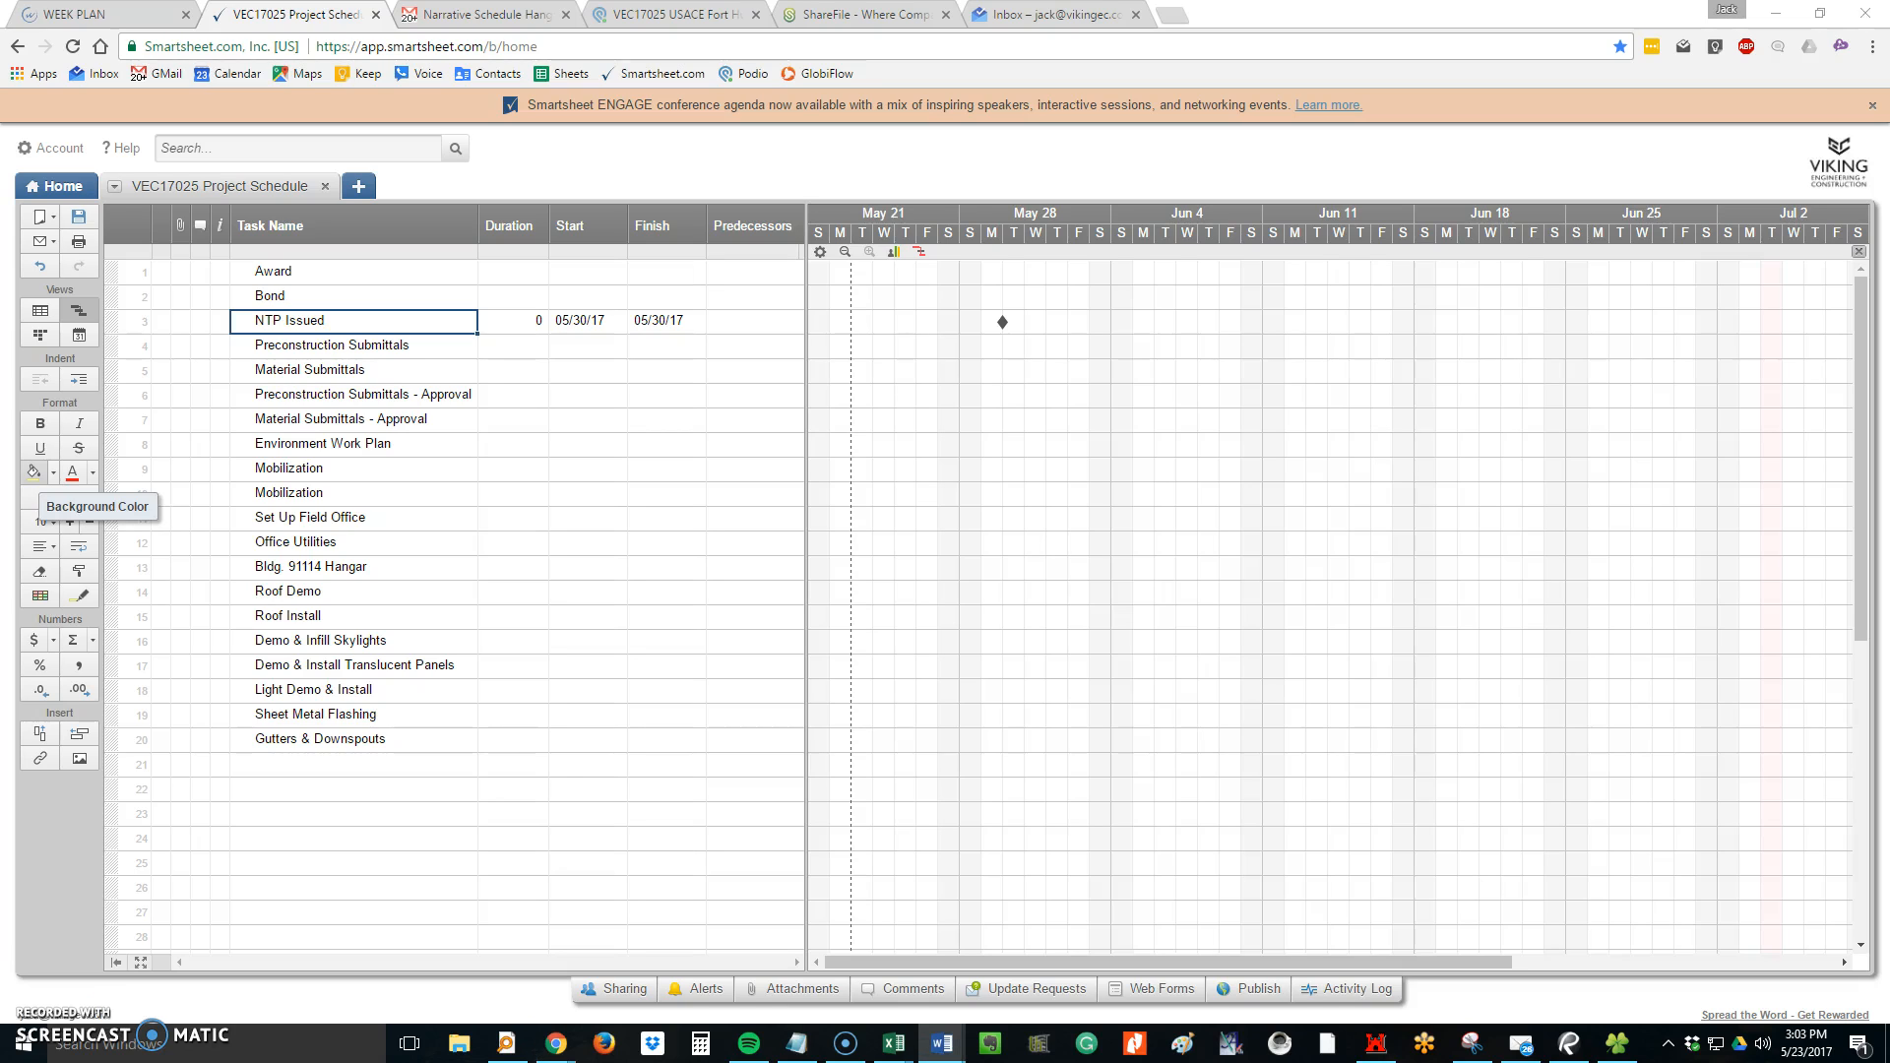
Set the durations of Preconstruction Submittals and Material Submittals to 30 days each
left_click(532, 351)
type("30")
key("Return")
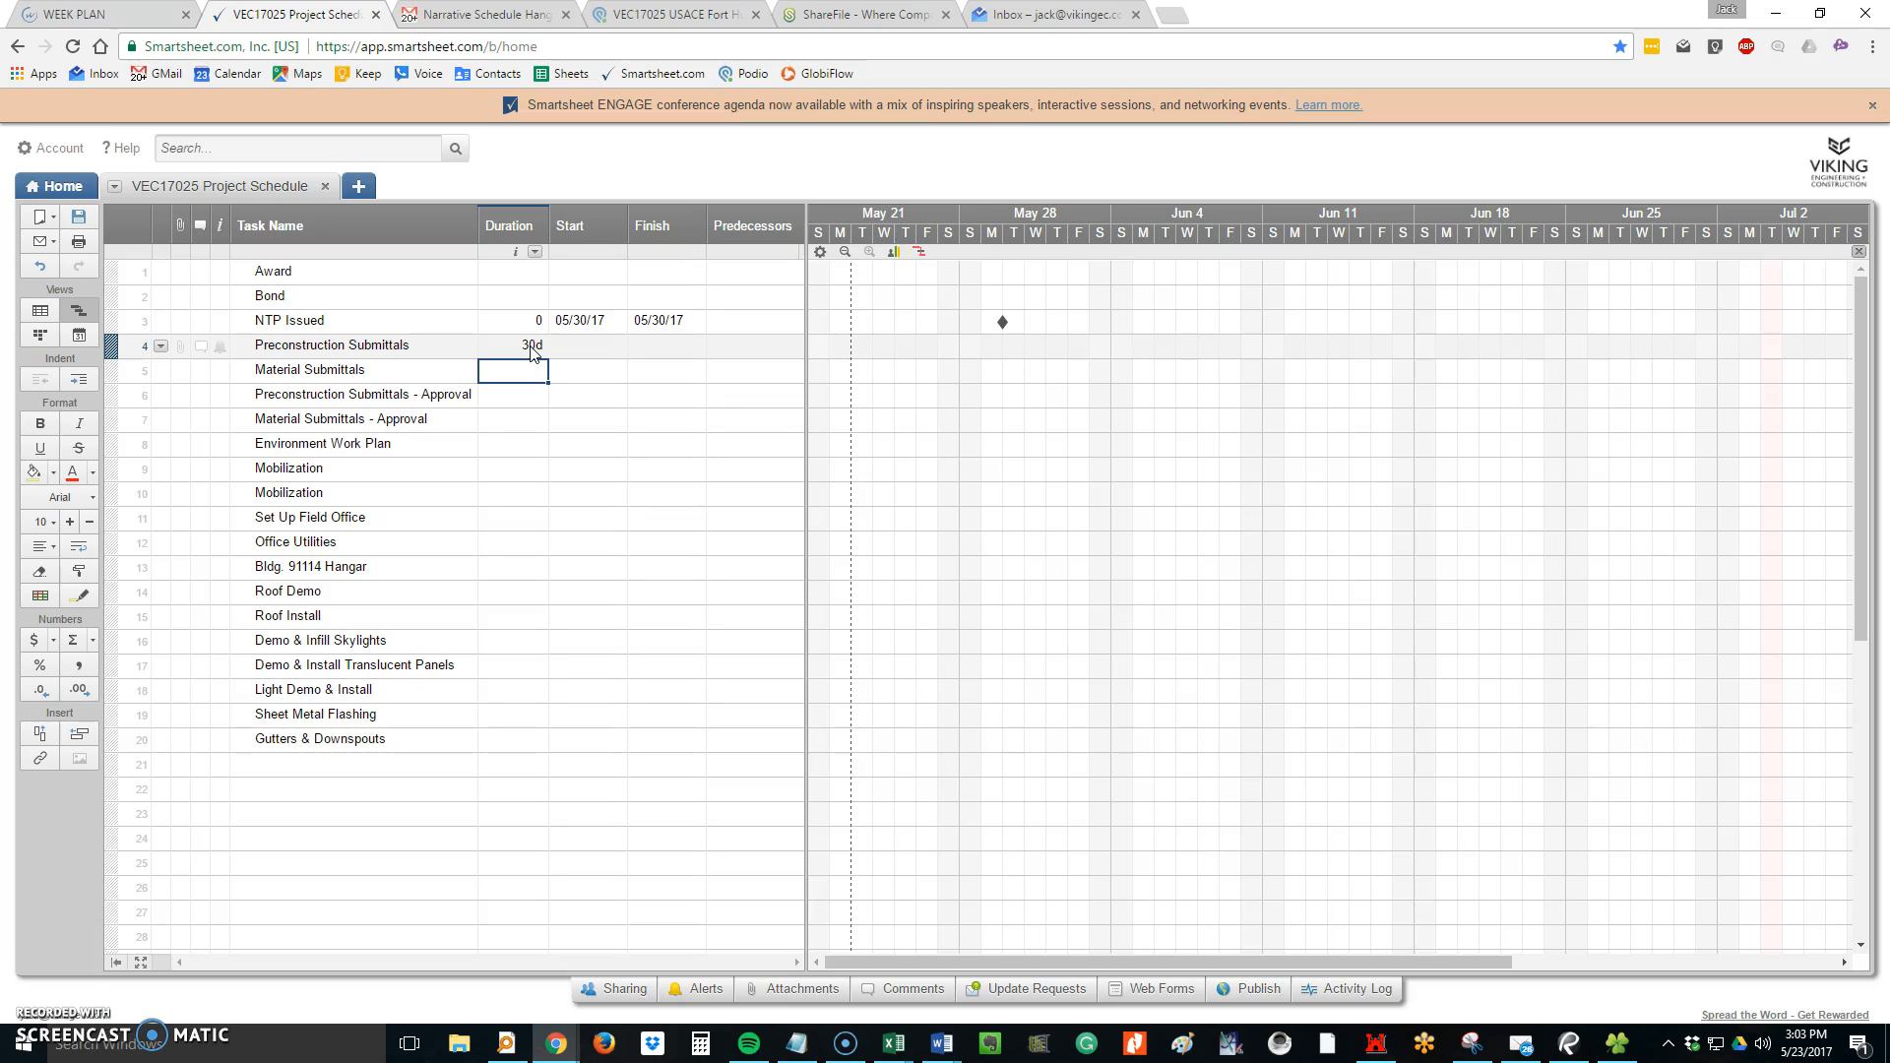
type("30")
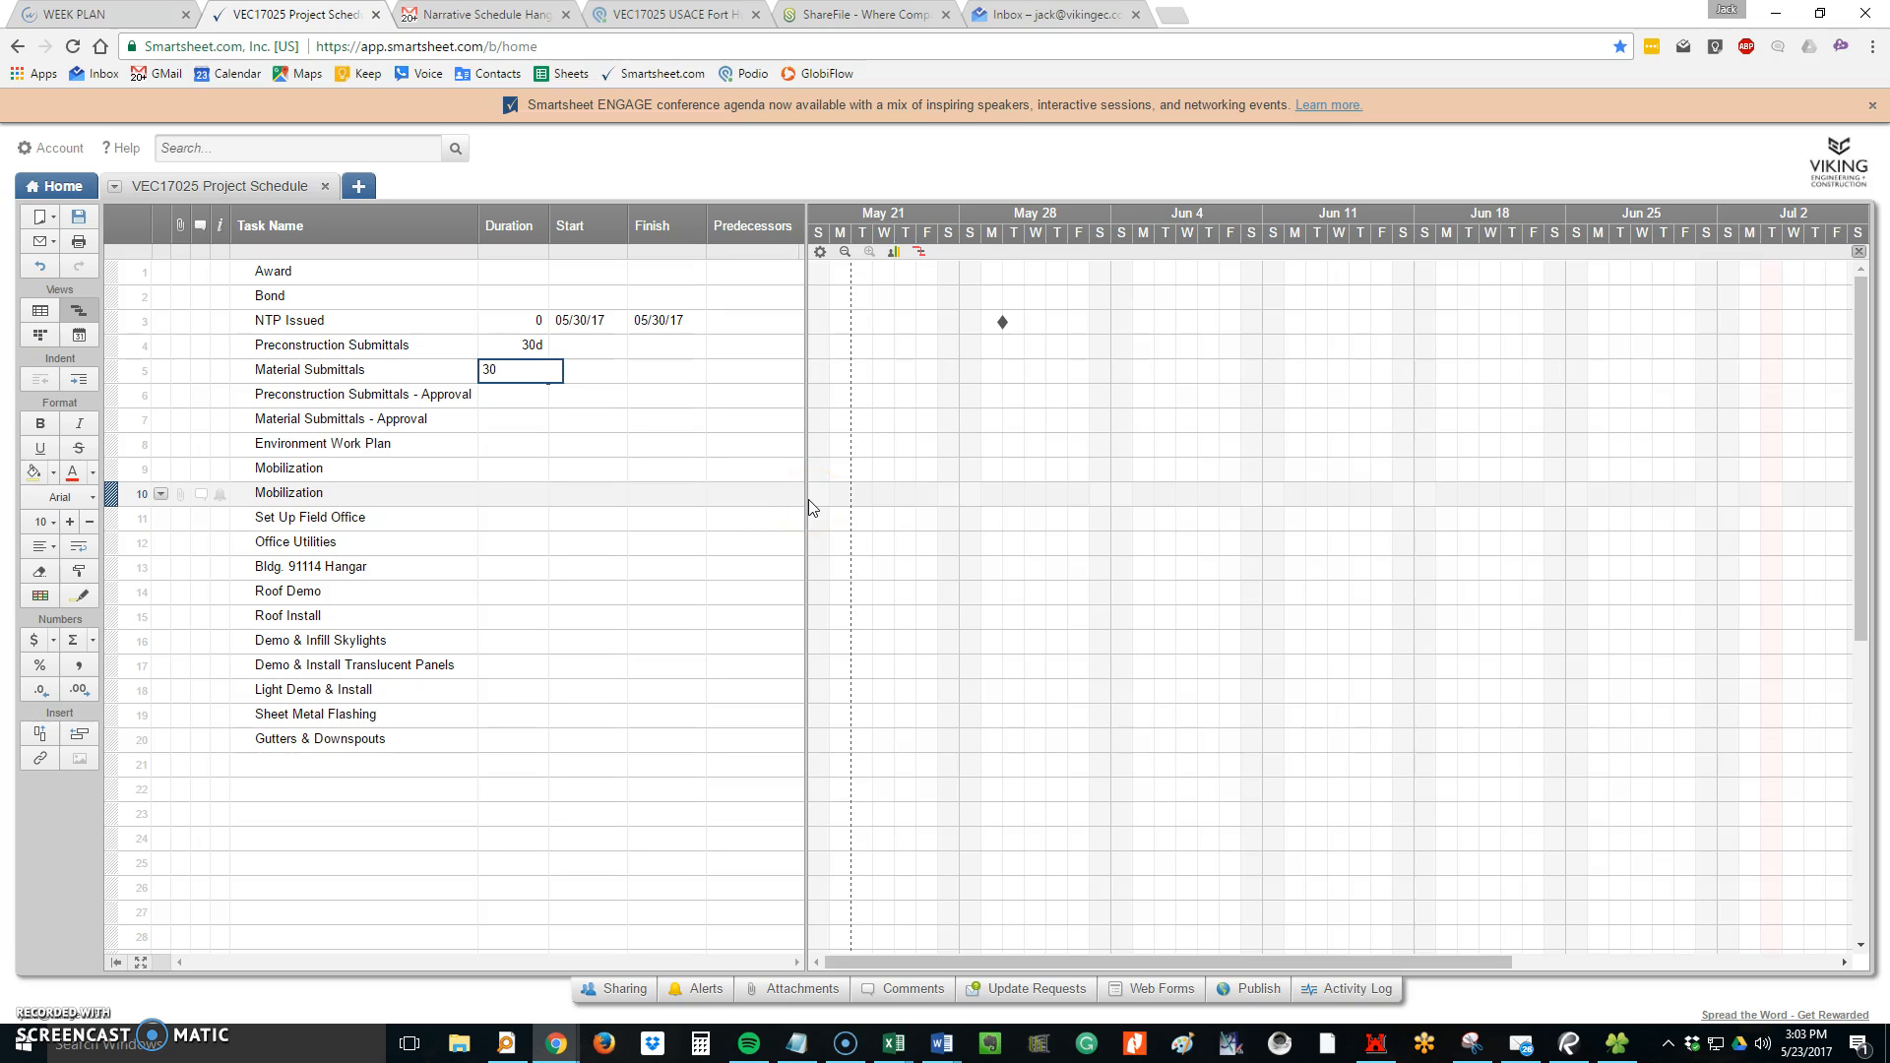
key("Return")
Bring the Word schedule onto this monitor, examine the submittal and approval rows' durations and start dates, and move the window back
left_click_drag(0, 39, 1592, 3)
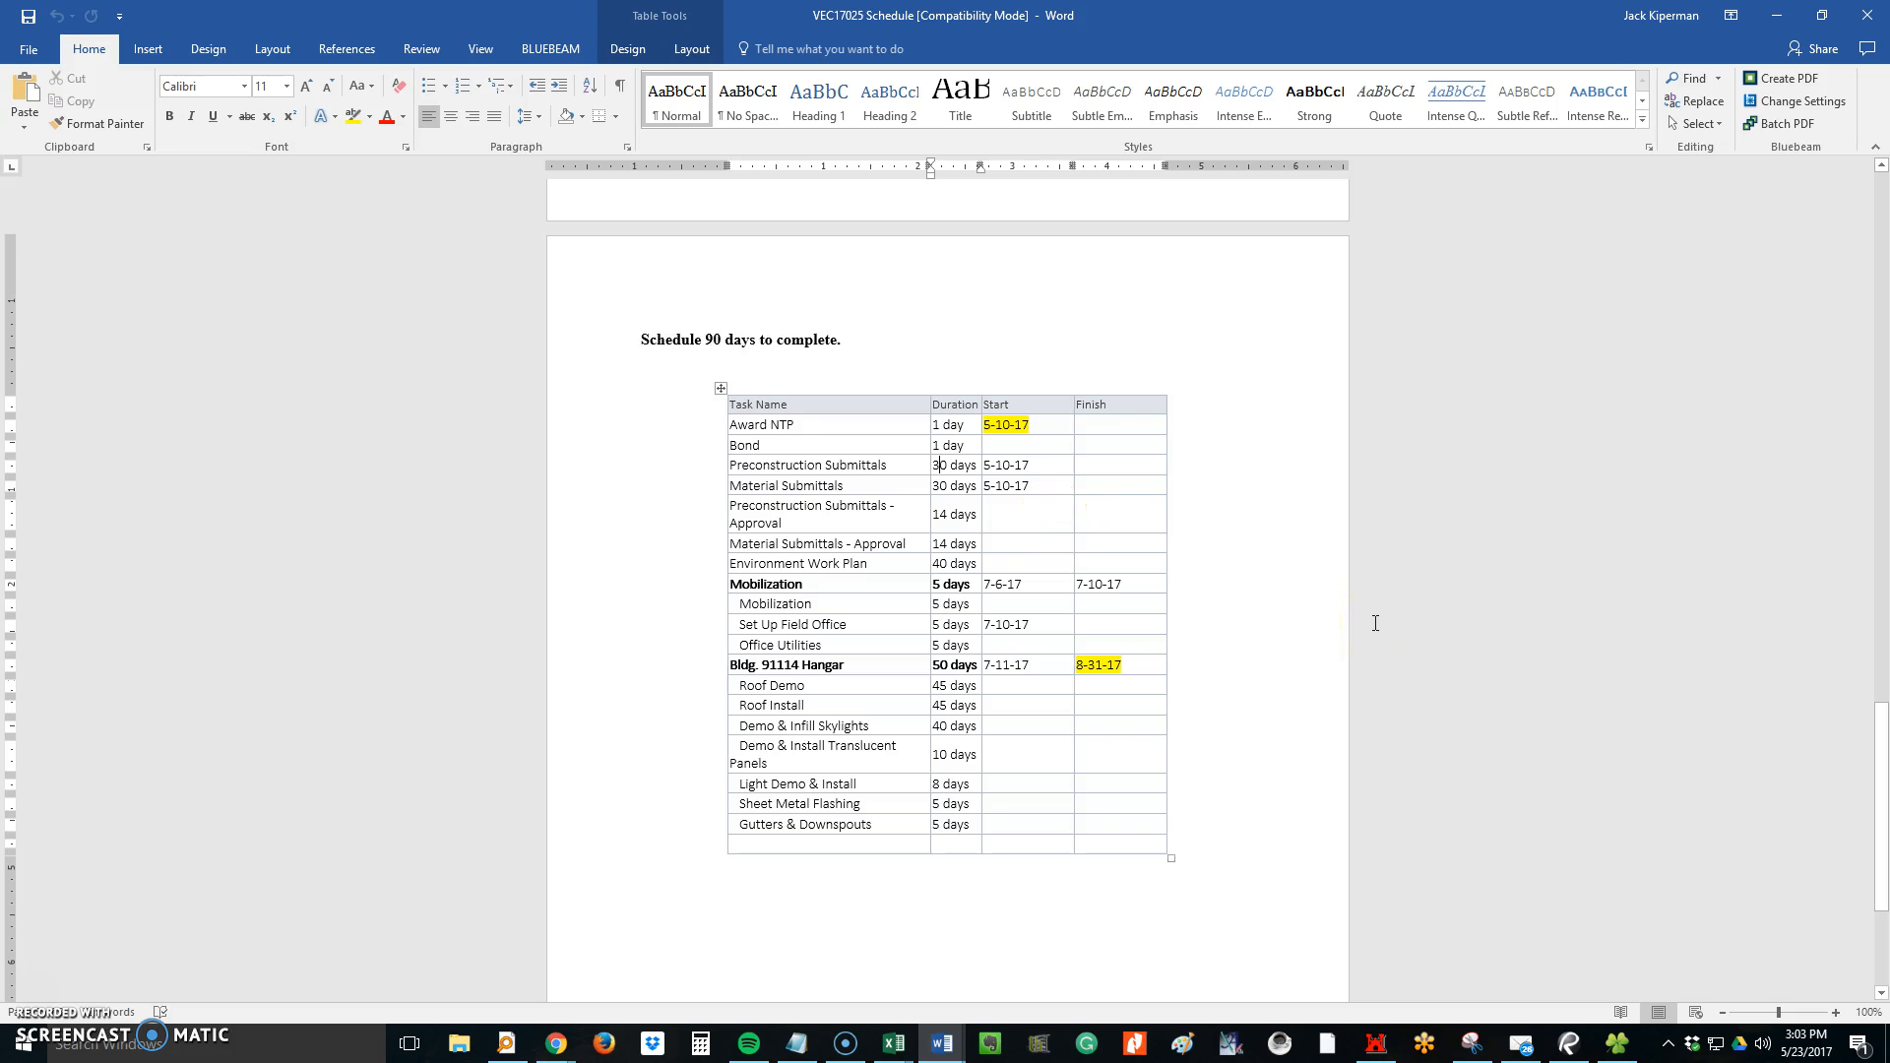
left_click(891, 462)
left_click_drag(891, 463, 1028, 483)
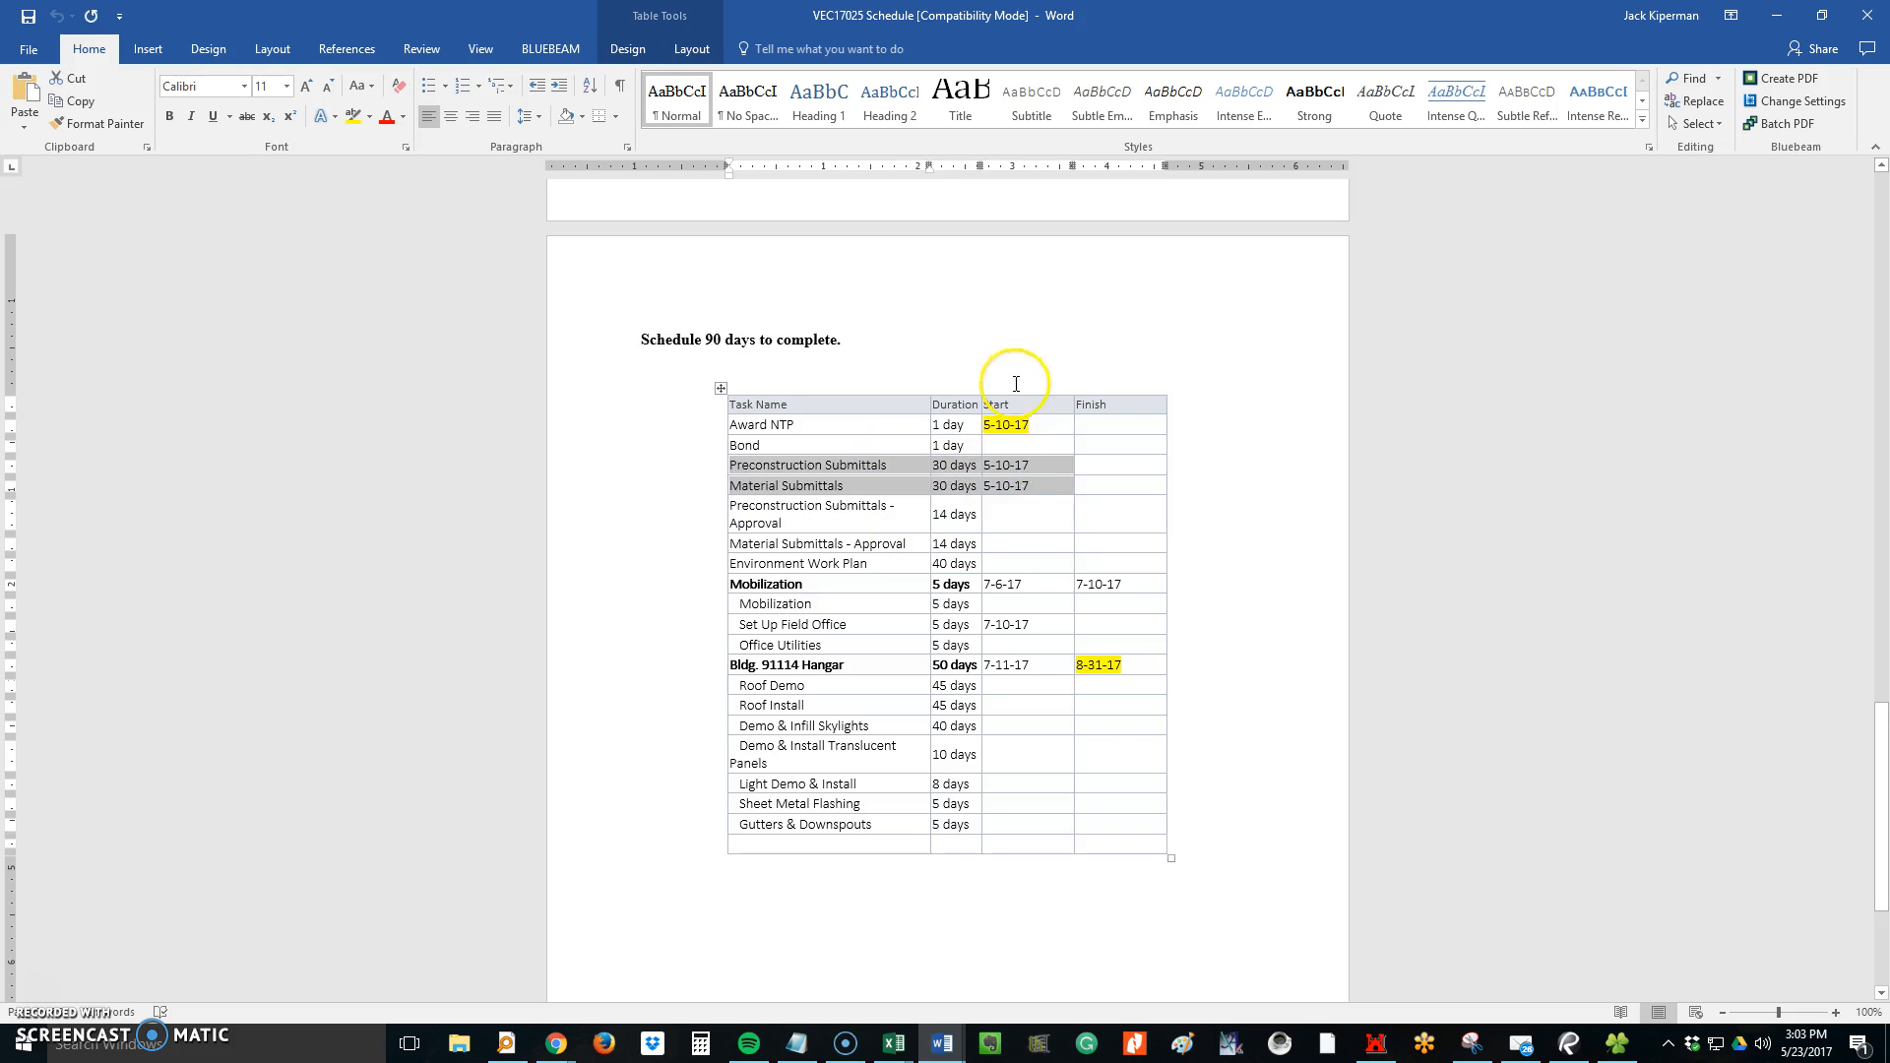
left_click(1028, 465)
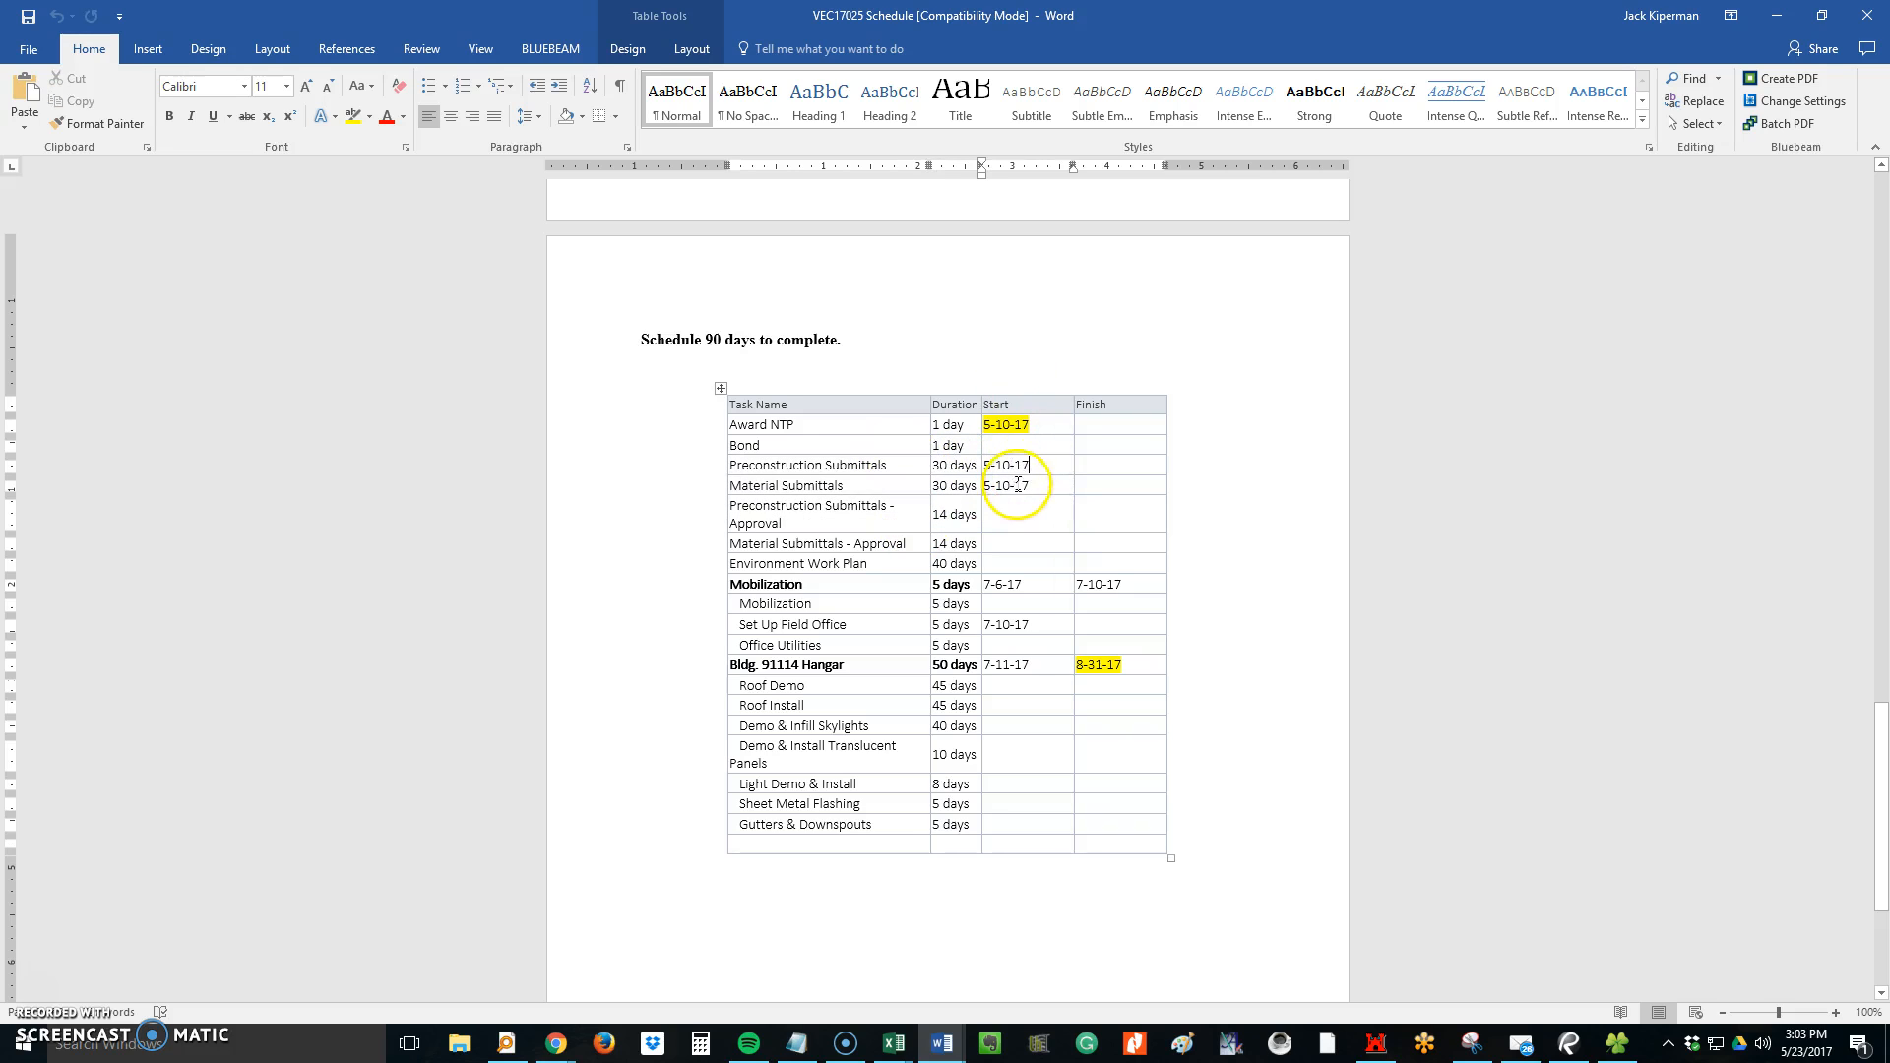
left_click_drag(730, 505, 938, 544)
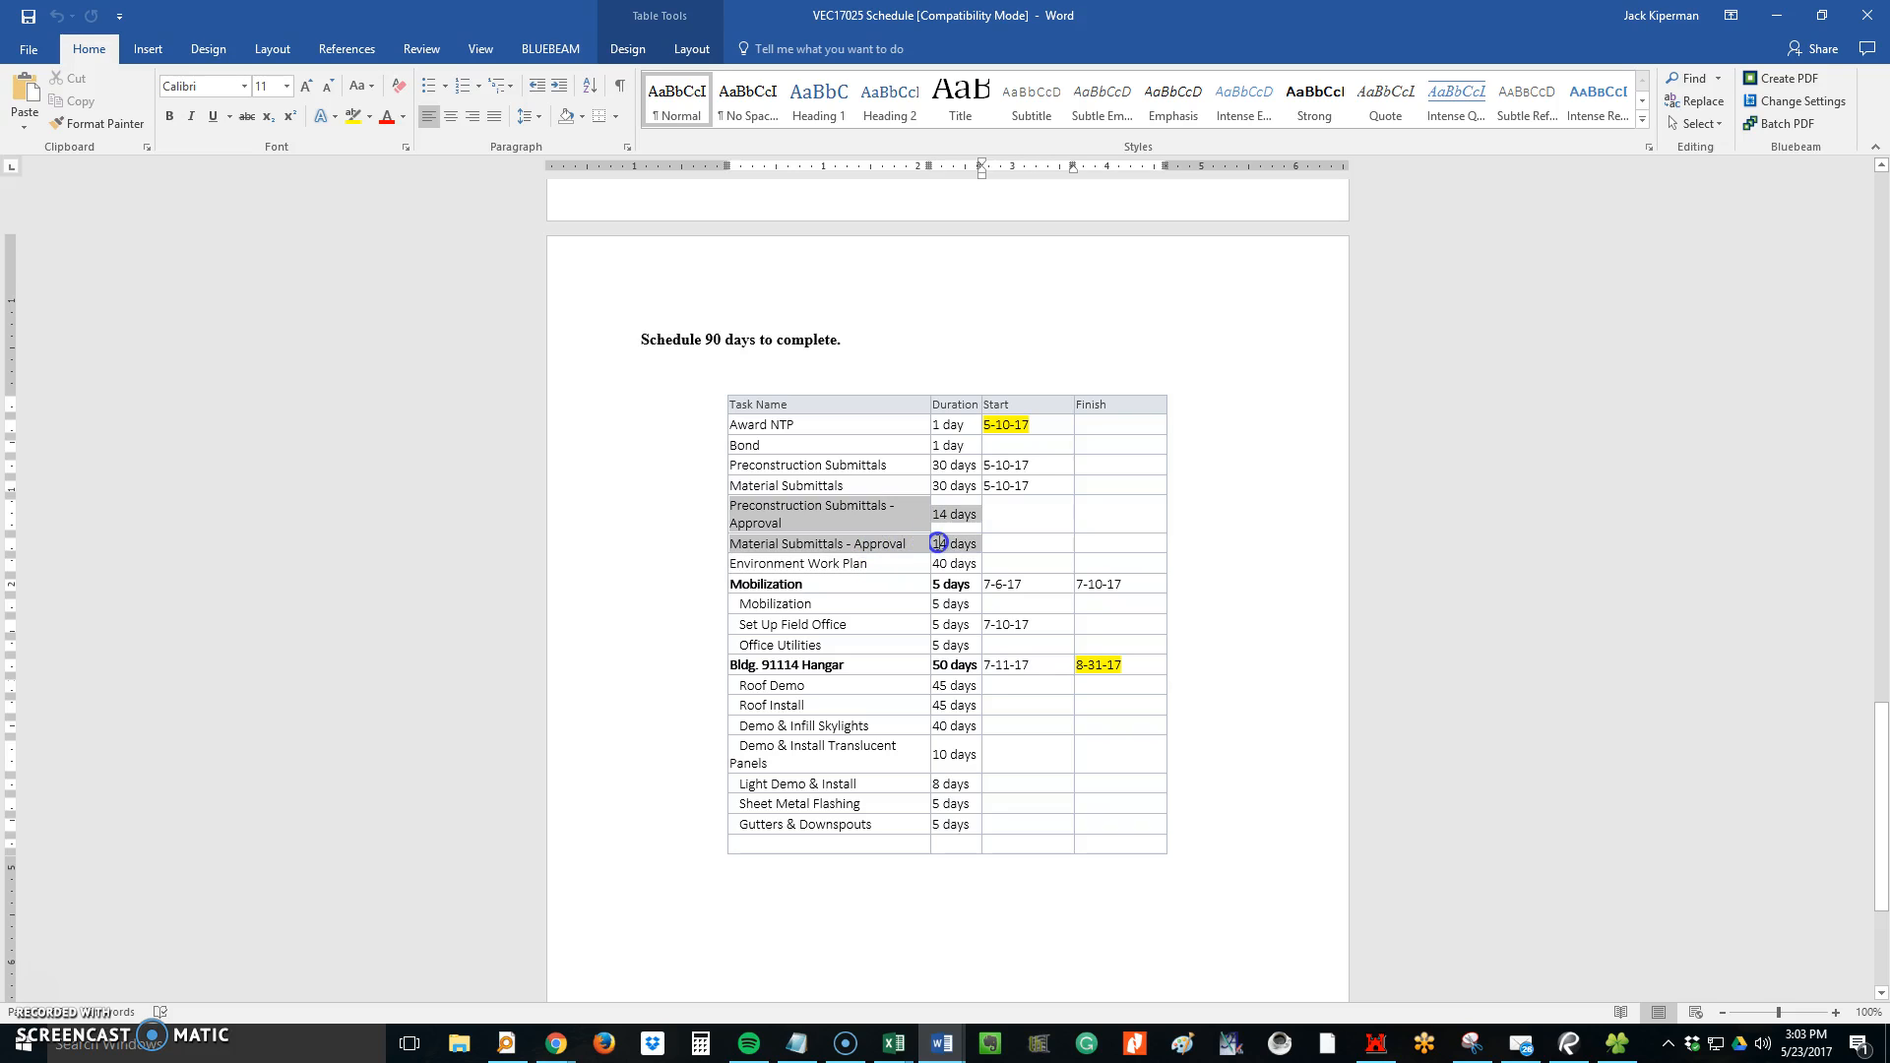
left_click(938, 543)
left_click_drag(985, 18, 0, 477)
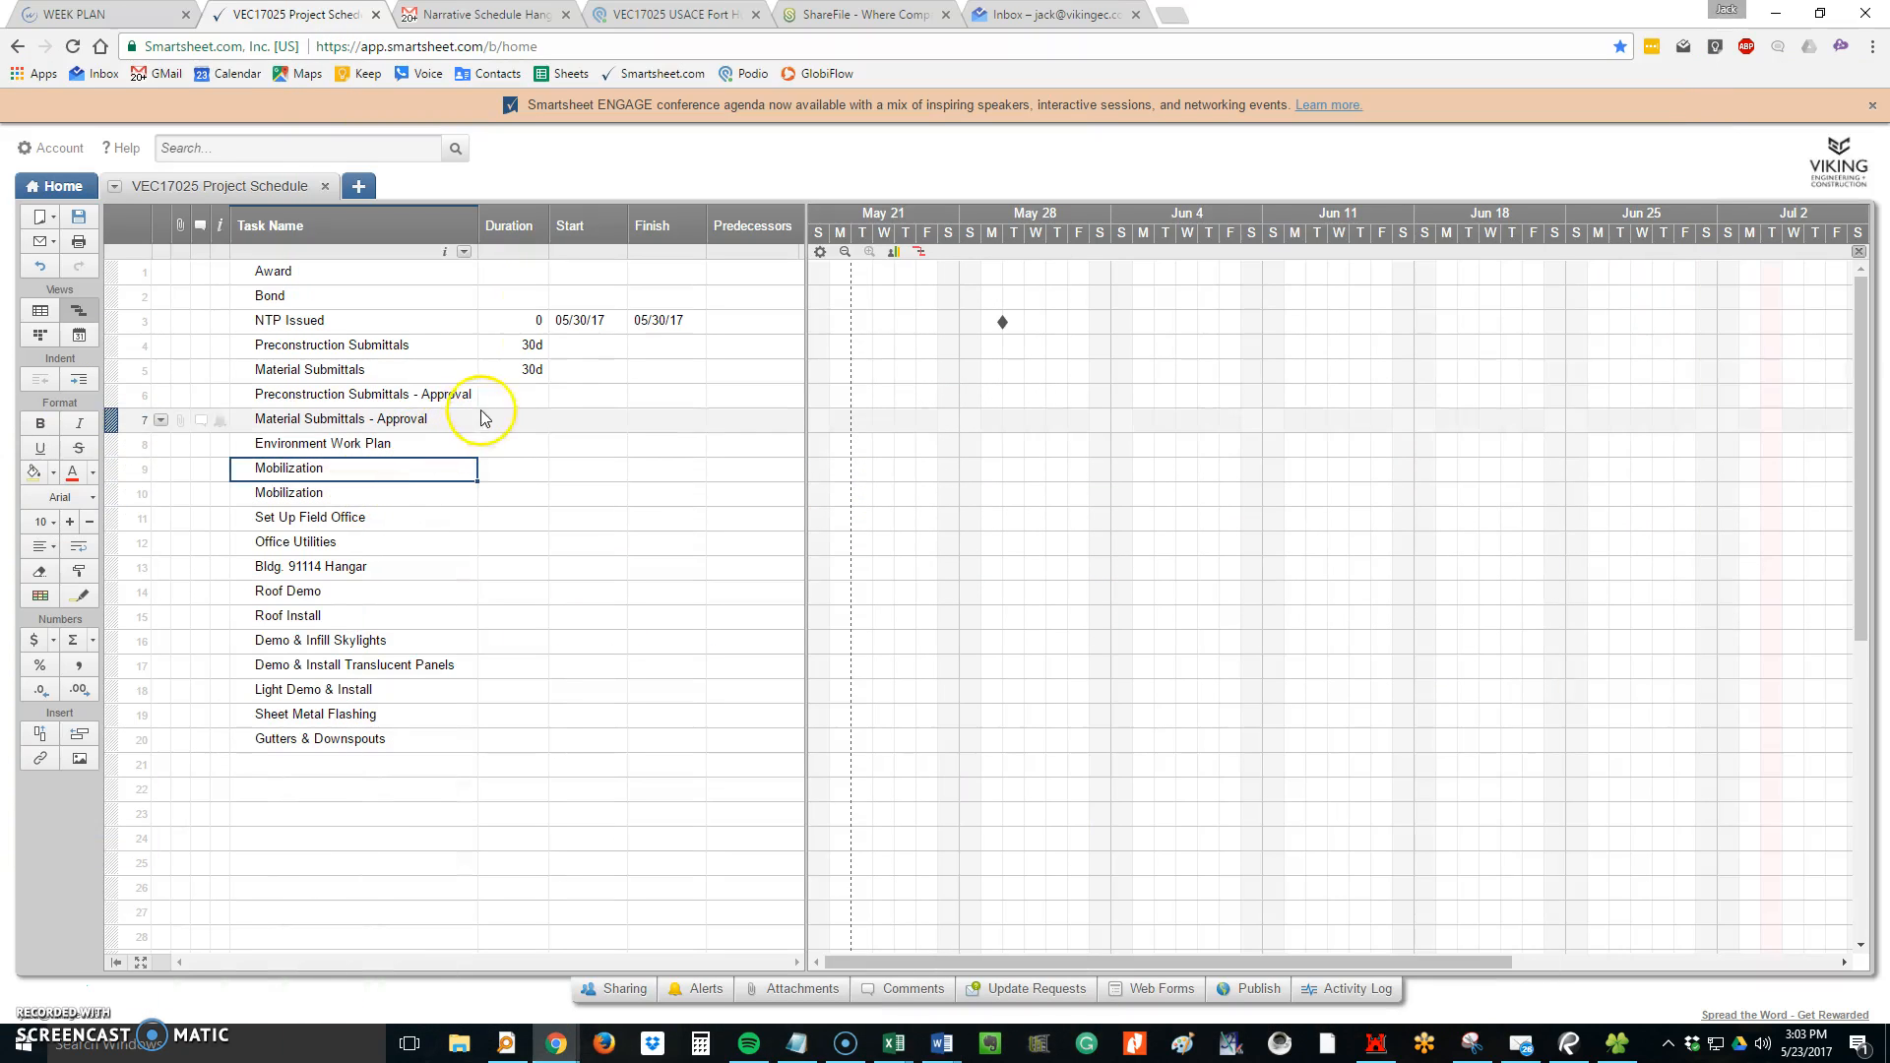
Set the durations of Preconstruction Submittals - Approval and Material Submittals - Approval to 14 days each
type("14")
key("Return")
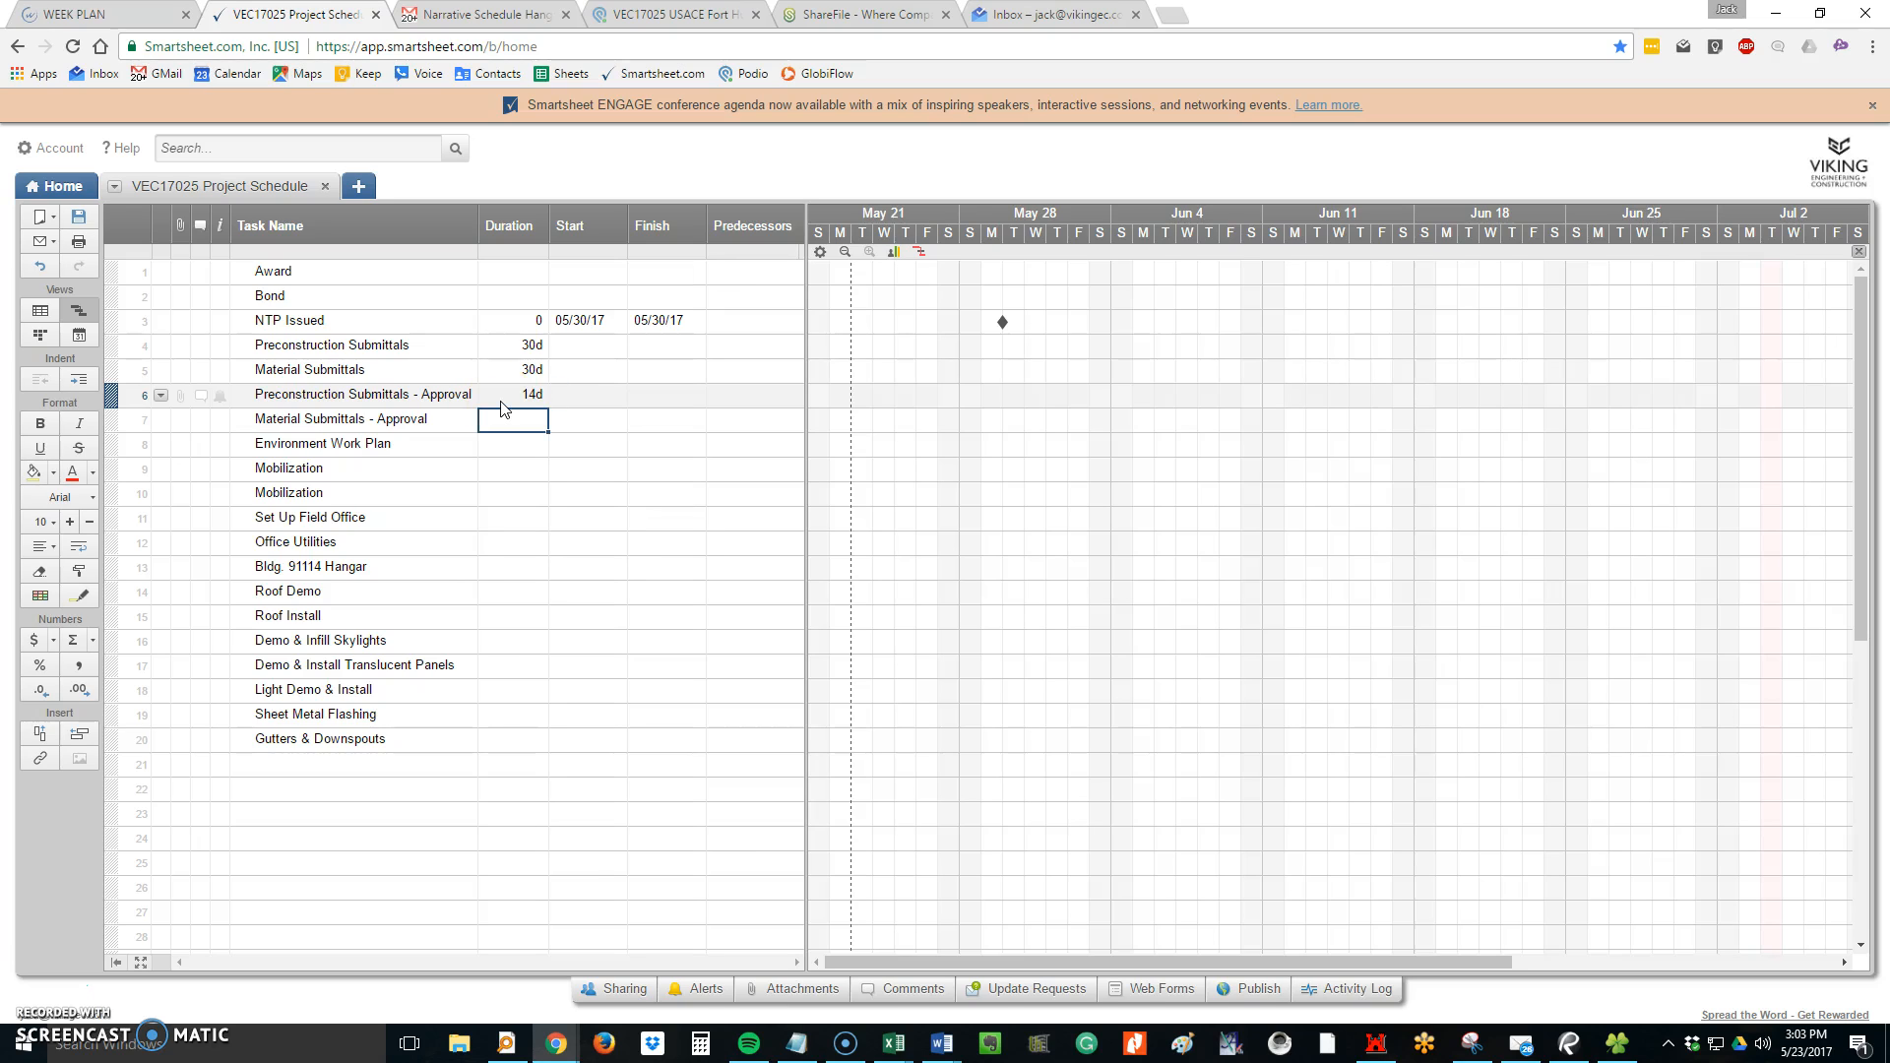
type("14")
key("Return")
Set row 4, Preconstruction Submittals, as the predecessor of Preconstruction Submittals - Approval
key("Up")
key("Up")
key("Left")
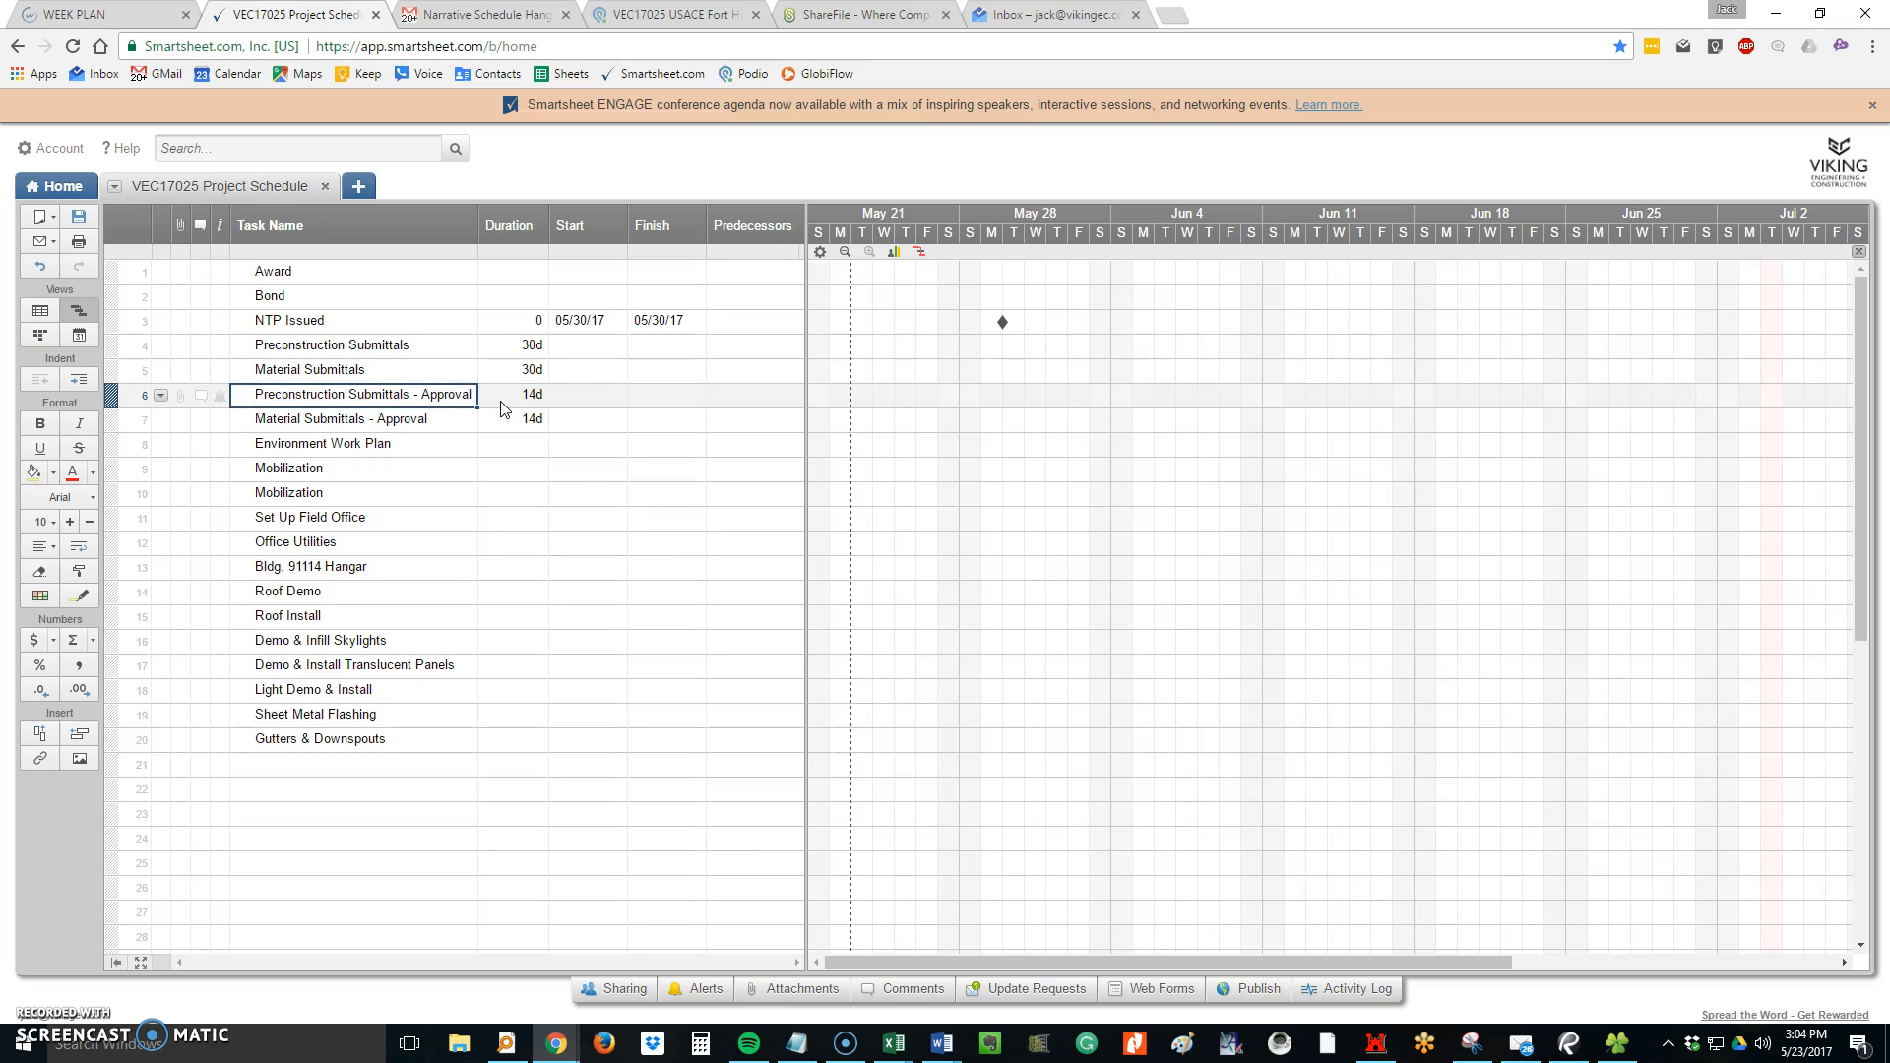
key("Right")
key("Right")
key("Right")
key("Right")
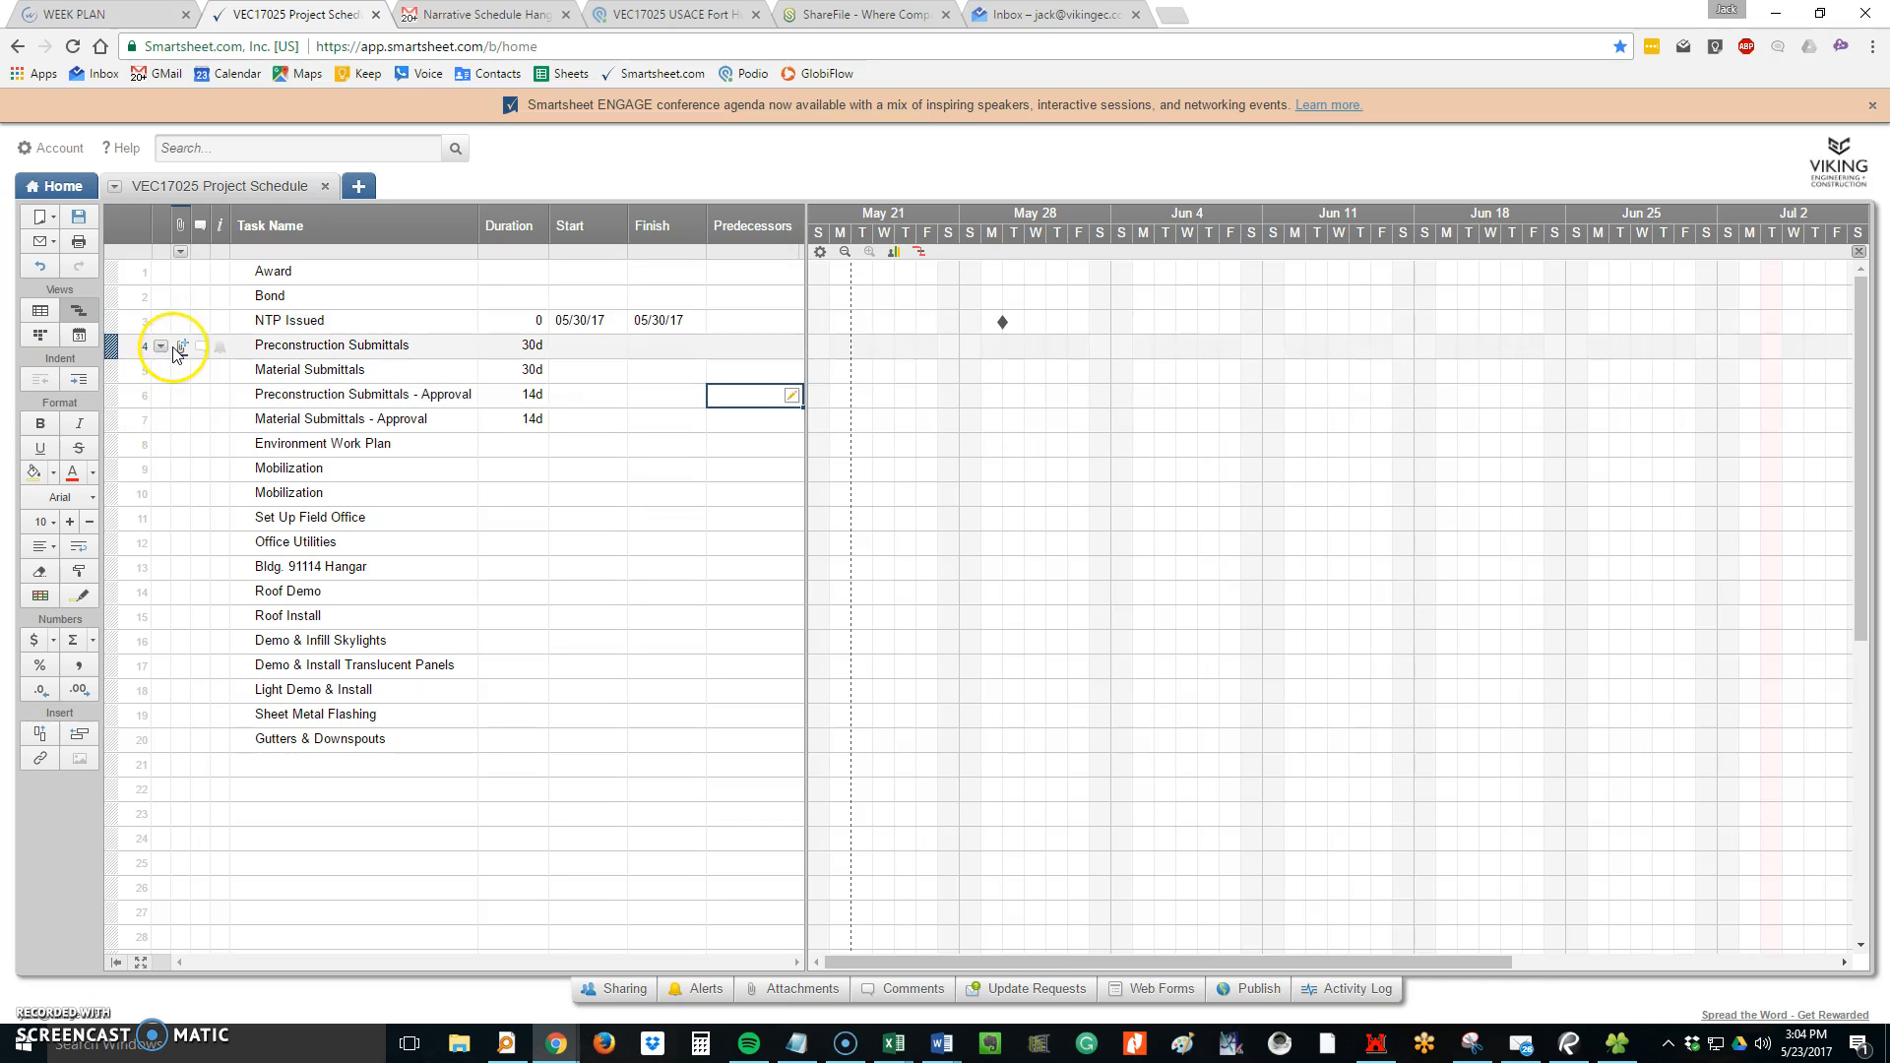
type("4")
key("Return")
left_click(730, 411)
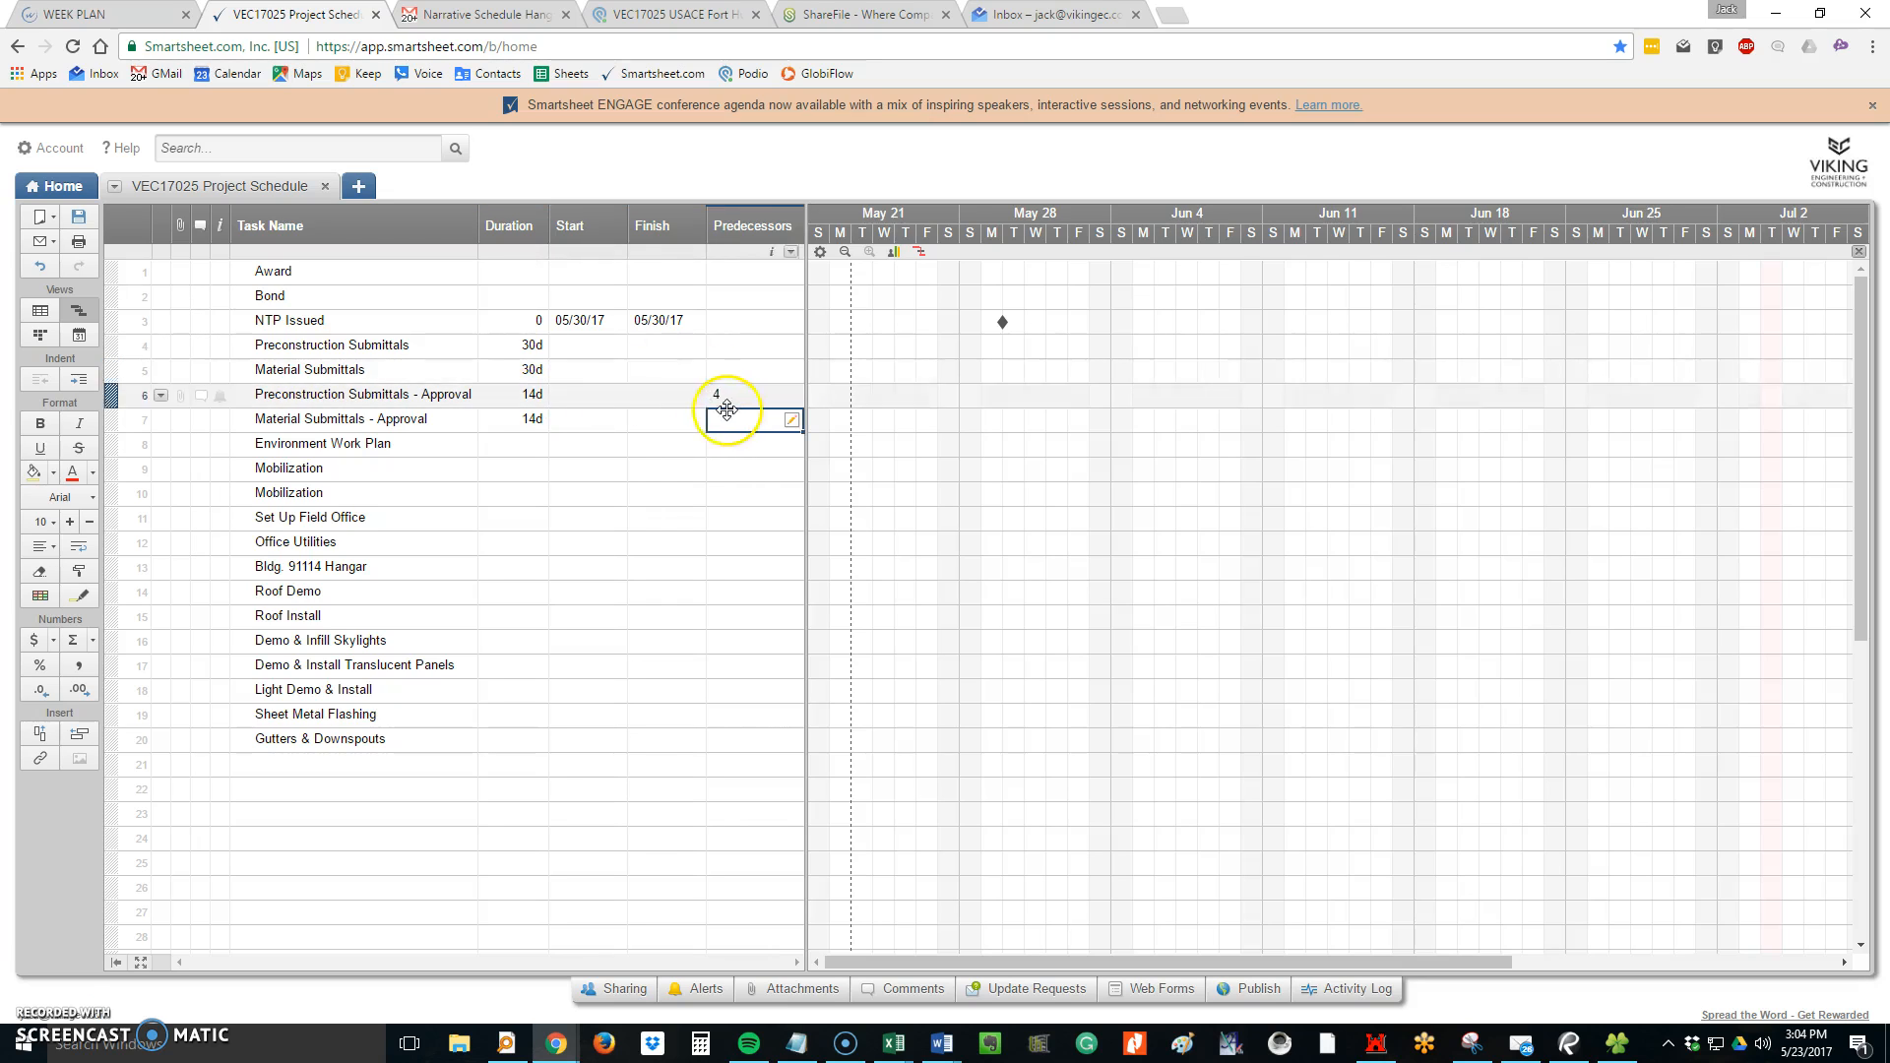
left_click(418, 396)
left_click(403, 342)
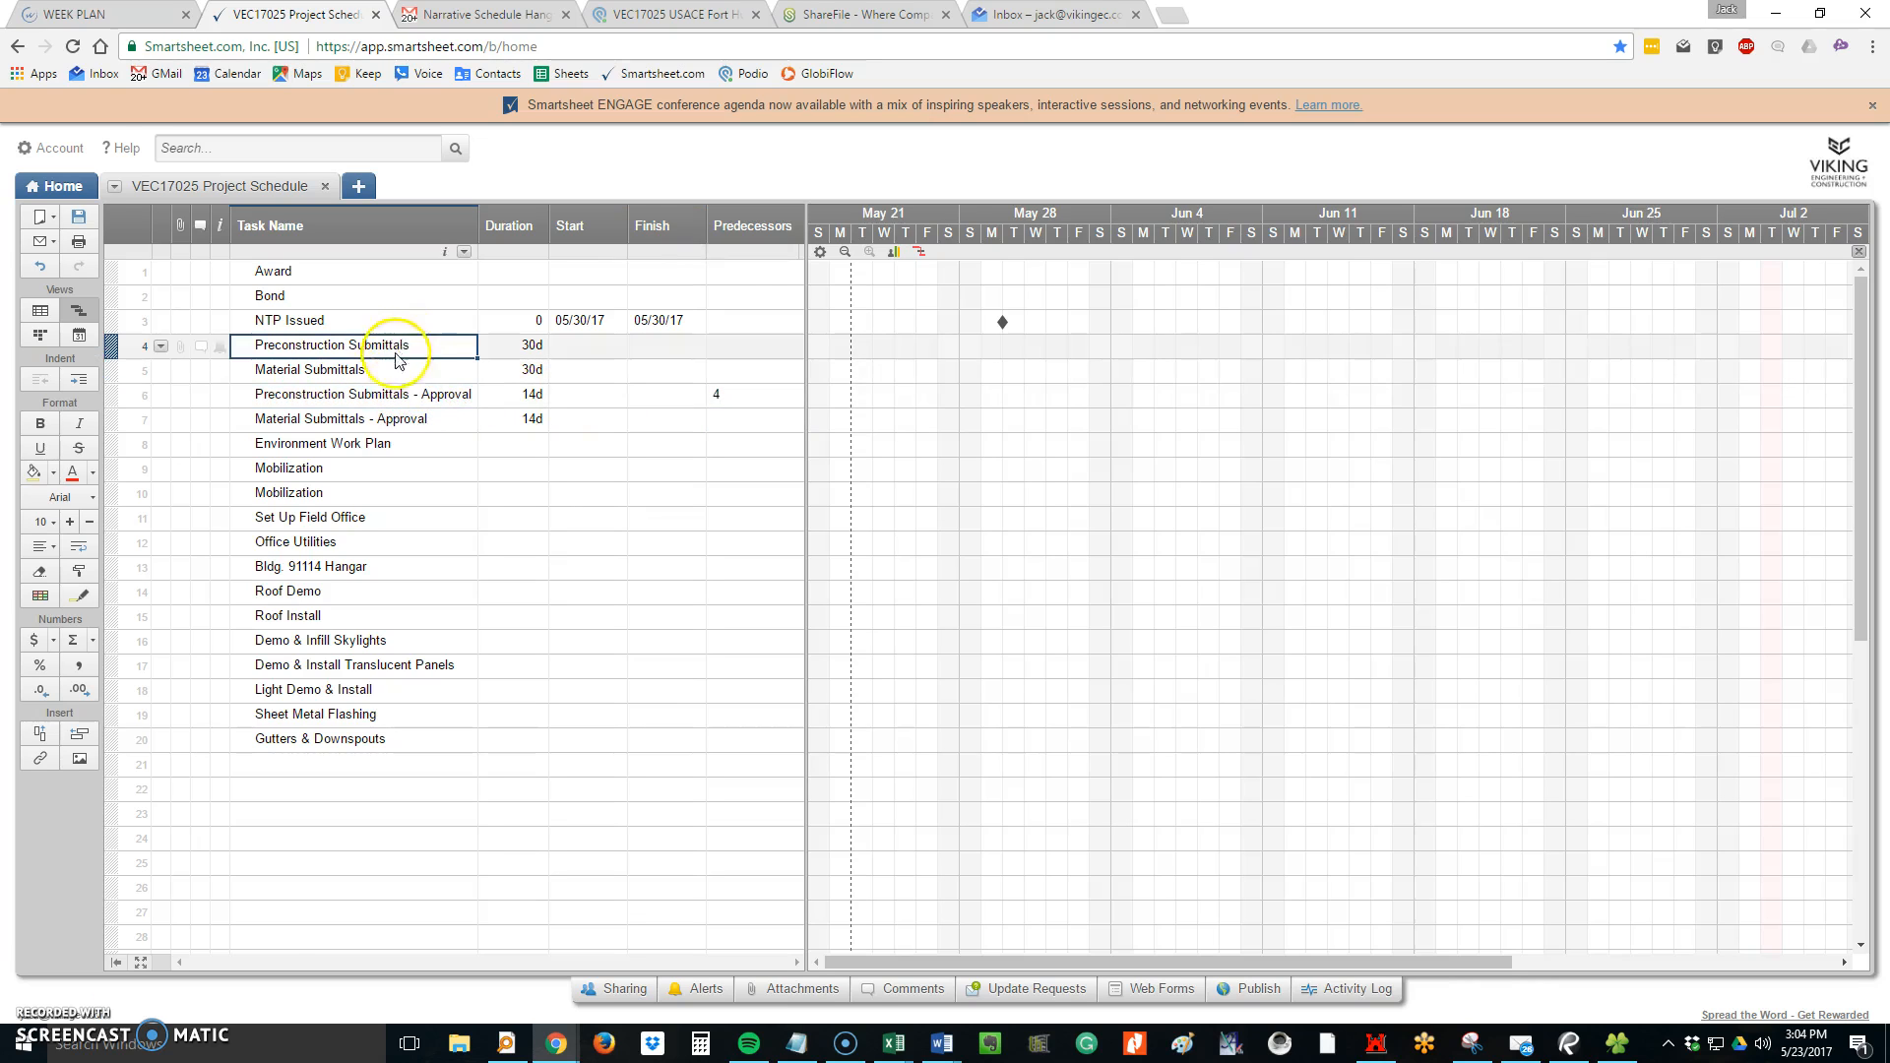
Give the Award task a start date of 05/23/17 and a duration of 0
left_click(576, 275)
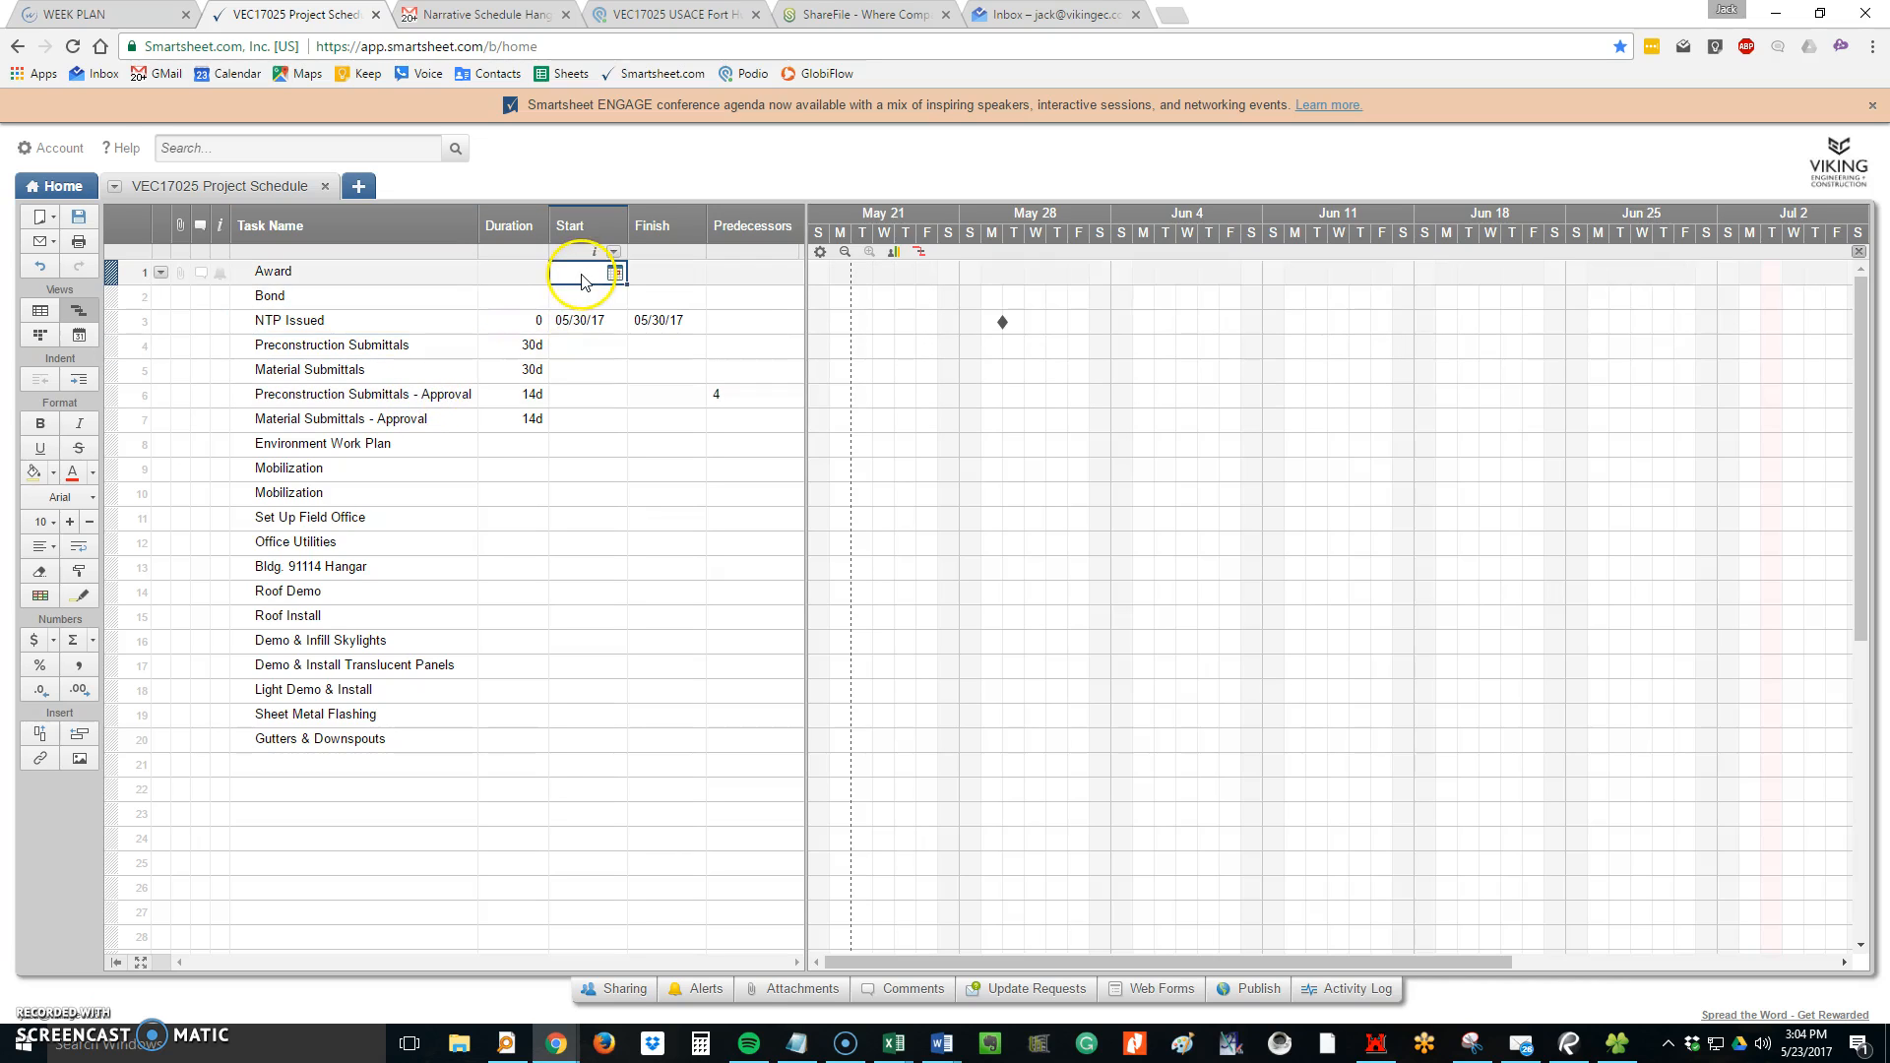
type("05/")
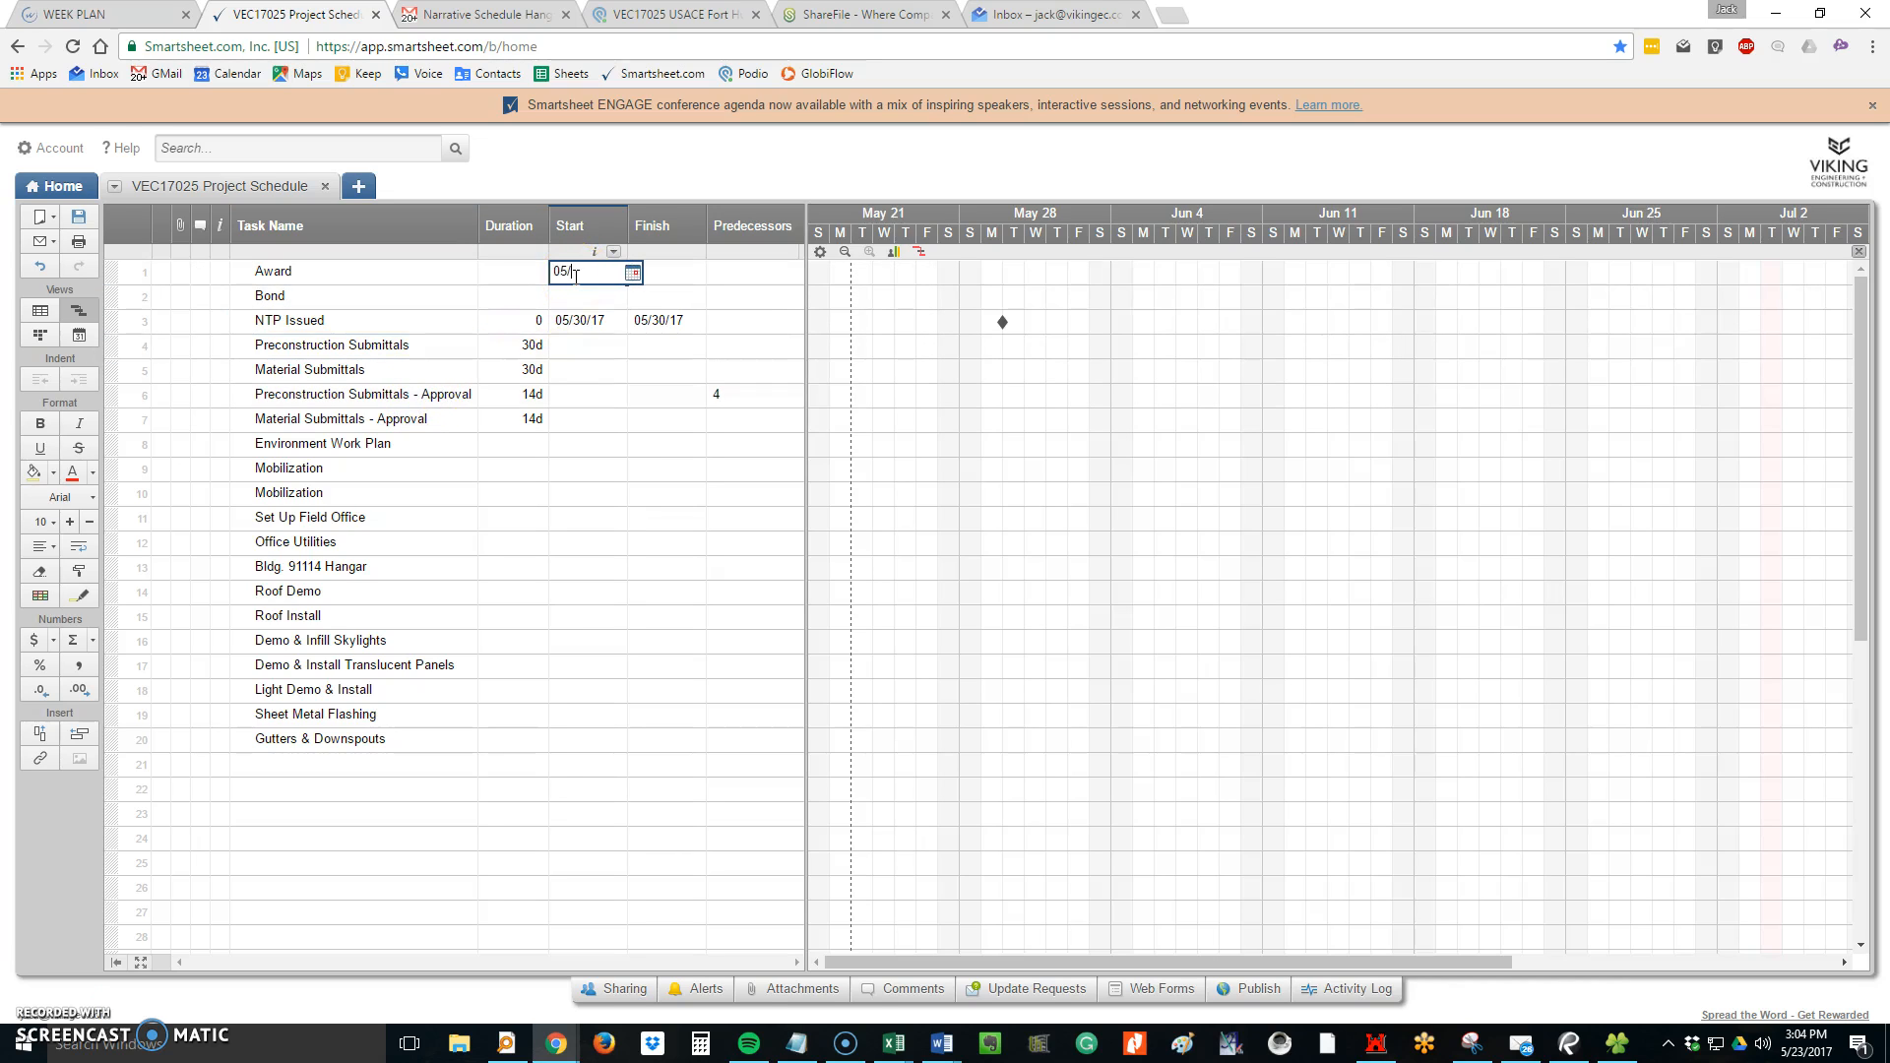
type("23/17")
key("Return")
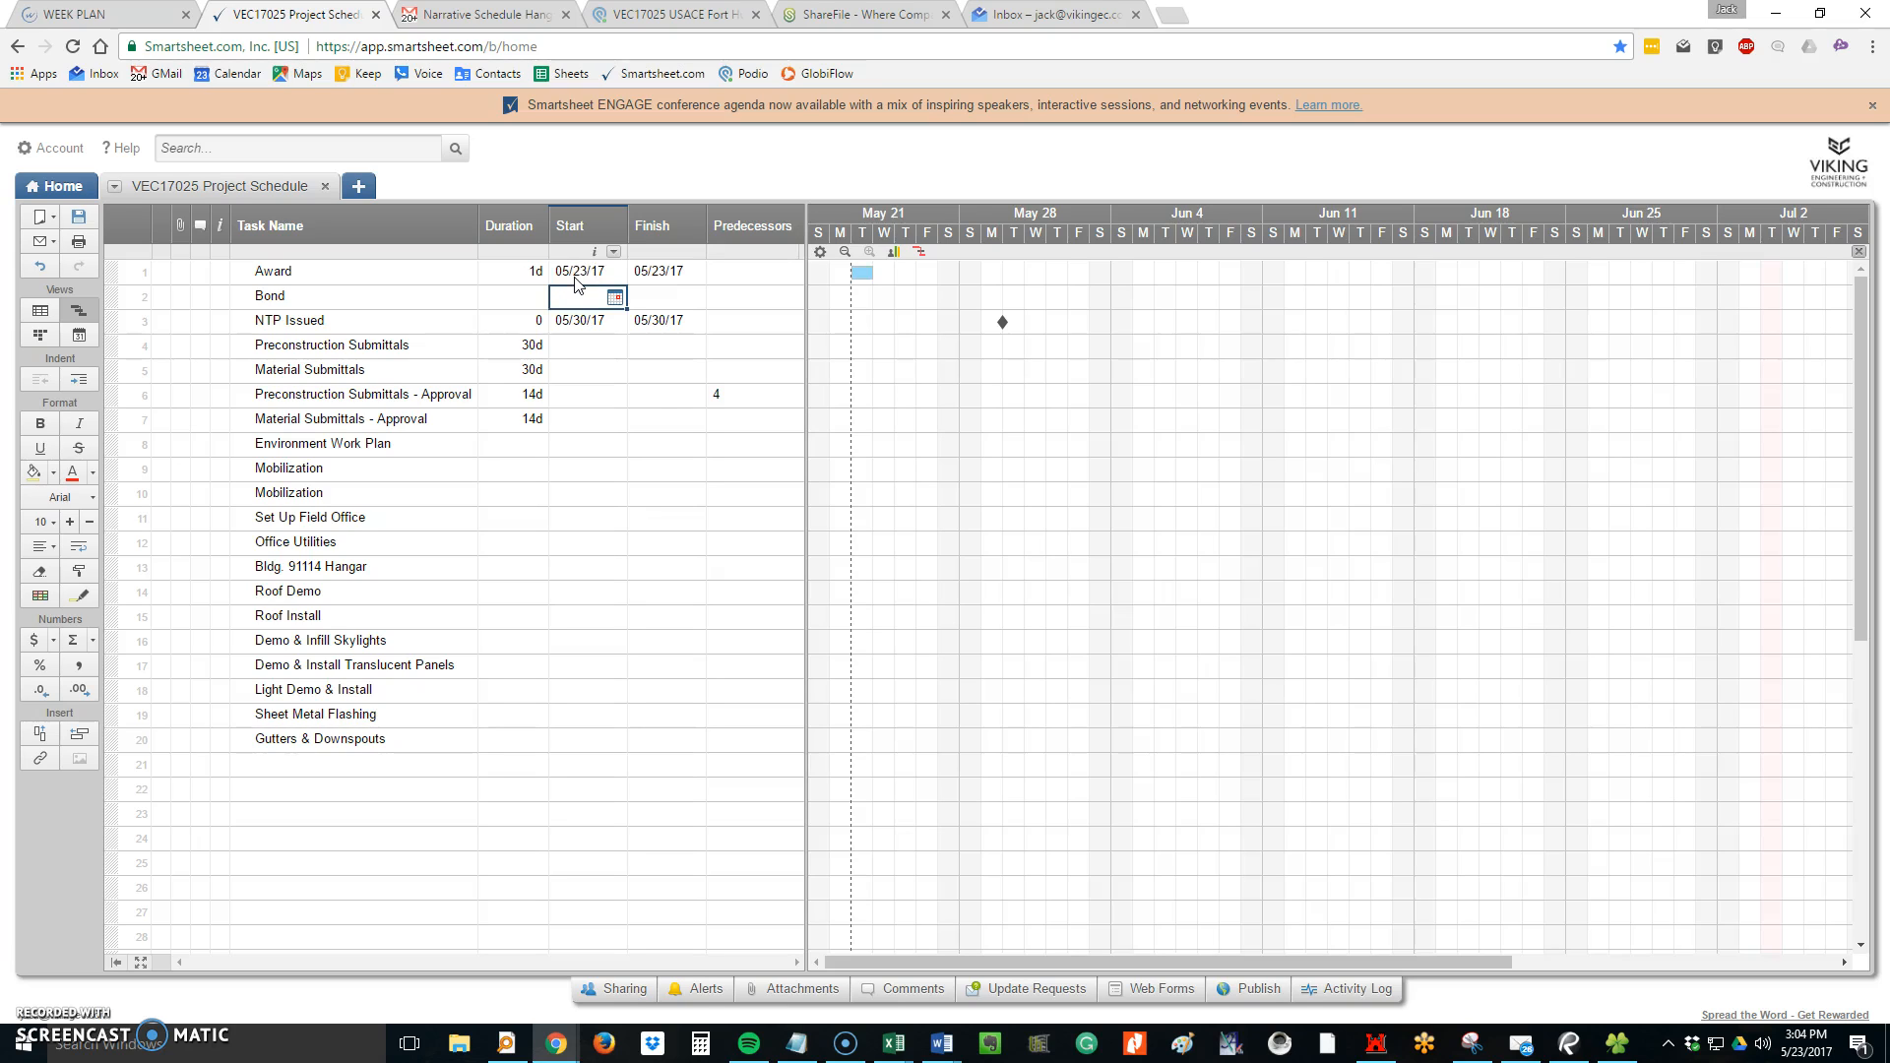
left_click(521, 269)
type("0")
key("Return")
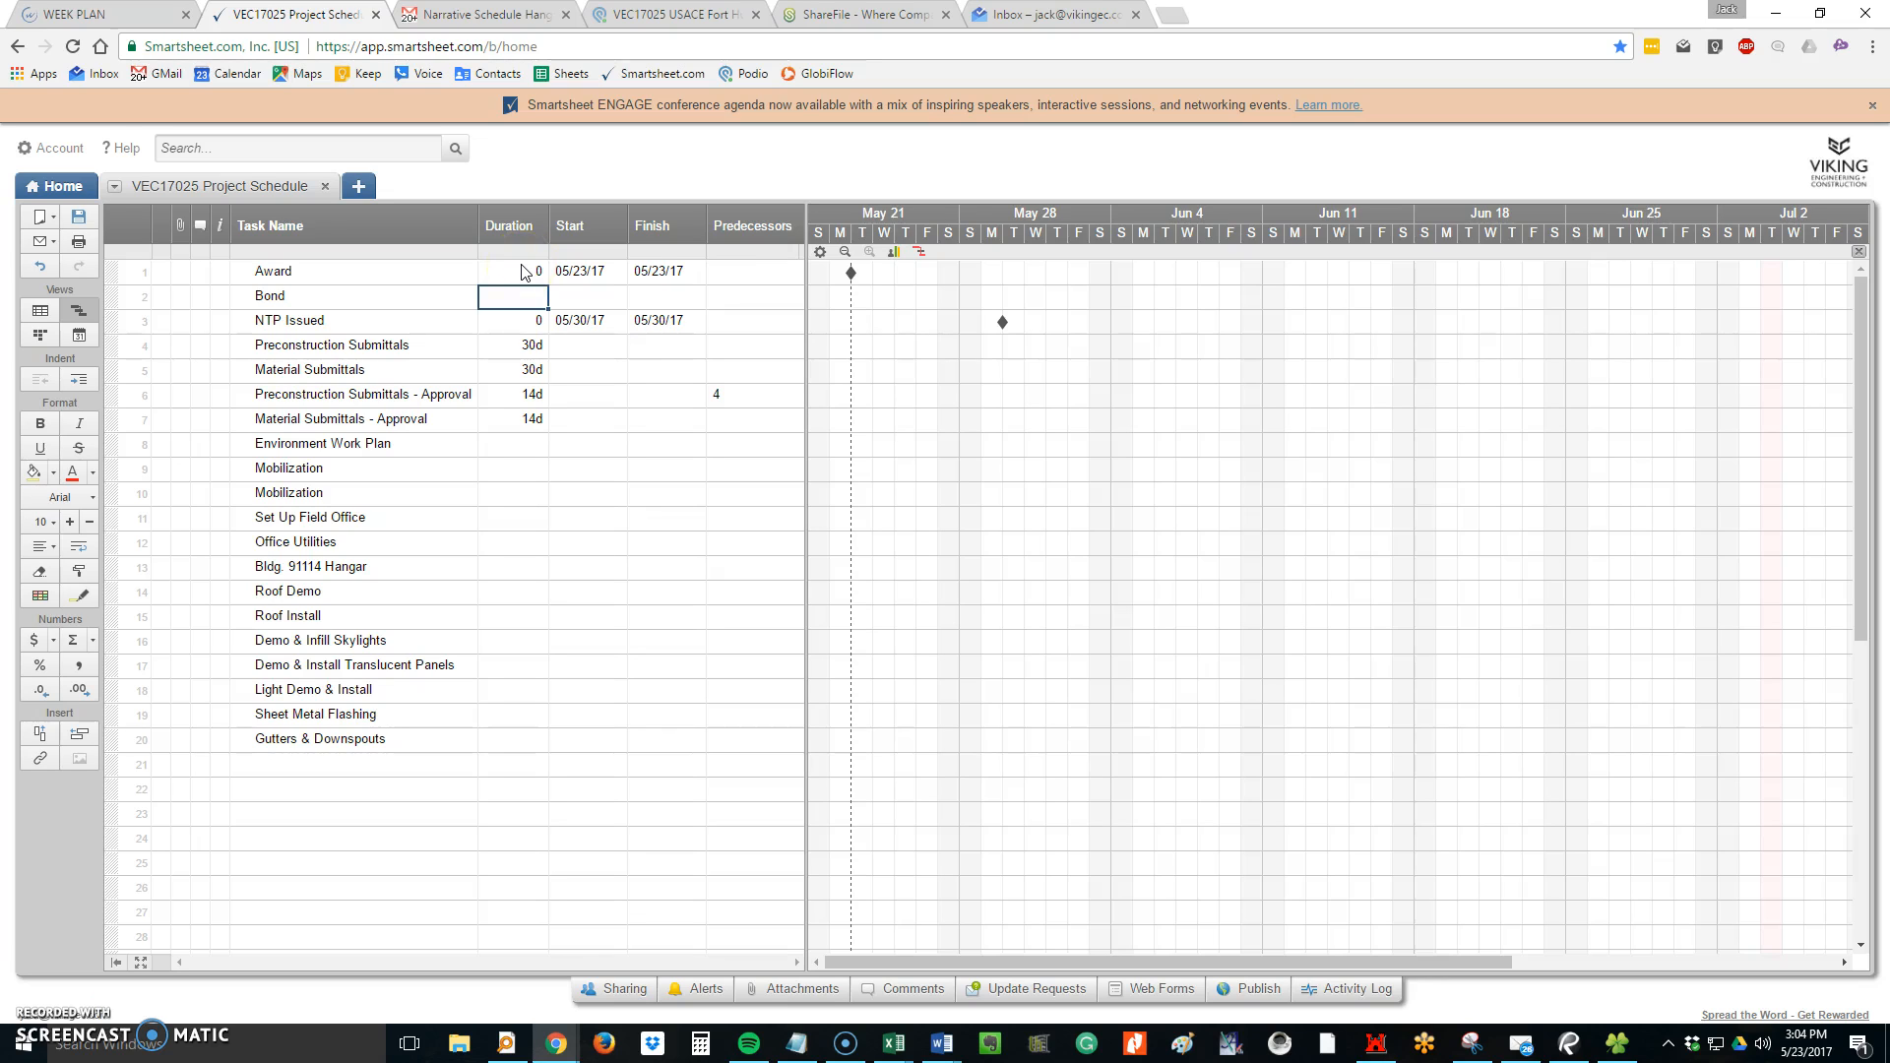
Set row 1, Award, as the predecessor of both Preconstruction Submittals and Bond
left_click(475, 356)
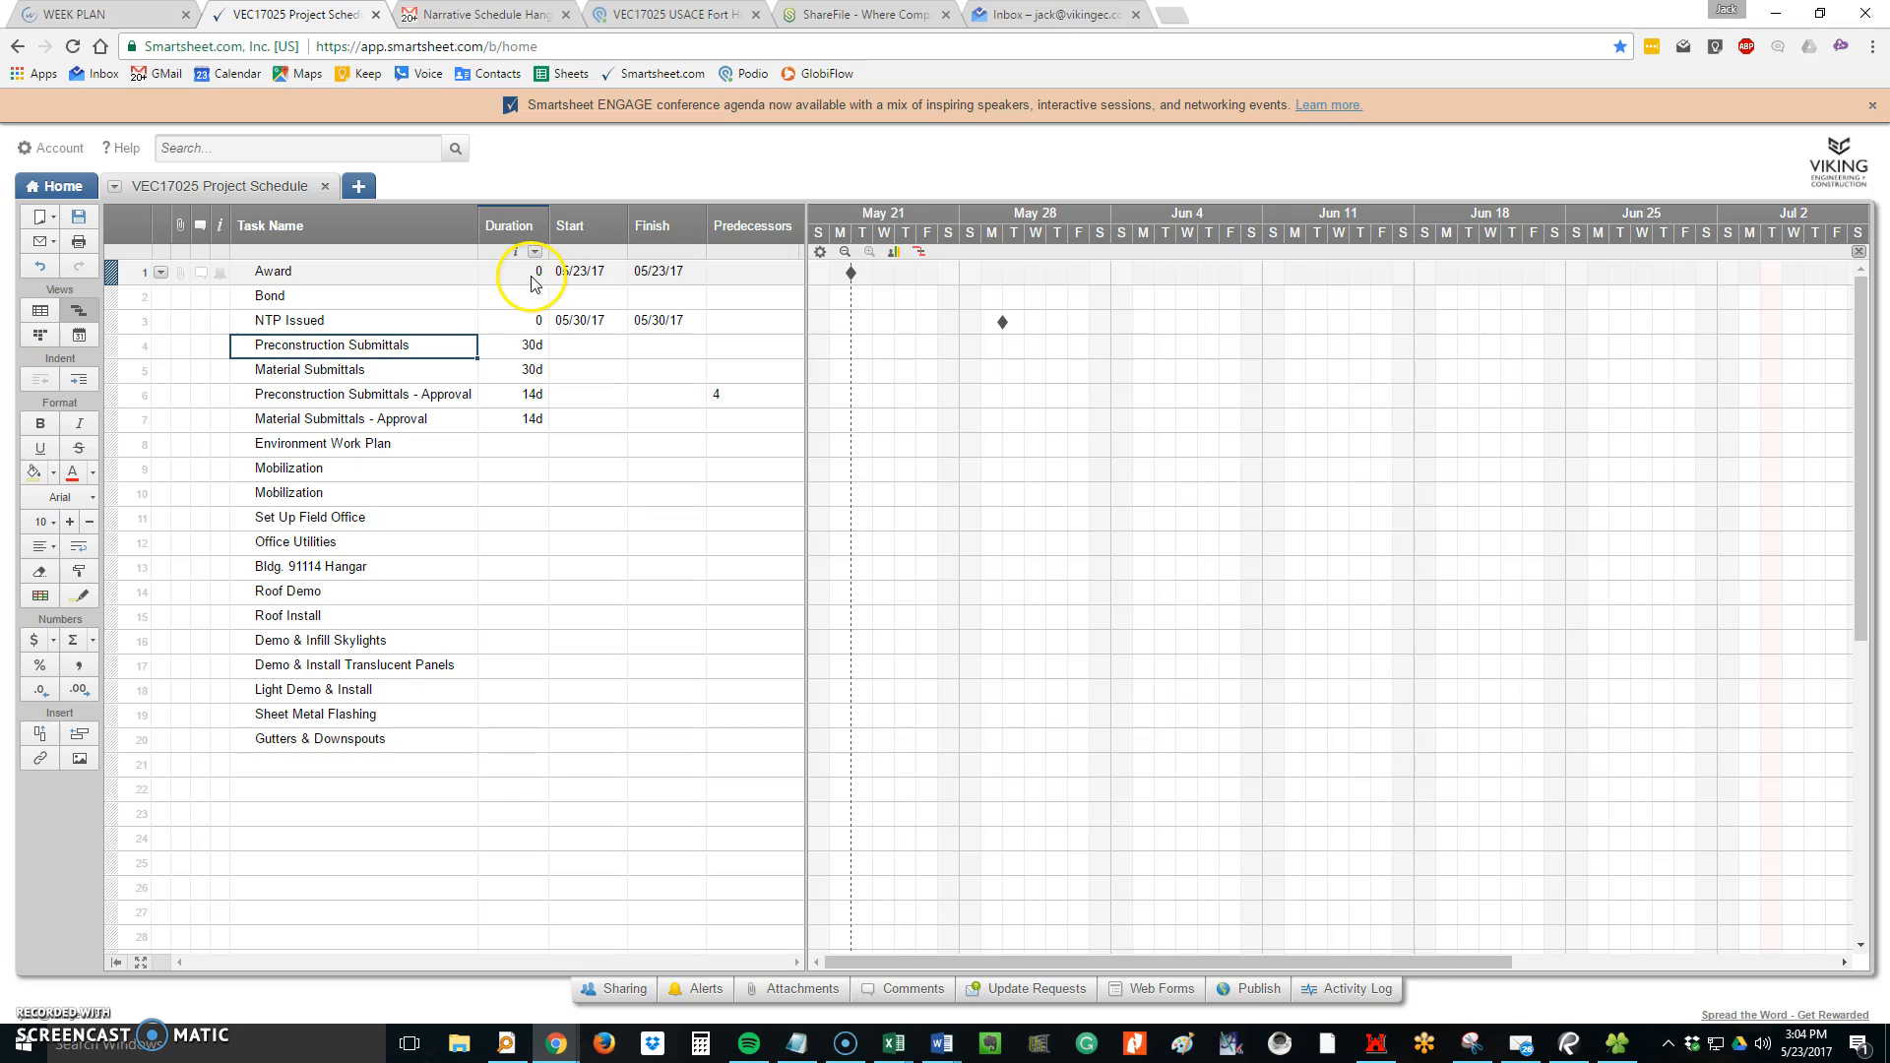
left_click(716, 355)
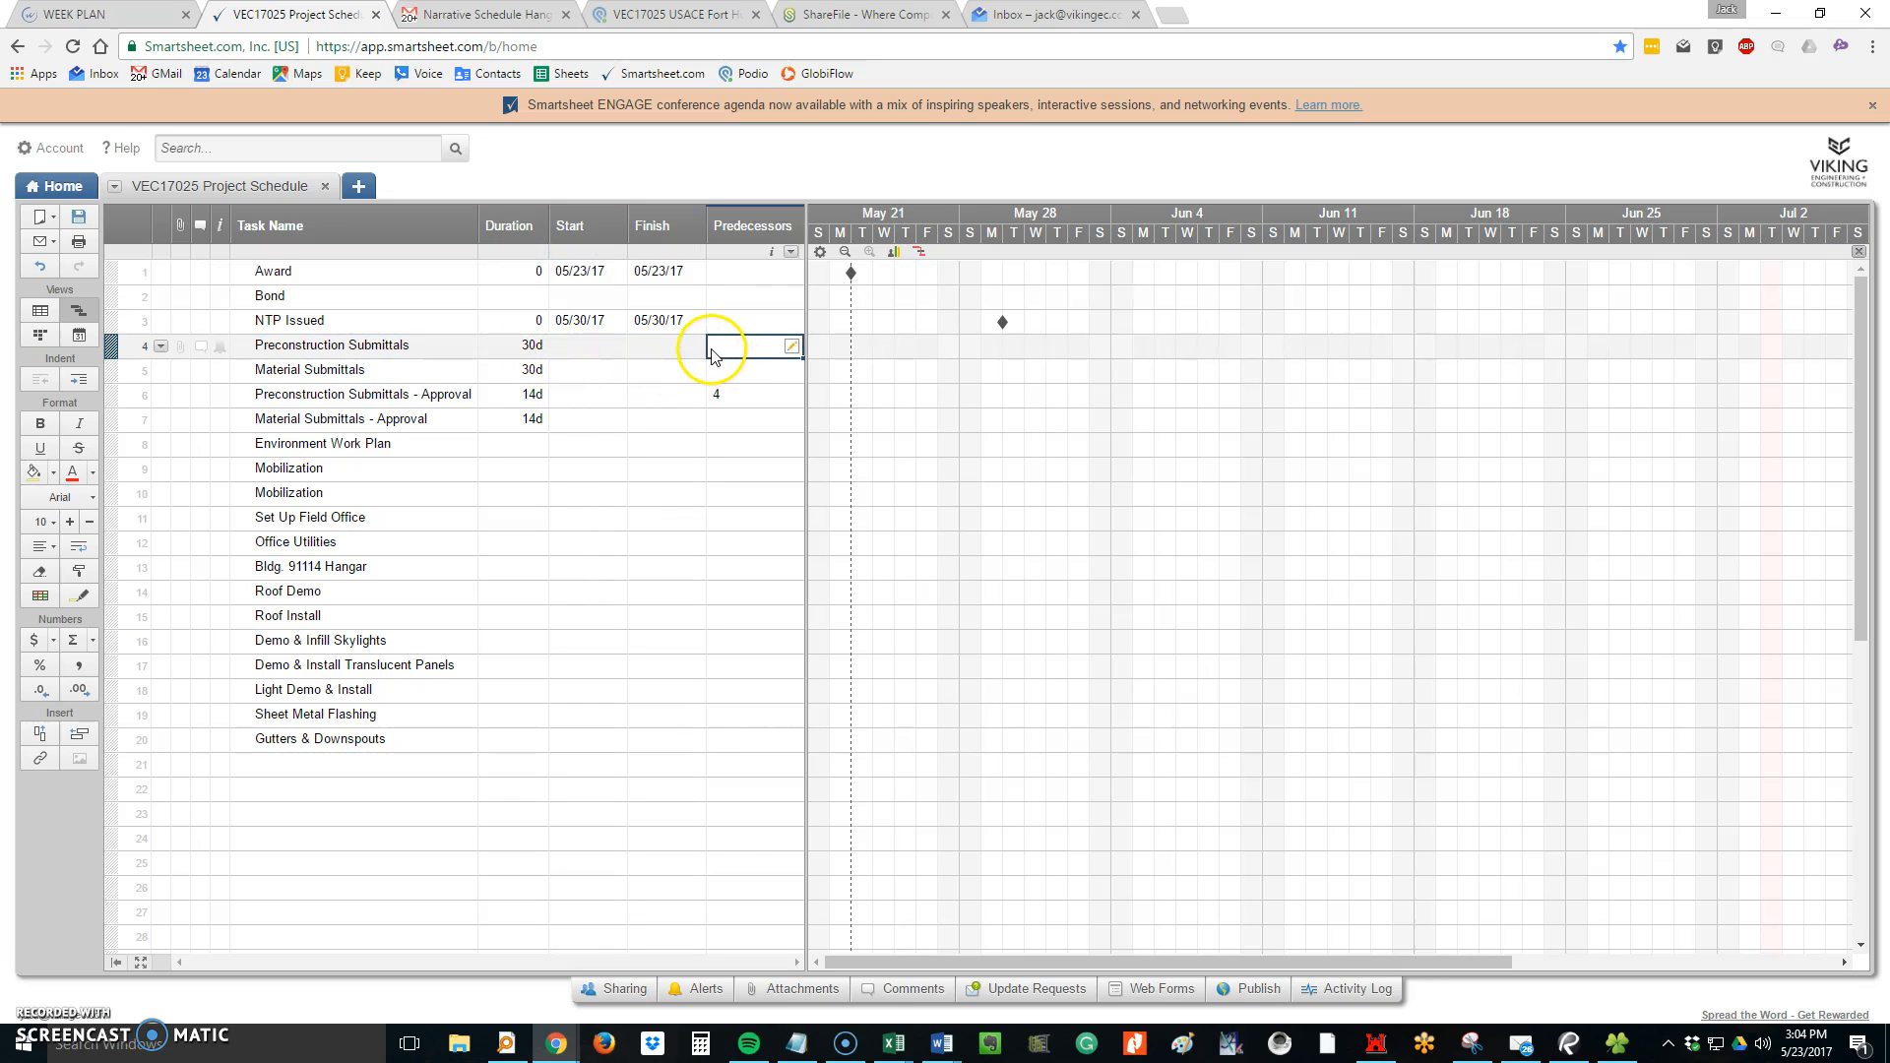
type("1")
key("Return")
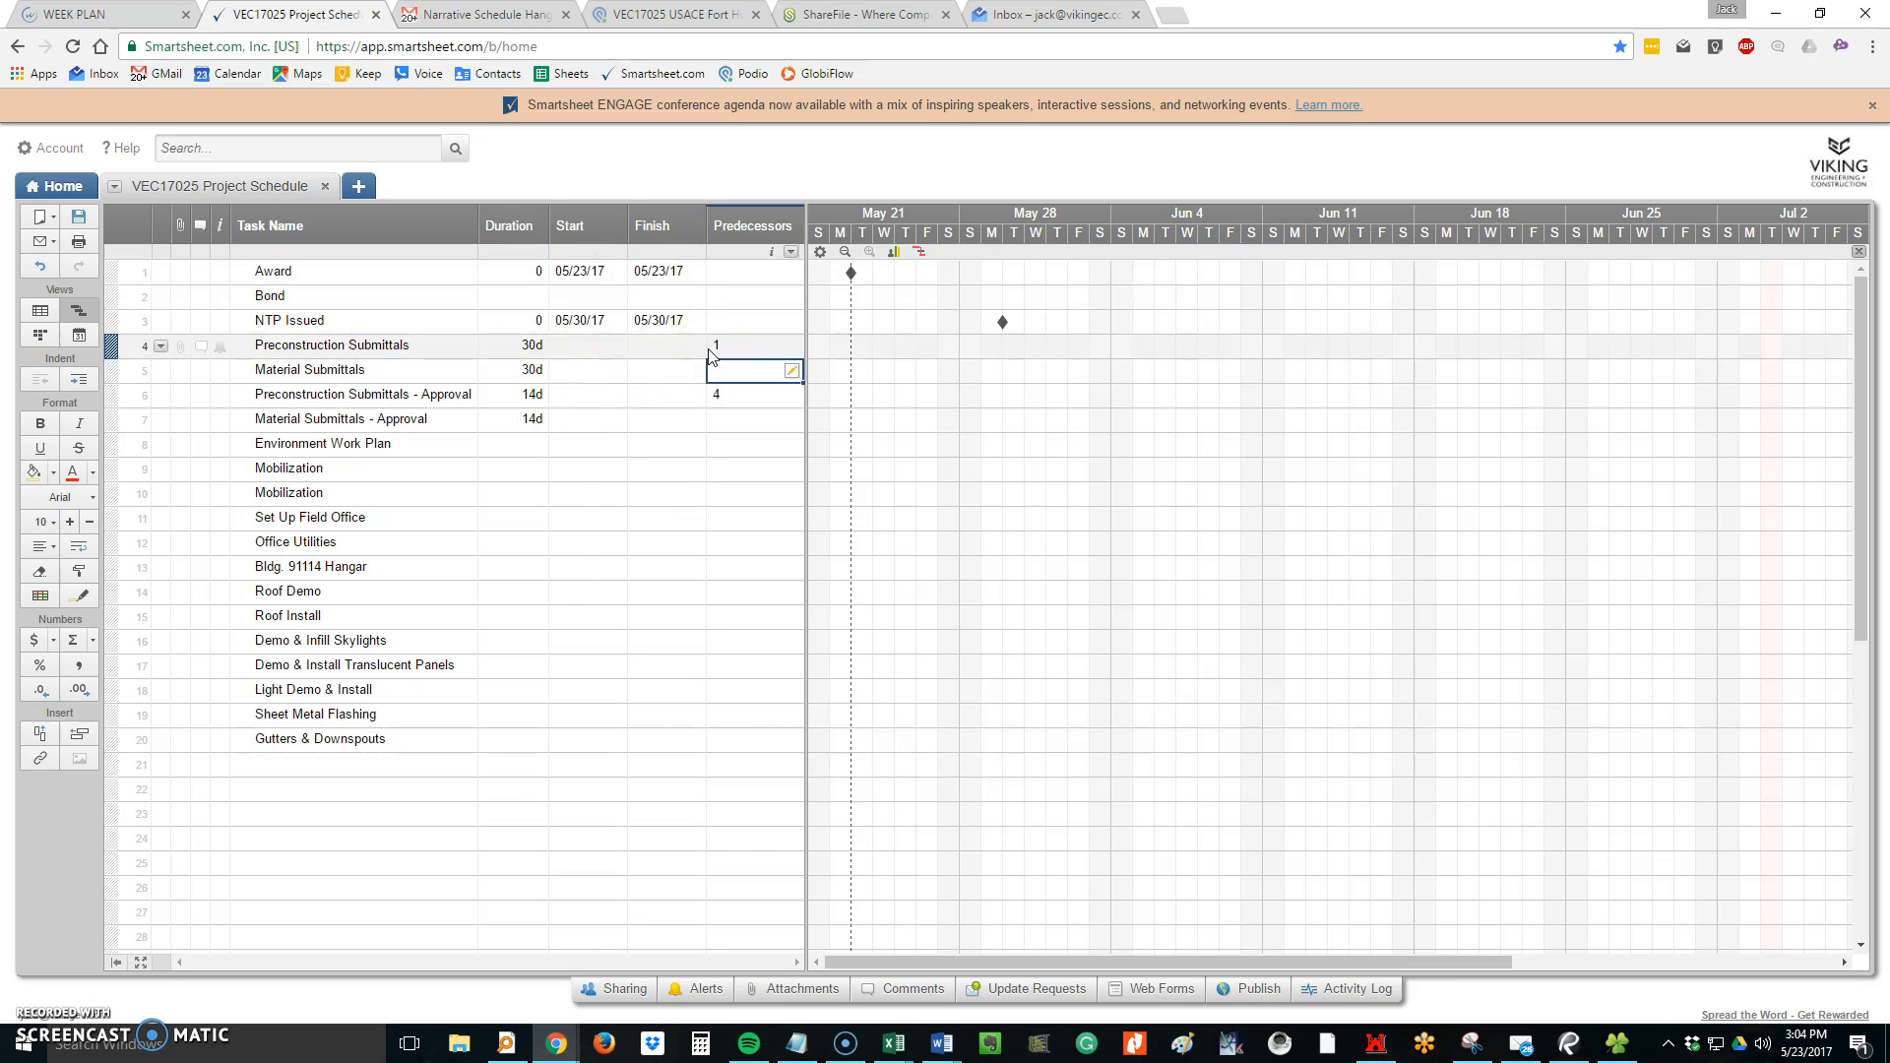
left_click(738, 295)
type("1")
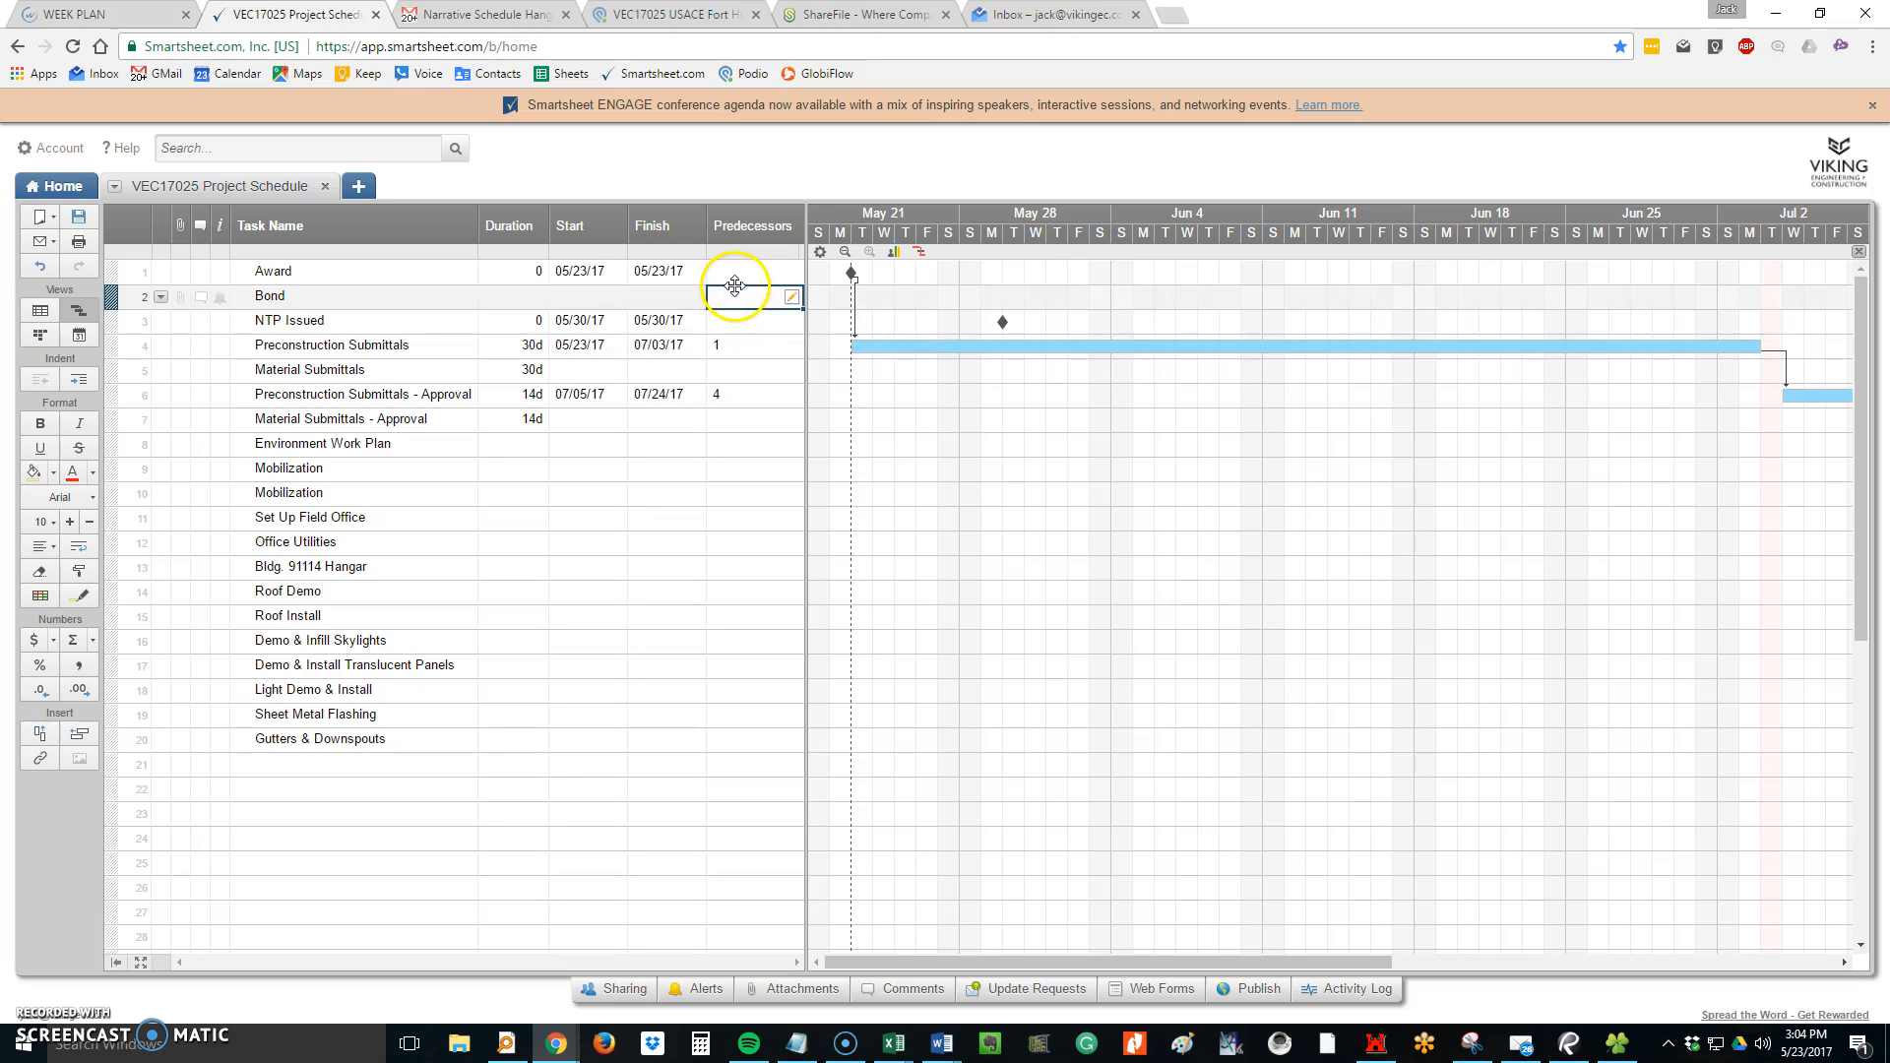
key("Return")
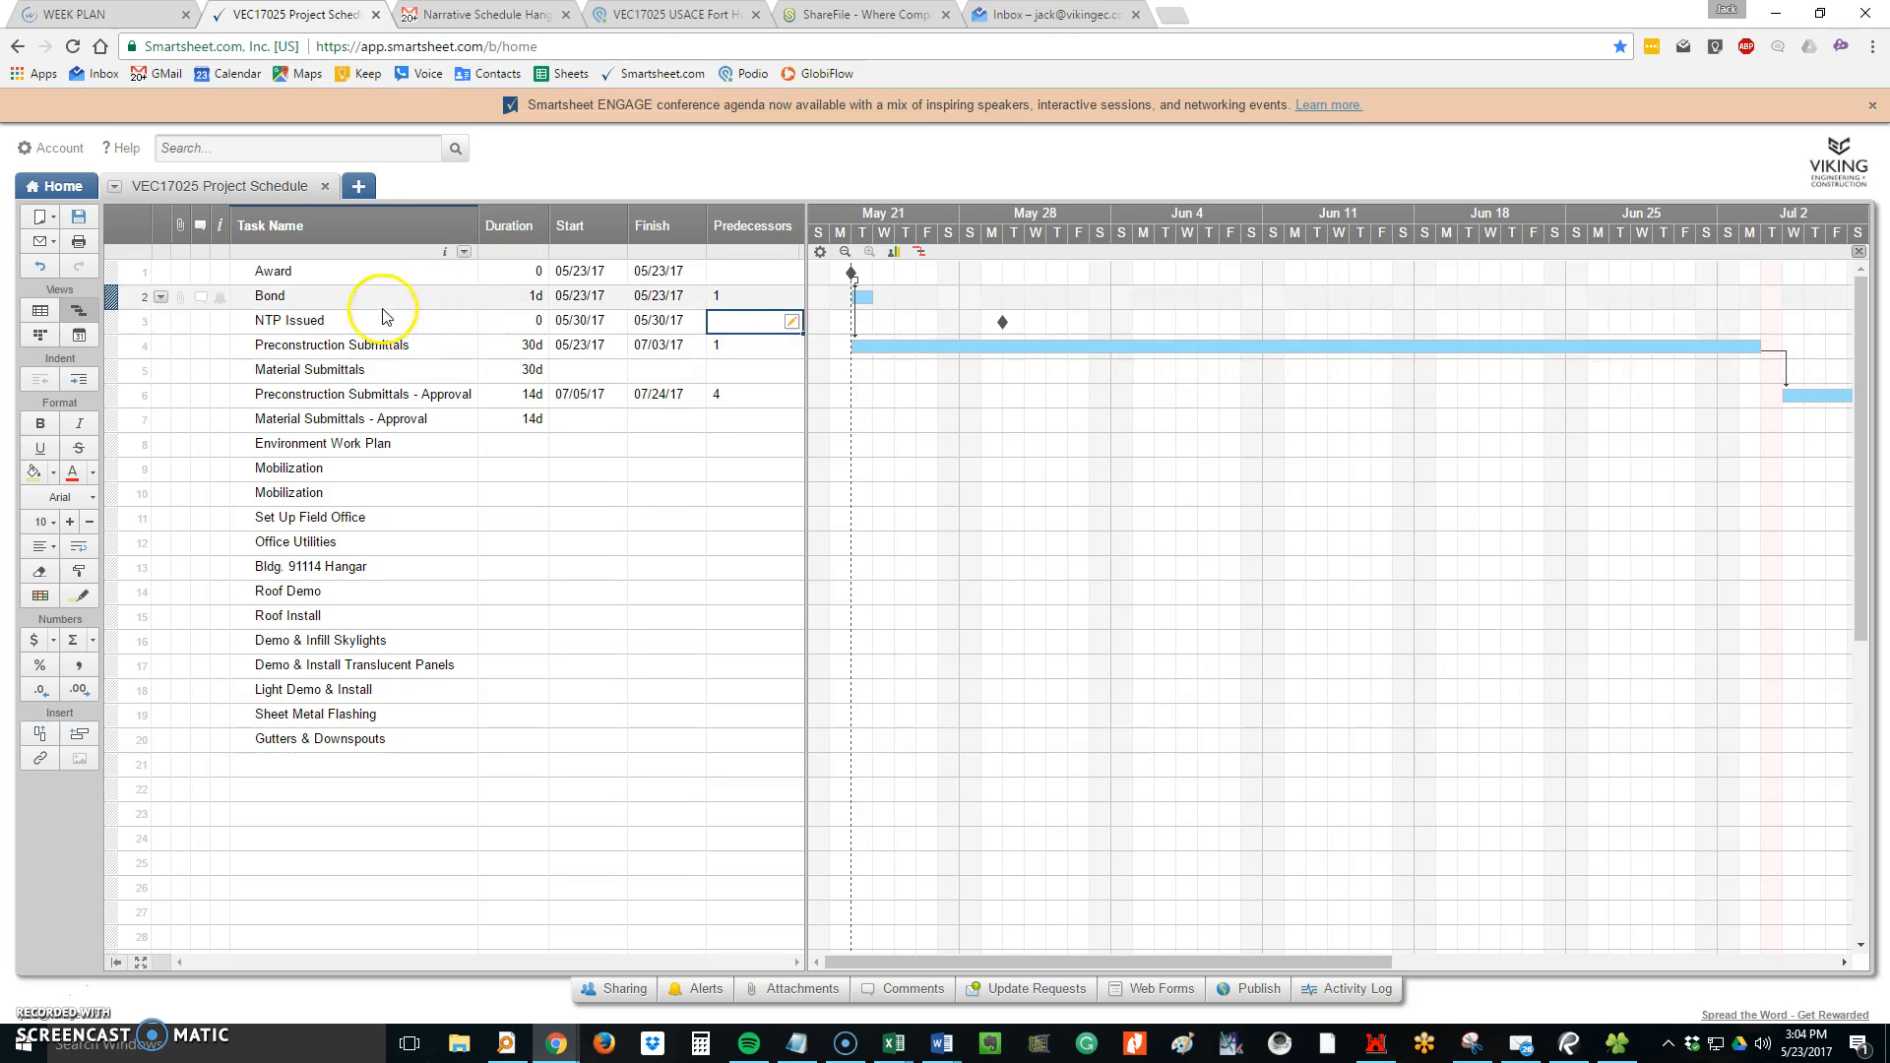
Insert a new row between Bond and NTP Issued and name the task Bond Approval
left_click(296, 321)
left_click(115, 325)
right_click(115, 325)
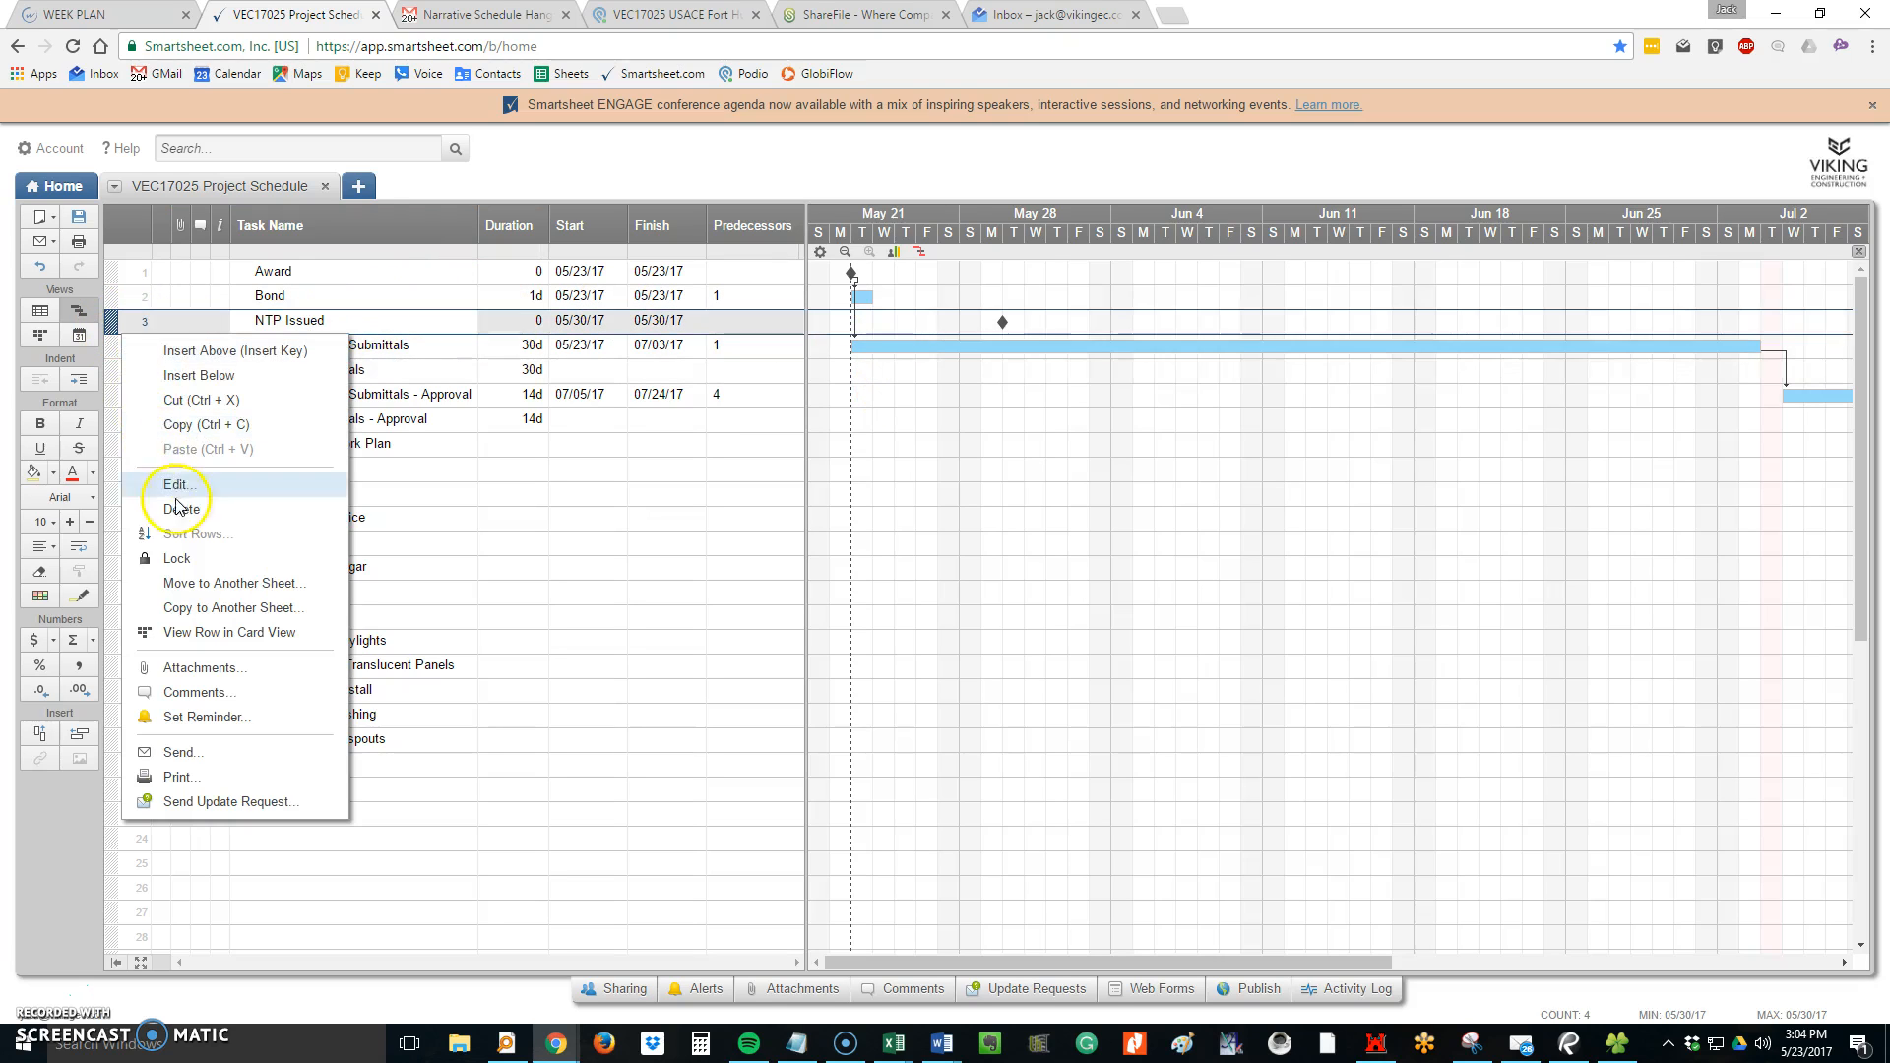
left_click(187, 371)
left_click(269, 322)
type("Bond Alpproval")
key("Return")
left_click(278, 328)
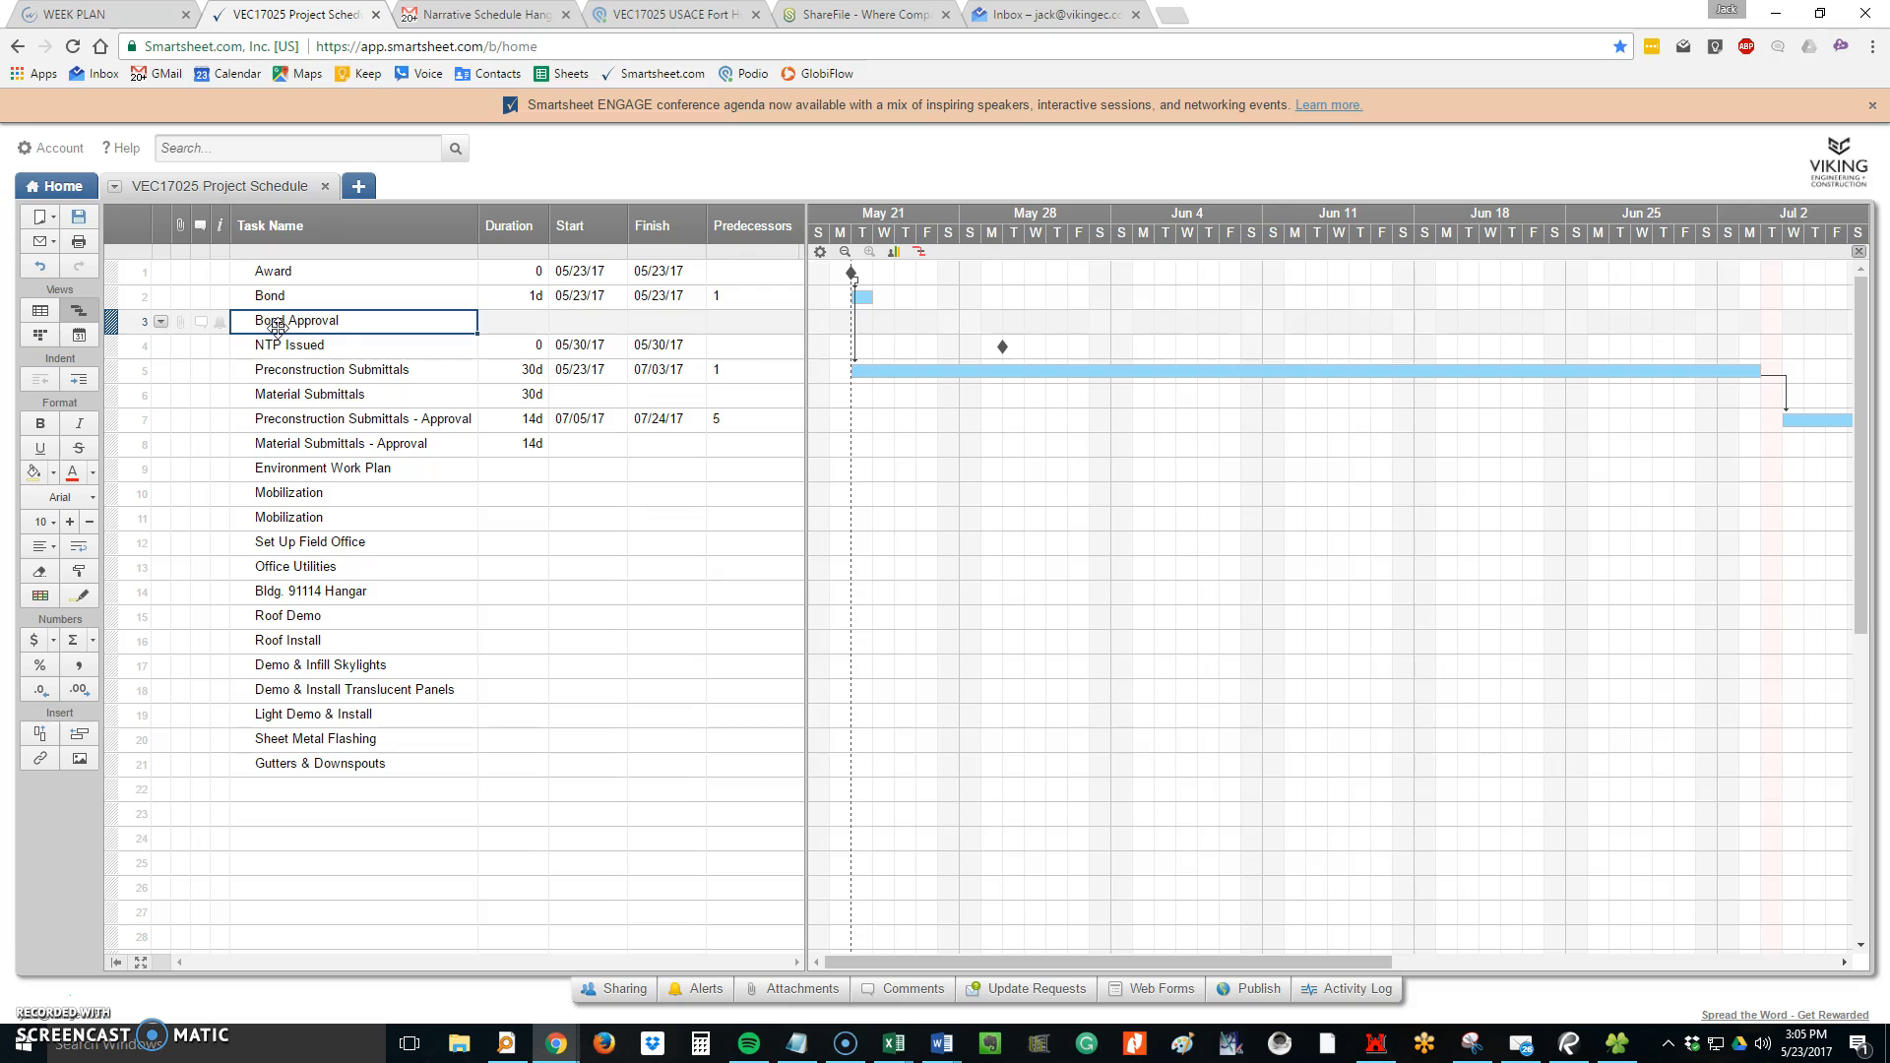
Give Bond Approval a duration of 7 days and row 2, Bond, as its predecessor
key("Tab")
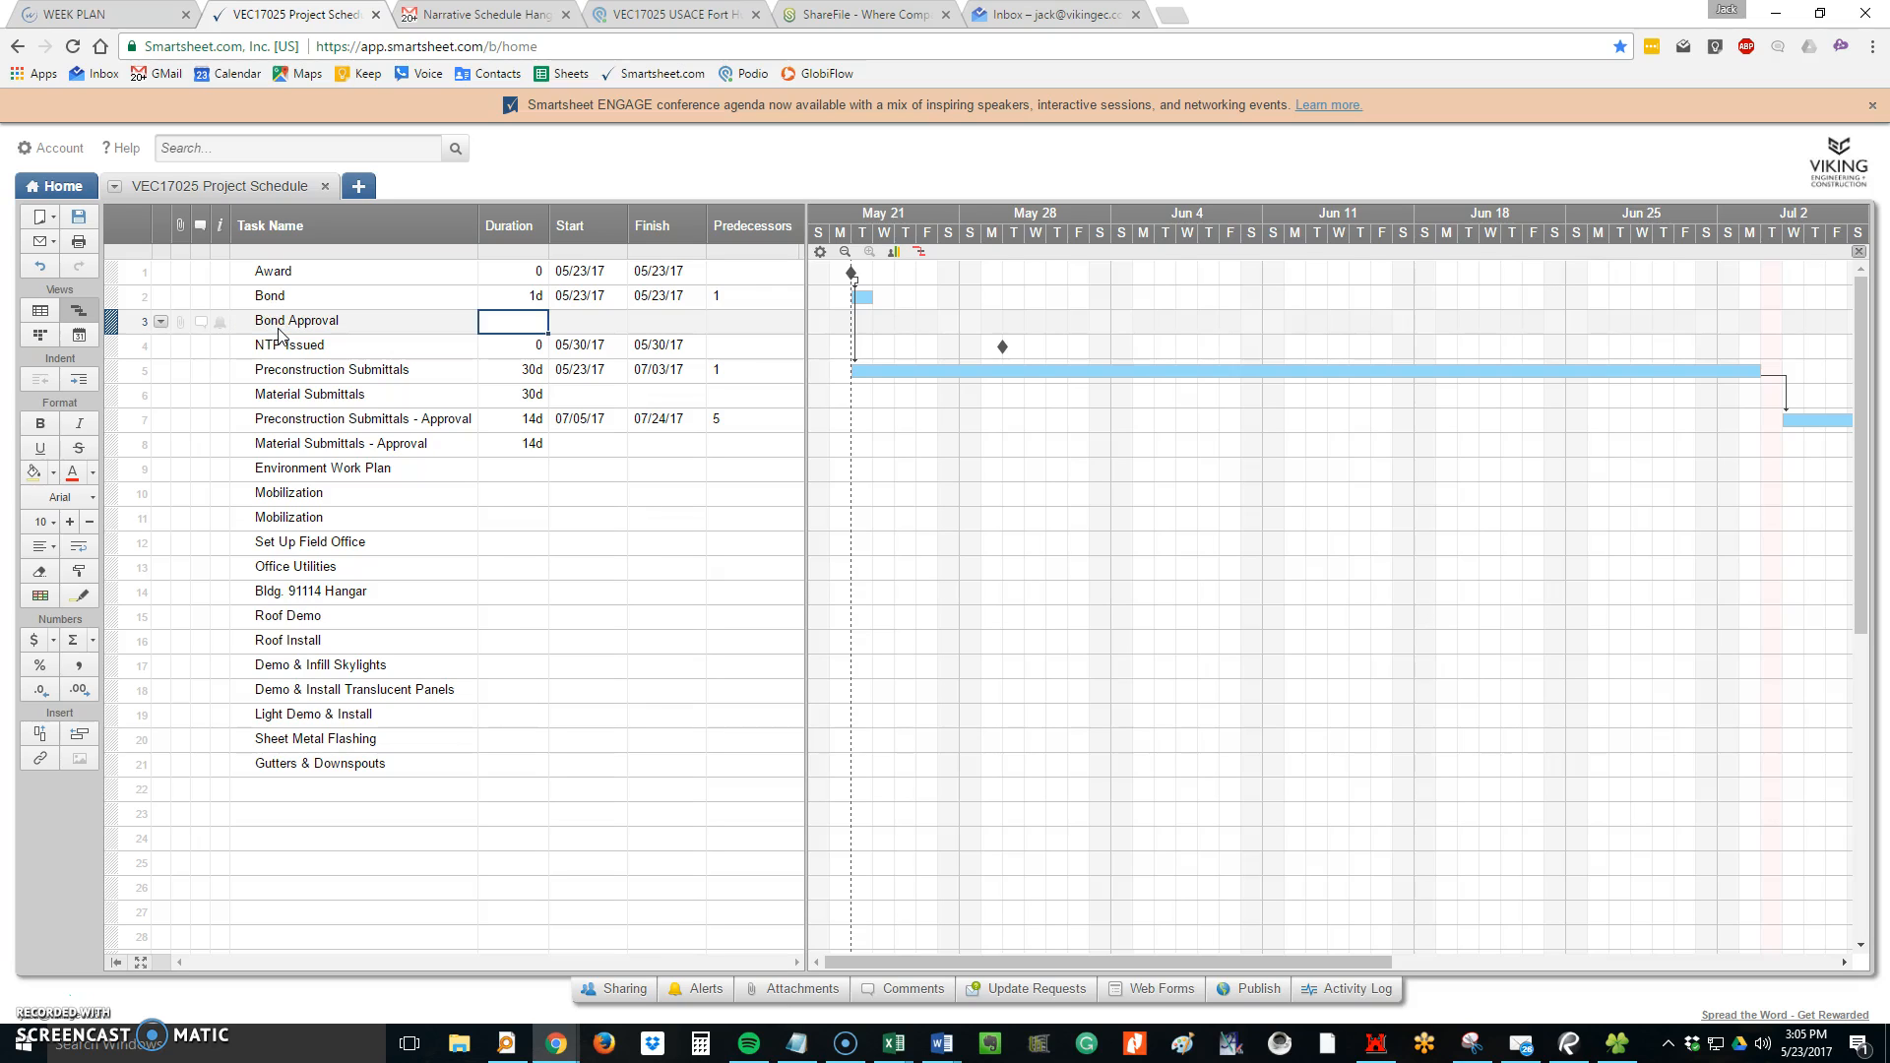
type("7")
key("Tab")
key("Tab")
key("Tab")
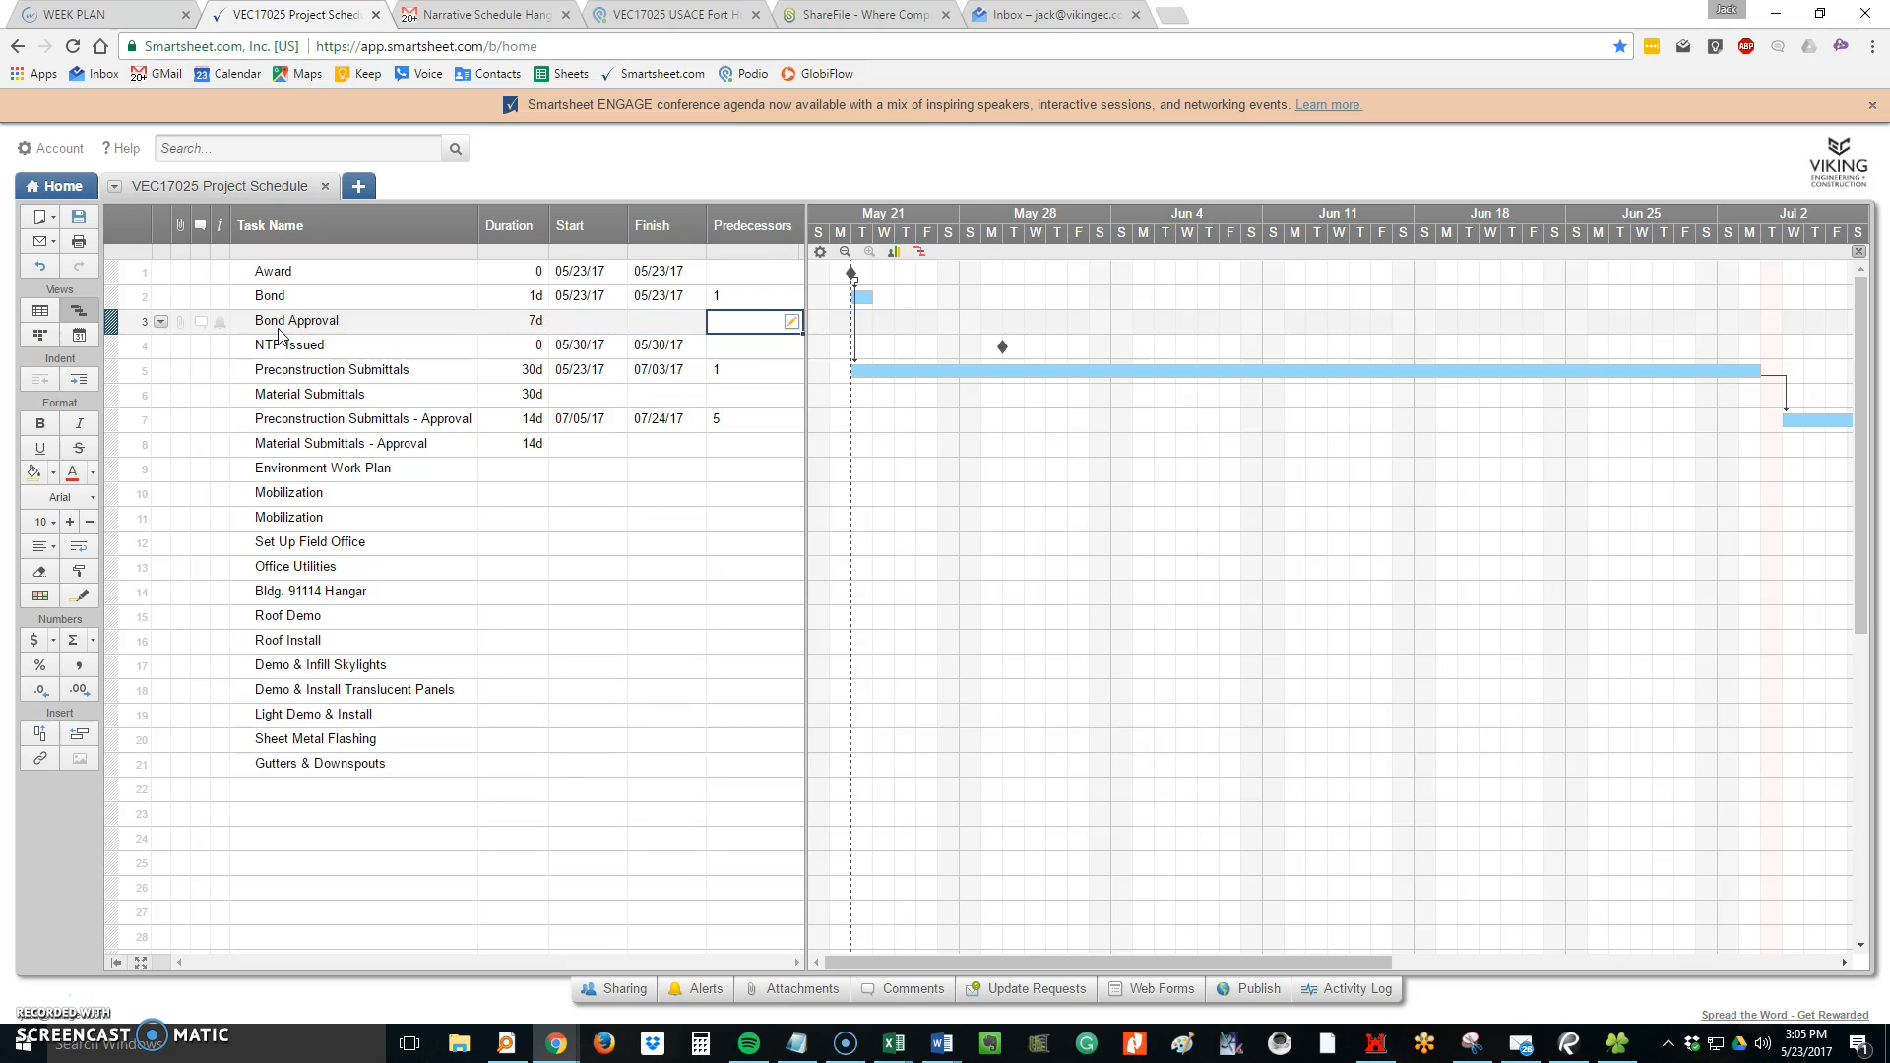
type("2")
key("Return")
Set row 3, Bond Approval, as the predecessor of NTP Issued
key("Up")
key("Down")
type("3")
key("Return")
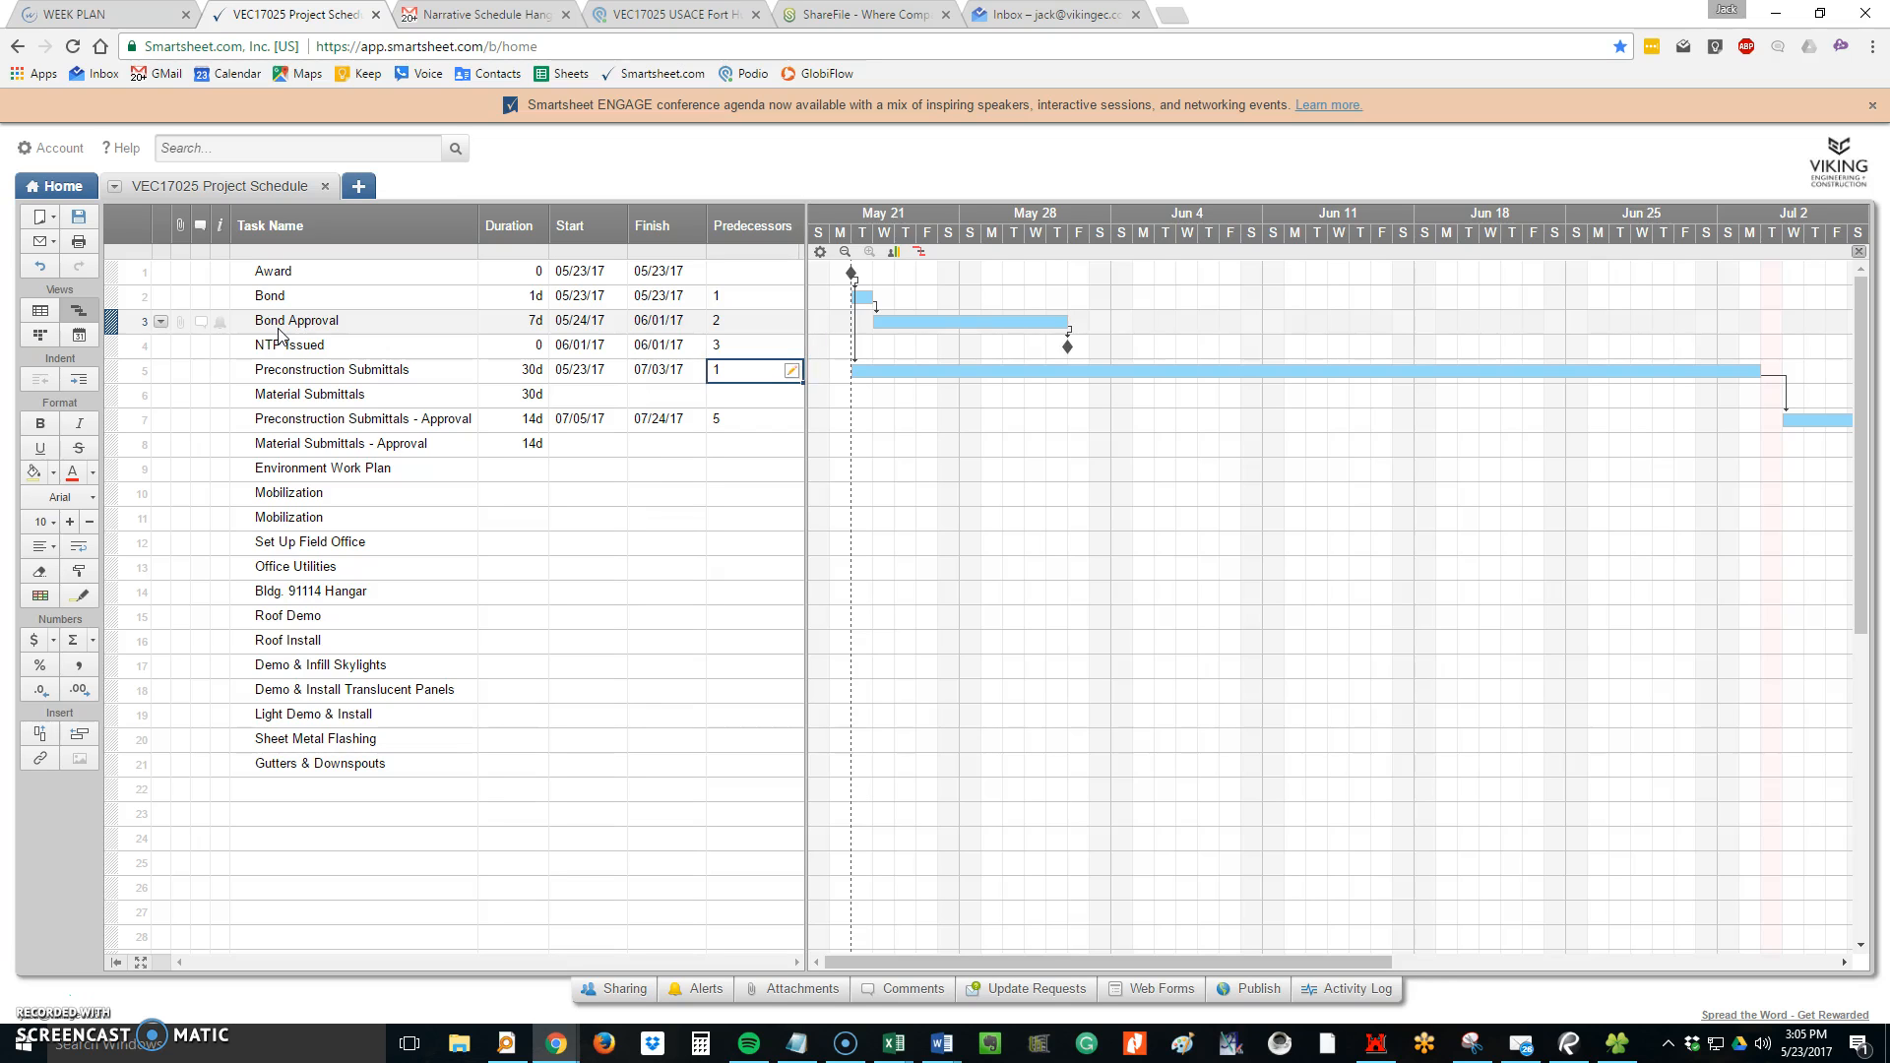
Configure the Gantt timeline display to open to today's date and label the bars with Task Name
left_click(823, 253)
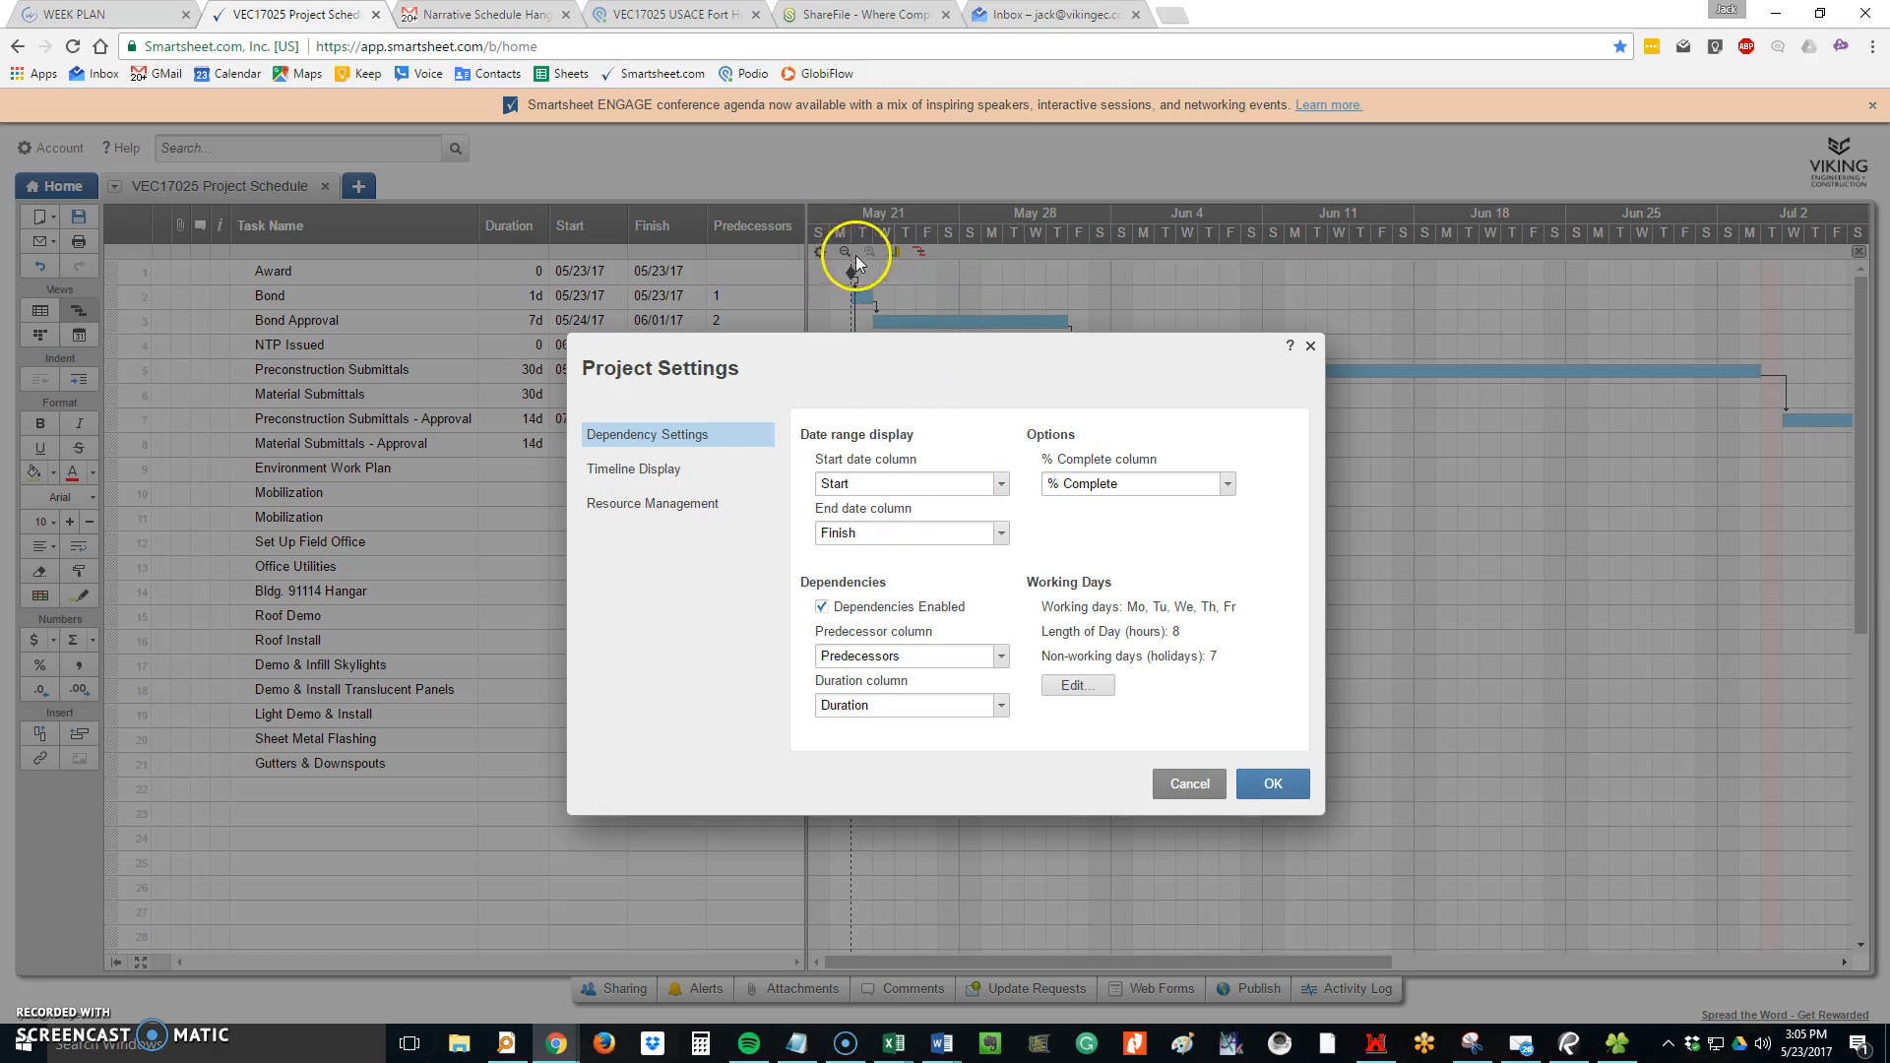
left_click(633, 470)
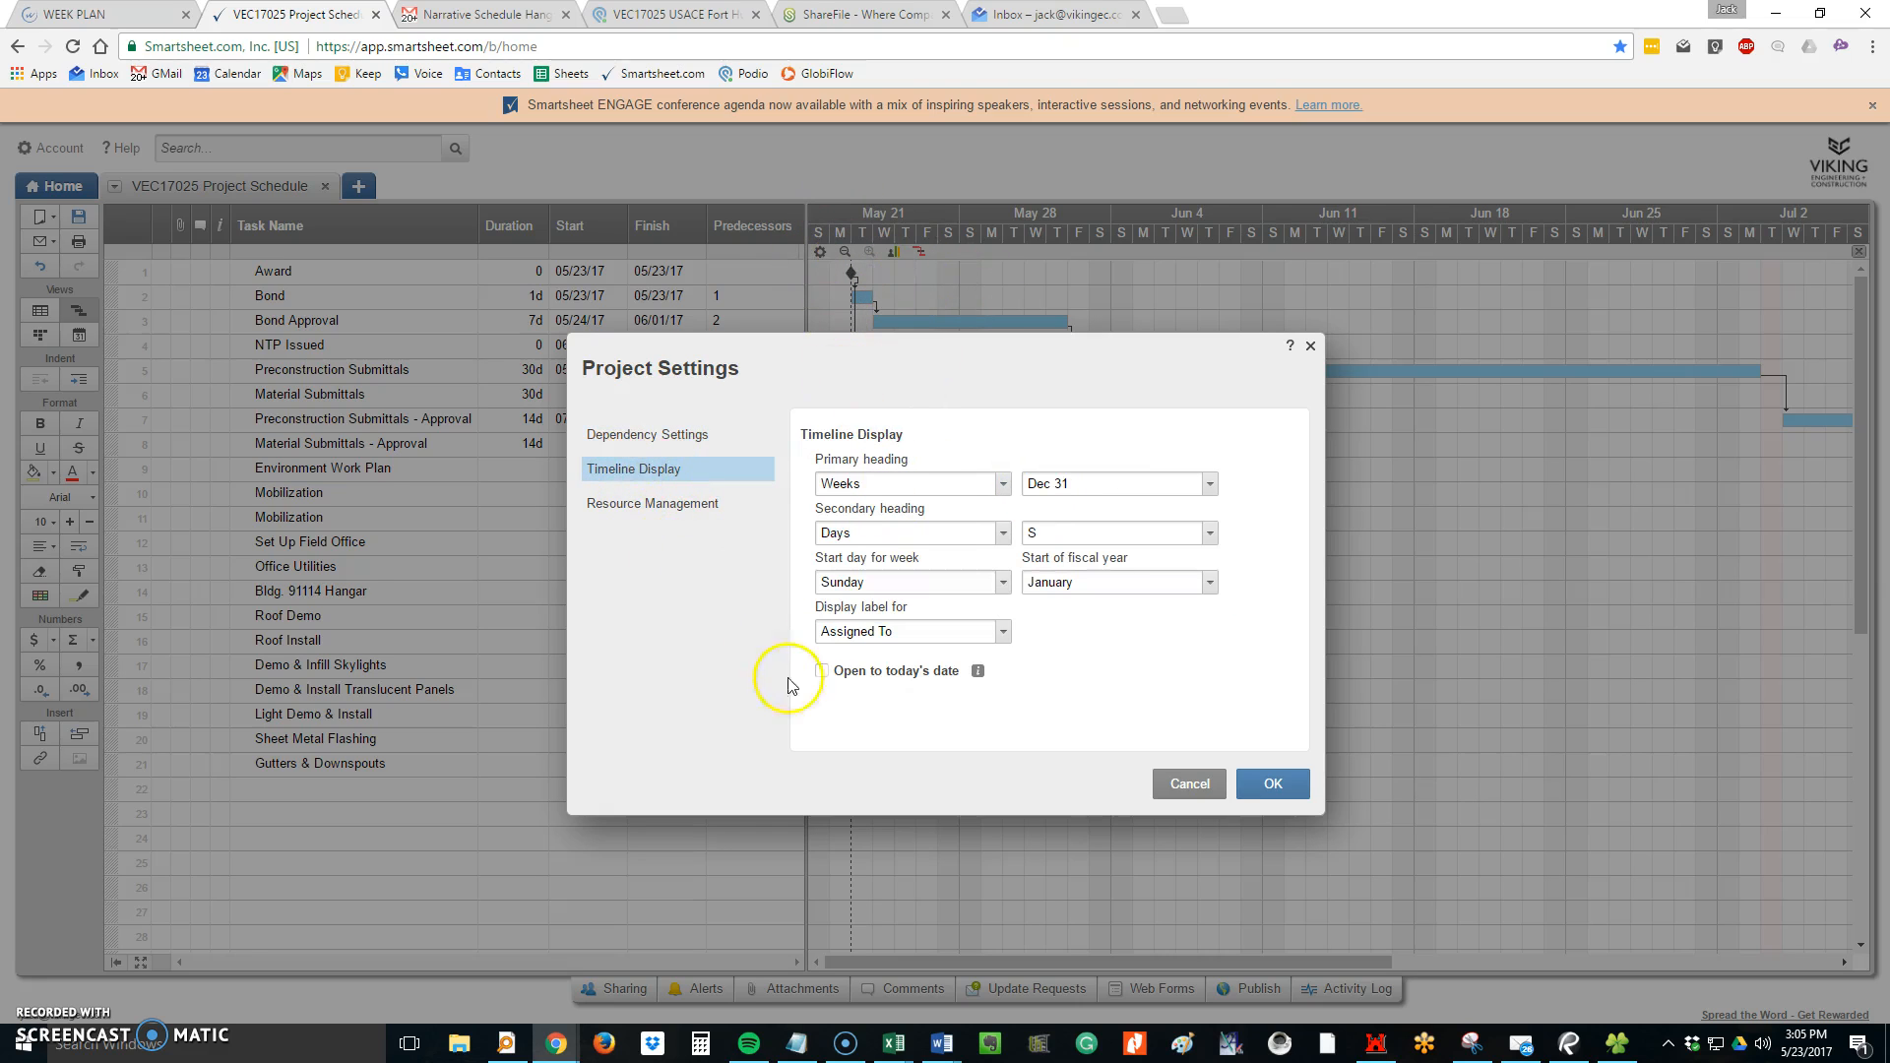
left_click(821, 671)
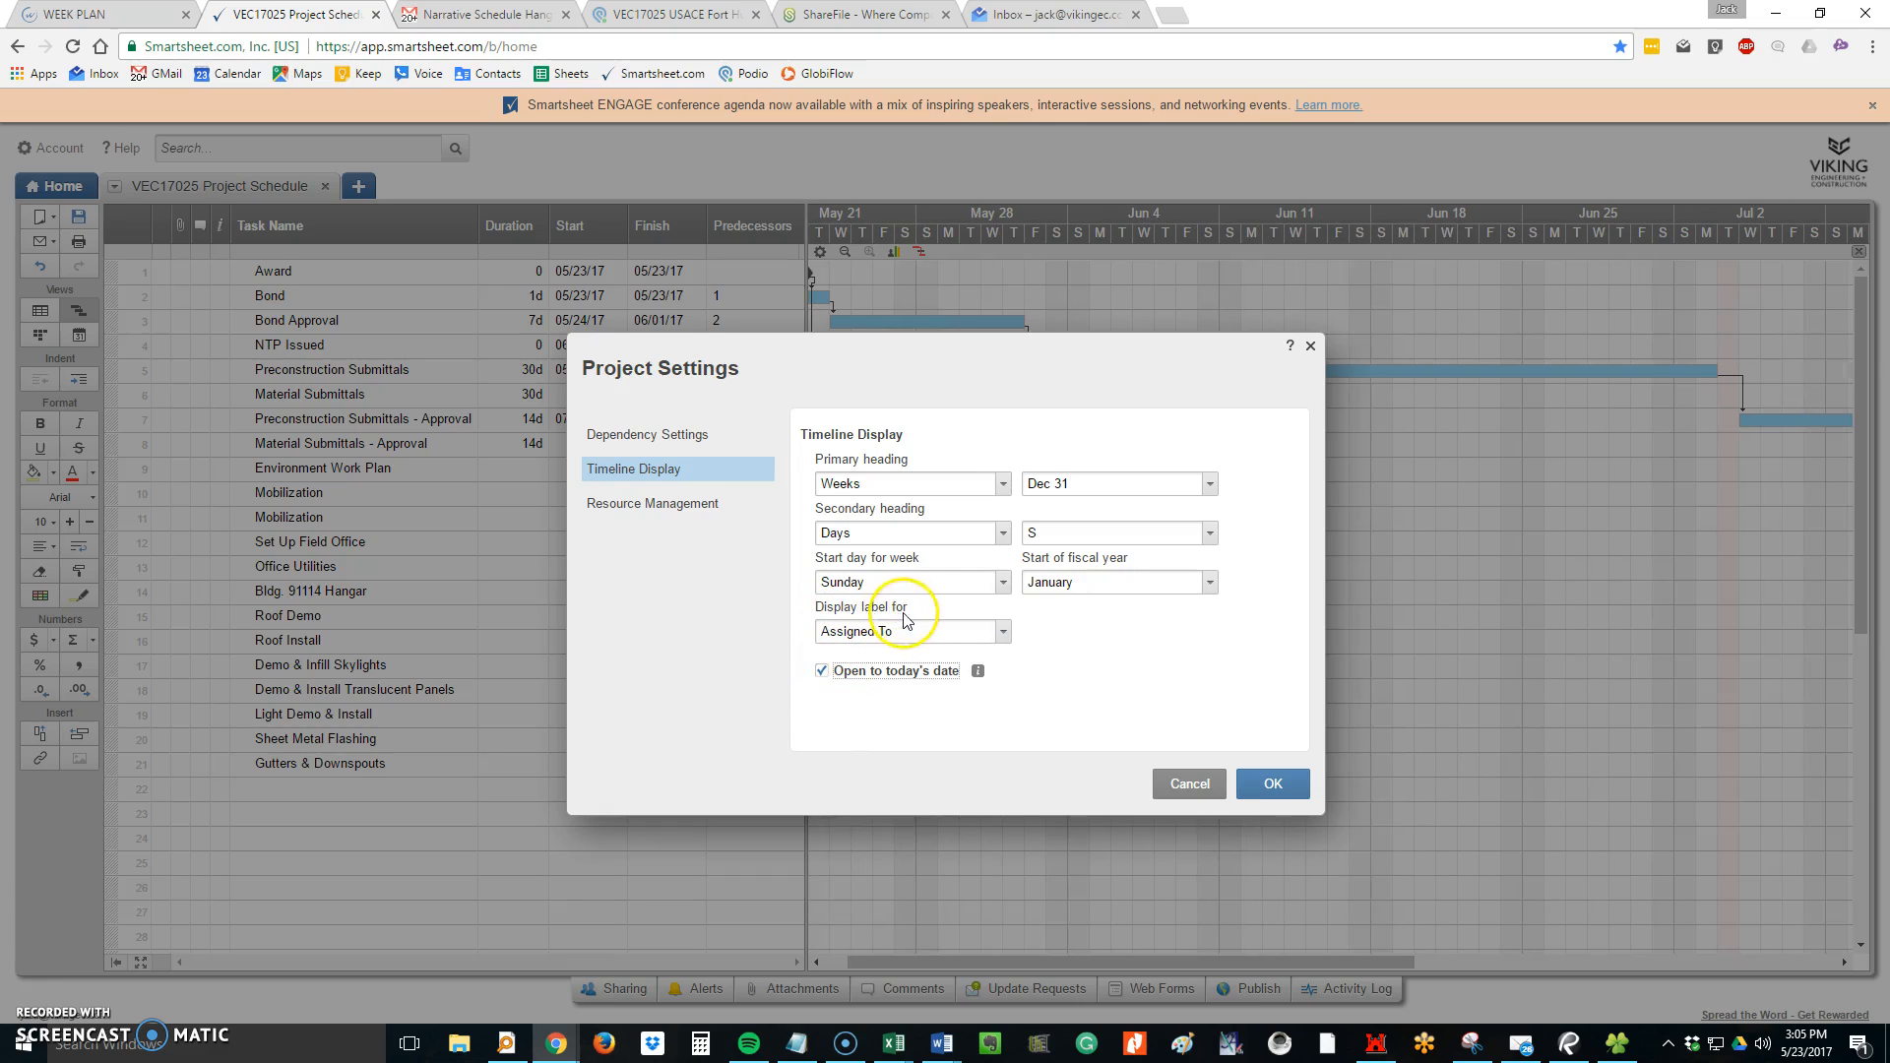
left_click(906, 631)
left_click(929, 654)
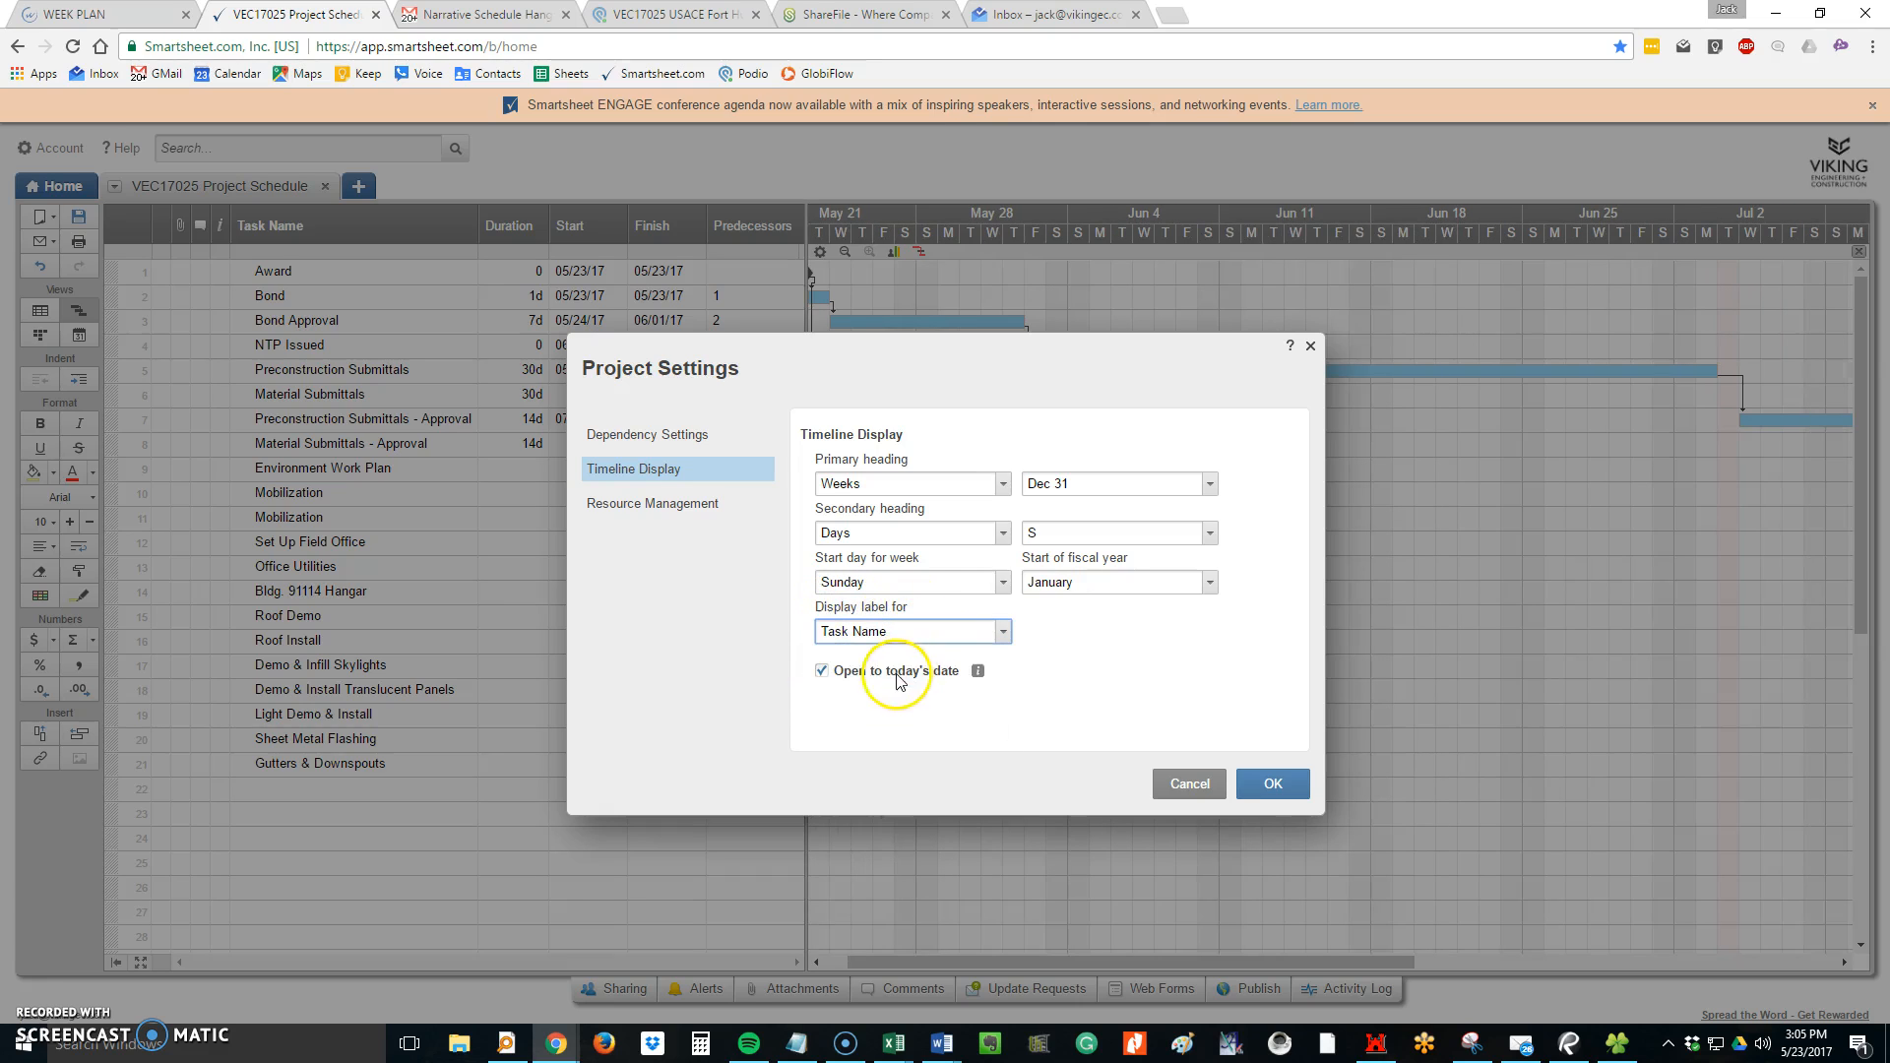
left_click(1246, 785)
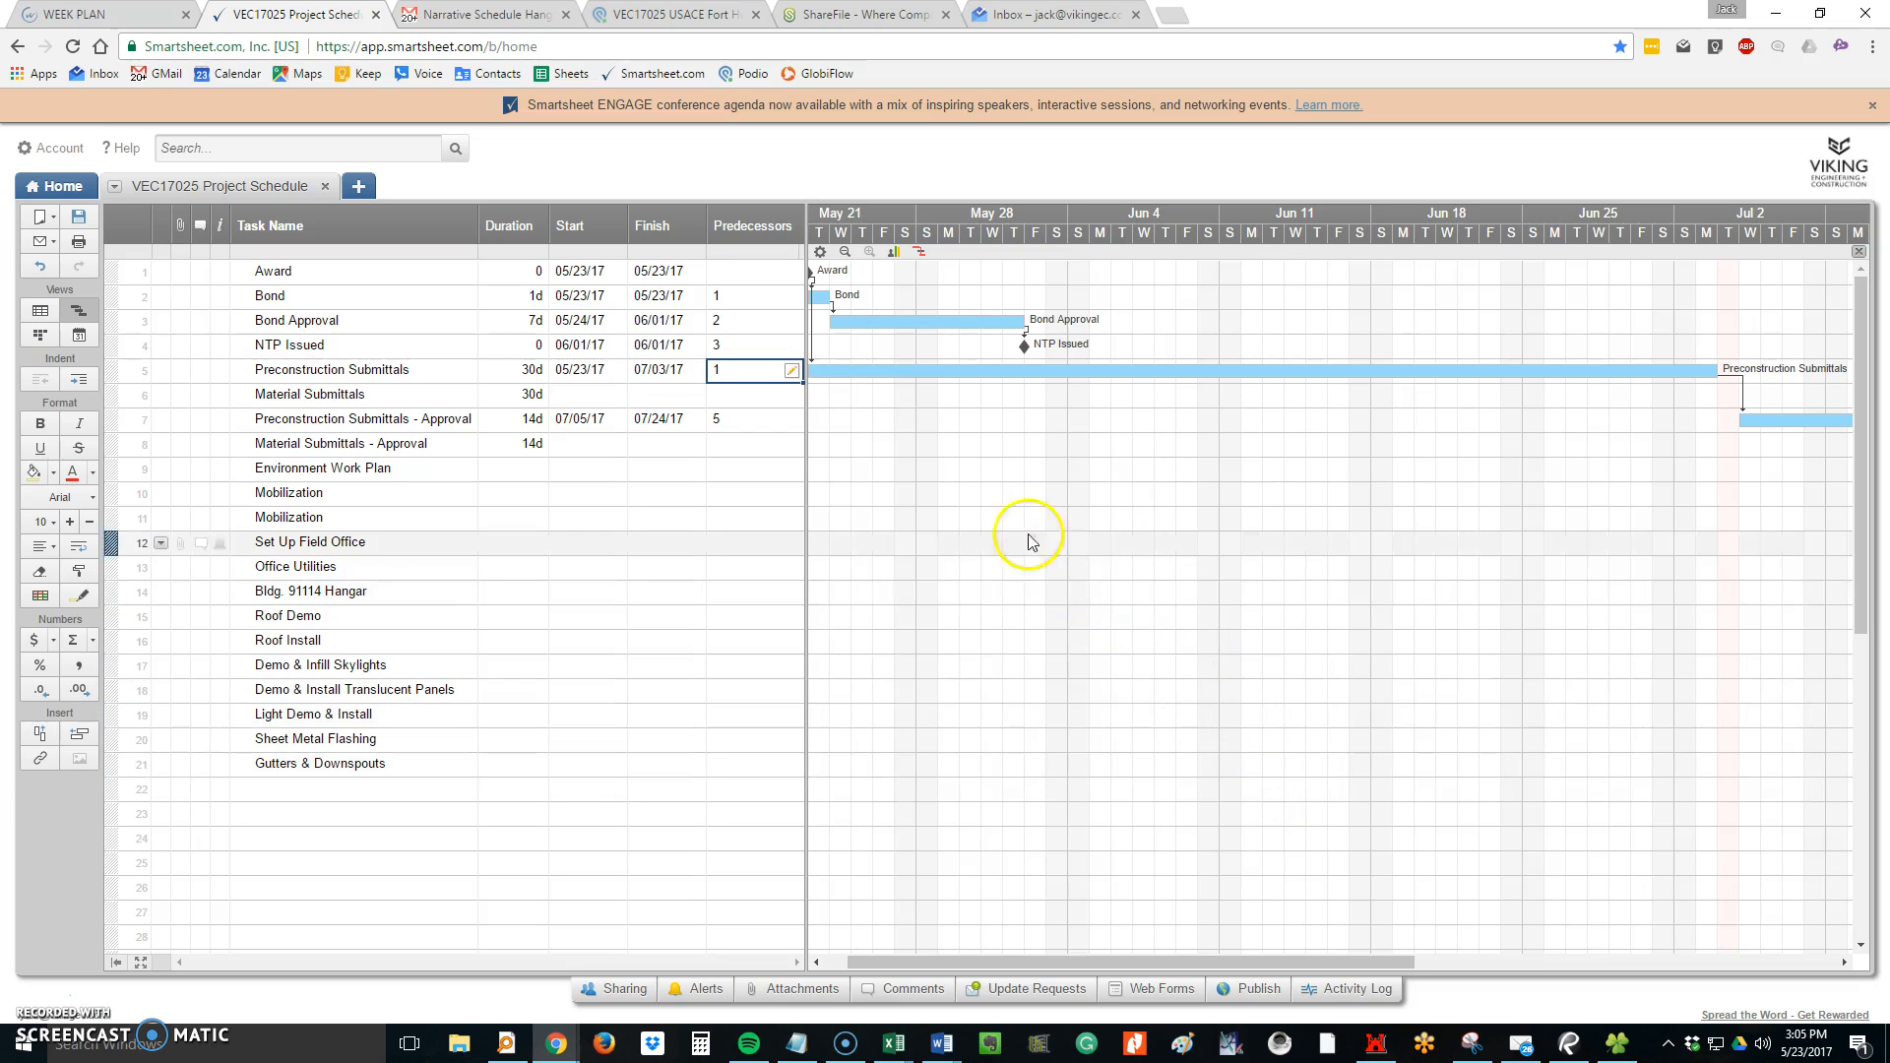
Set the predecessor of Material Submittals to 5SS and that of Material Submittals - Approval to row 6
left_click_drag(1034, 962, 1010, 962)
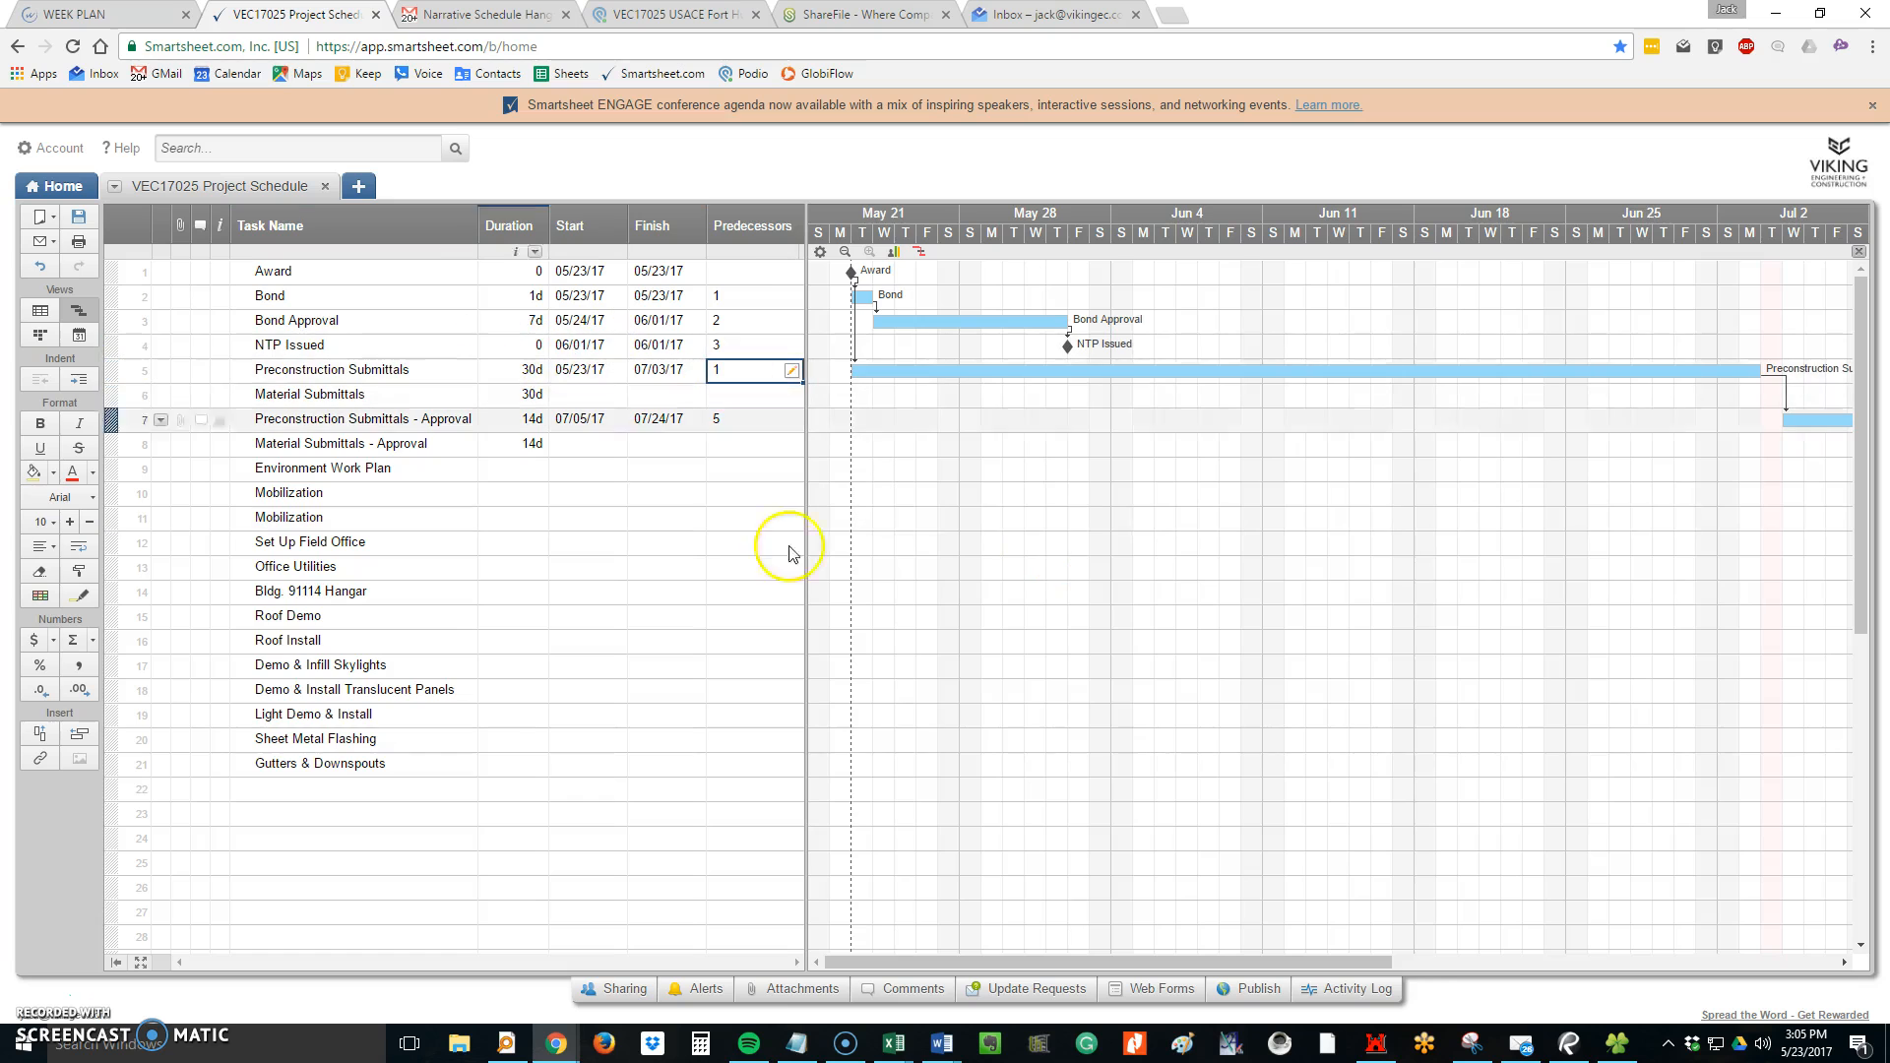
left_click(843, 252)
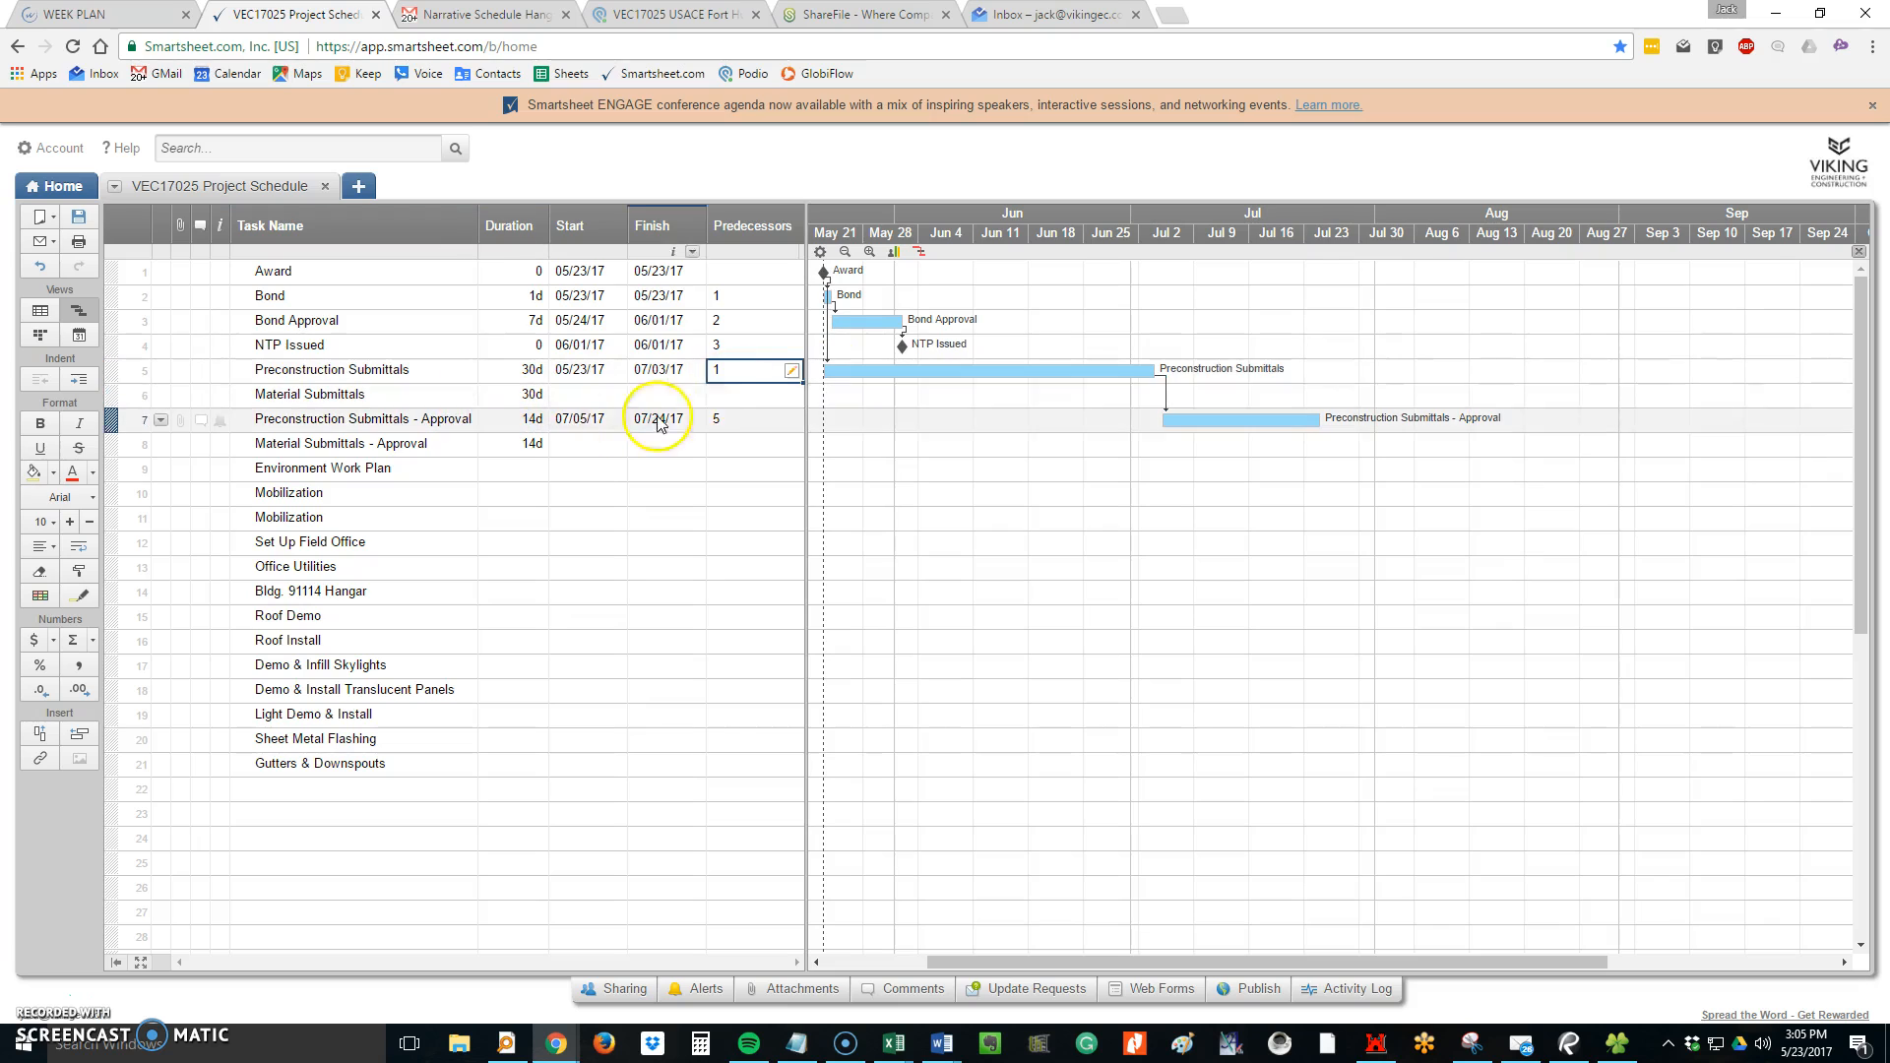
left_click(763, 401)
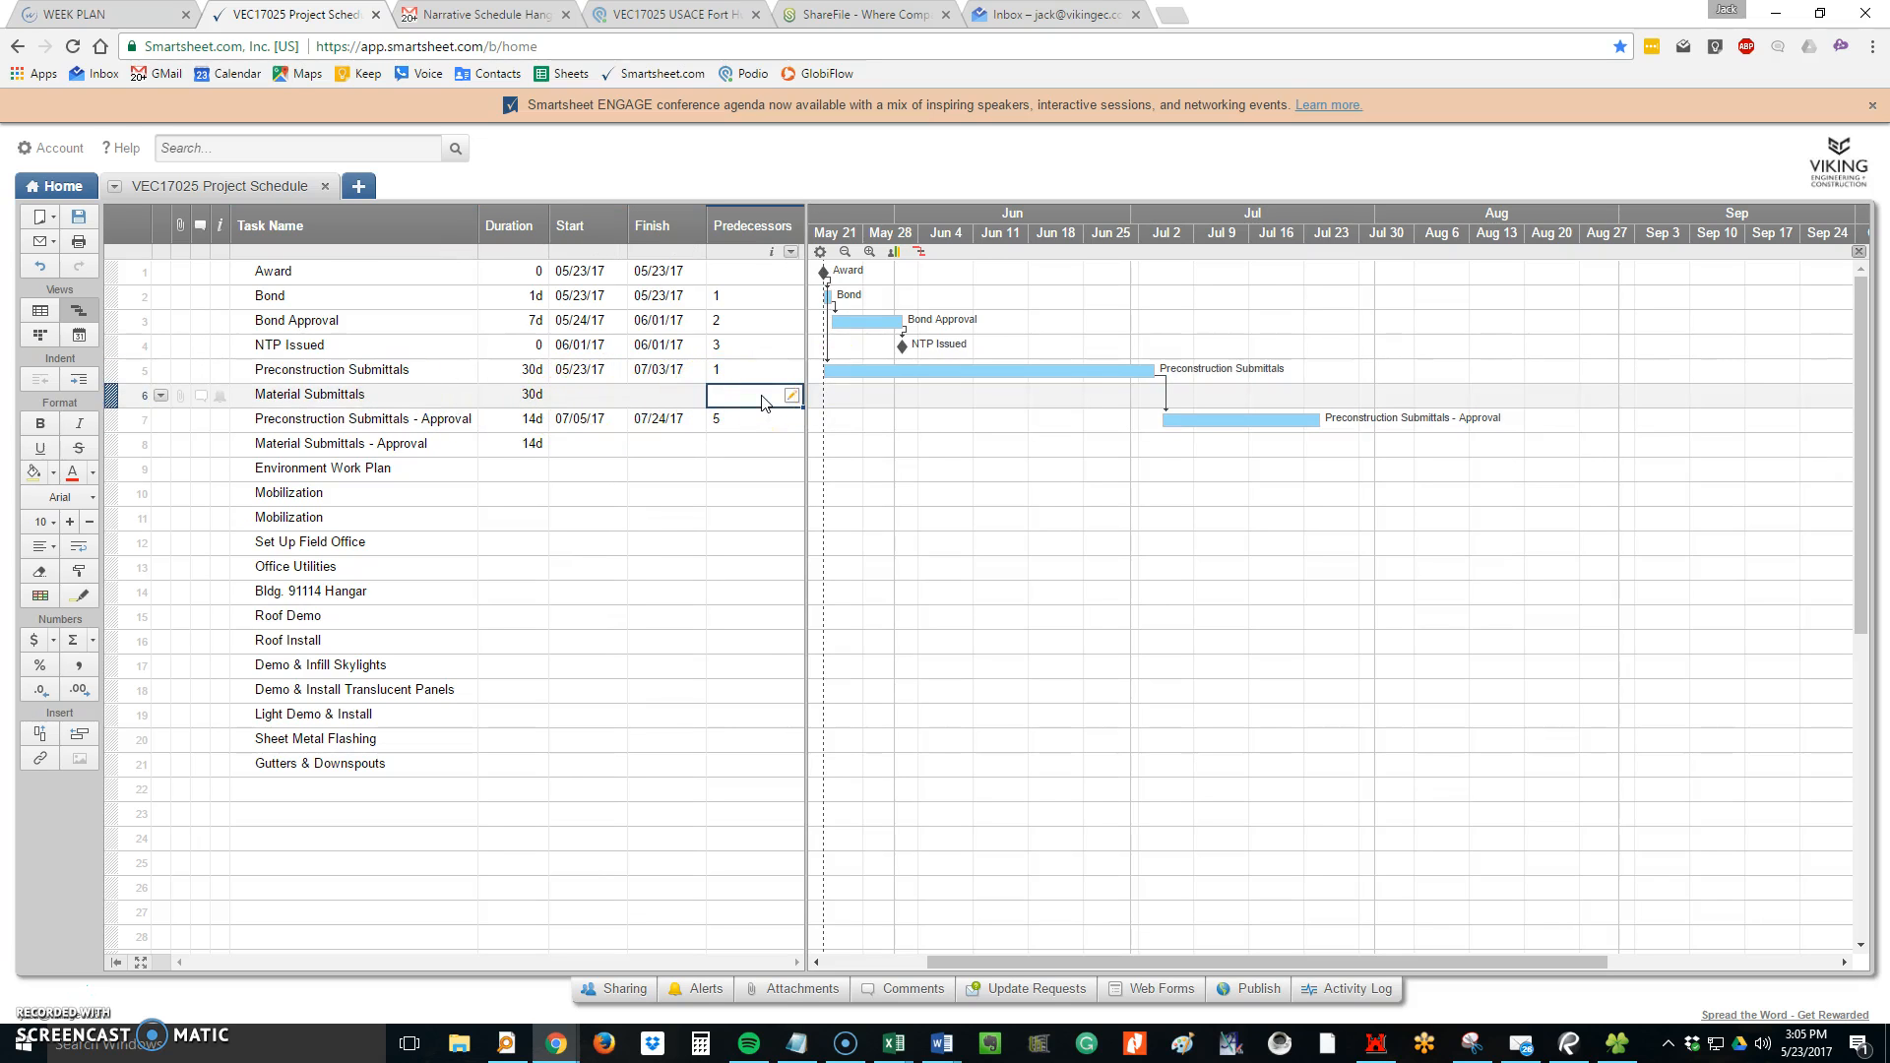
type("5ss")
key("Return")
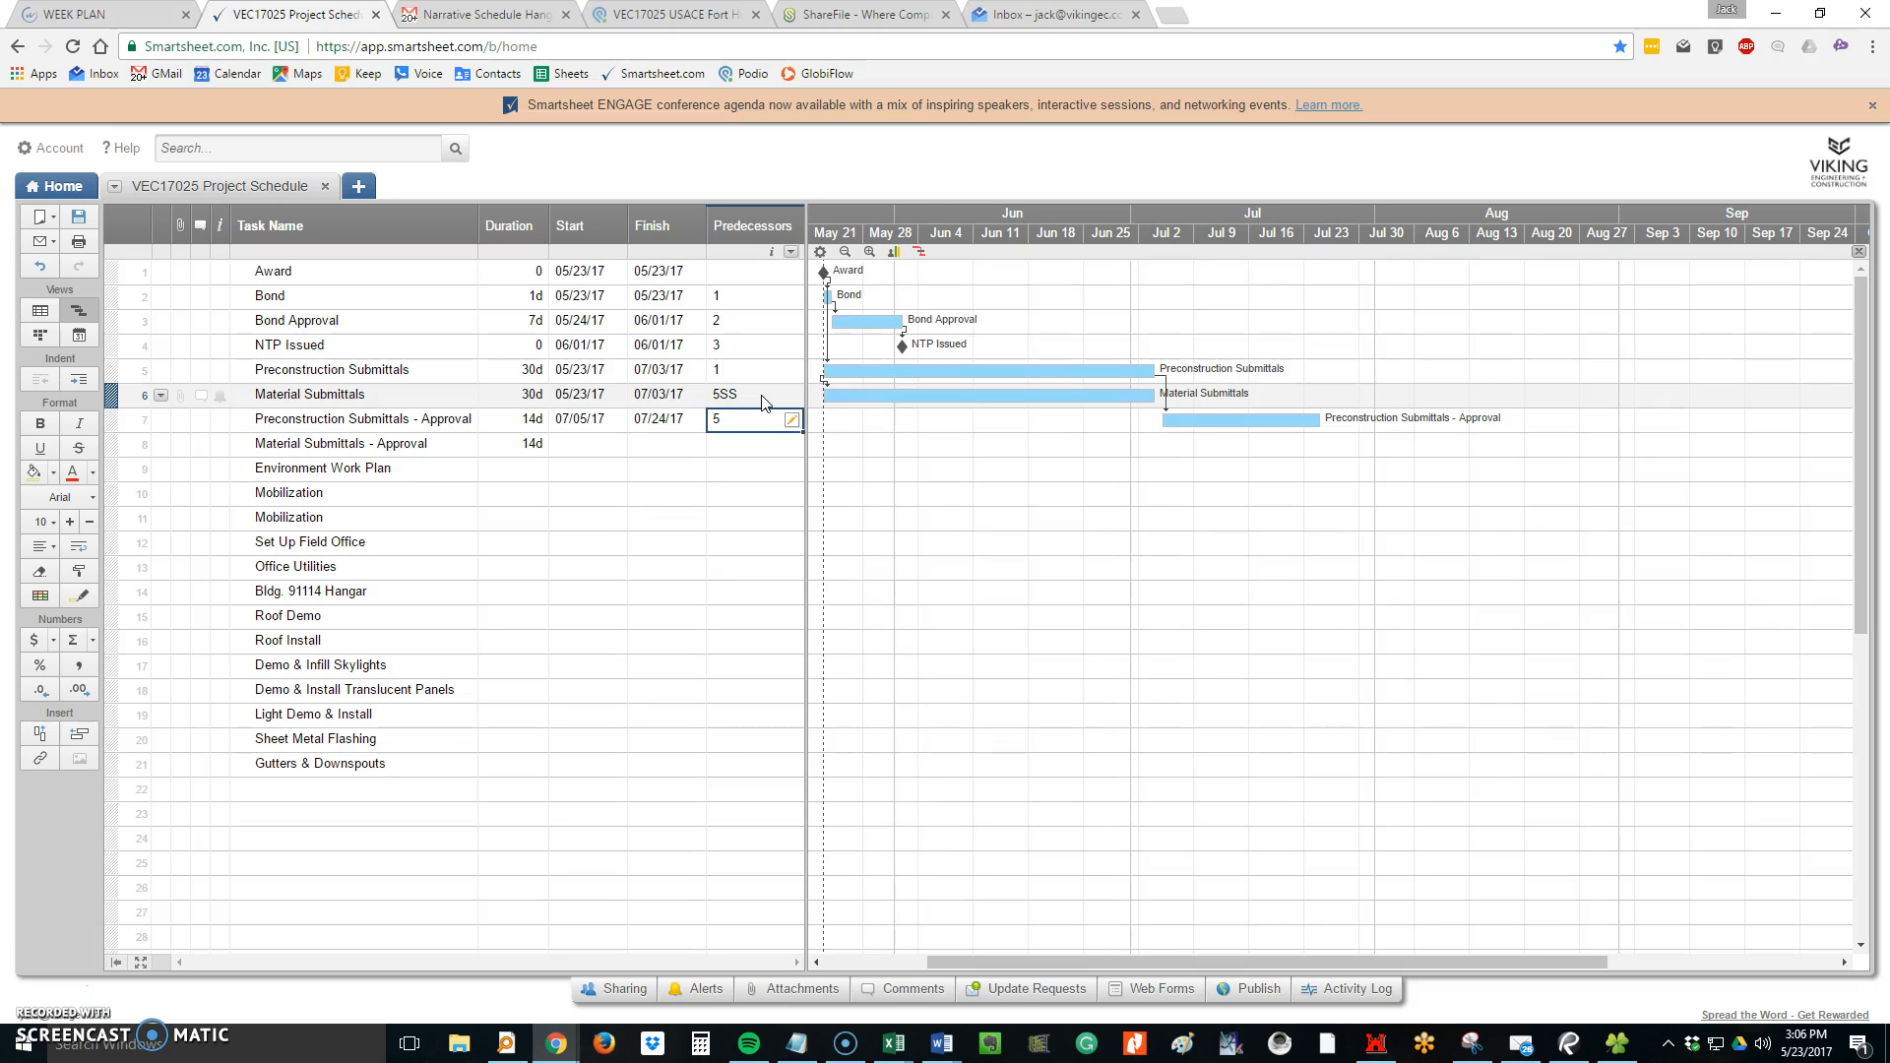
key("Return")
type("6")
key("Return")
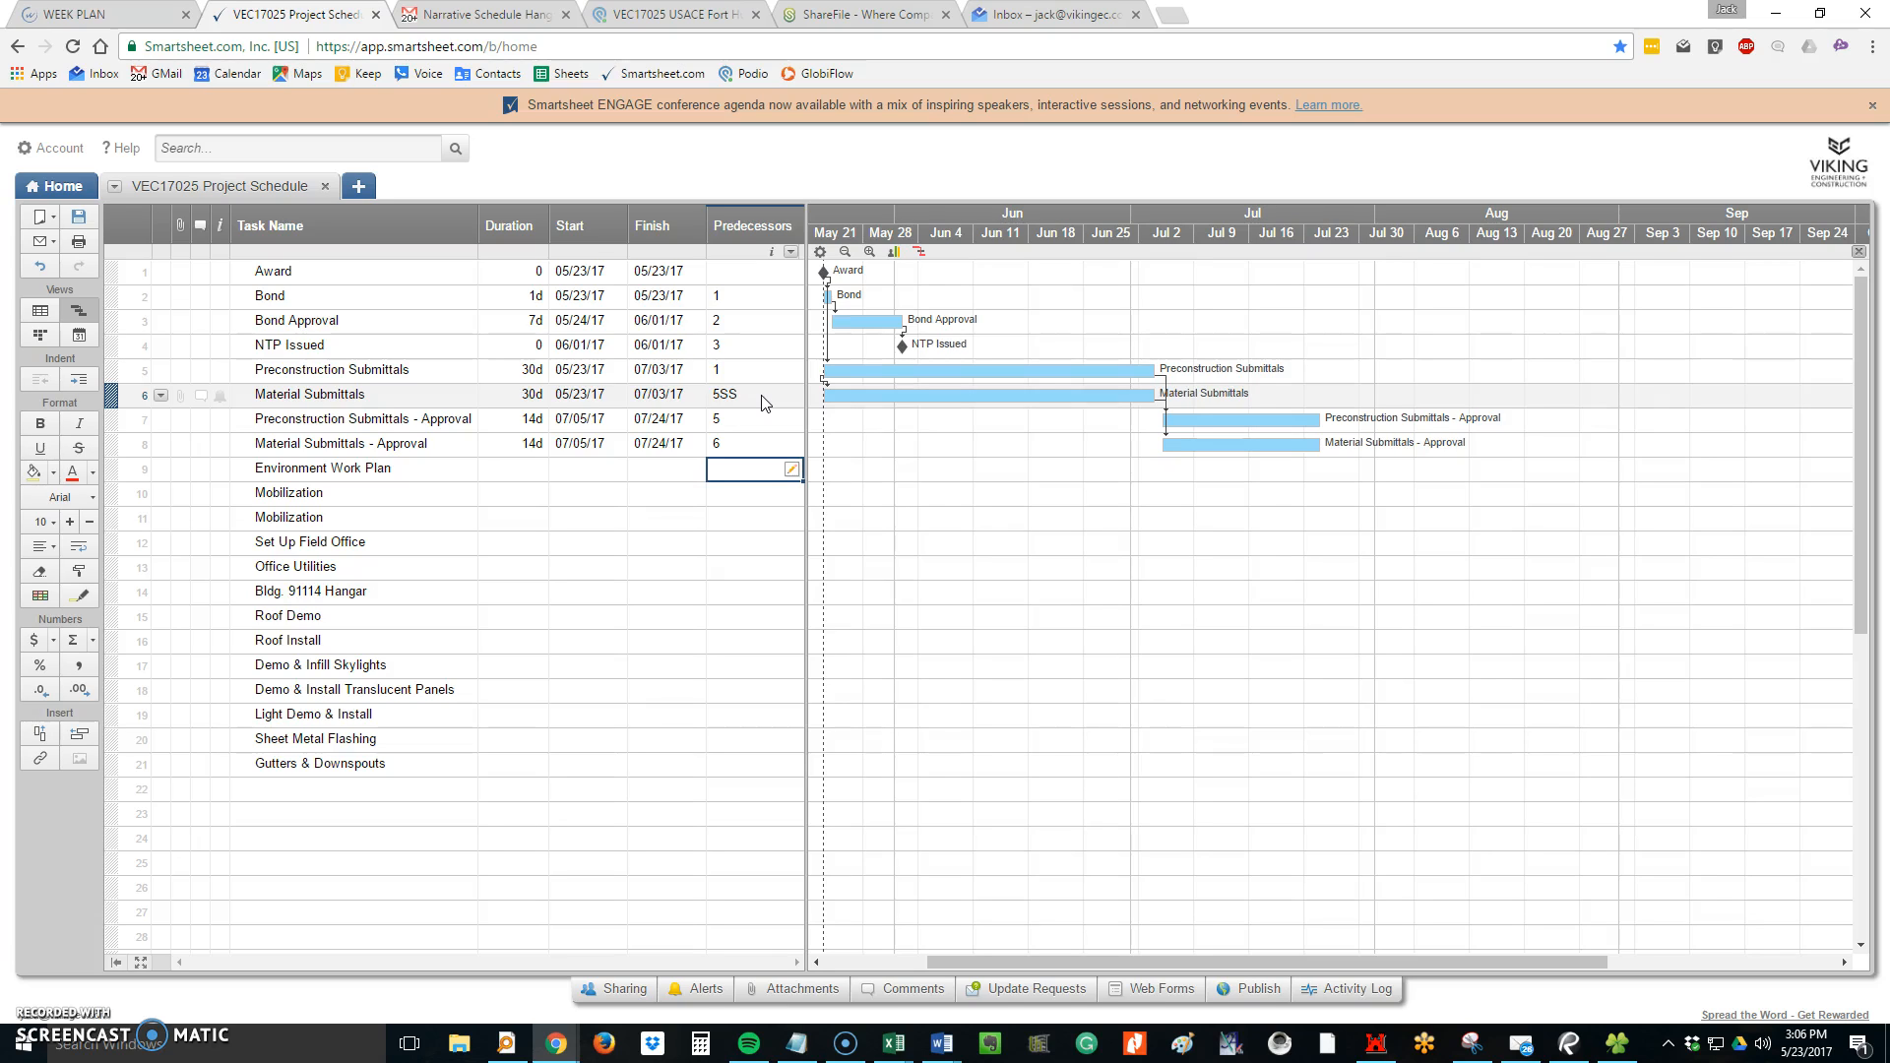
Give Environment Work Plan a duration of 40 days and the start-to-start predecessor 5SS
key("Left")
key("Left")
key("Left")
type("40")
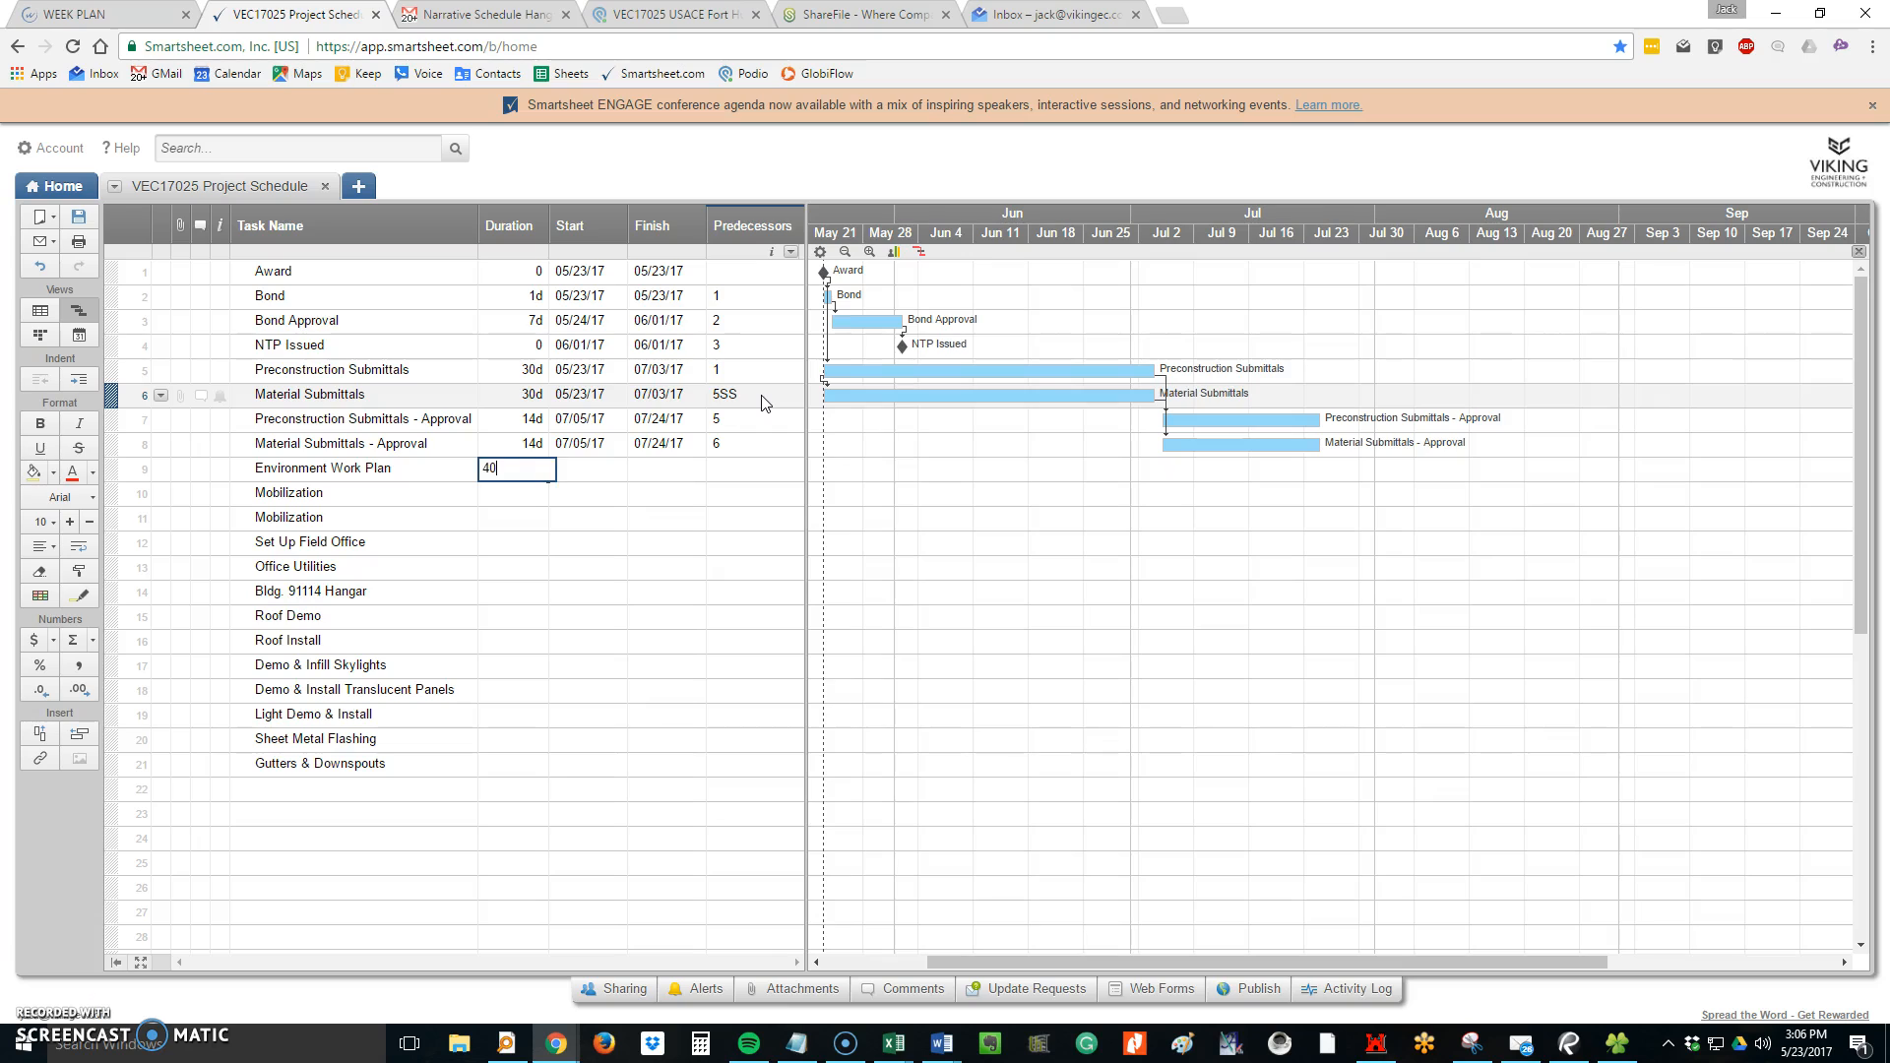
key("Return")
key("Up")
key("Right")
key("Right")
key("Right")
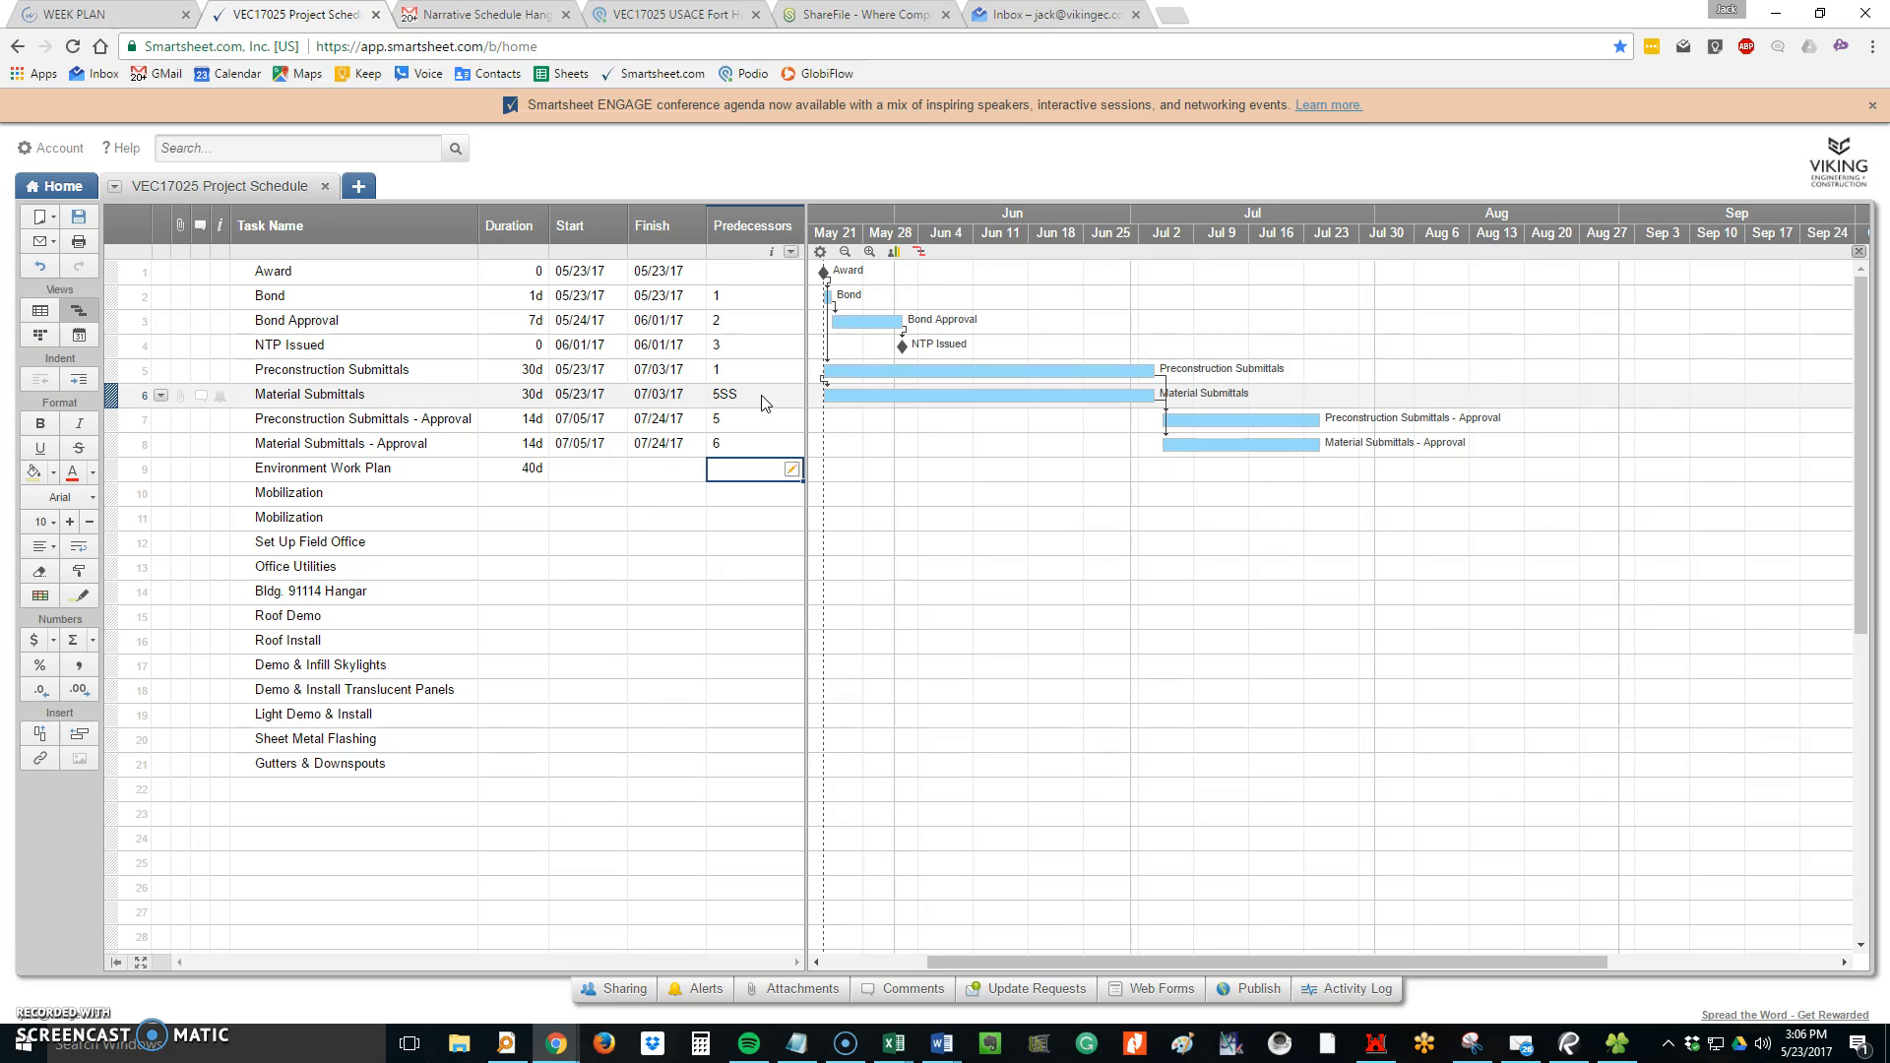
type("5SS")
key("Return")
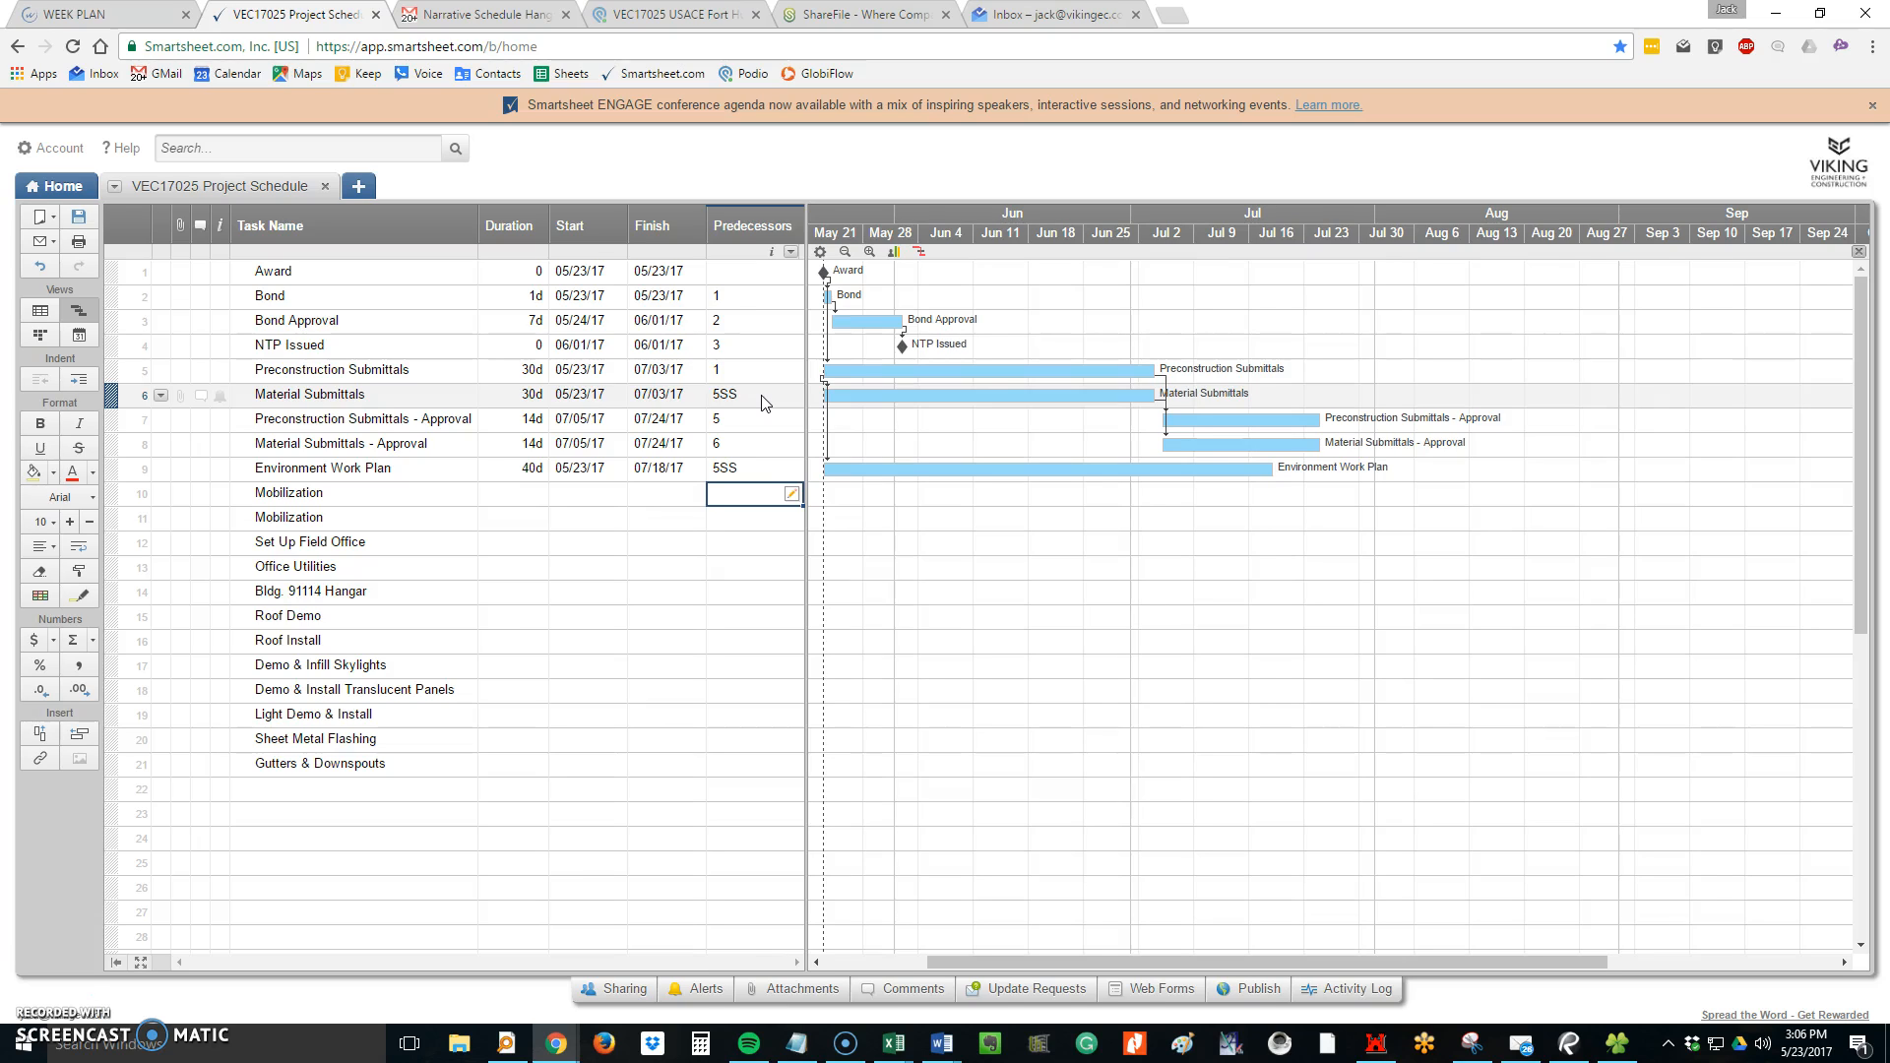
Give the first Mobilization task in row 10 a duration of 5d and a start date of 07/06
key("Left")
key("Left")
key("Left")
type("5d")
key("Return")
key("Tab")
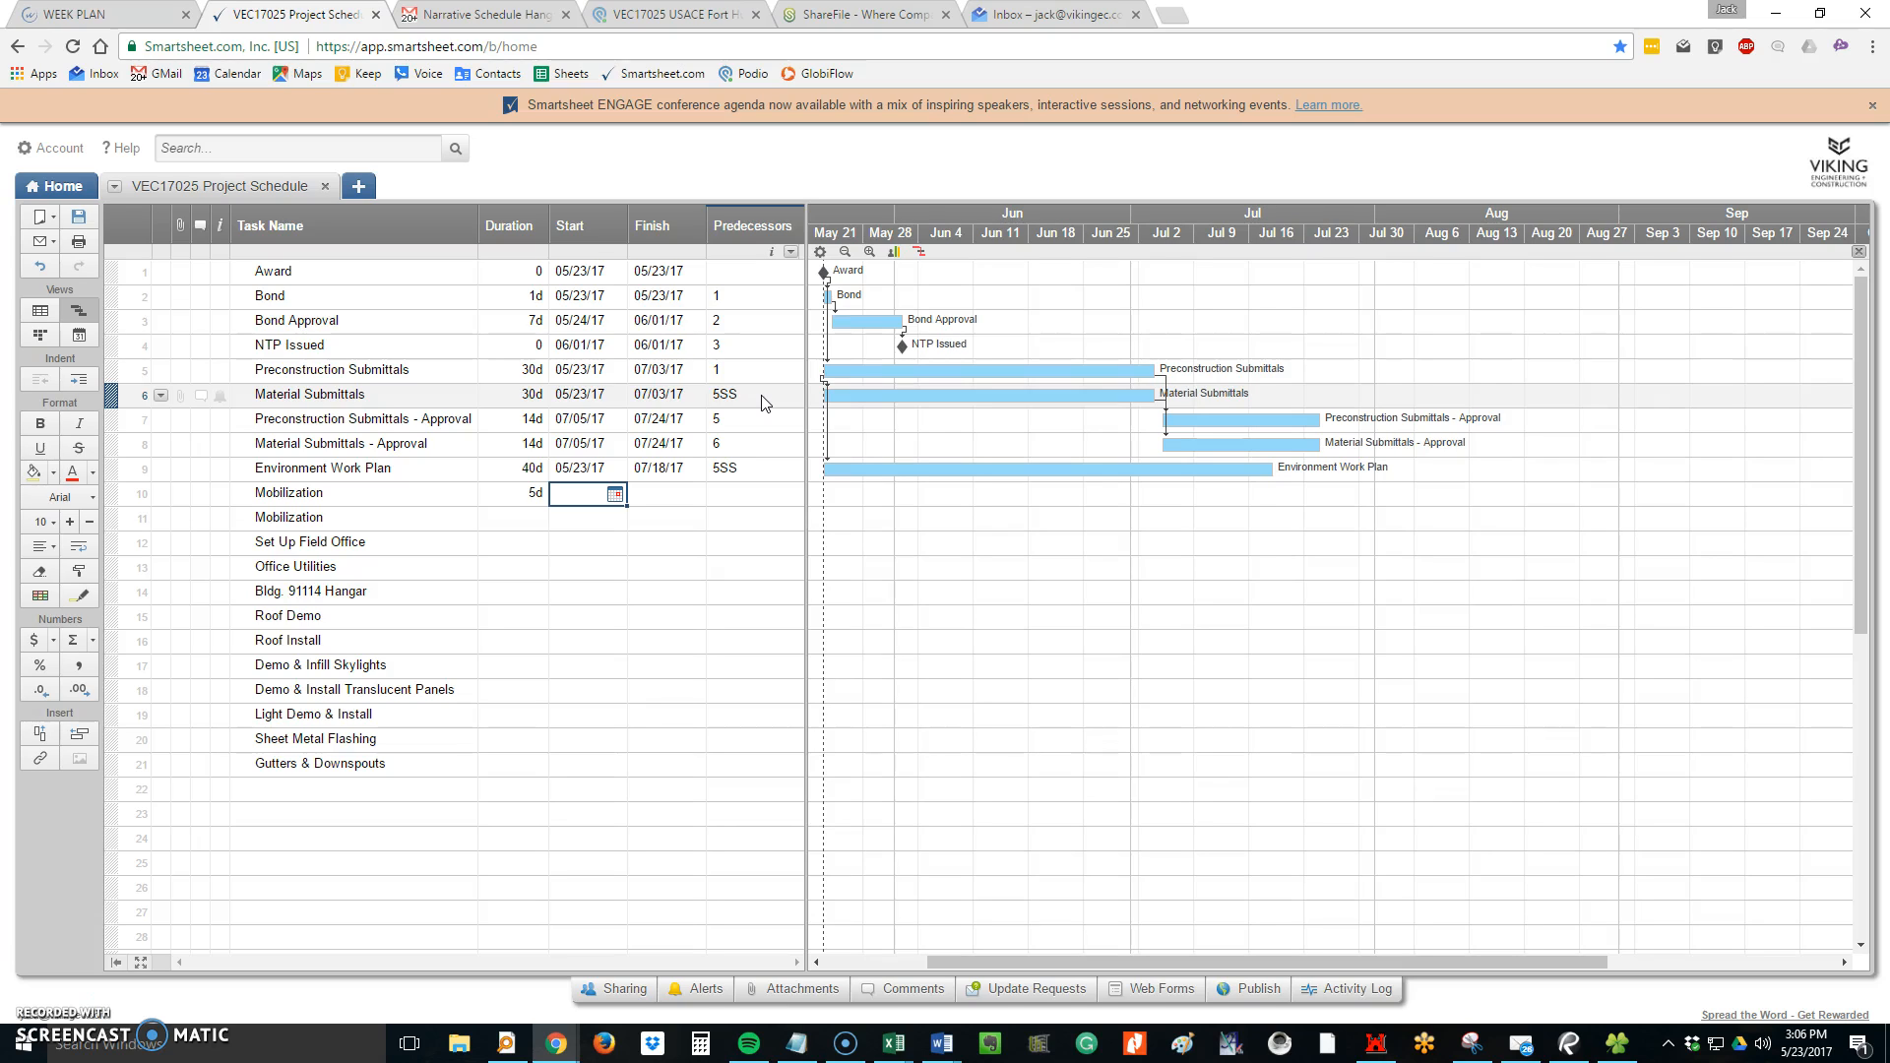
type("07/06")
key("Return")
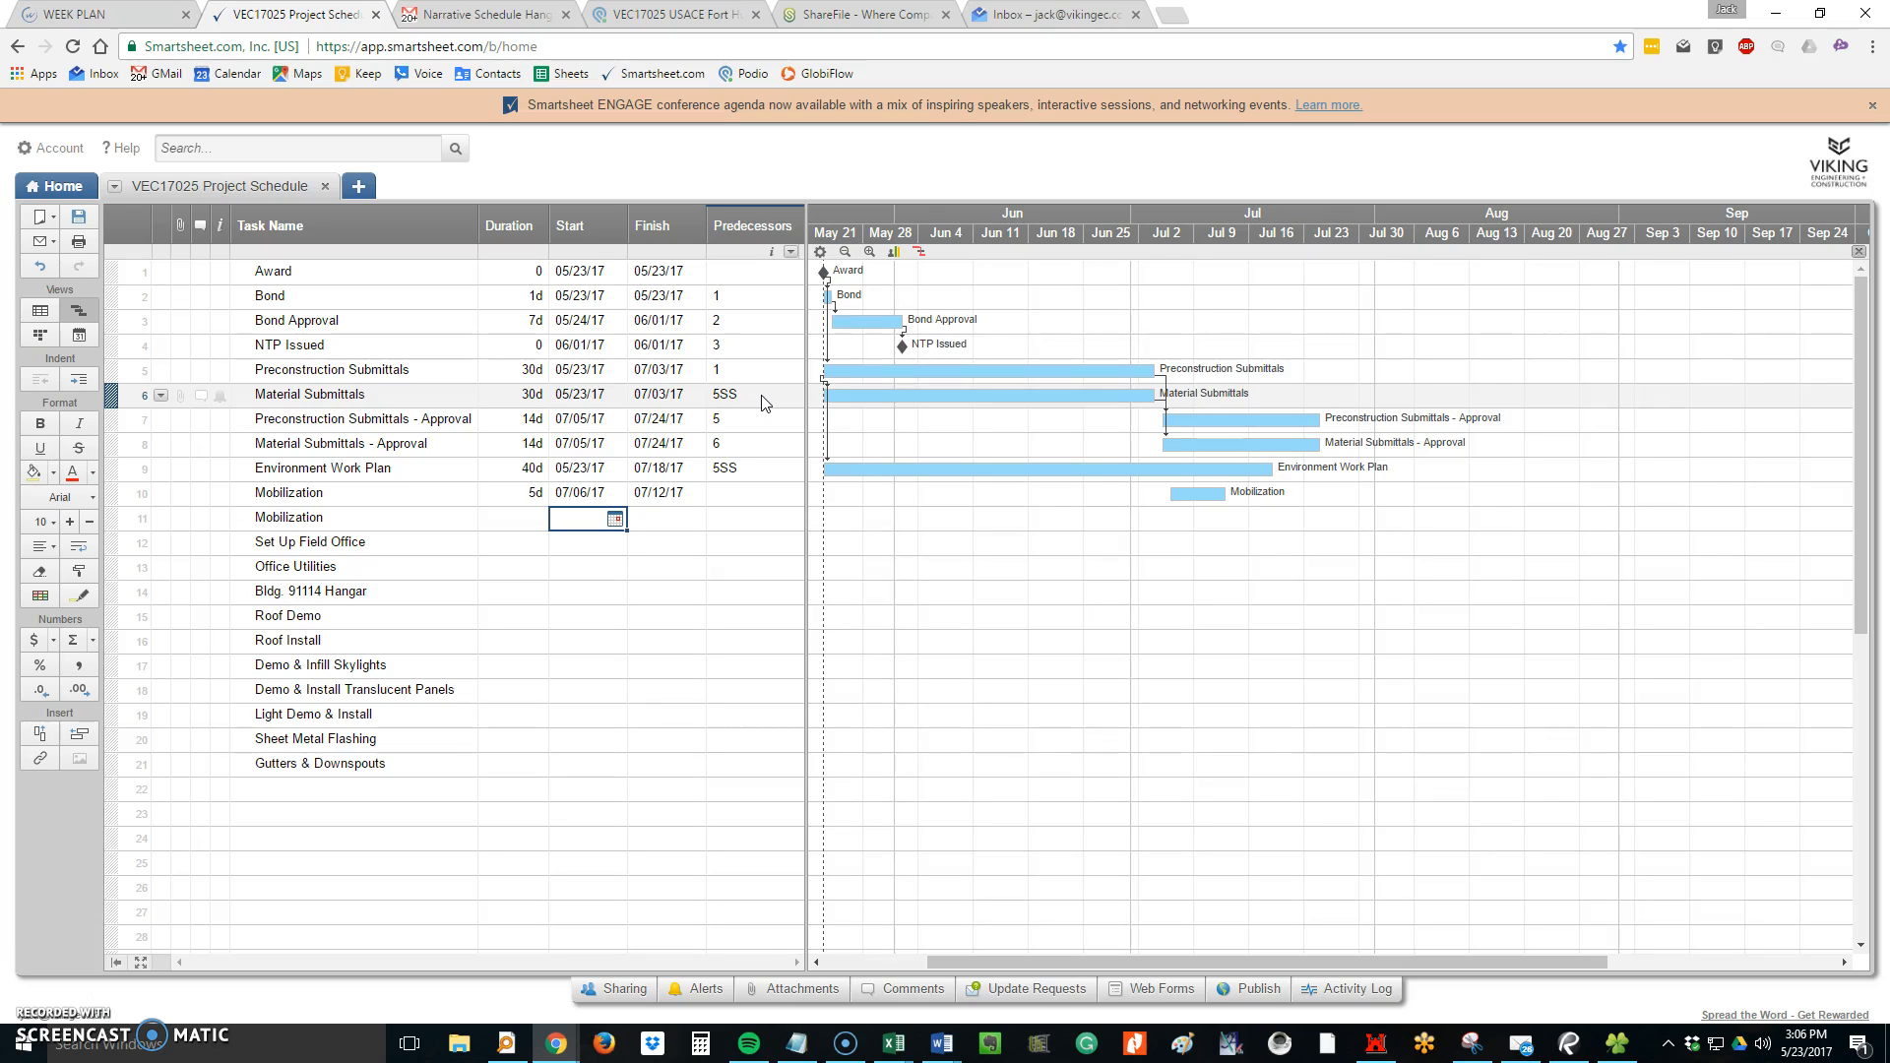
Switch to the Word schedule, examine how its two Mobilization rows are structured, and move the window back off this screen
key("Left")
key("Left")
key("Up")
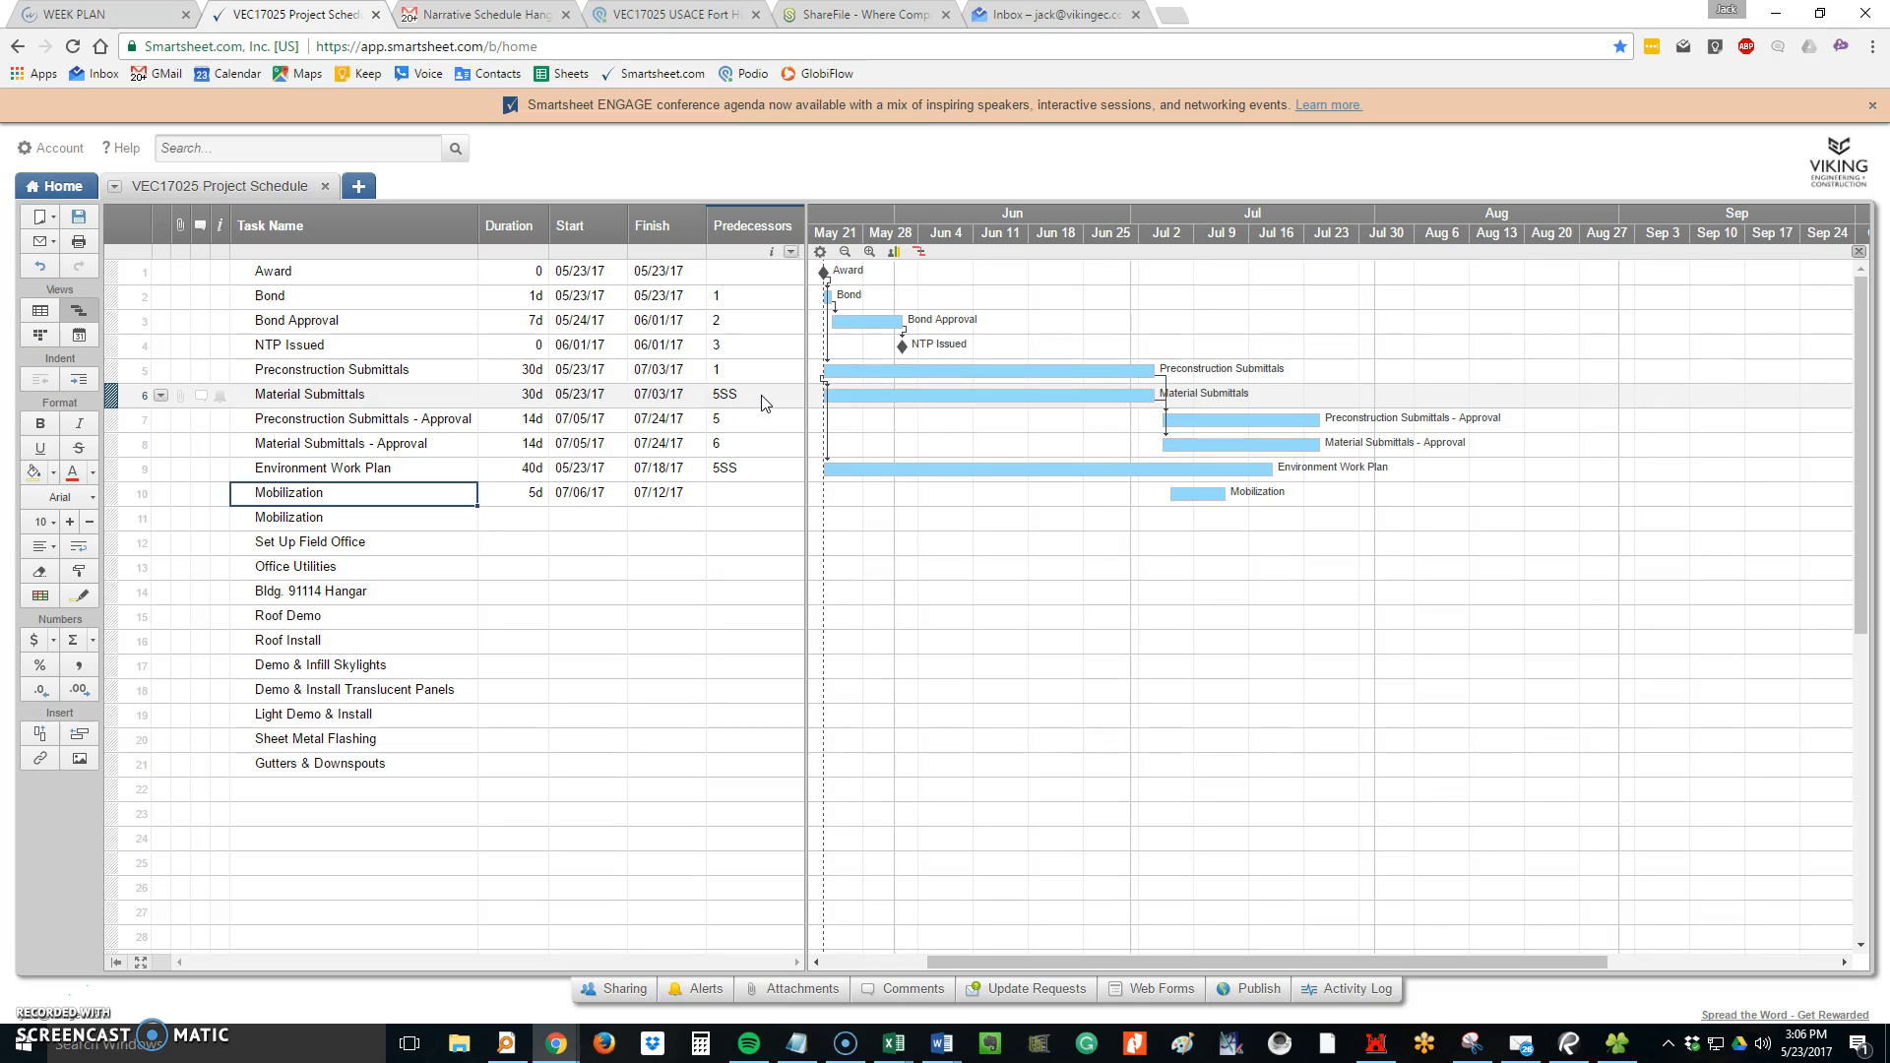
key("Down")
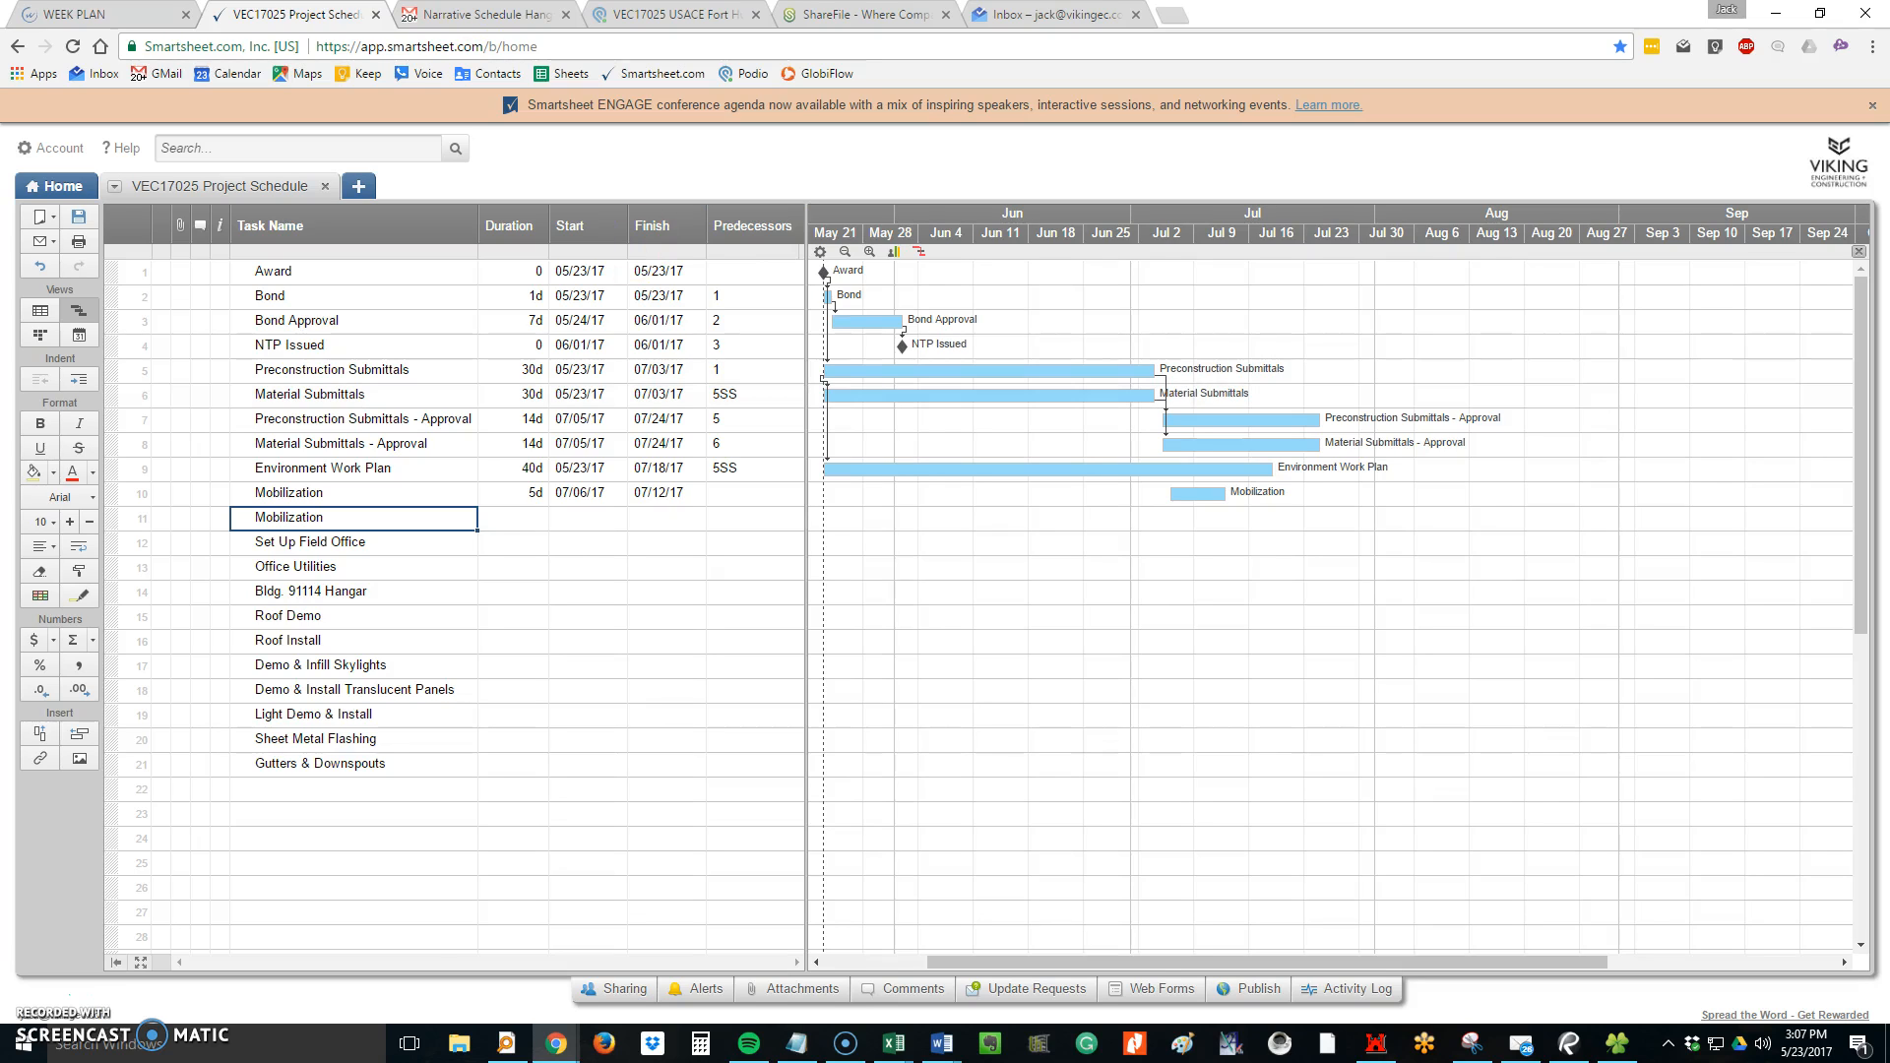
key("alt+Tab")
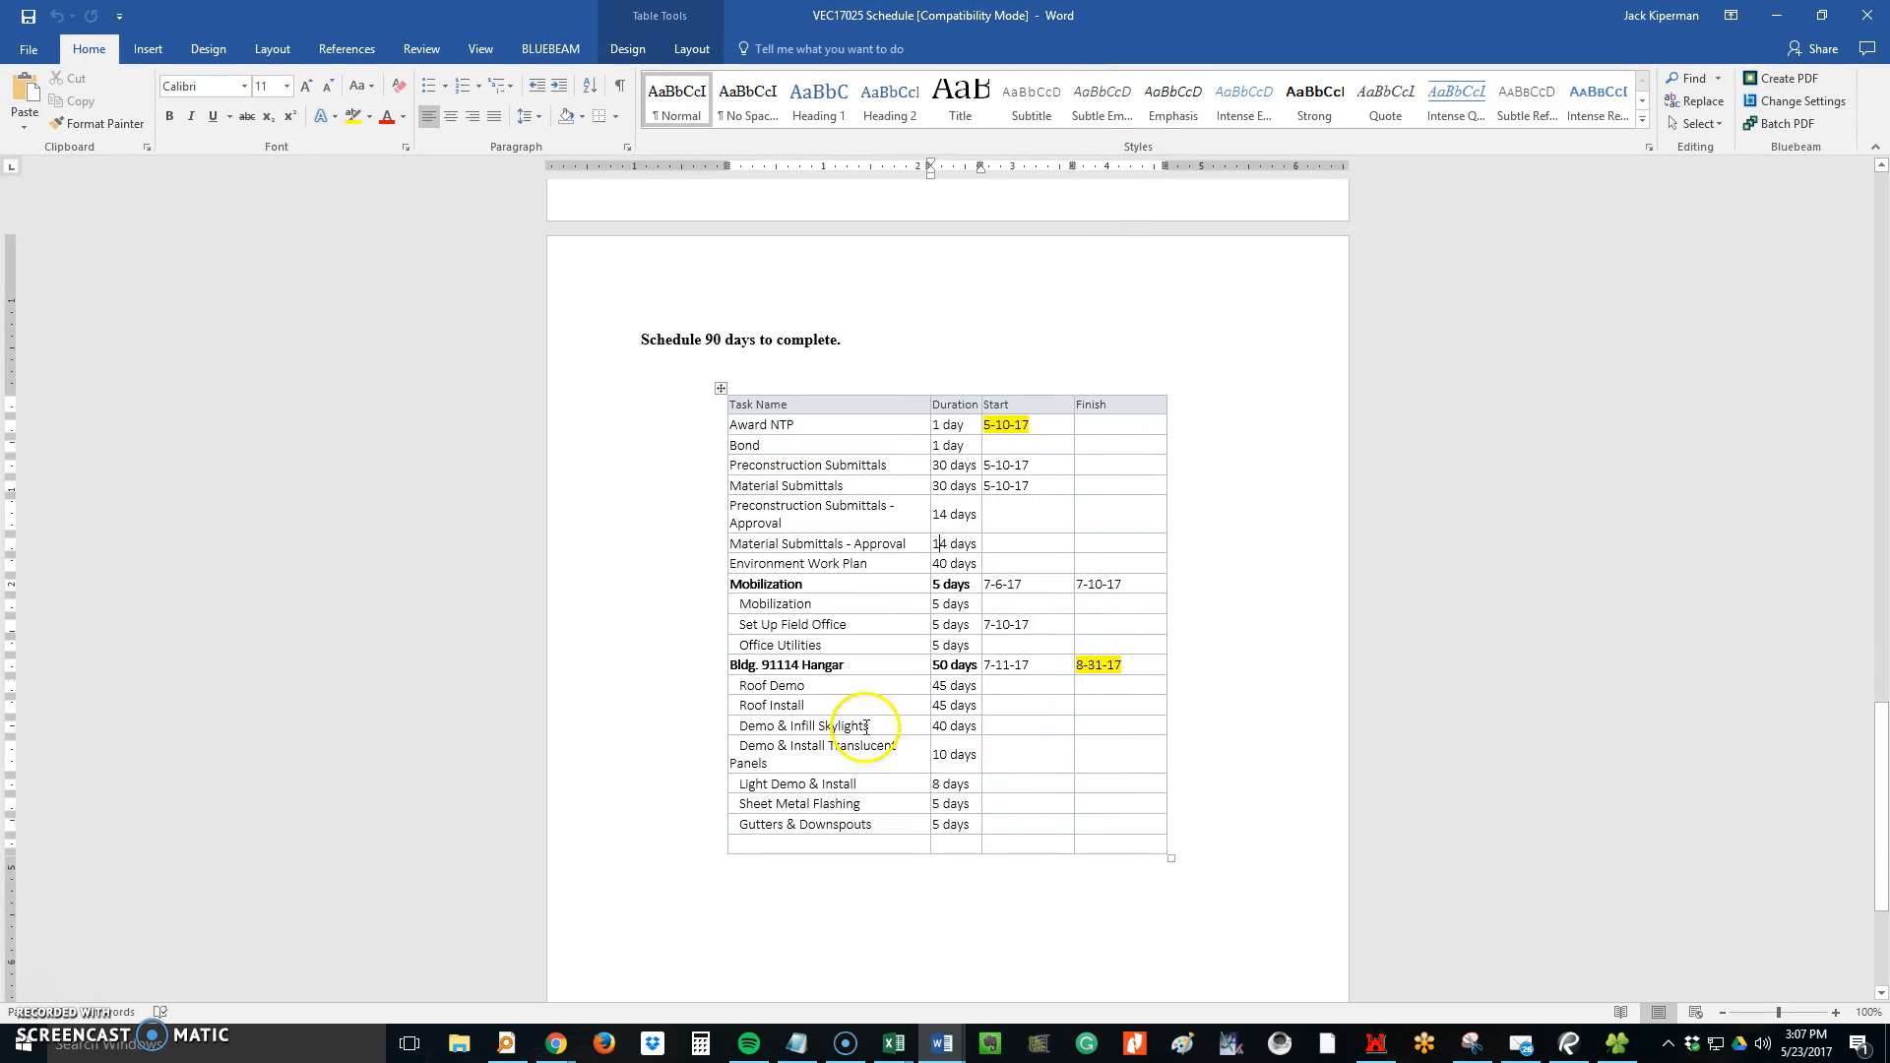
left_click(730, 584)
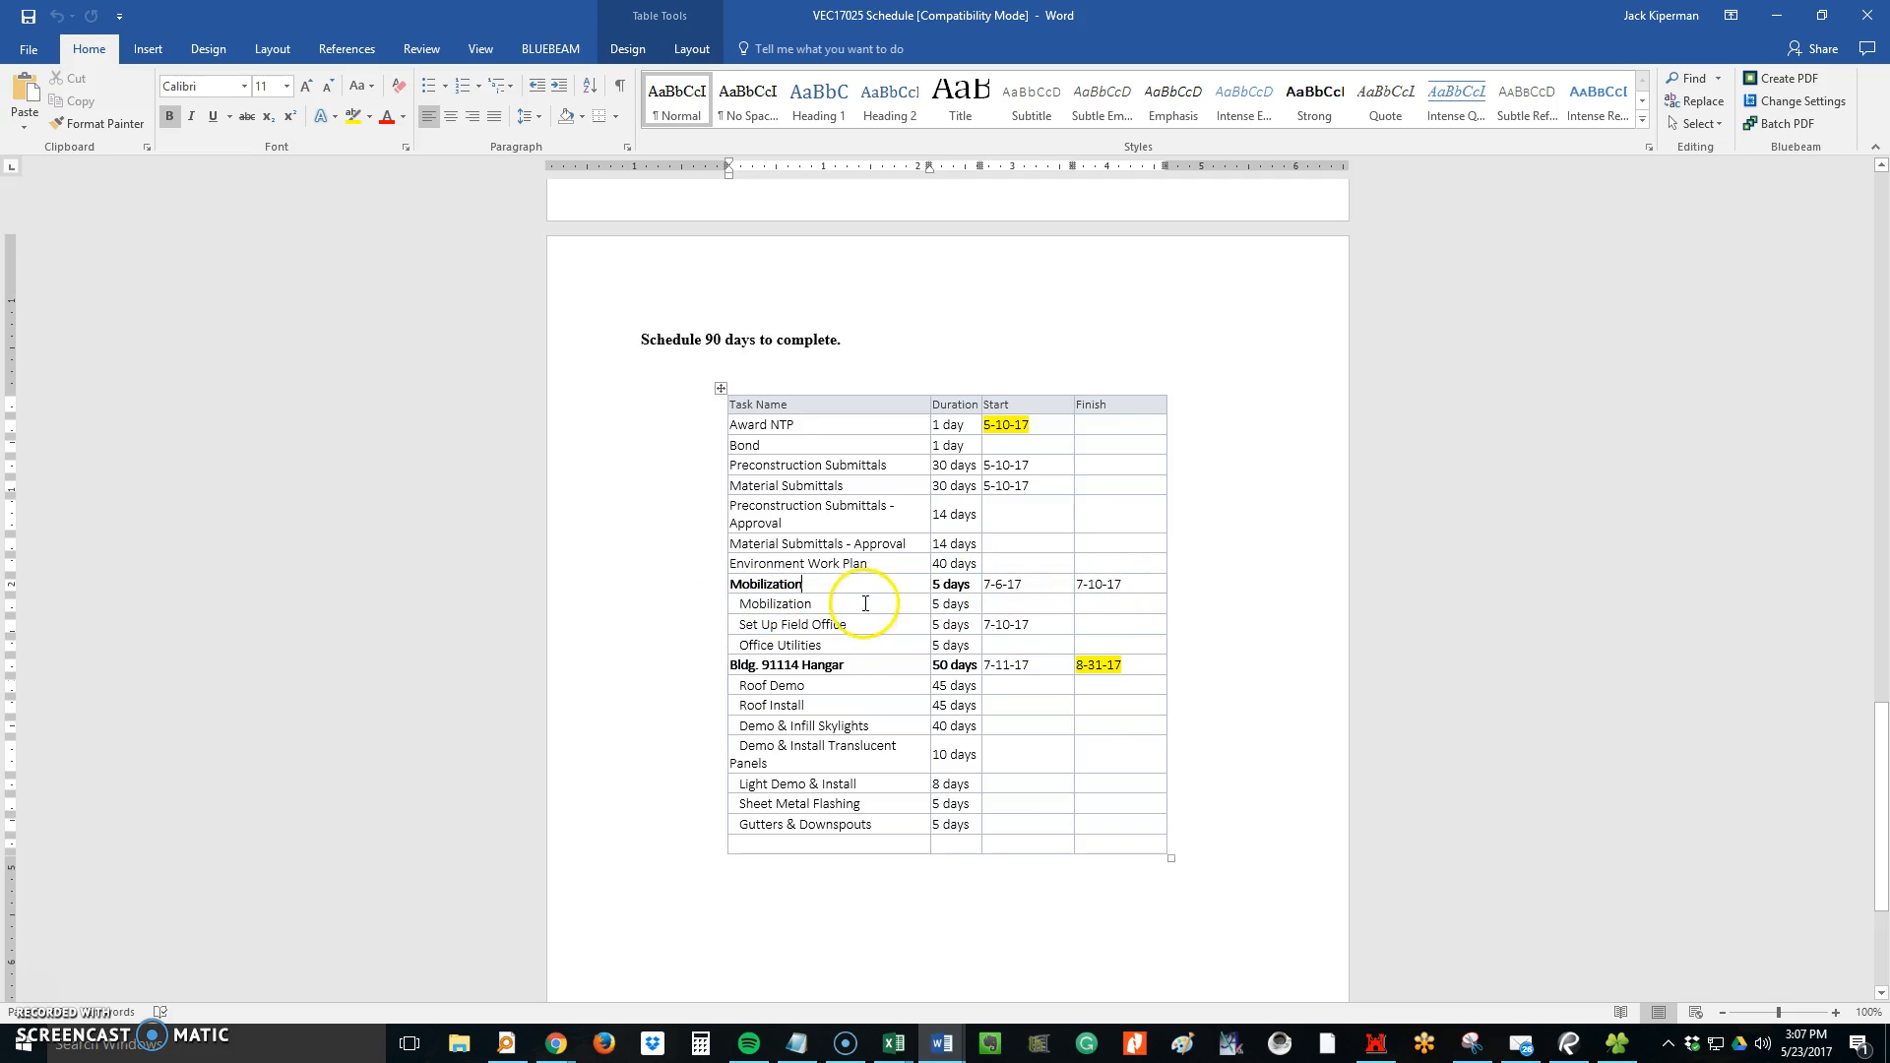
left_click_drag(970, 13, 2, 325)
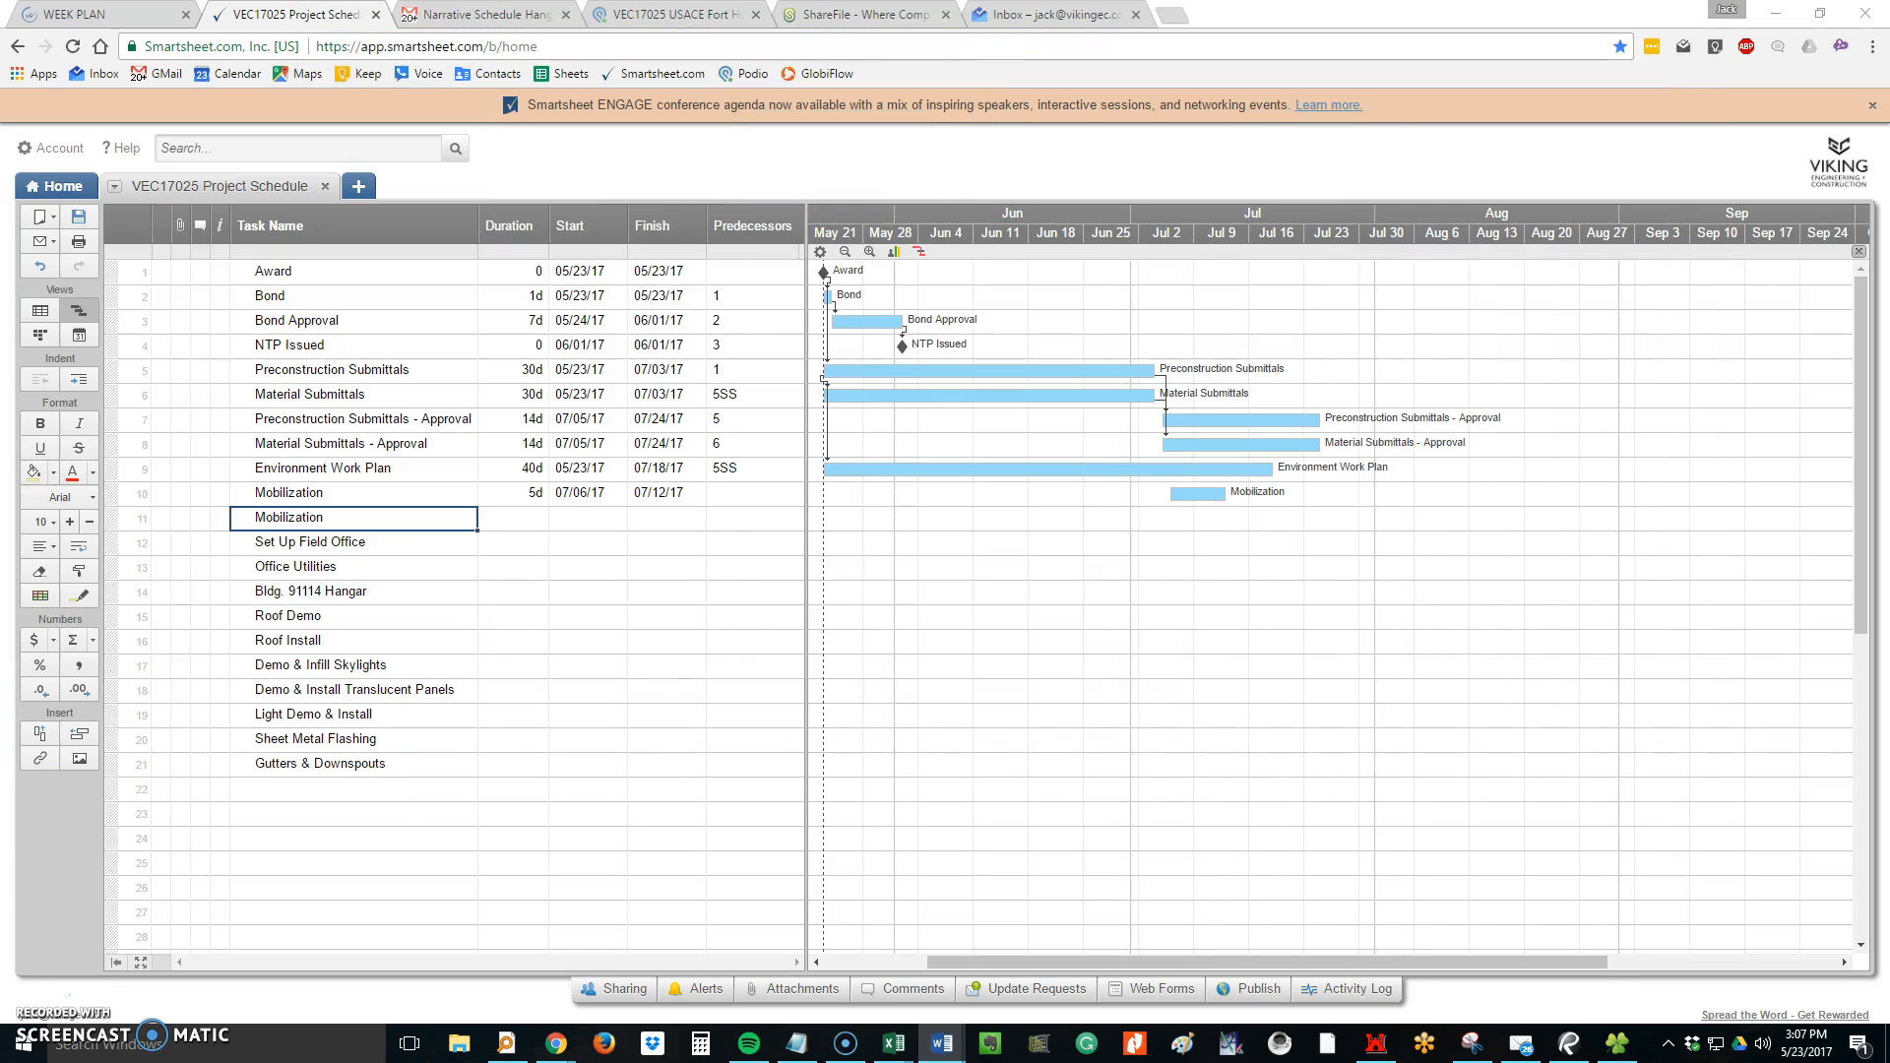
Rename the Mobilization task in row 10 as Travel and set its duration to 3 days
left_click(306, 500)
type("Travel")
key("Return")
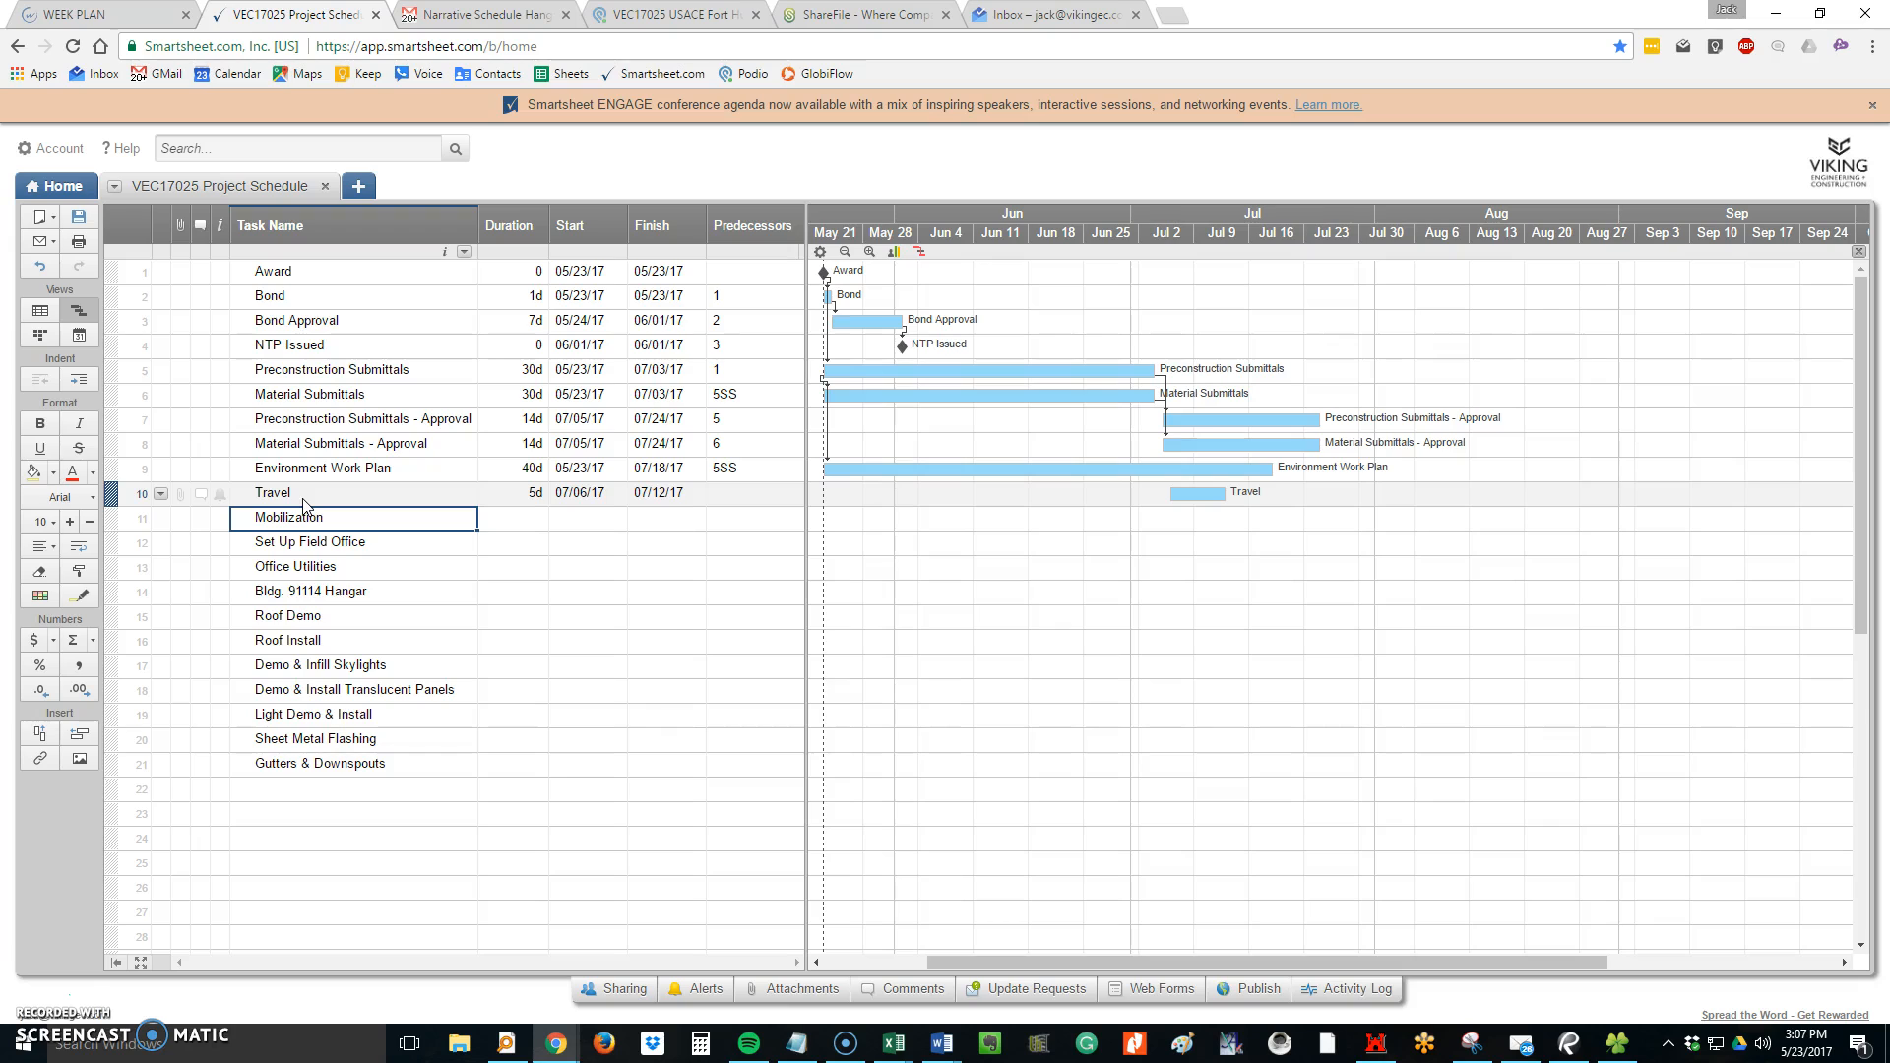
left_click(520, 500)
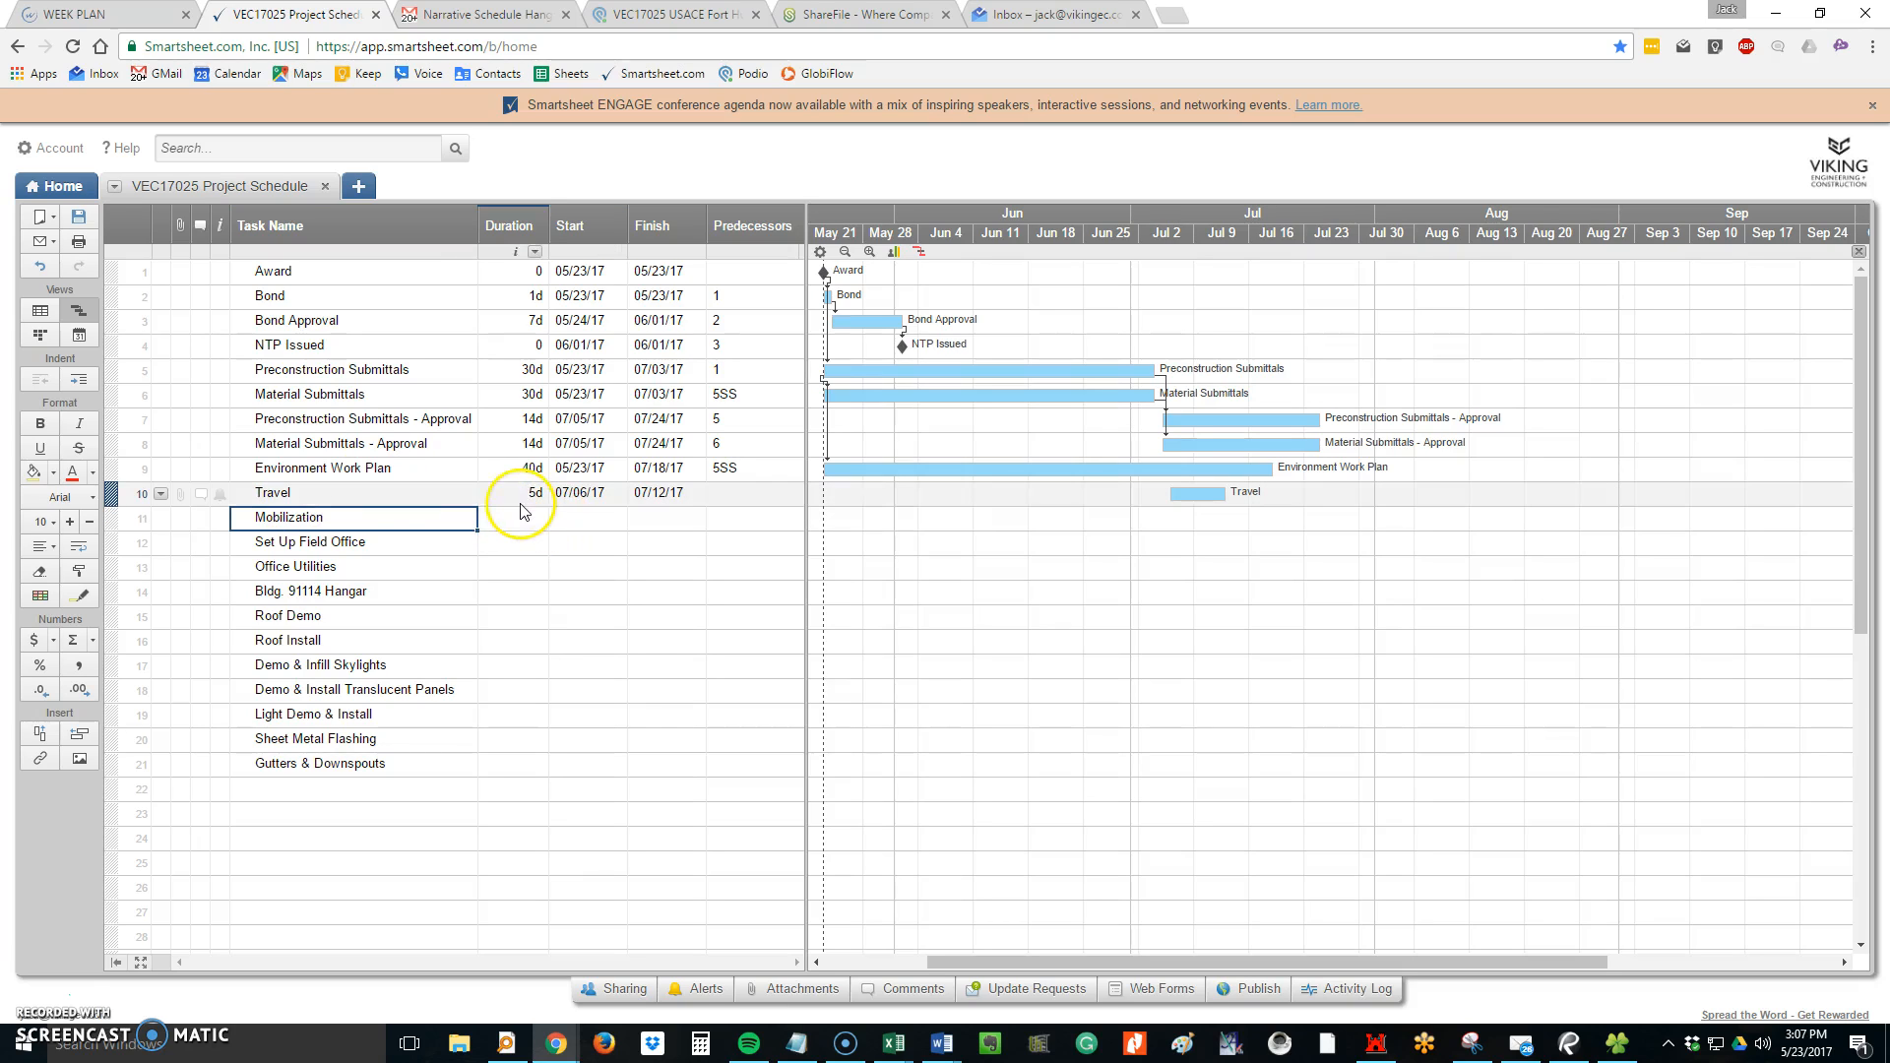
type("3")
key("Return")
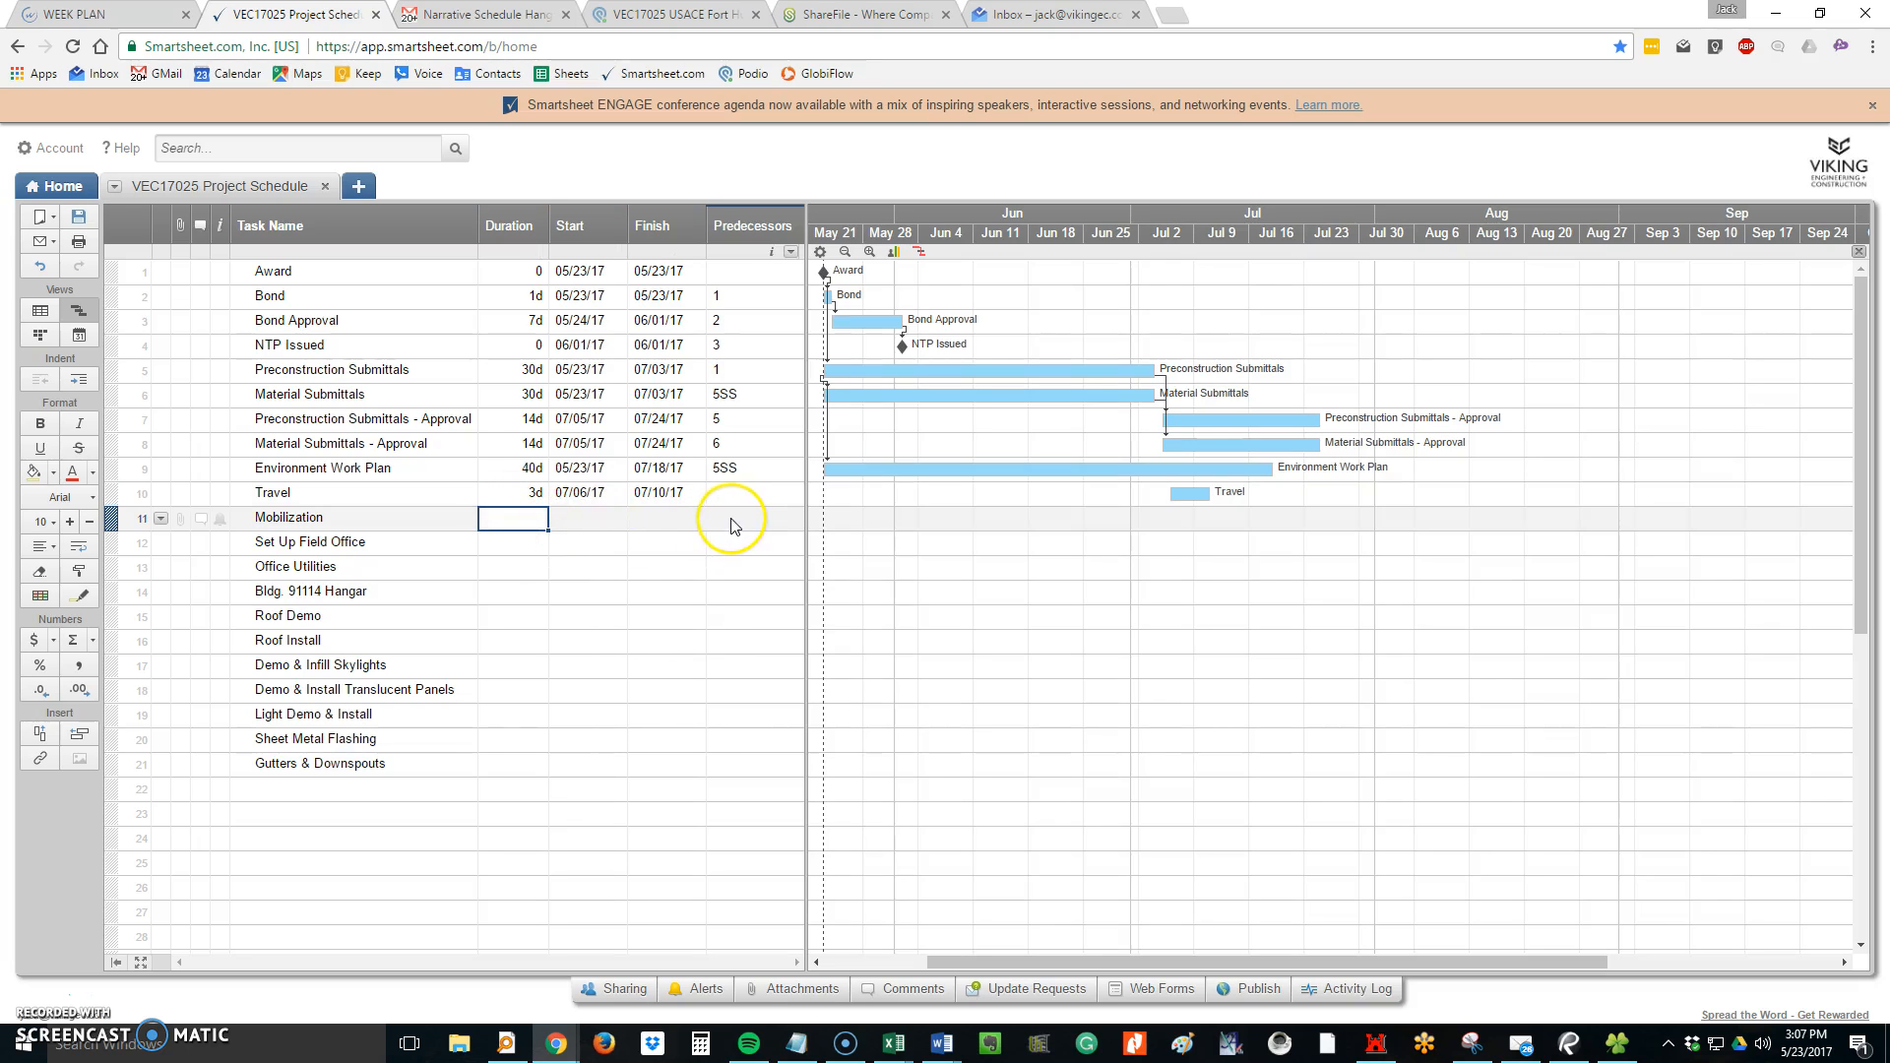
Give the Mobilization task in row 11 a duration of 5 days and predecessor 10
type("5")
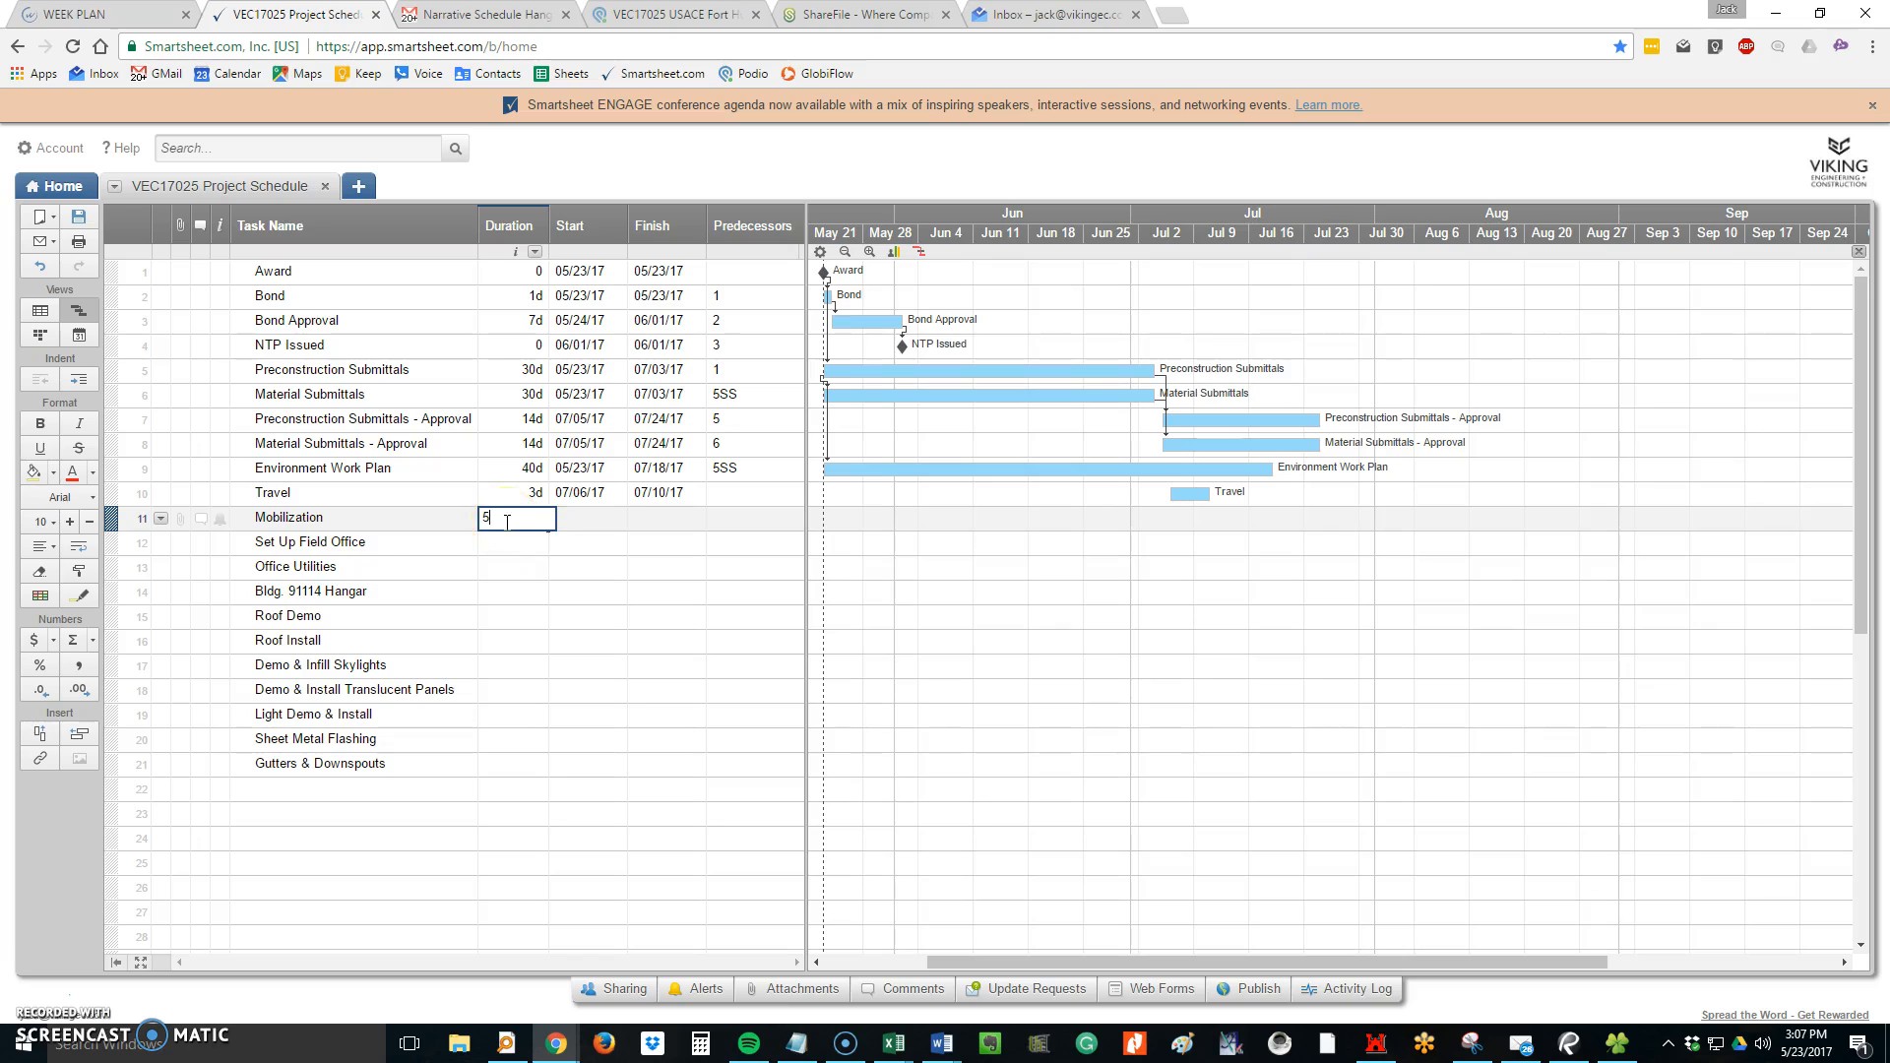
key("Tab")
key("Tab")
key("Tab")
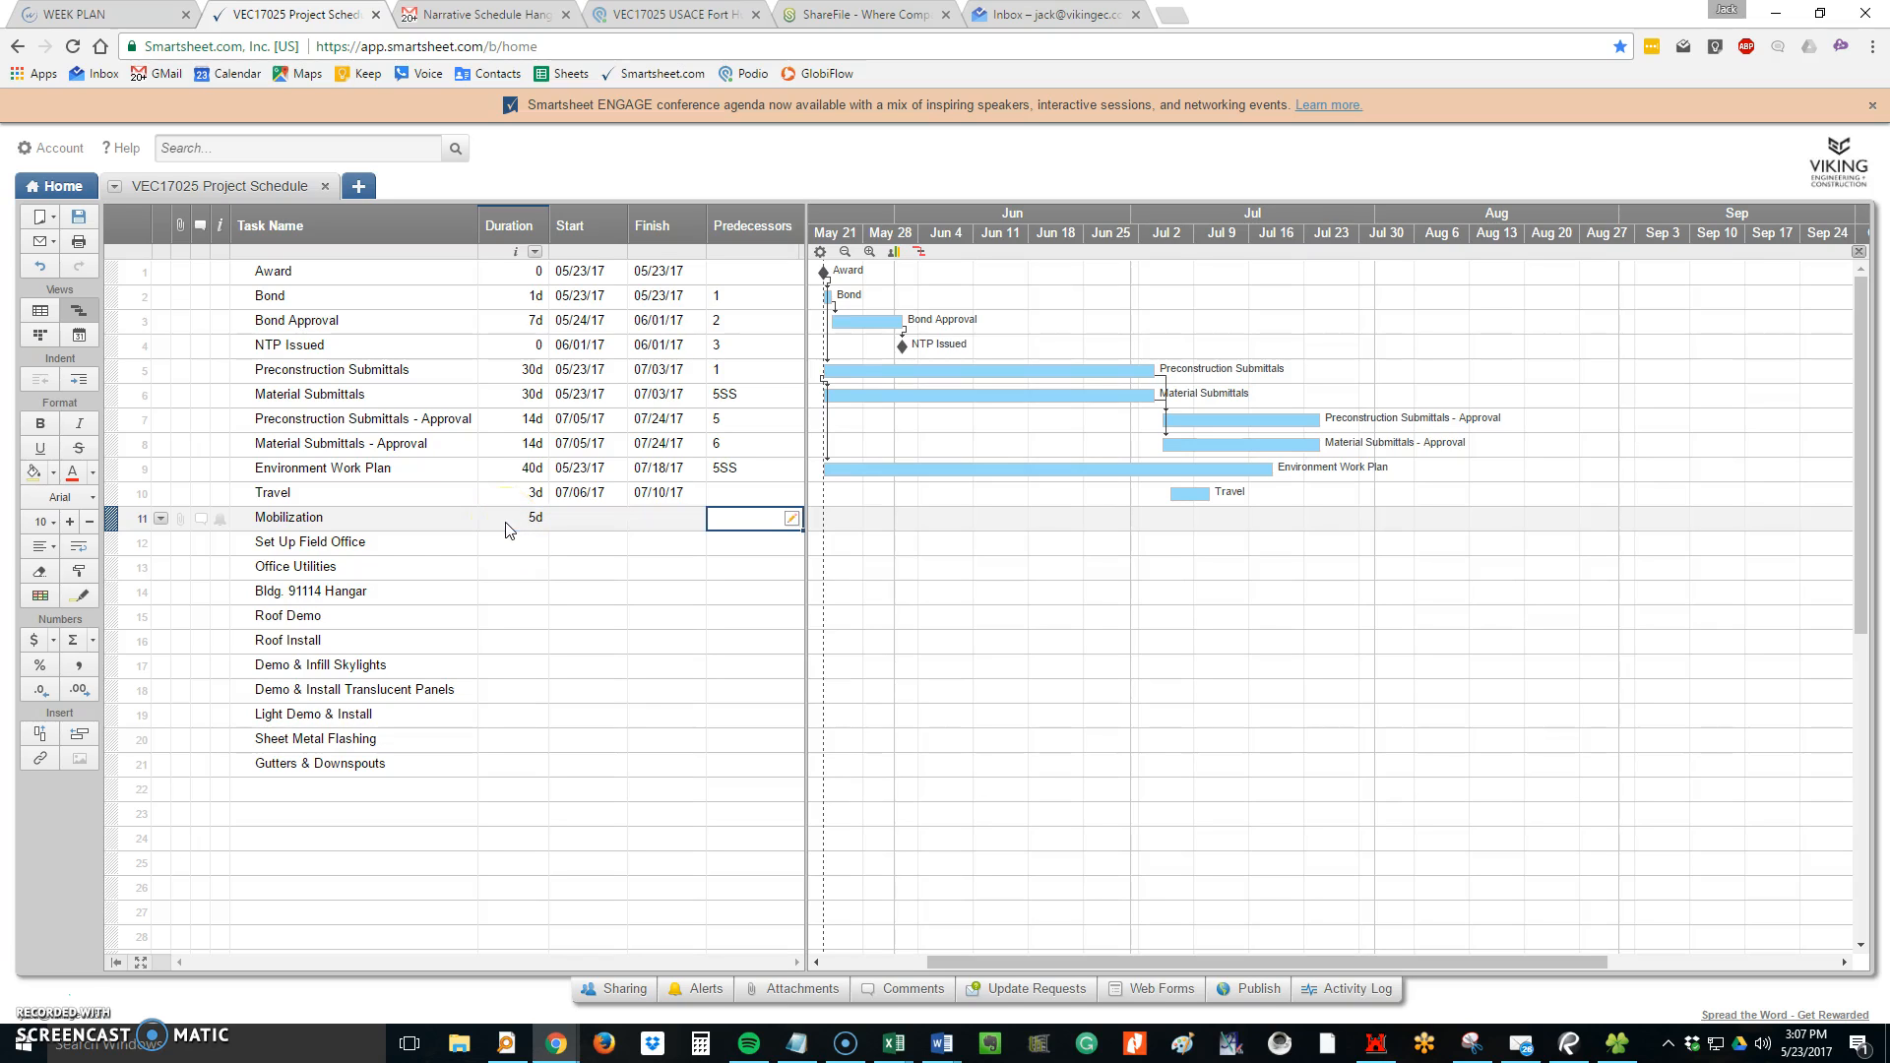
type("10")
key("Return")
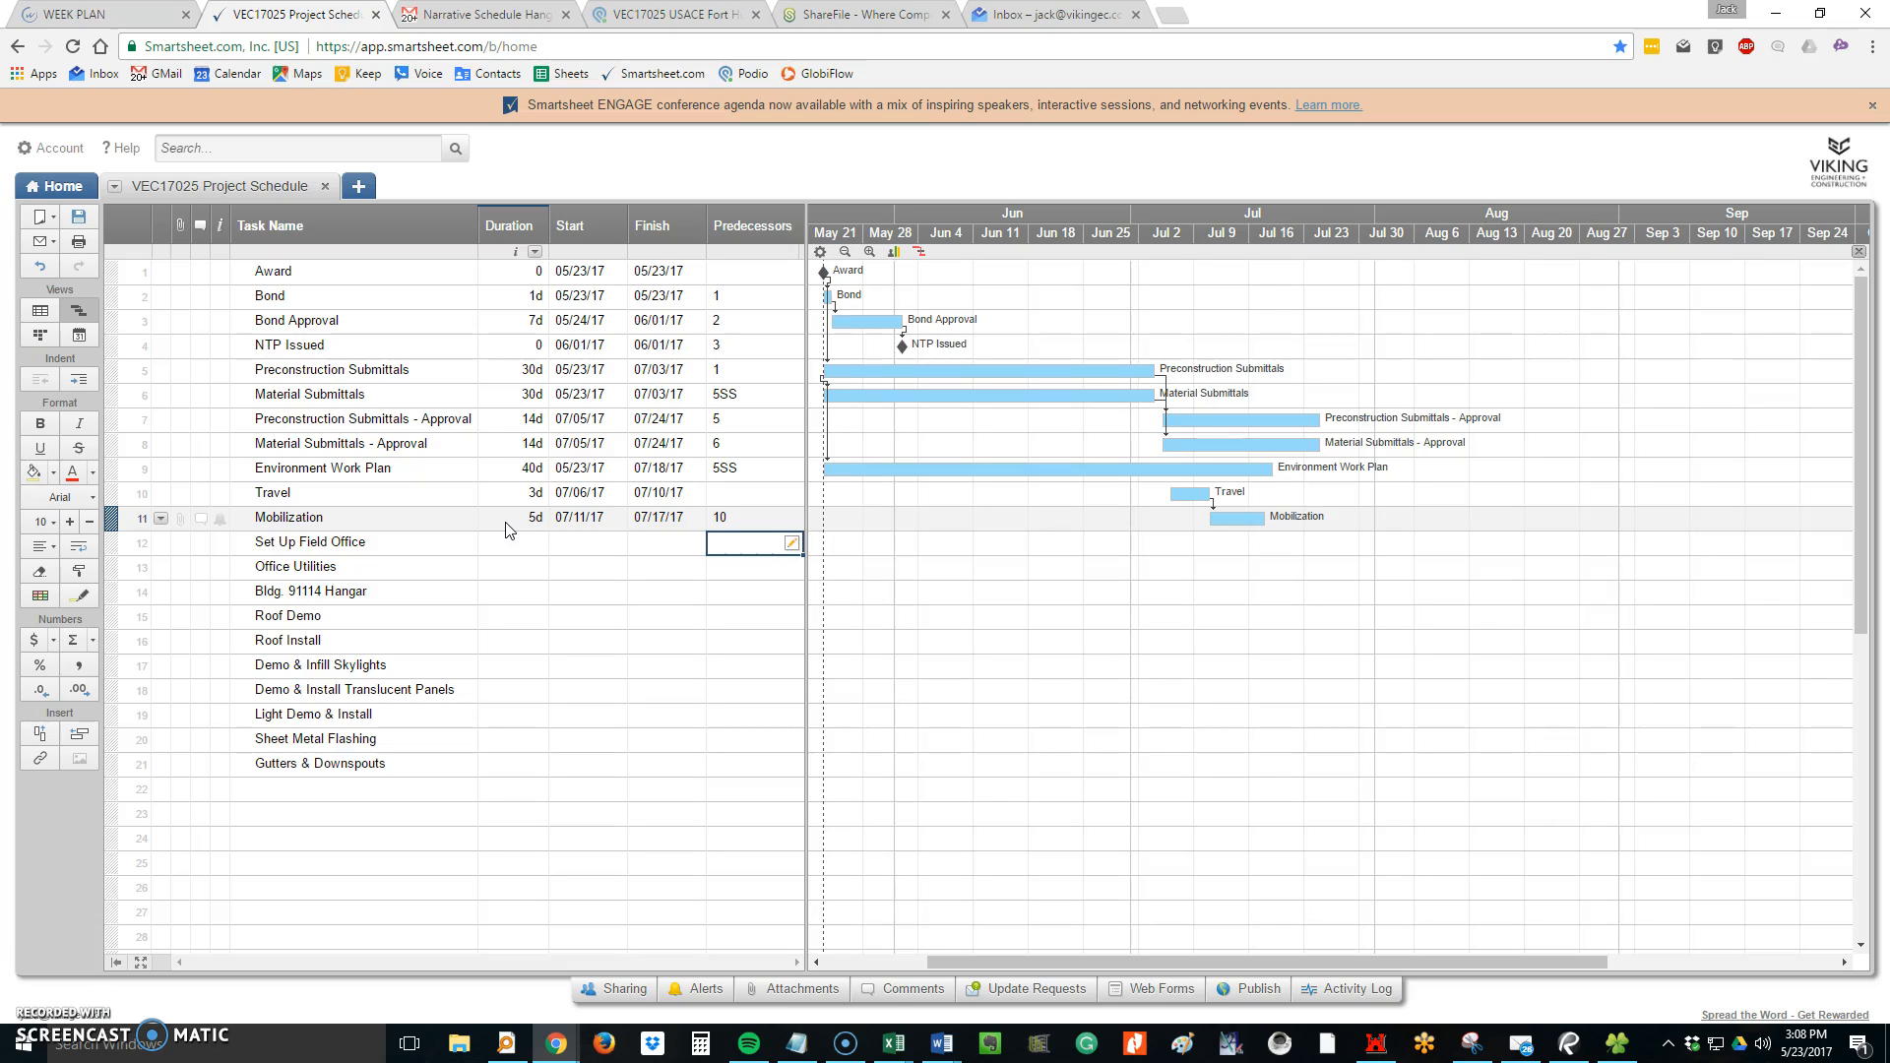
Set the durations of Set Up Field Office and Office Utilities to 5 days each
key("Left")
key("Left")
key("Left")
type("5")
key("Return")
type("5")
key("Return")
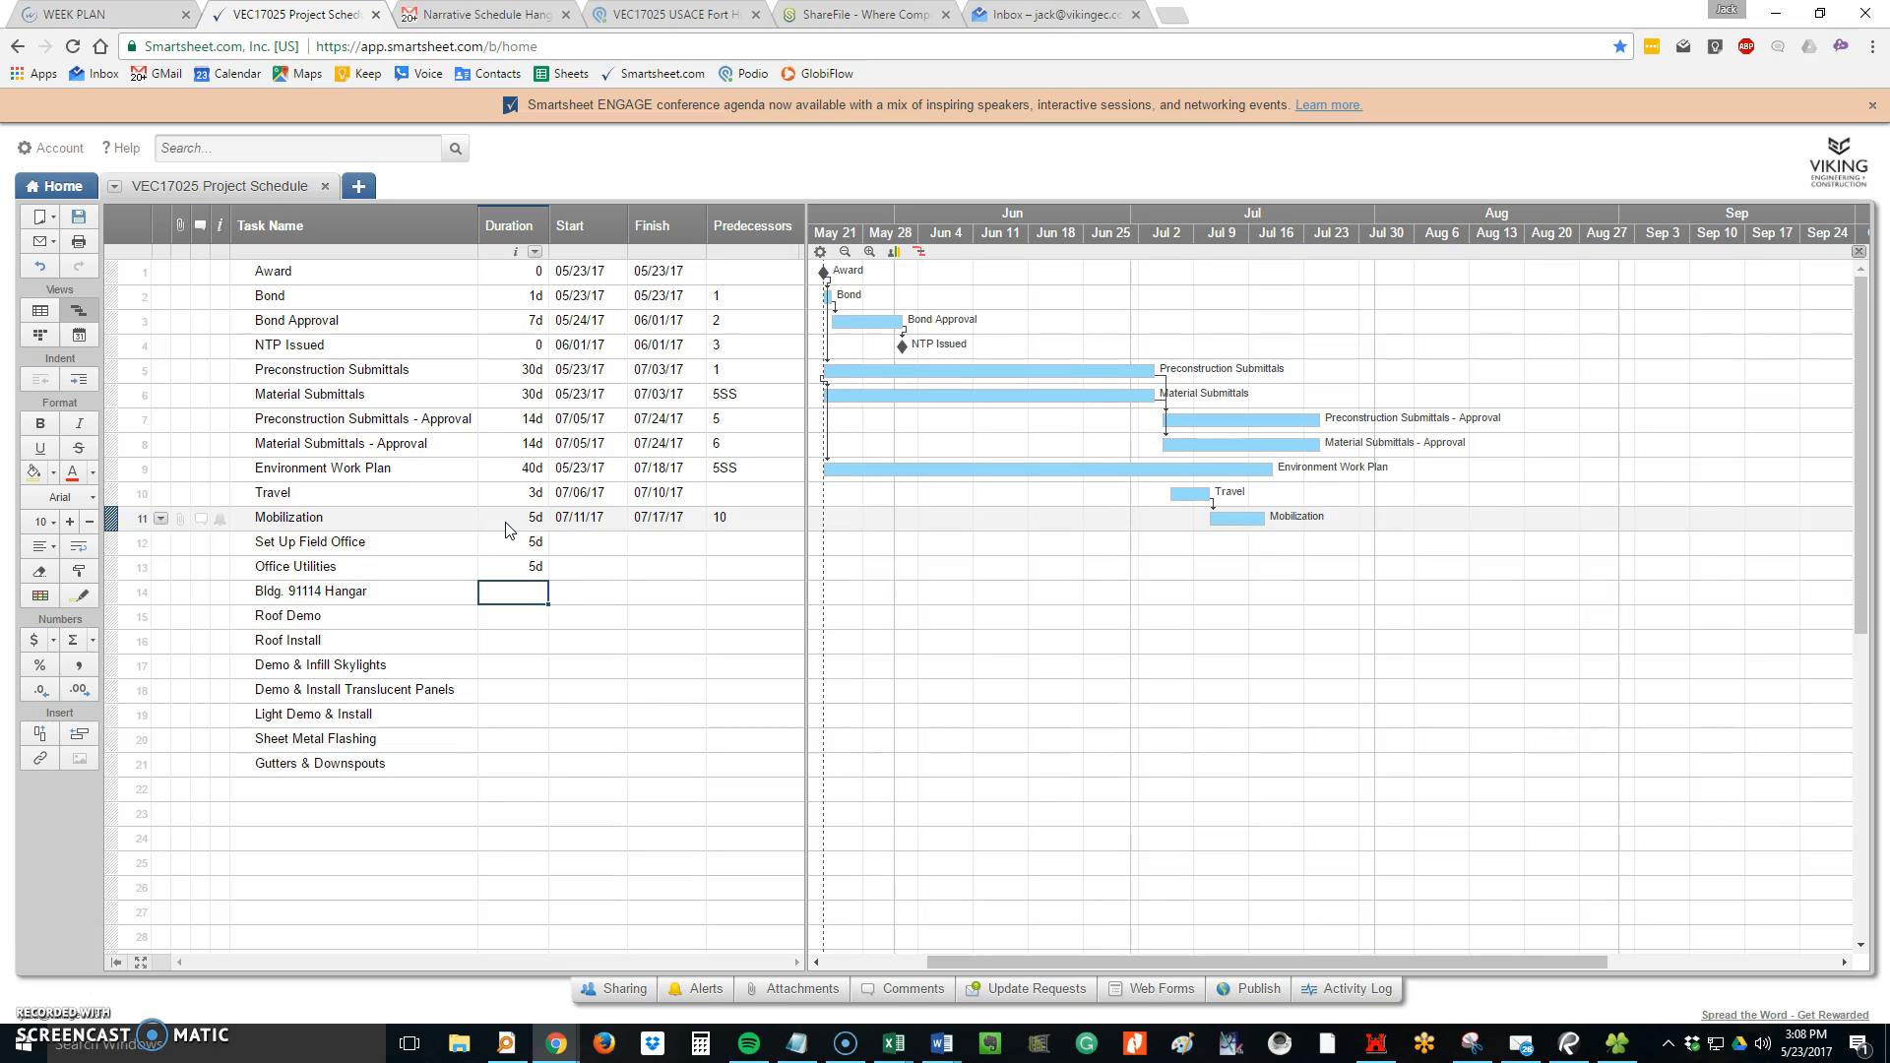
Give Set Up Field Office and Office Utilities the start-to-start predecessor 11SS
key("Up")
key("Right")
key("Right")
key("Right")
key("Up")
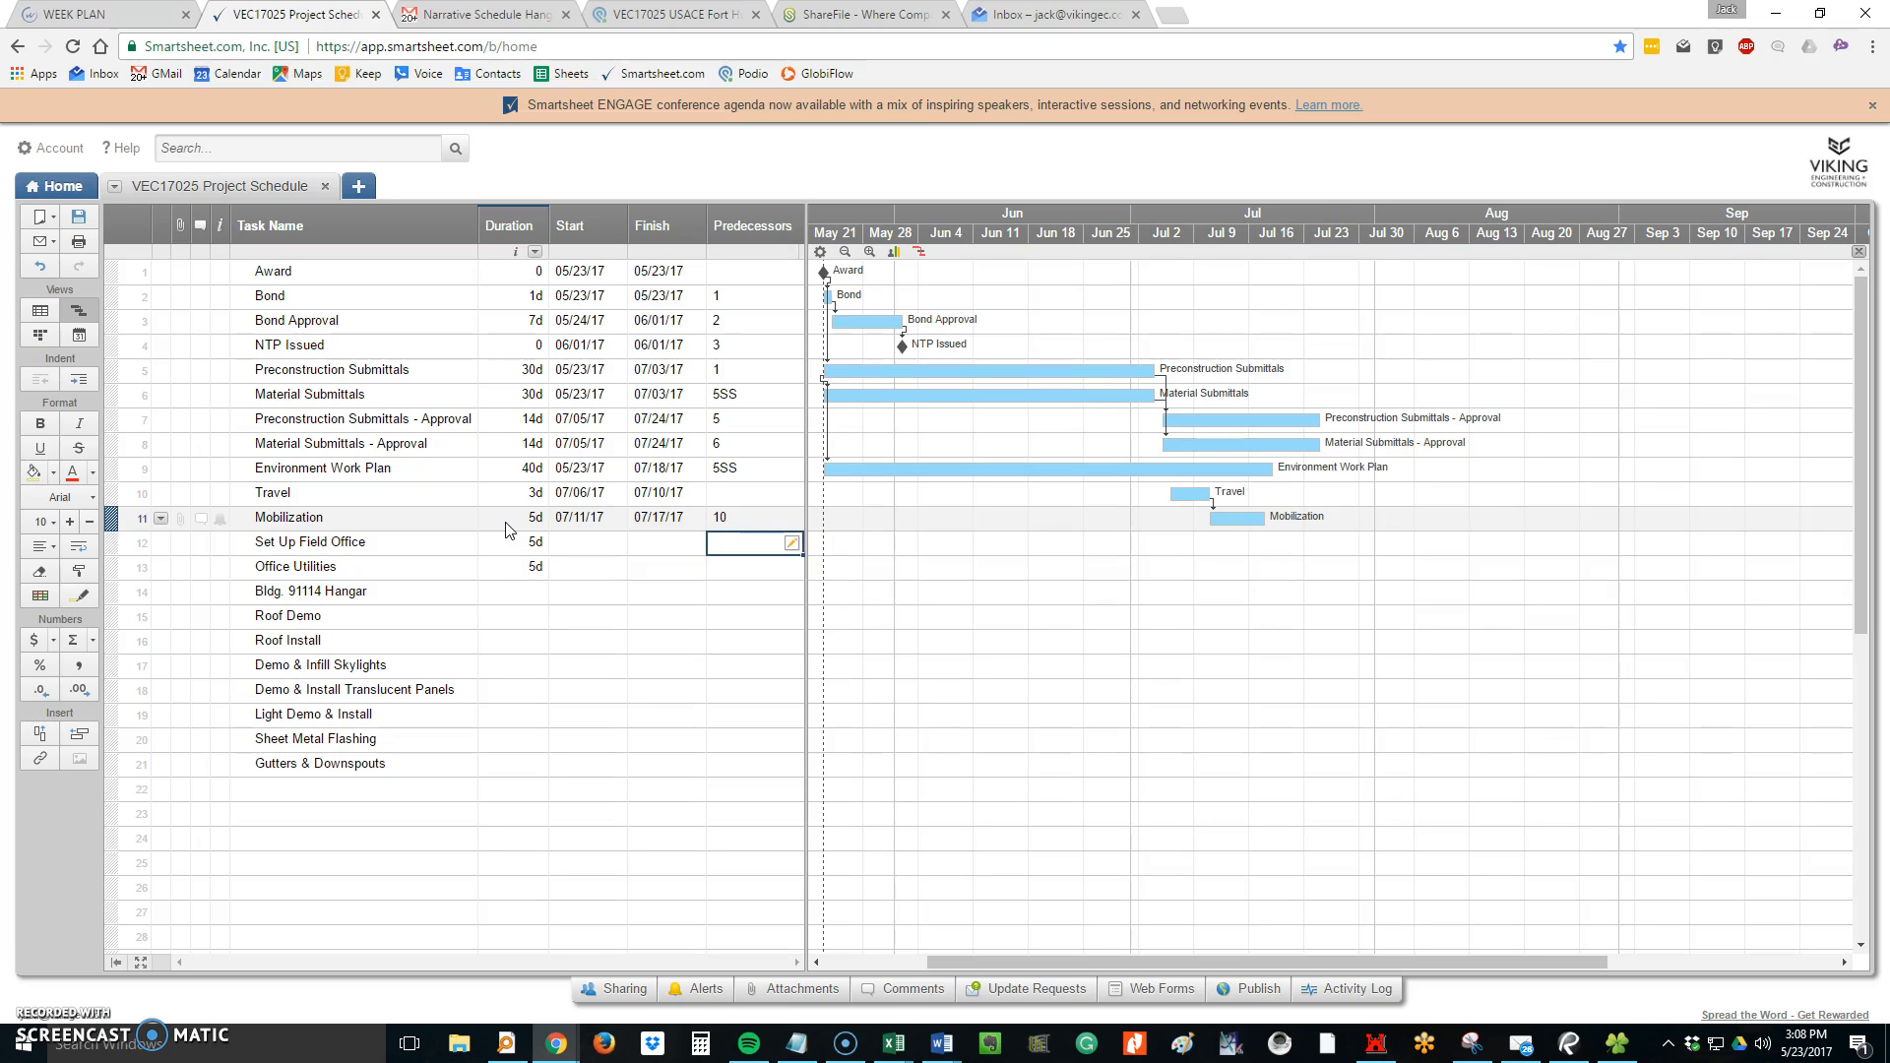
type("11SS")
key("Return")
type("11SS")
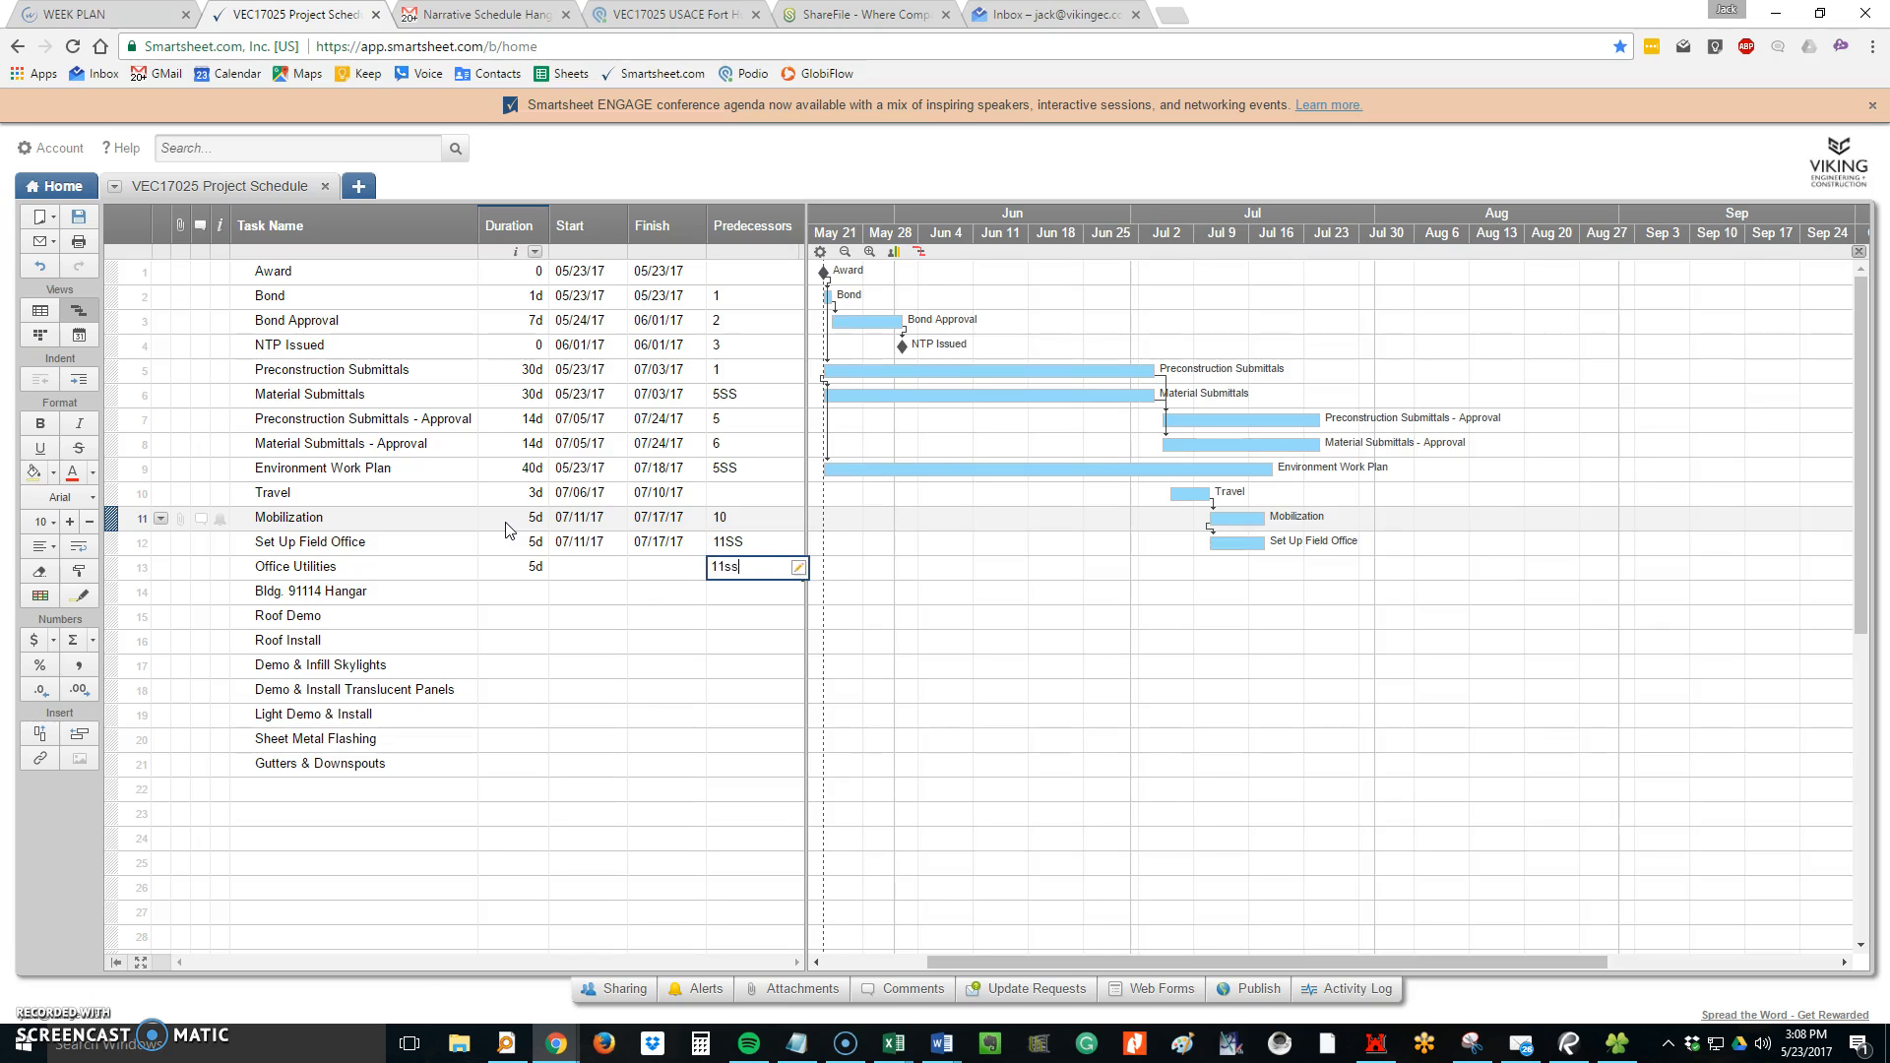
key("Return")
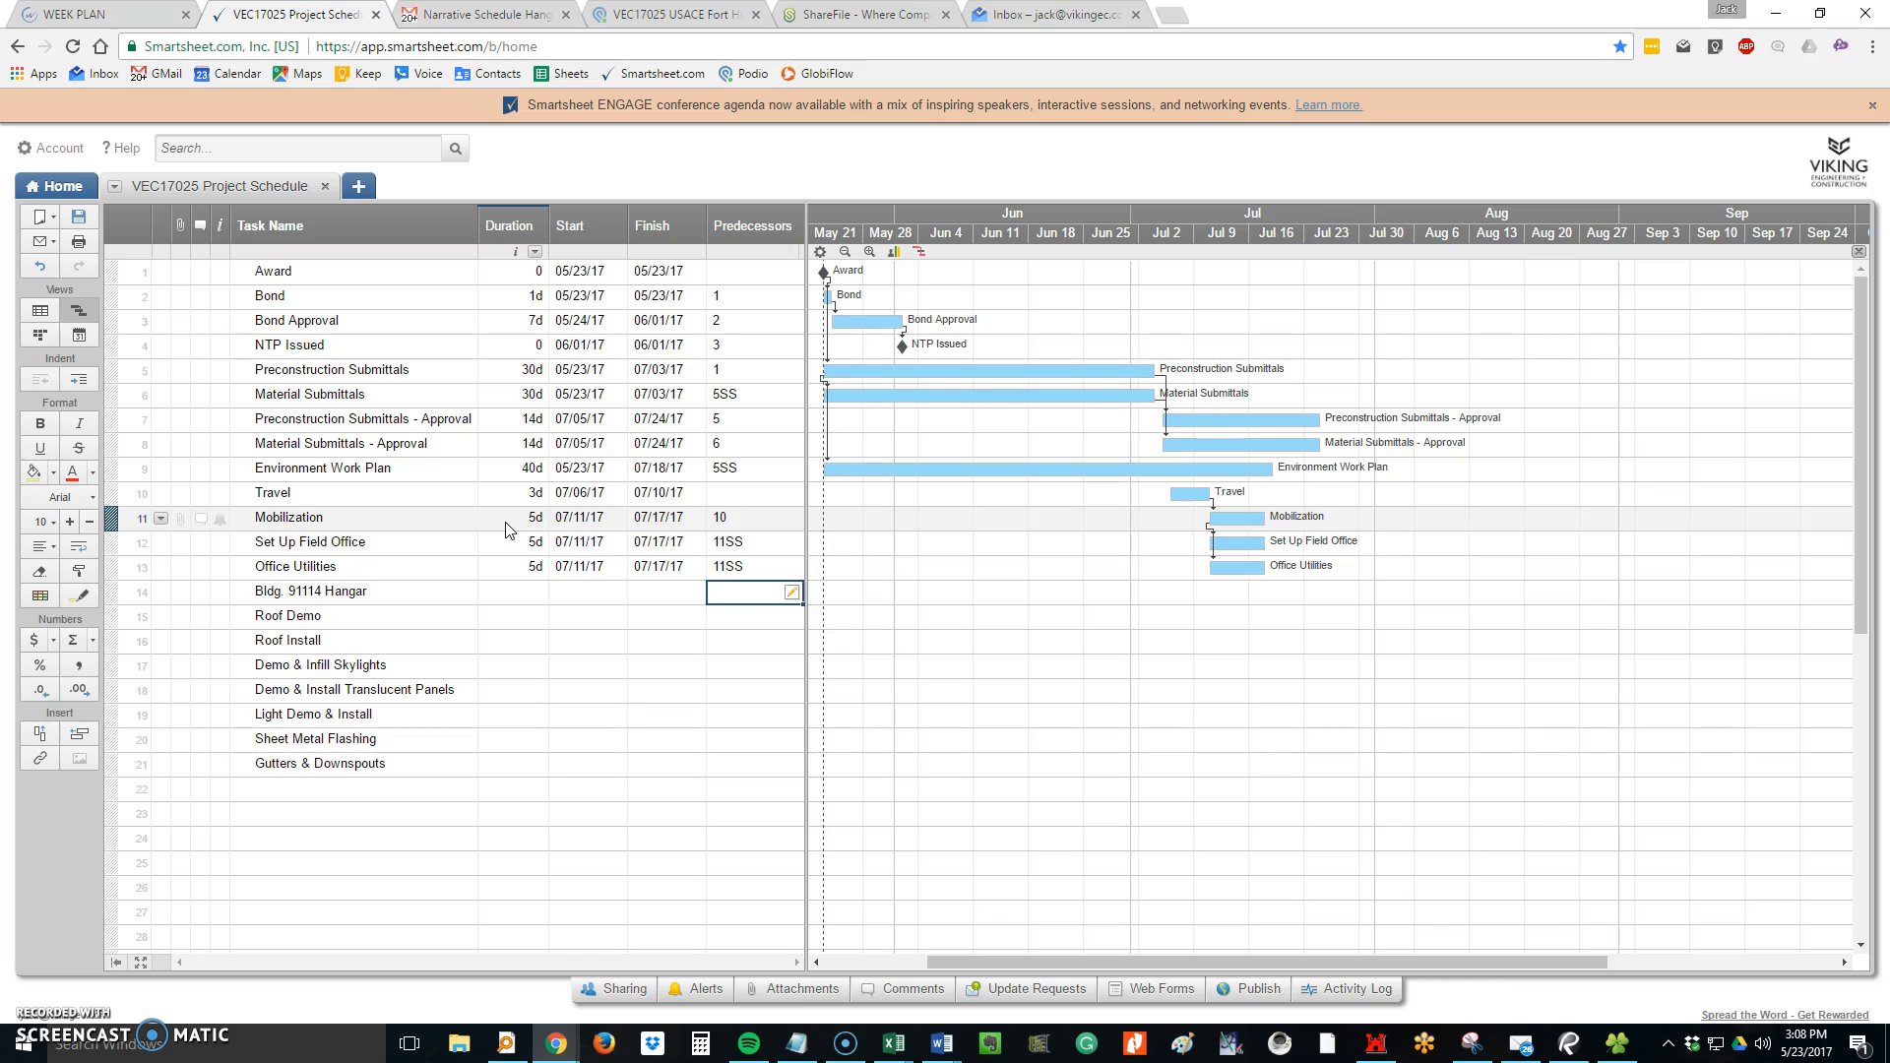
Rename the Bldg. 91114 Hangar row as Construction
left_click(328, 596)
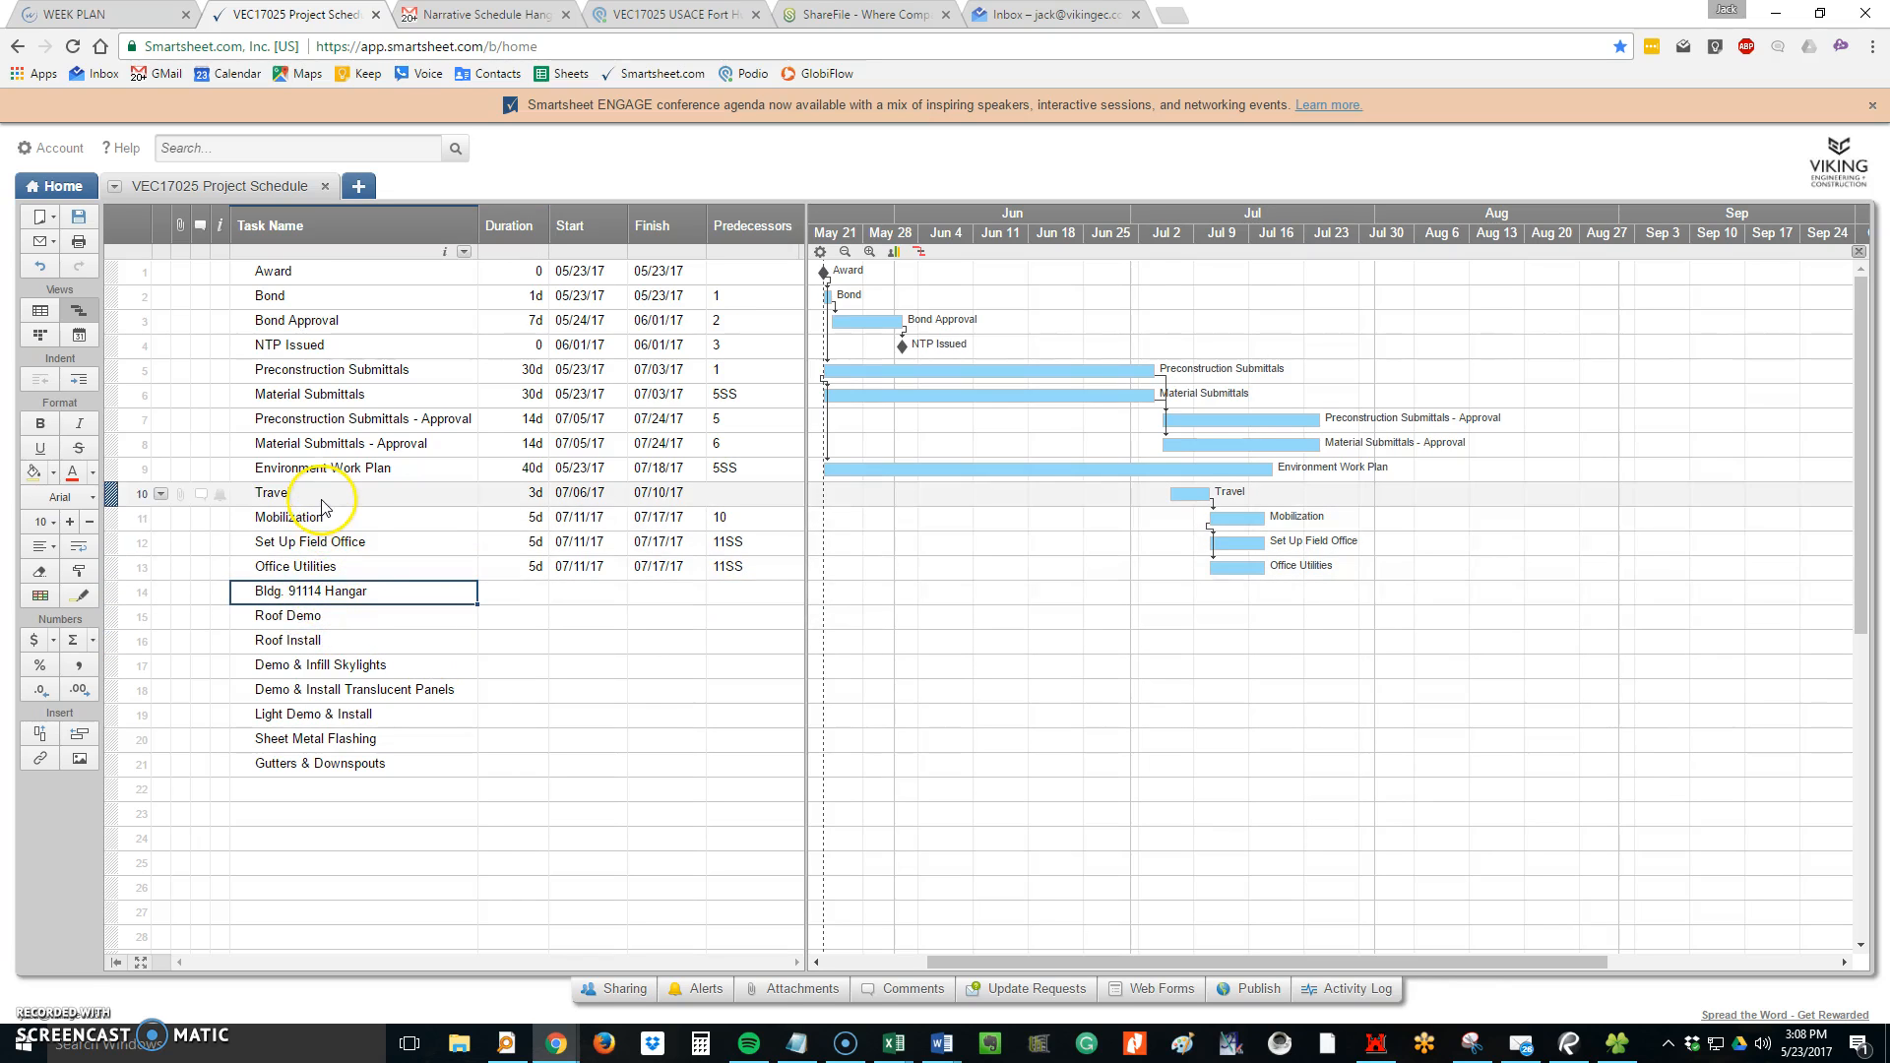
type("Construction")
key("Return")
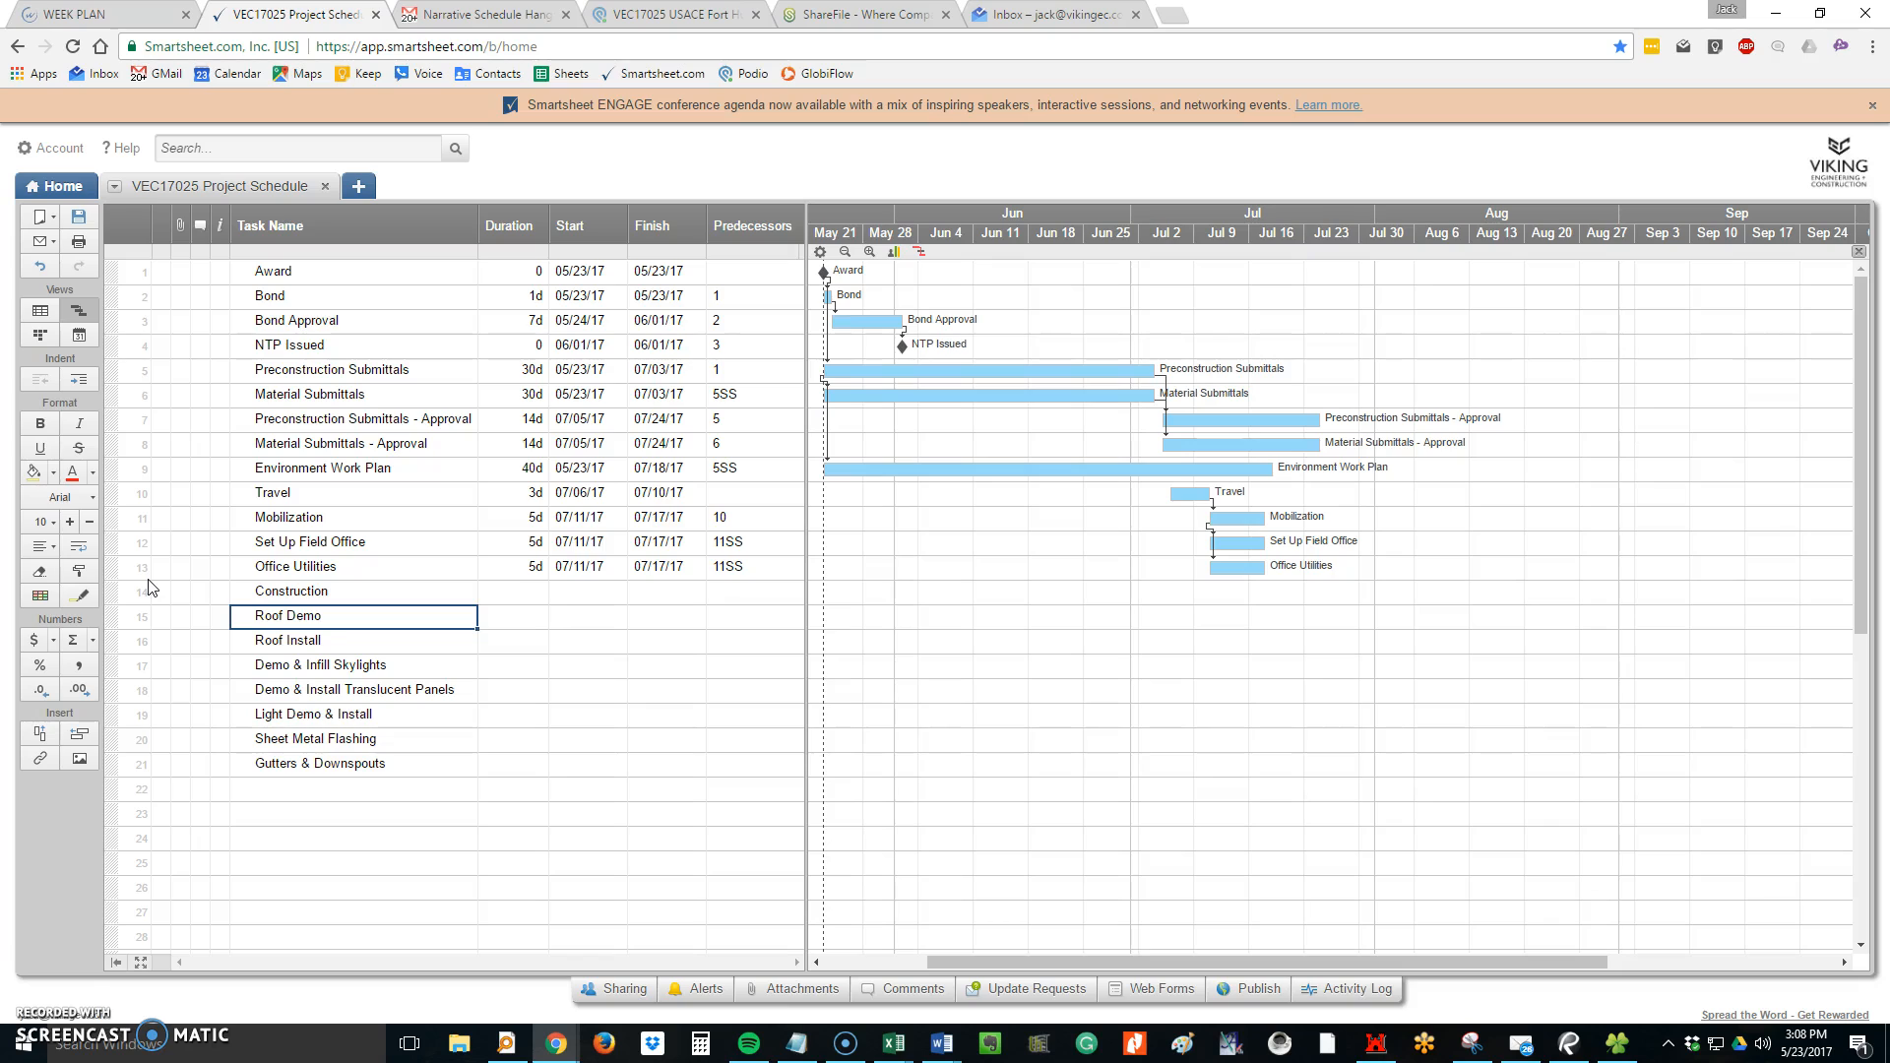
Indent the seven tasks from Roof Demo through Gutters & Downspouts as children of Construction
key("shift+Down")
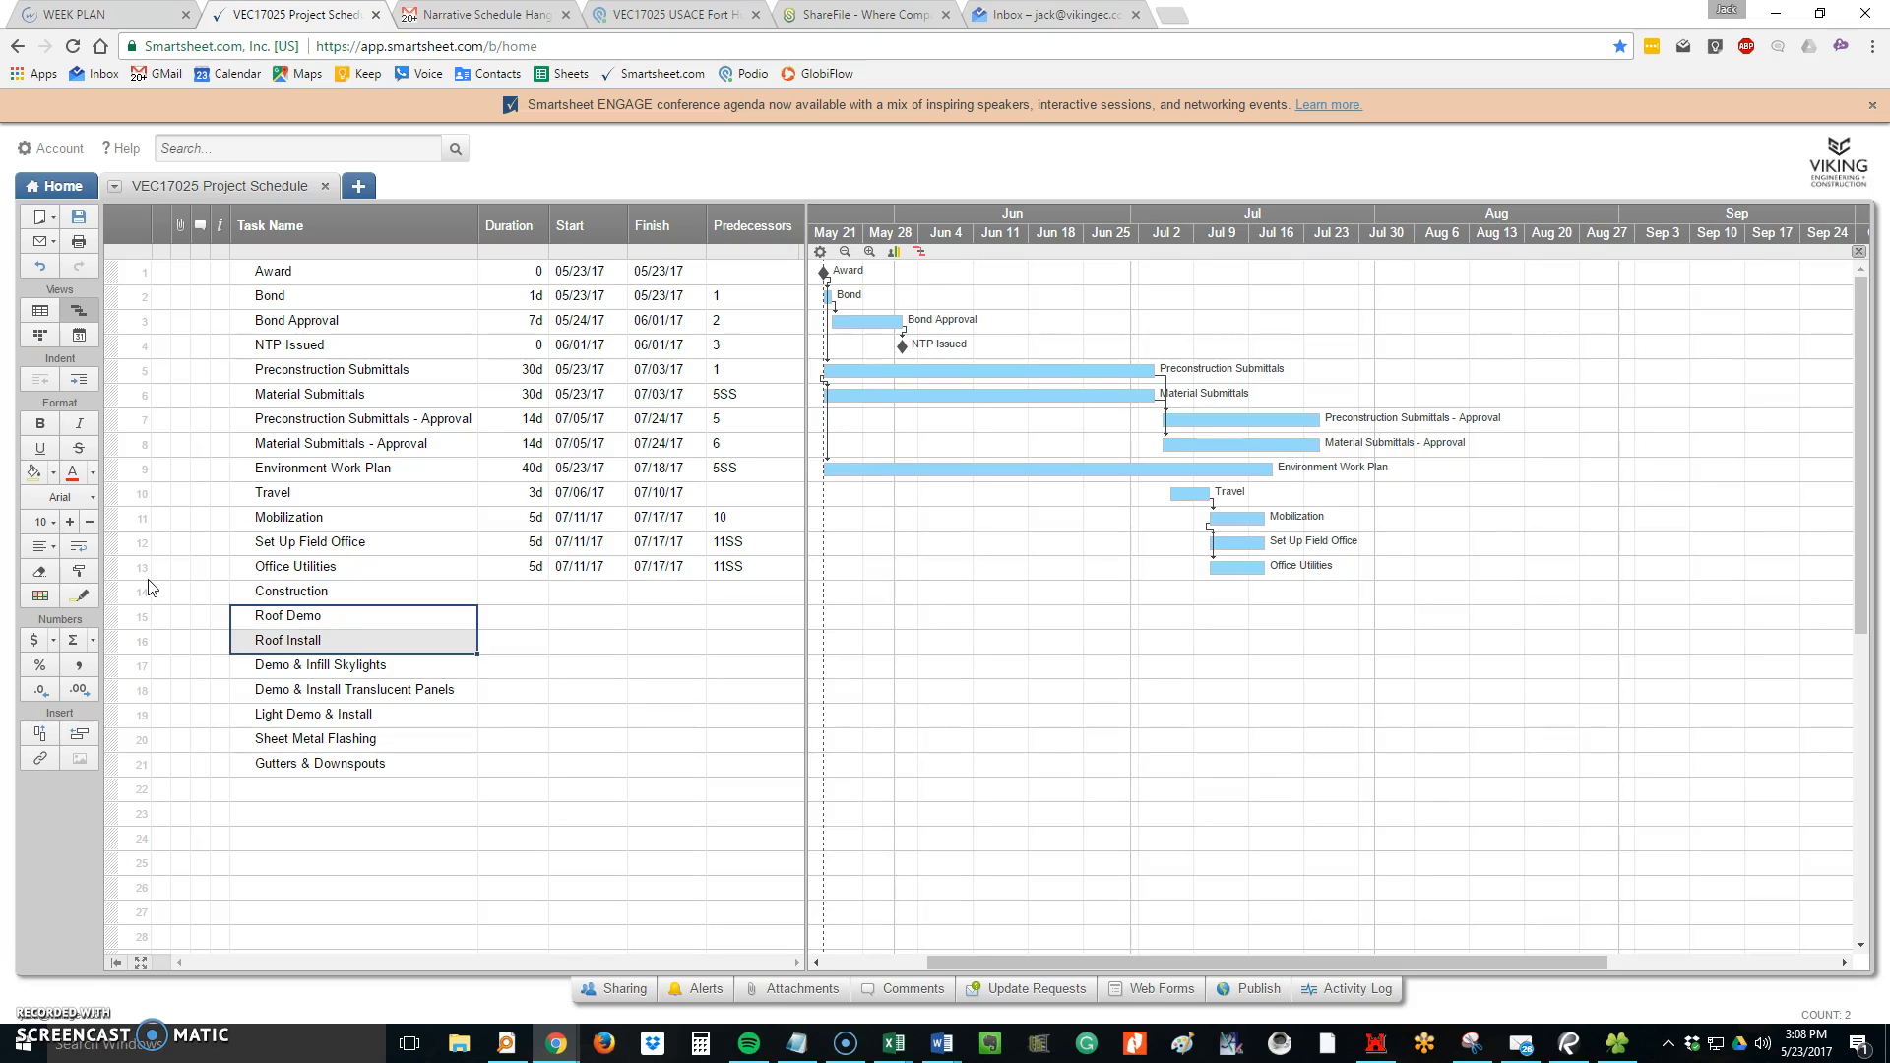
key("shift+Down")
key("shift+Down")
key("shift+Down")
key("shift+Down")
key("shift+Down")
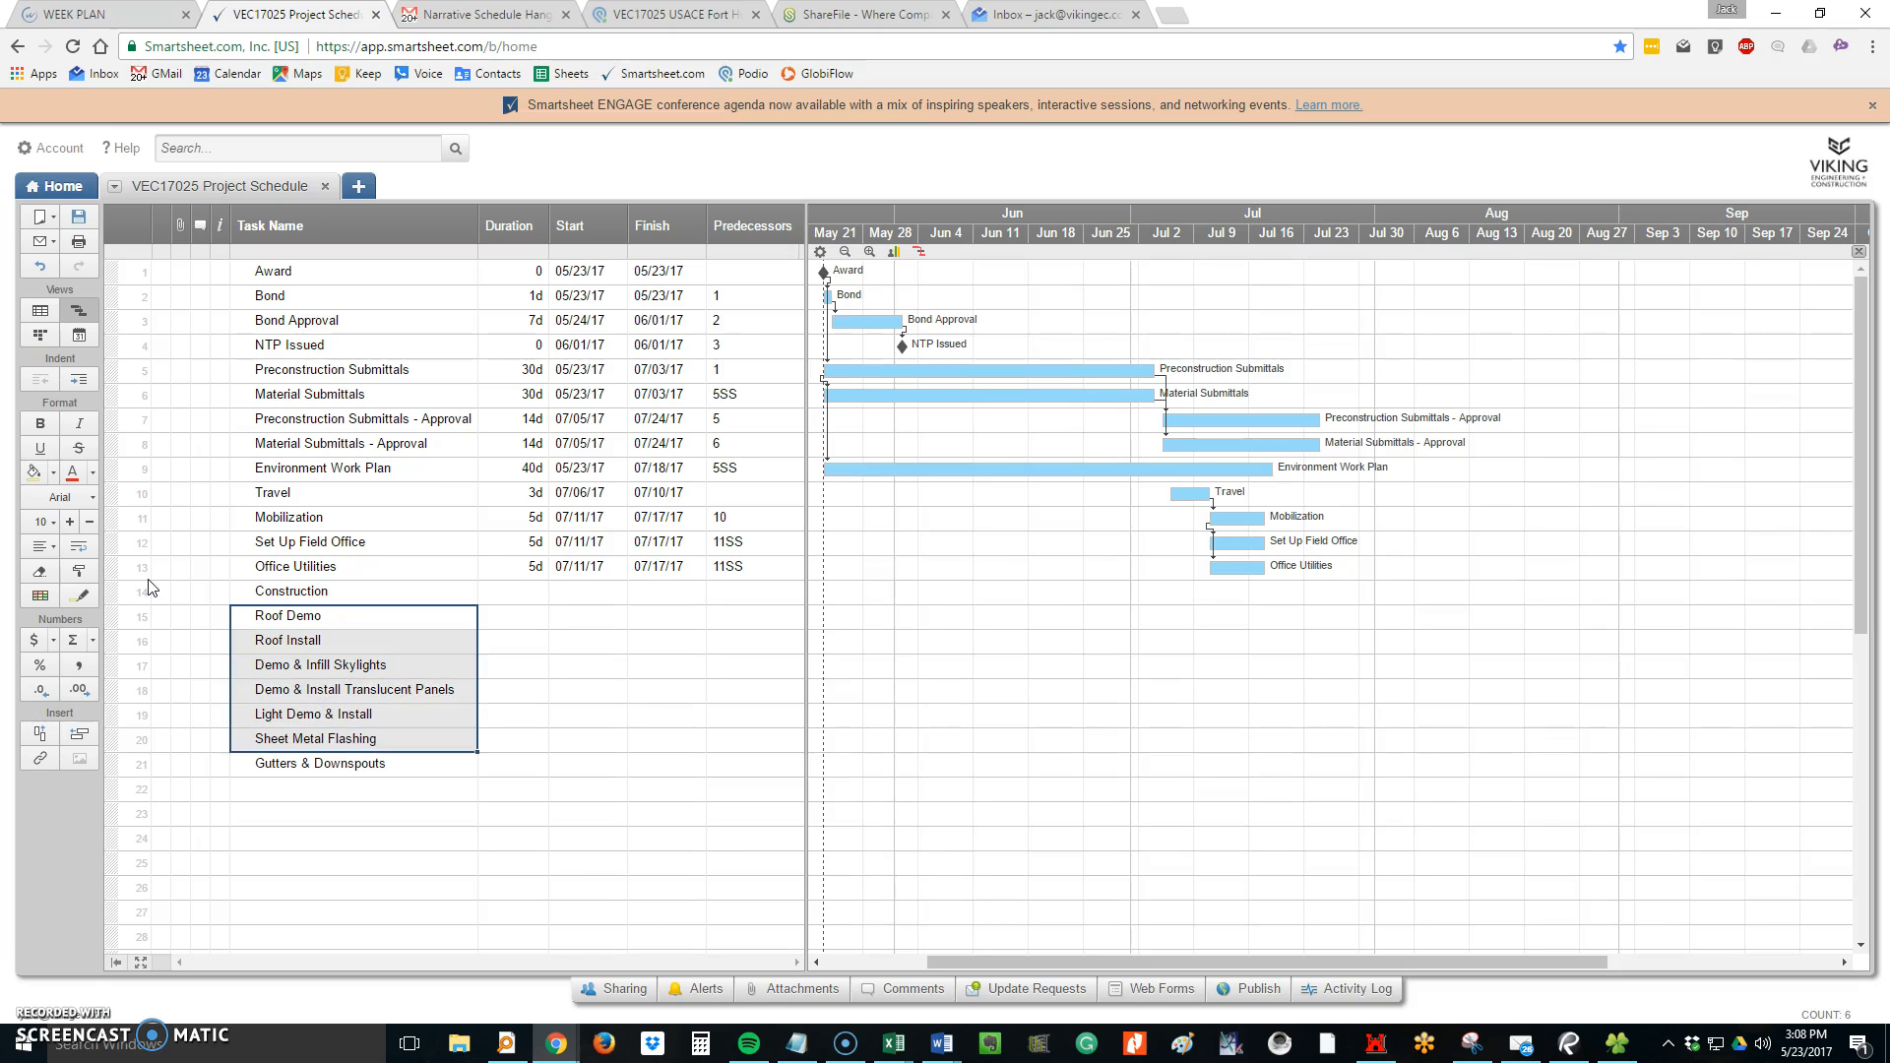
left_click(79, 379)
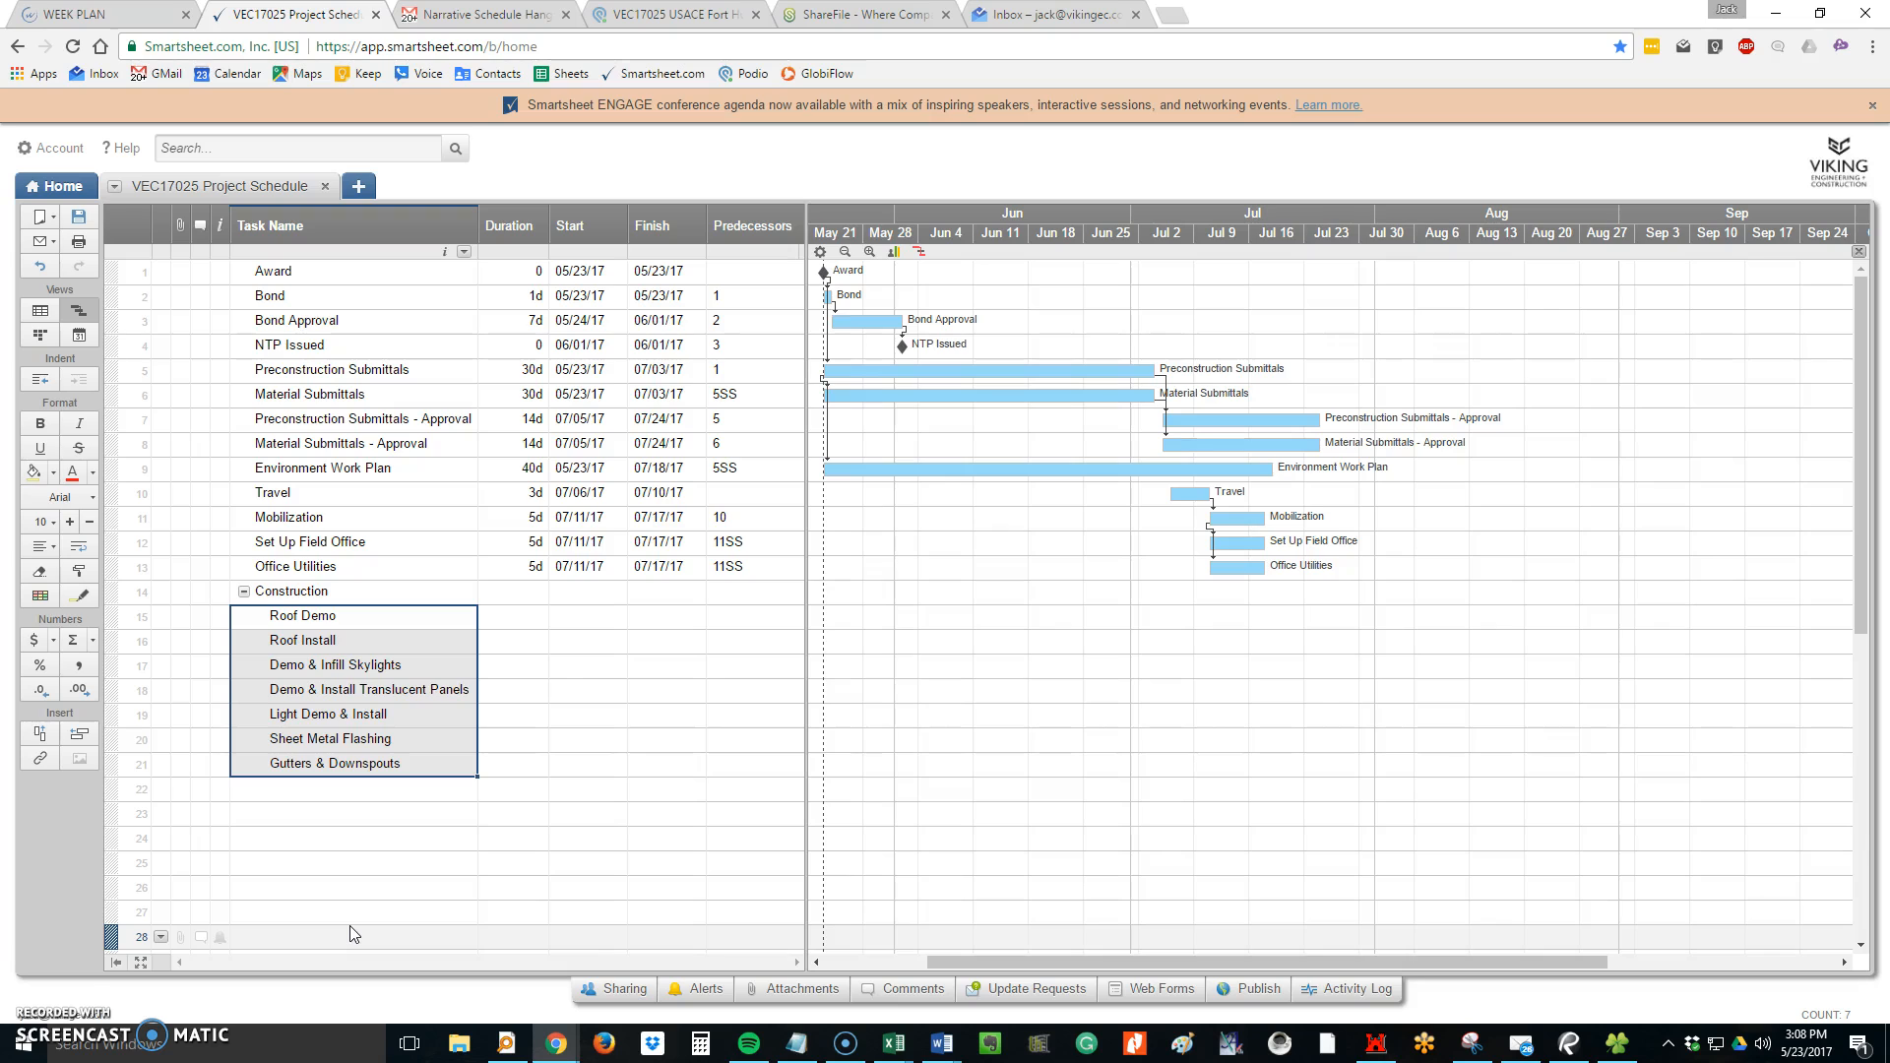
Insert a new row above Travel and name it Mobilization
left_click(315, 502)
key("Insert")
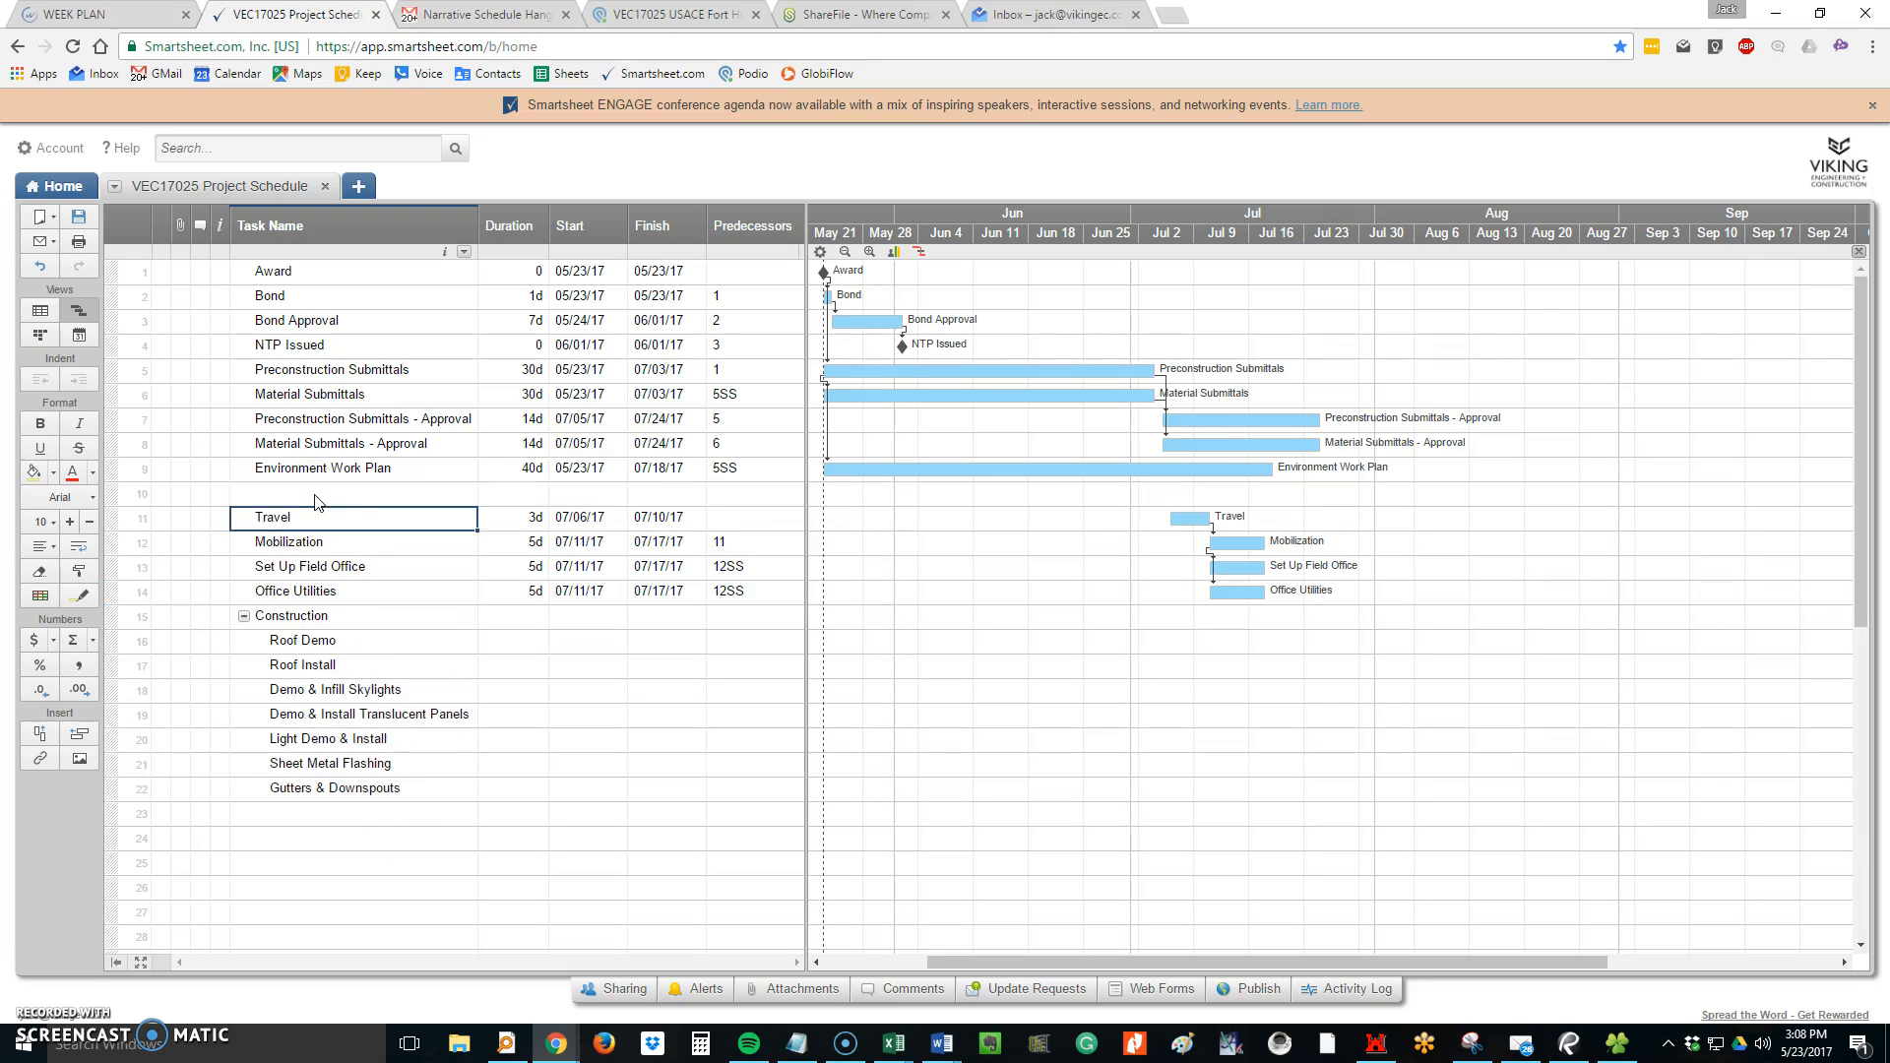
type("Mobilization")
key("Return")
Indent Travel, Mobilization, Set Up Field Office and Office Utilities under the new Mobilization parent row
key("shift+Down")
key("shift+Down")
key("shift+Down")
left_click(80, 381)
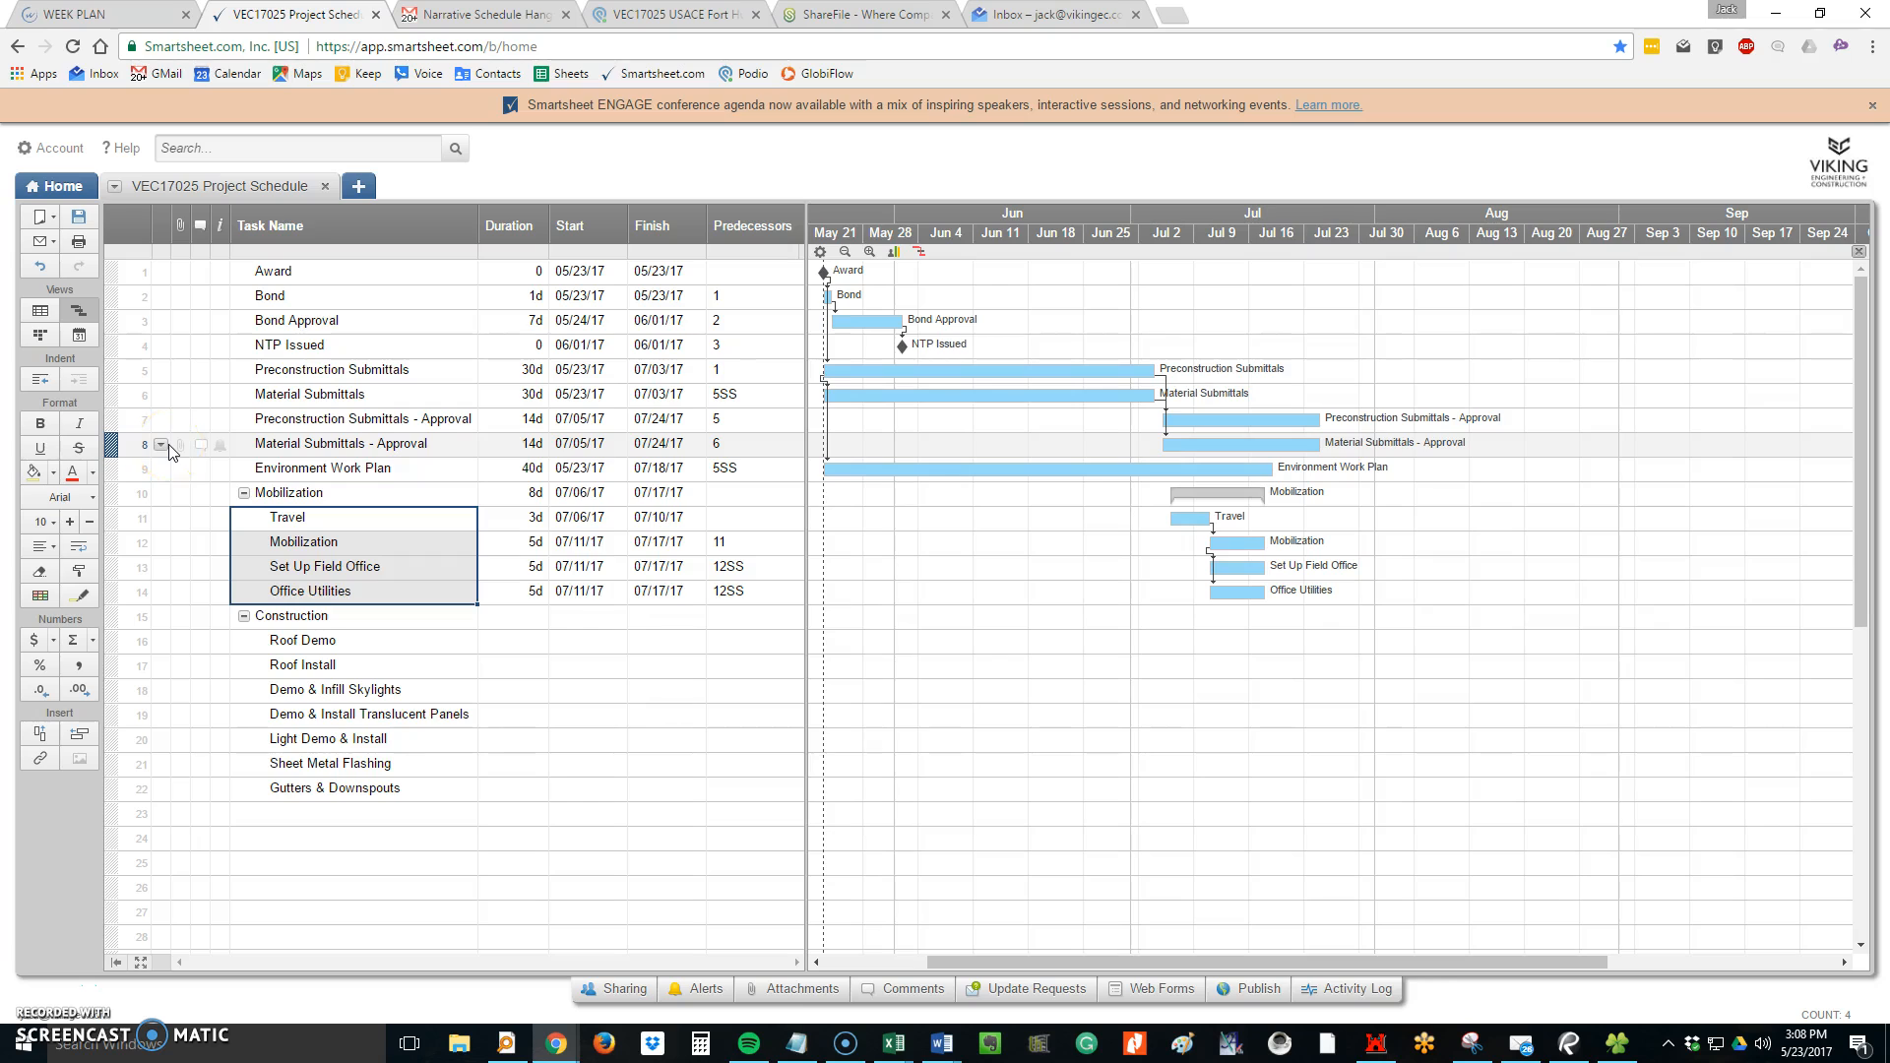
Give Roof Demo the predecessors 12, 13, 14
left_click(352, 645)
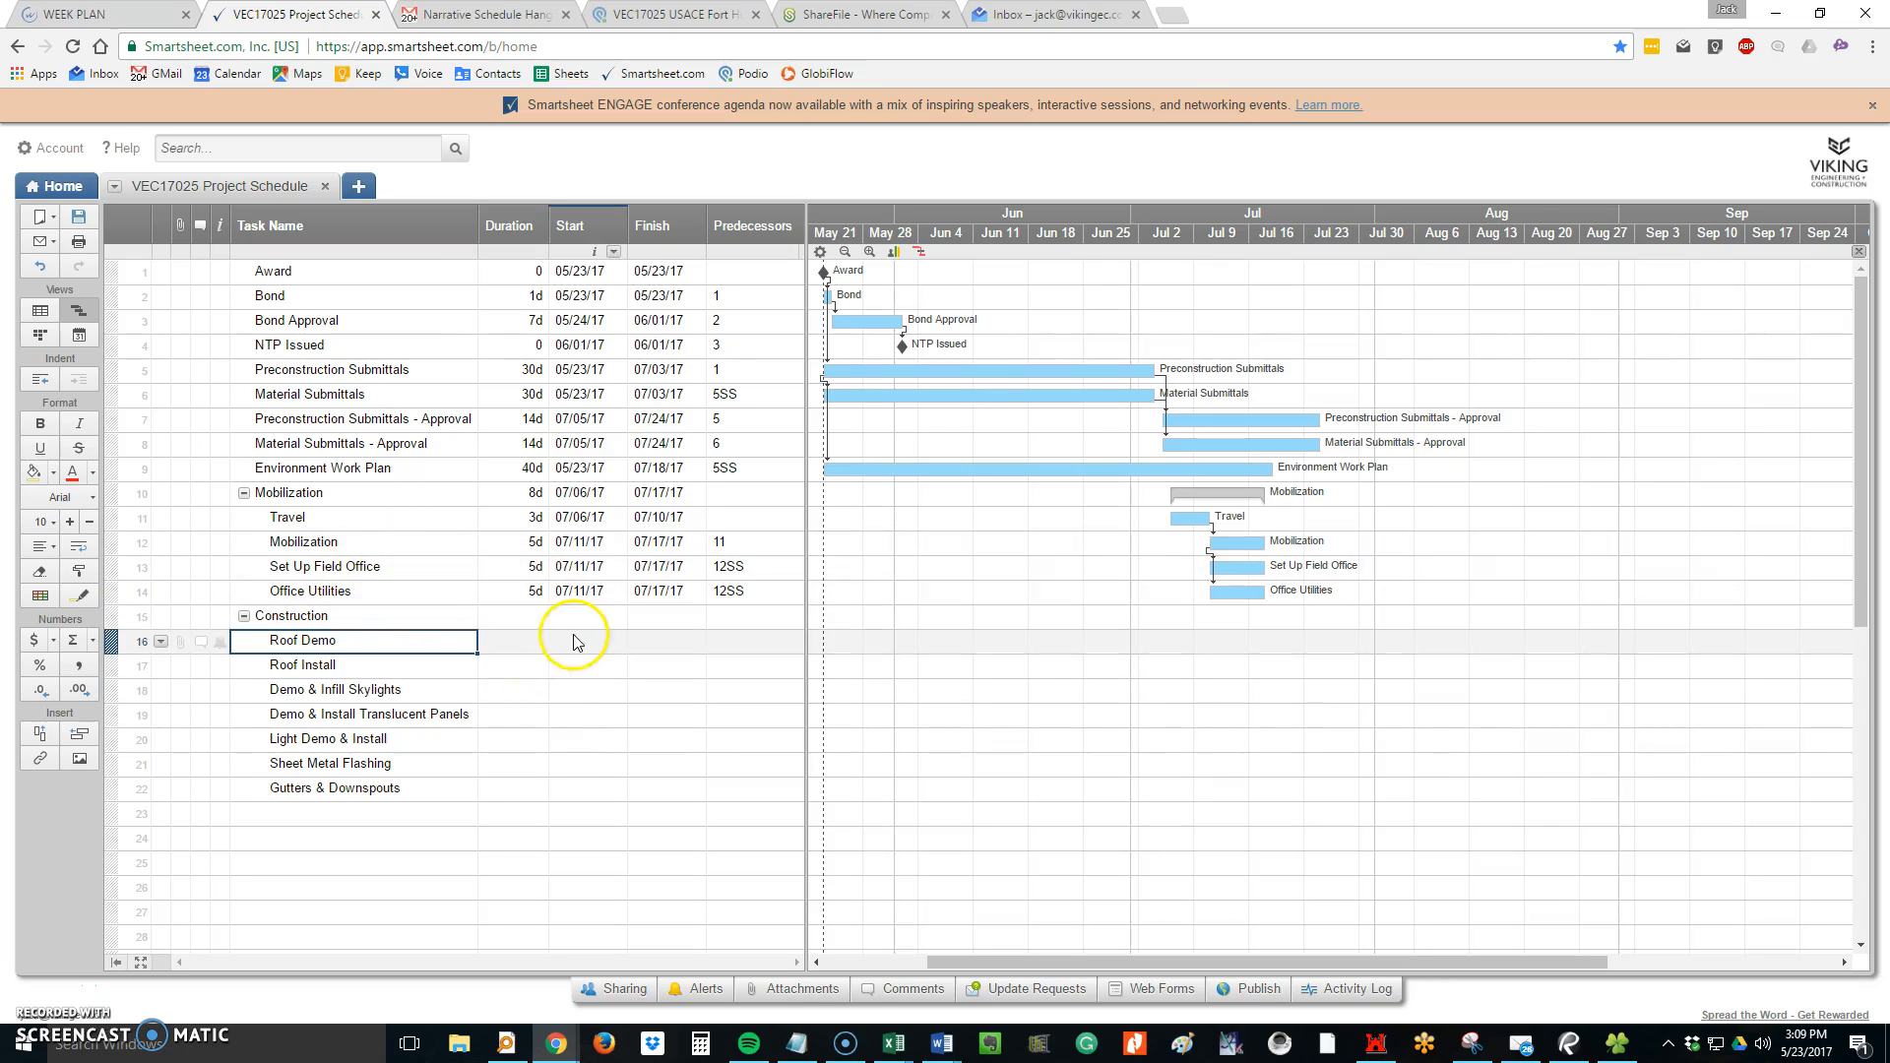
left_click(753, 646)
type("12")
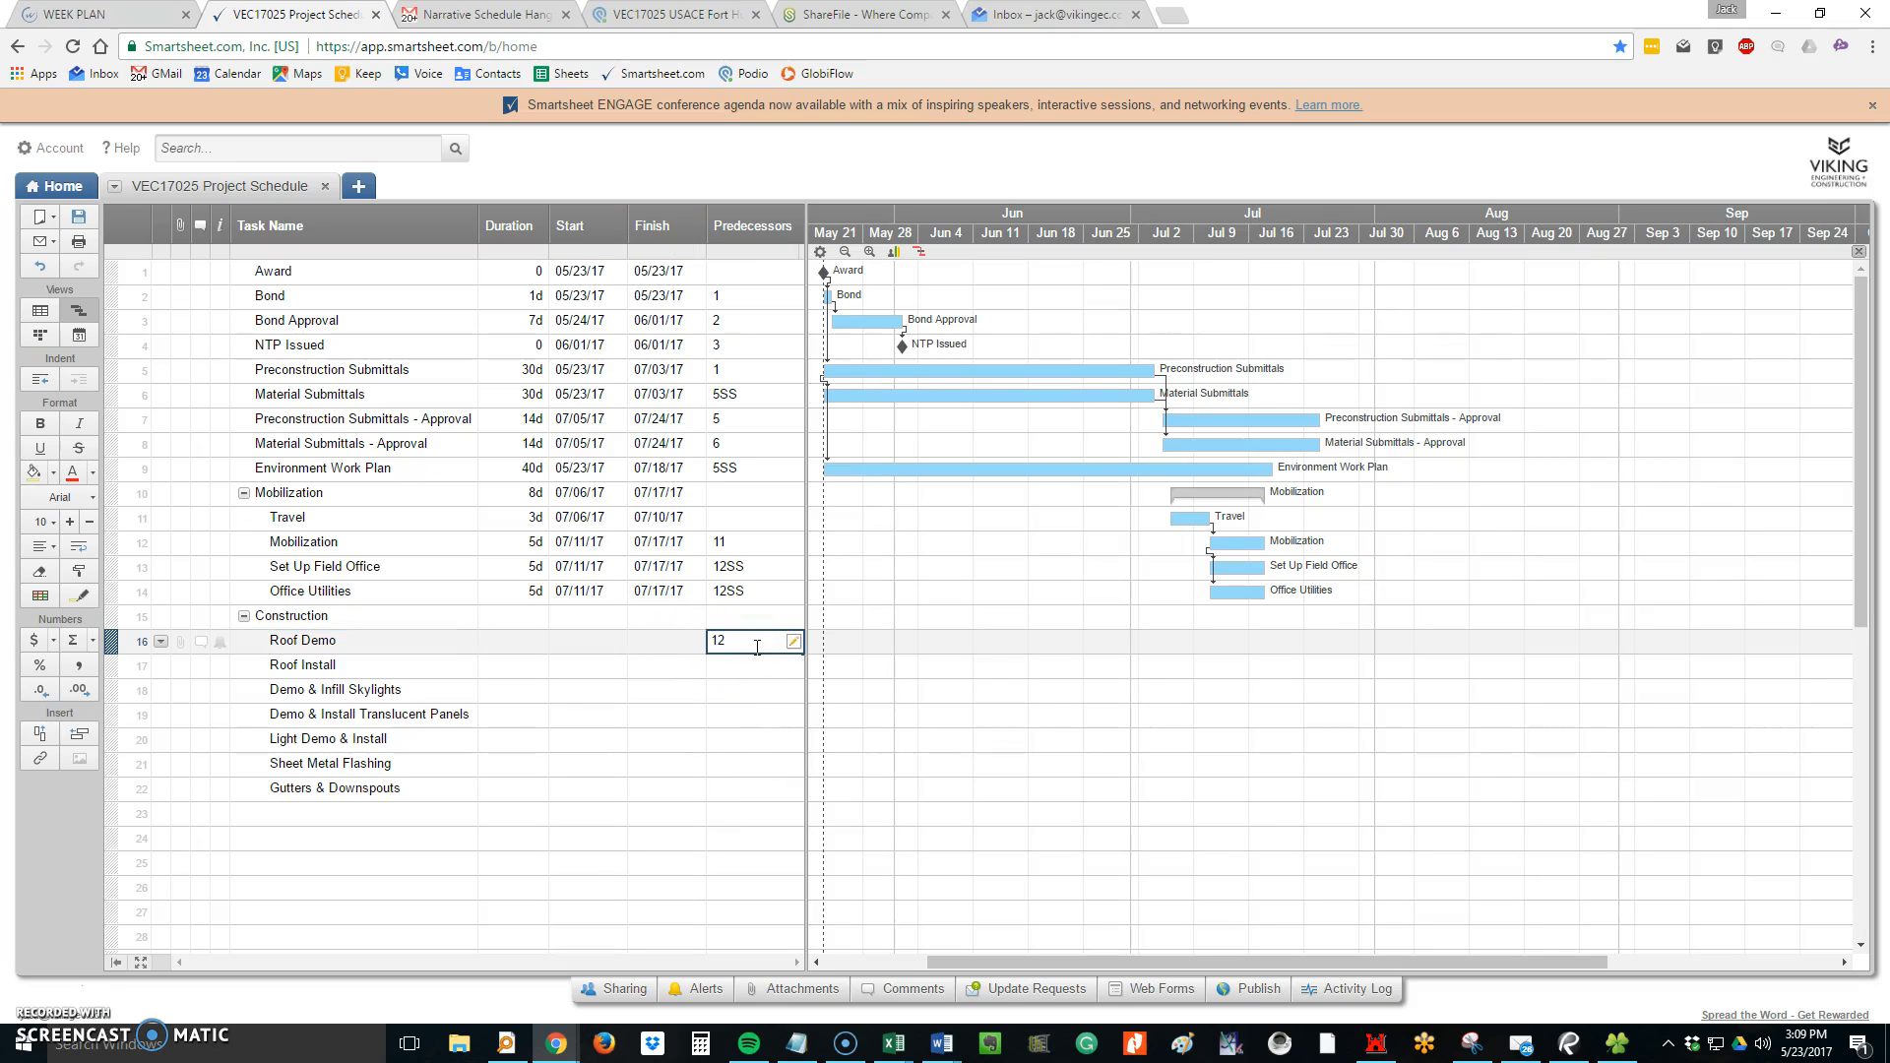
type("13, 14")
key("Return")
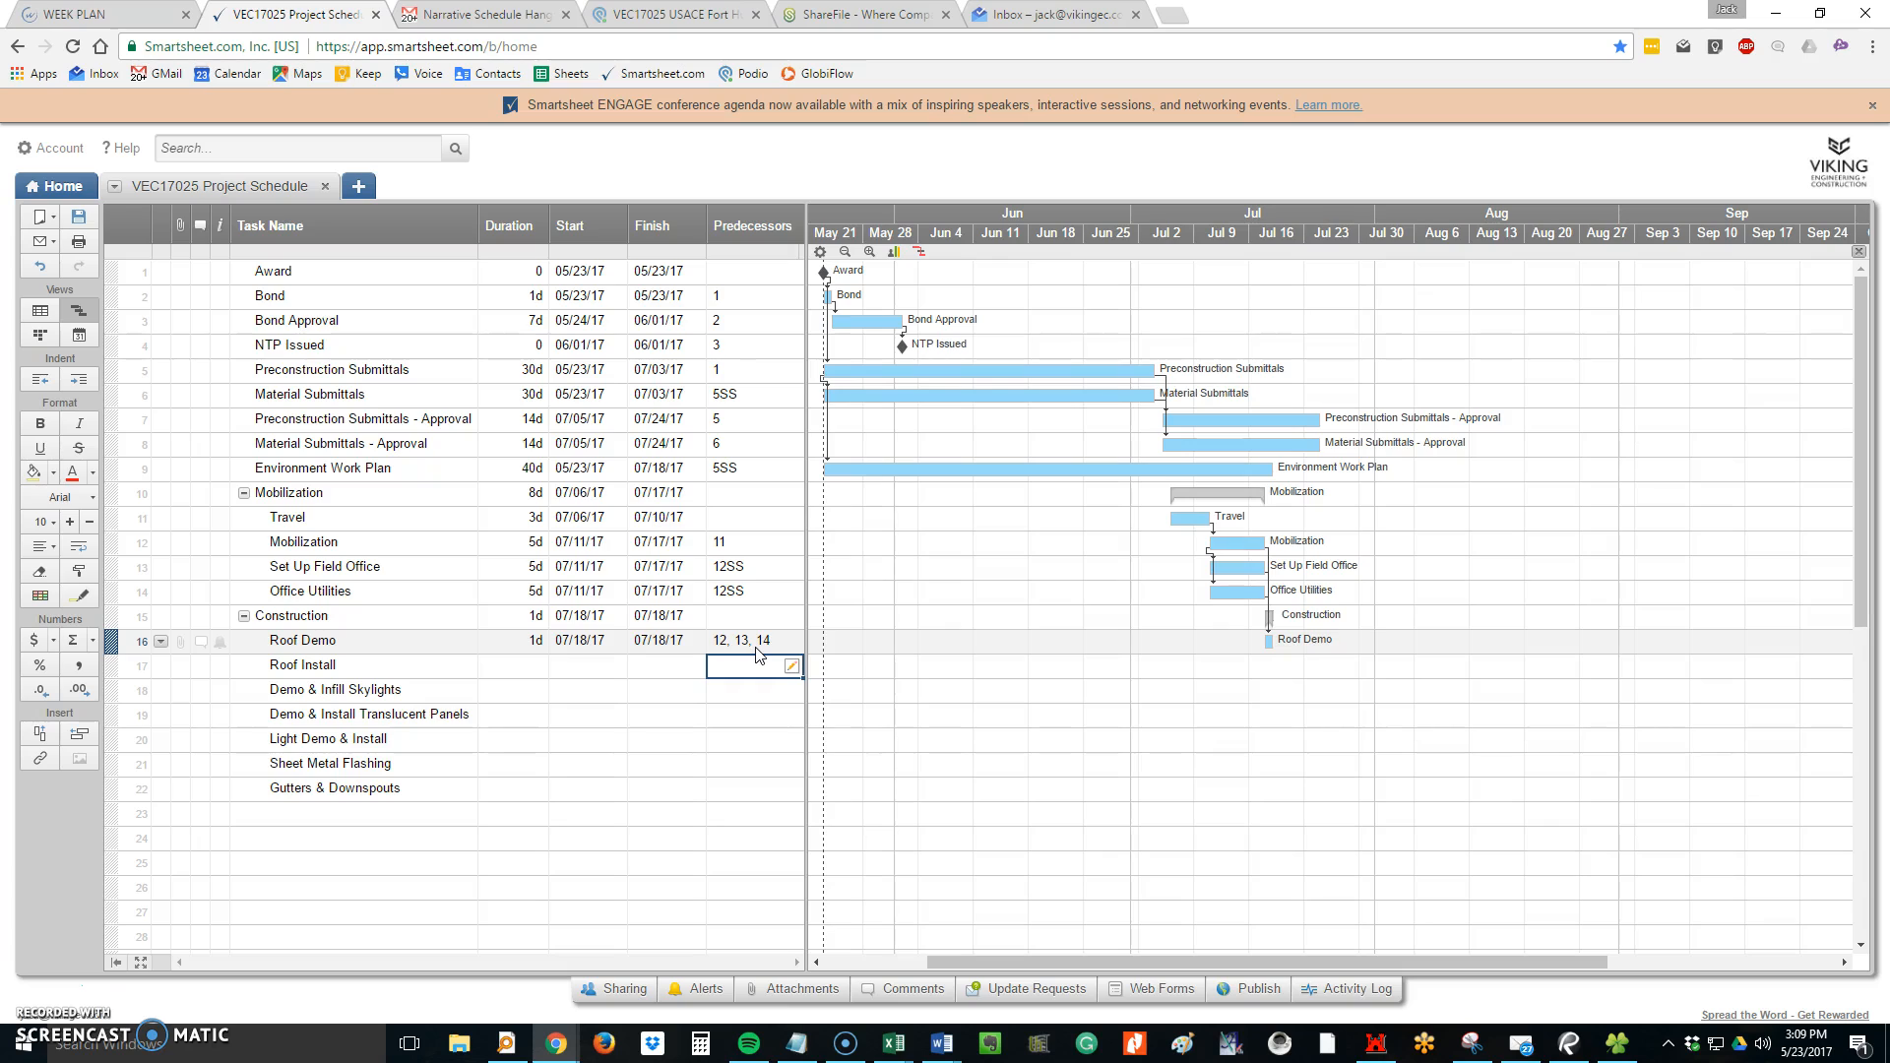
Set the duration of Roof Demo to 45 days
key("Up")
key("Left")
key("Left")
key("Left")
key("Left")
key("Right")
type("45")
key("Return")
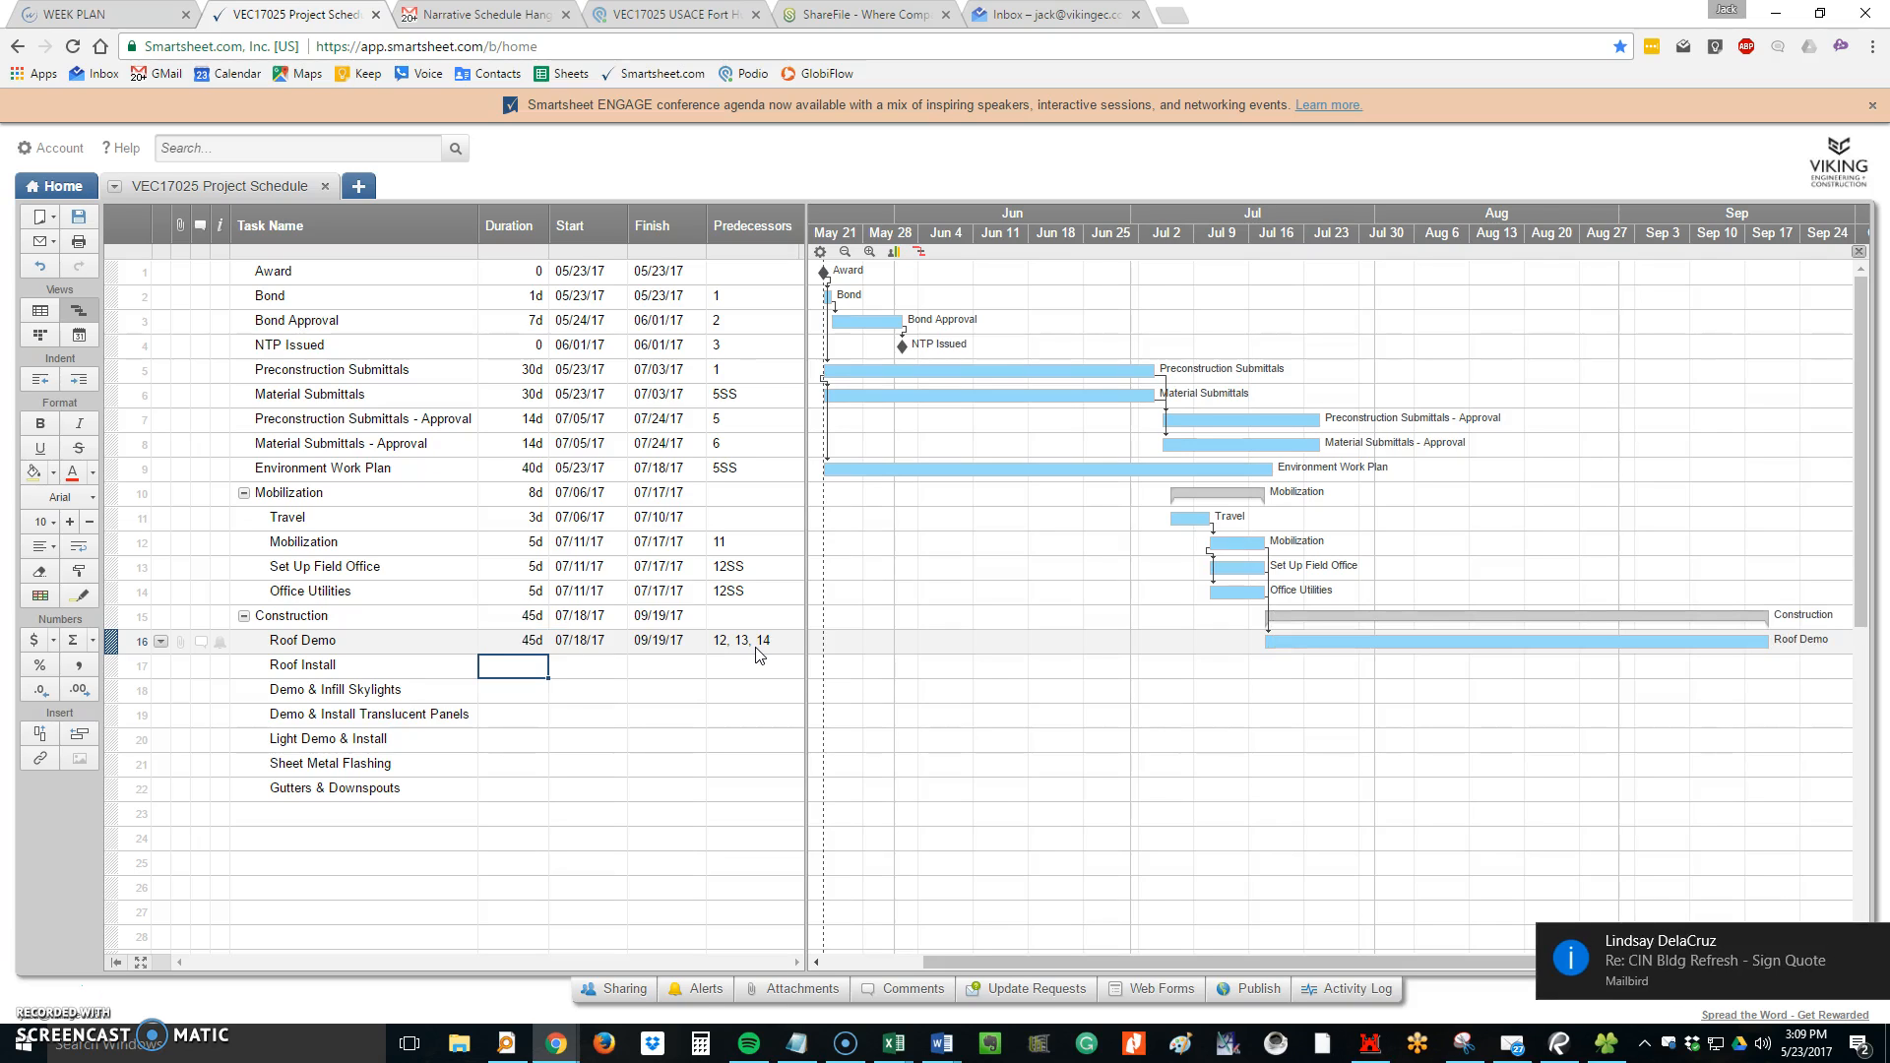
Set the duration of Roof Install to 45d and of Demo & Infill Skylights to 40d
type("45d")
key("Return")
type("40d")
key("Return")
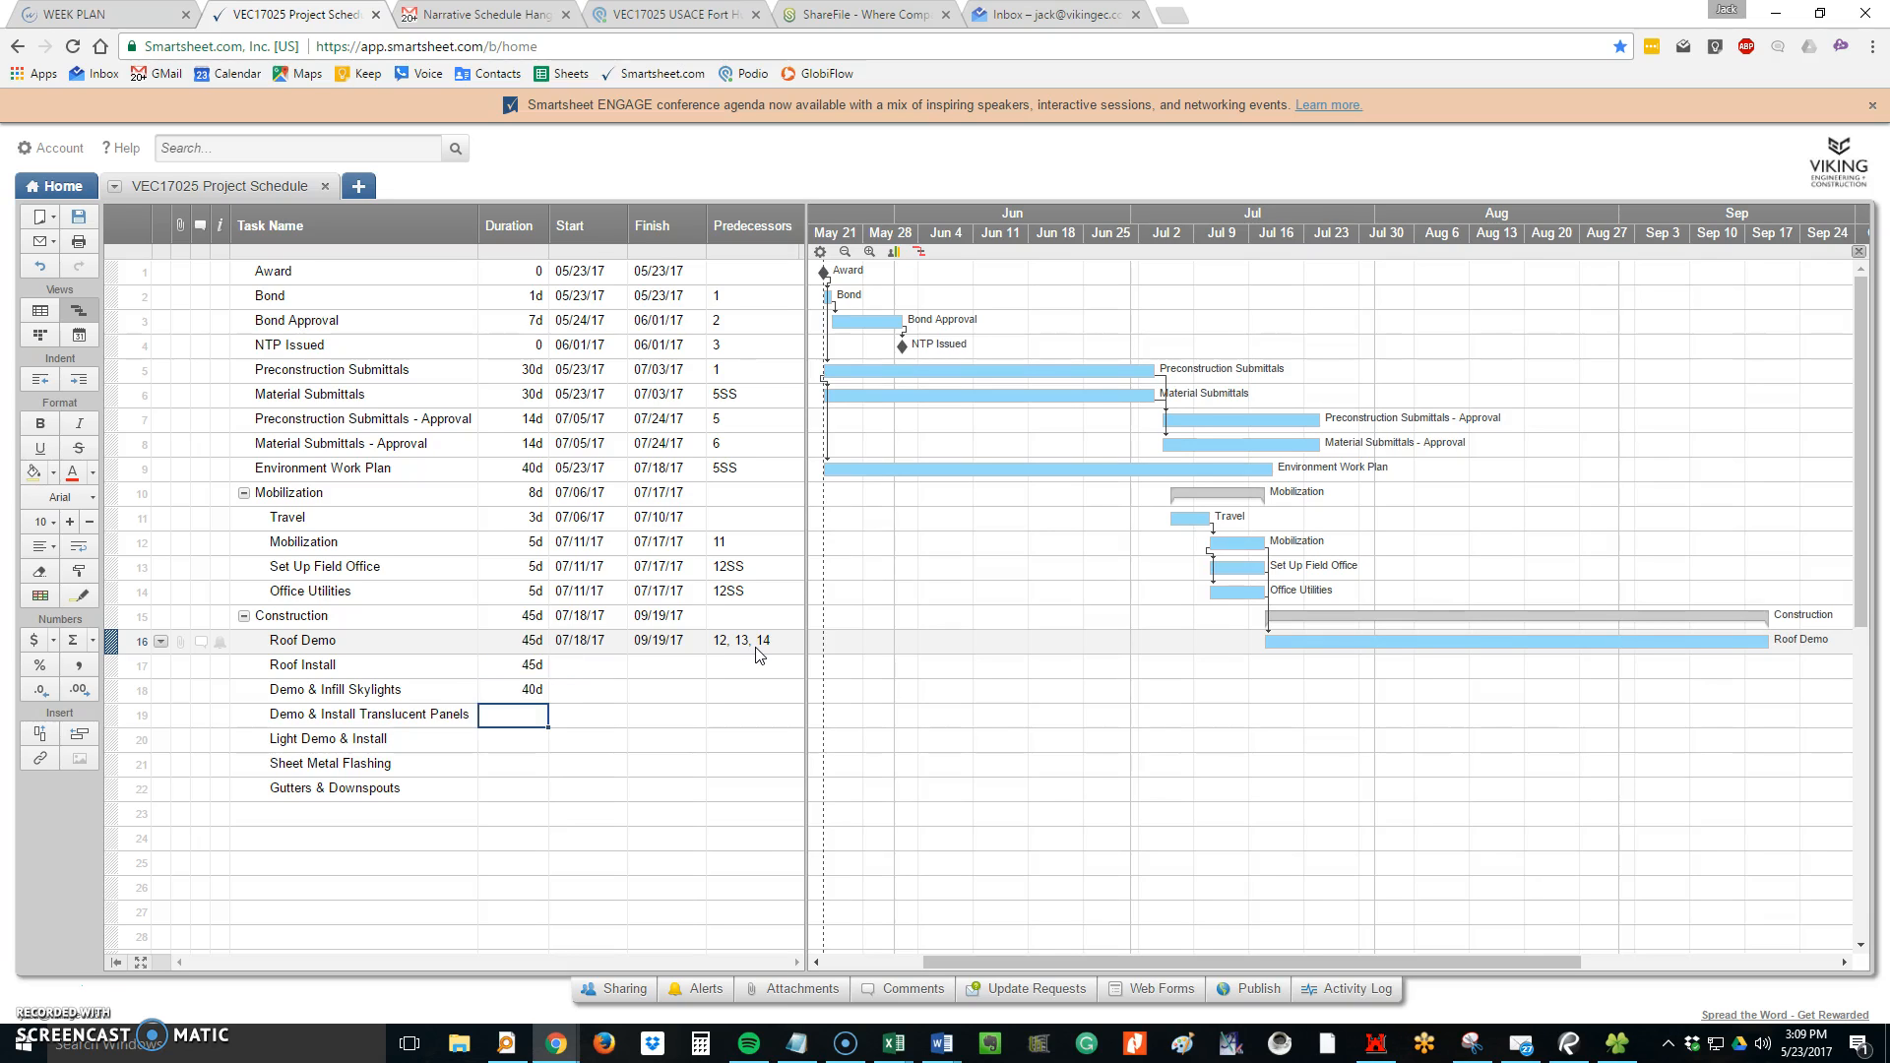
Set durations of 10d for Demo & Install Translucent Panels, 8d for Light Demo & Install, and 5d each for Sheet Metal Flashing and Gutters & Downspouts
type("10d")
key("Return")
type("8d")
key("Return")
type("5d")
key("Return")
type("5d")
key("Return")
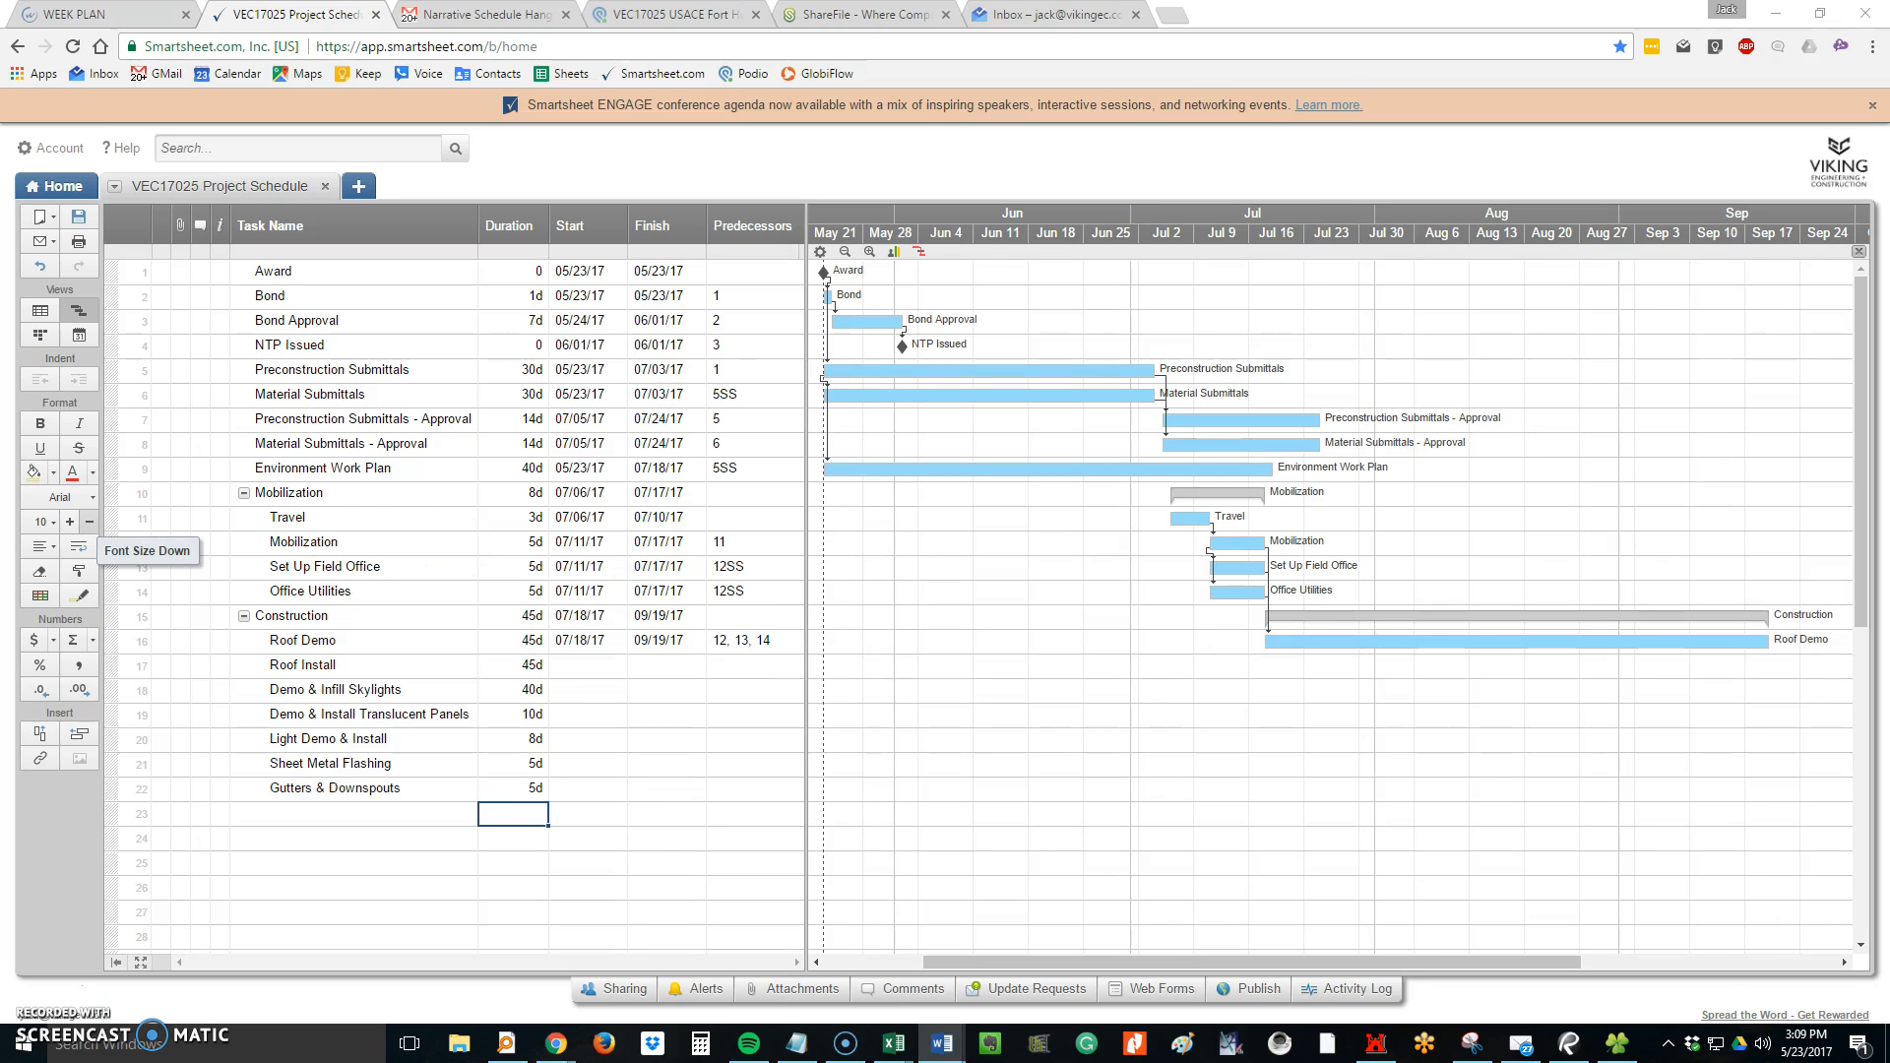
Switch to the Word schedule, examine the durations and sequence of the Bldg. 91114 Hangar tasks, and move the window back off this screen
left_click(941, 1044)
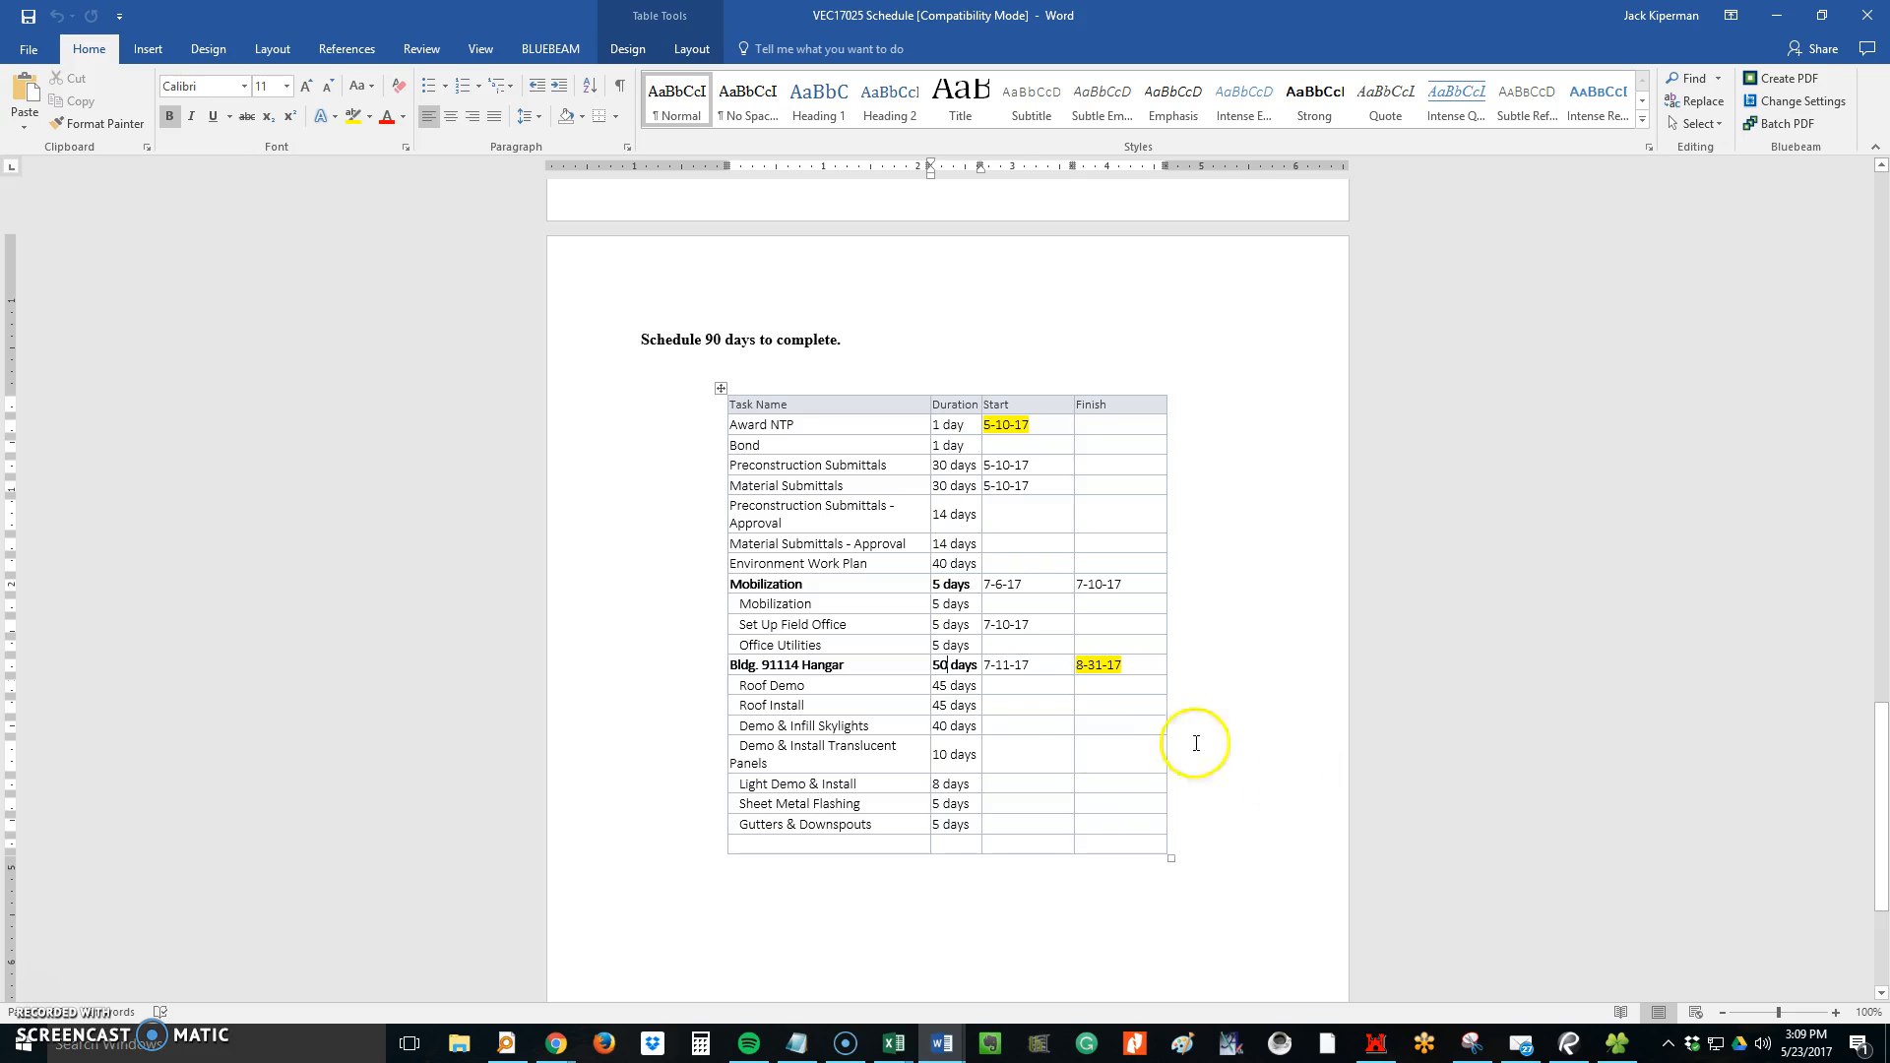
left_click(886, 690)
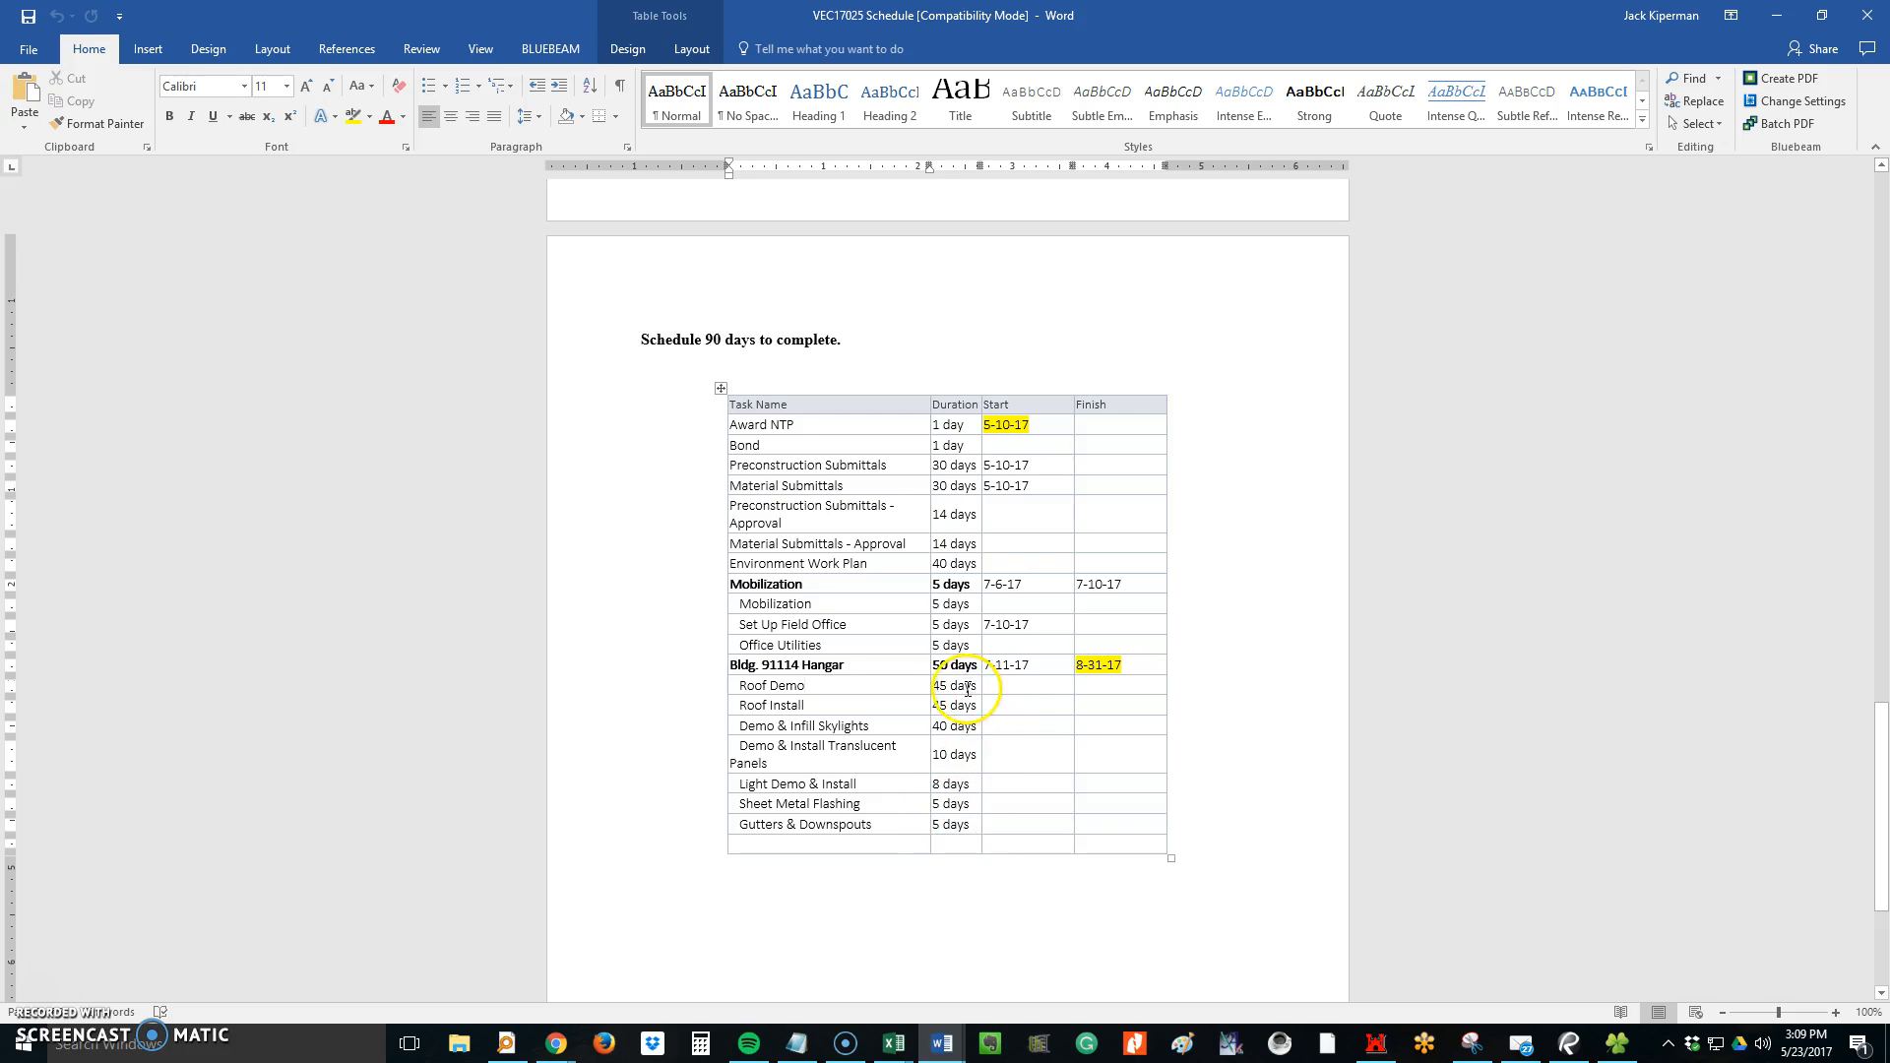
left_click(926, 703)
left_click_drag(925, 703, 783, 809)
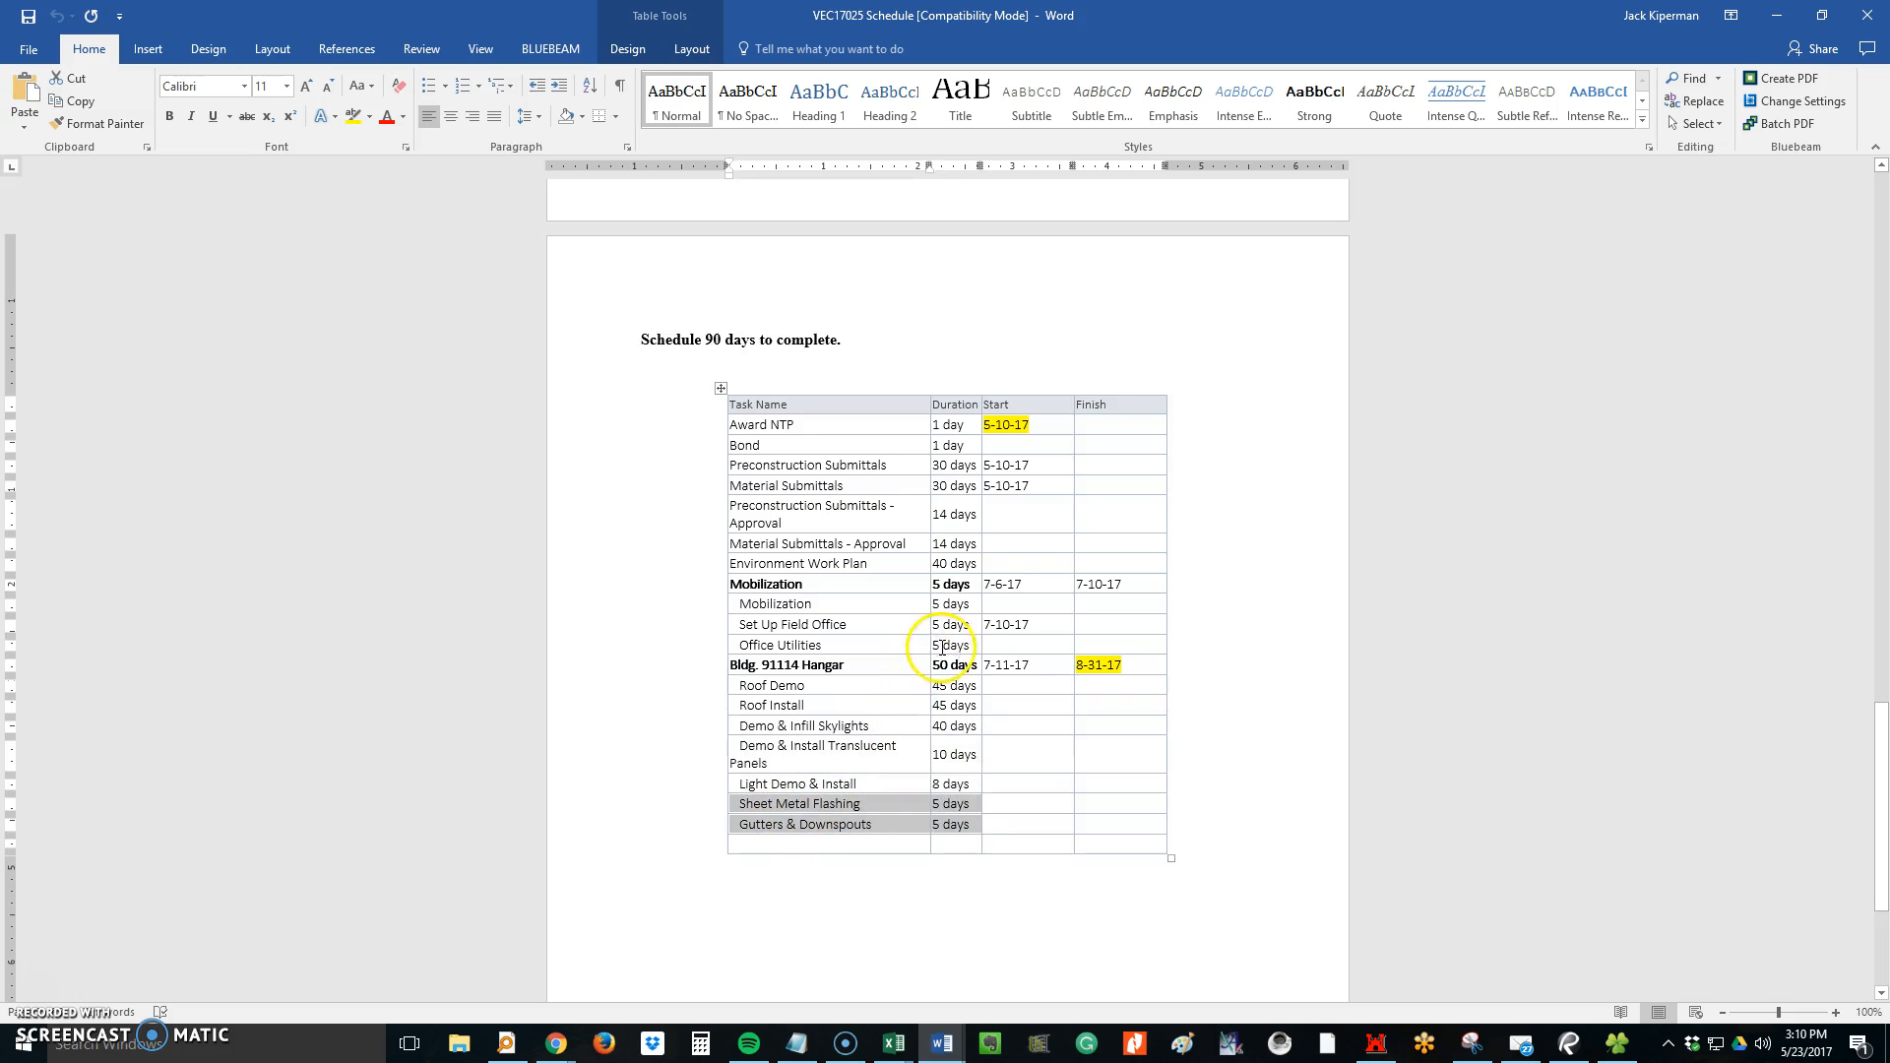
left_click(1004, 719)
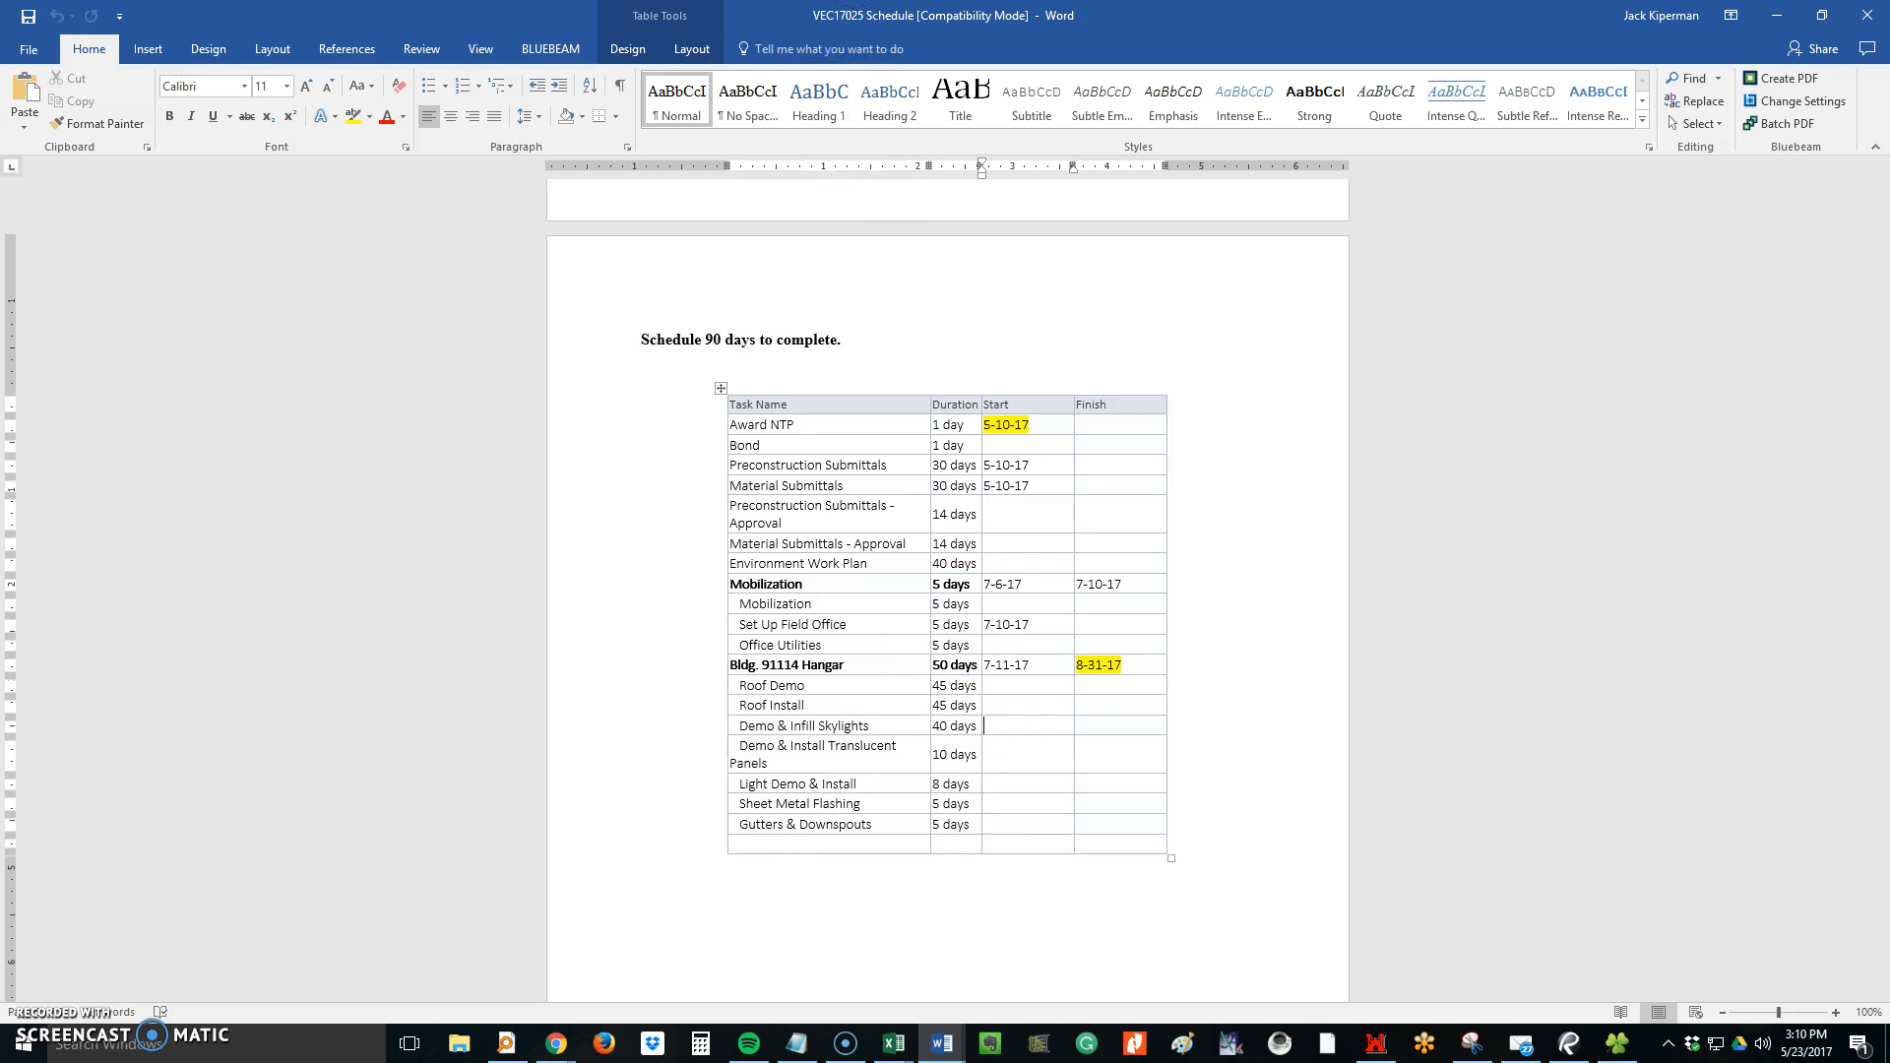
left_click_drag(847, 16, 843, 0)
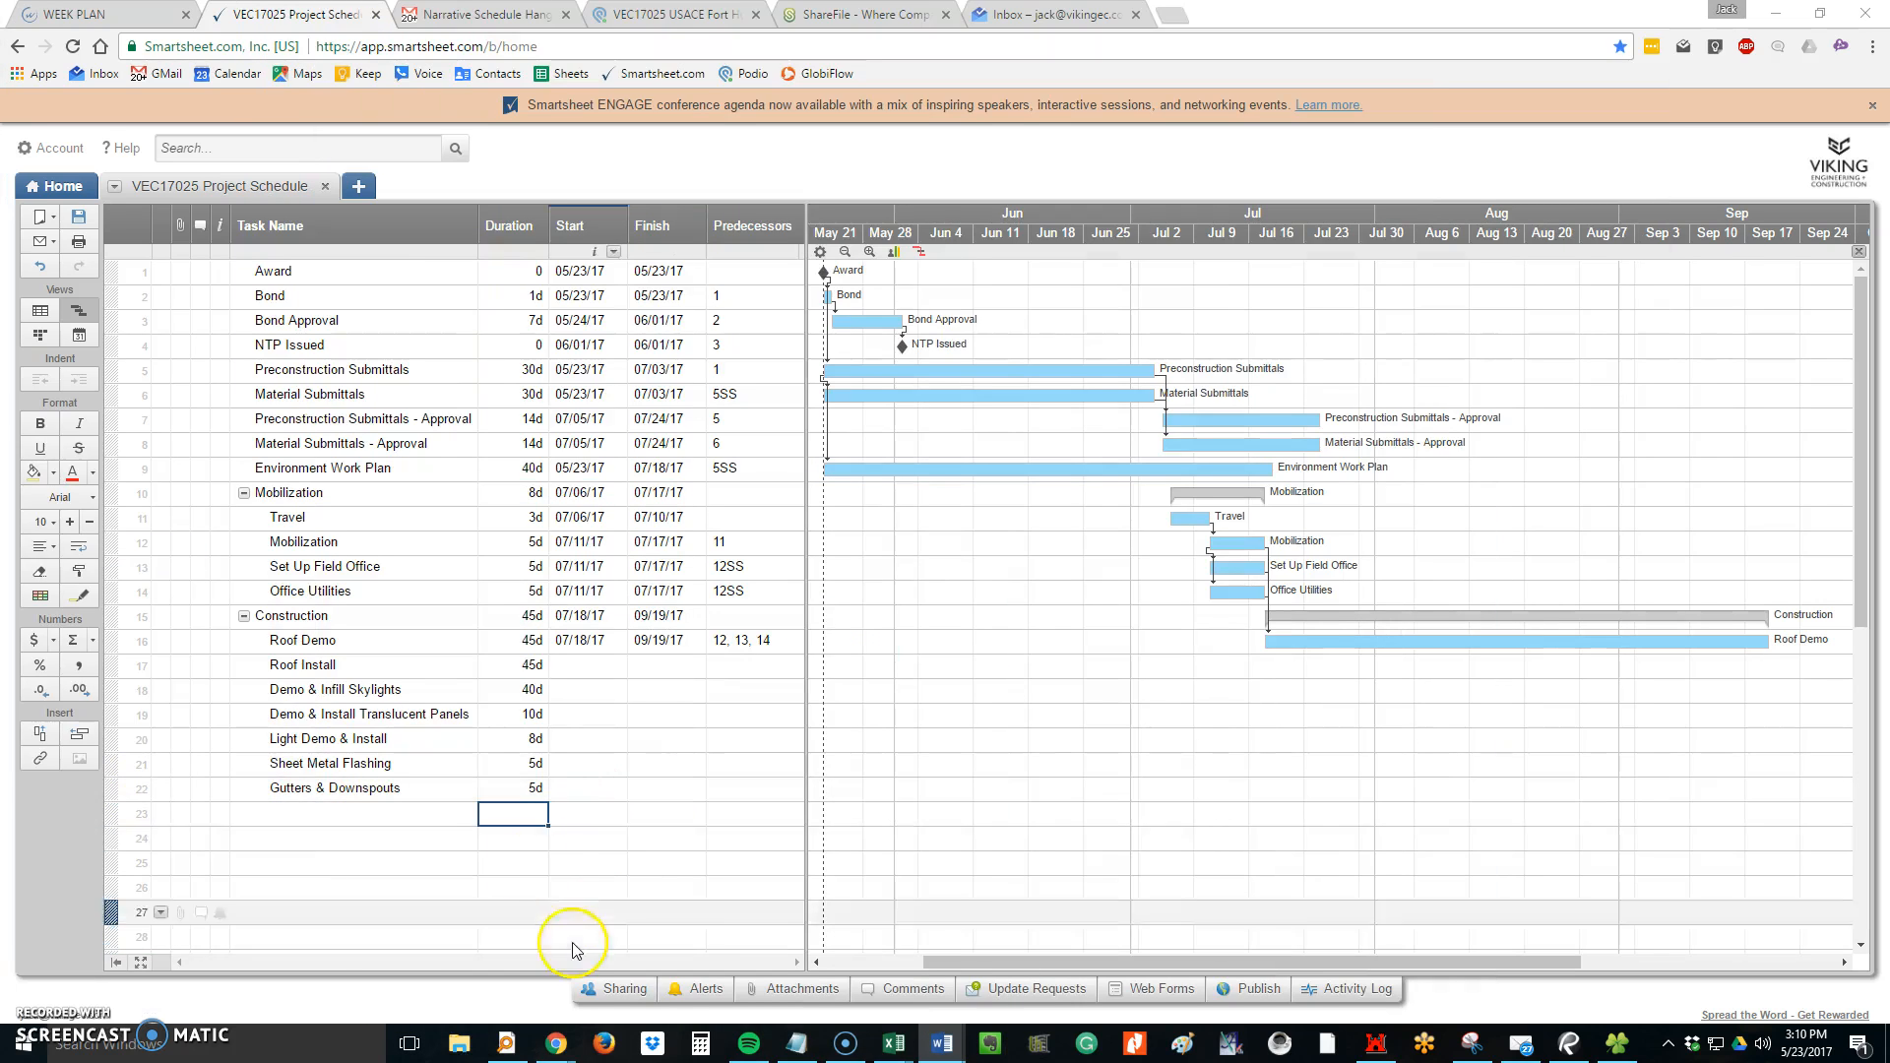
Enter predecessor 16 for Roof Install and for Demo & Infill Skylights
left_click(538, 841)
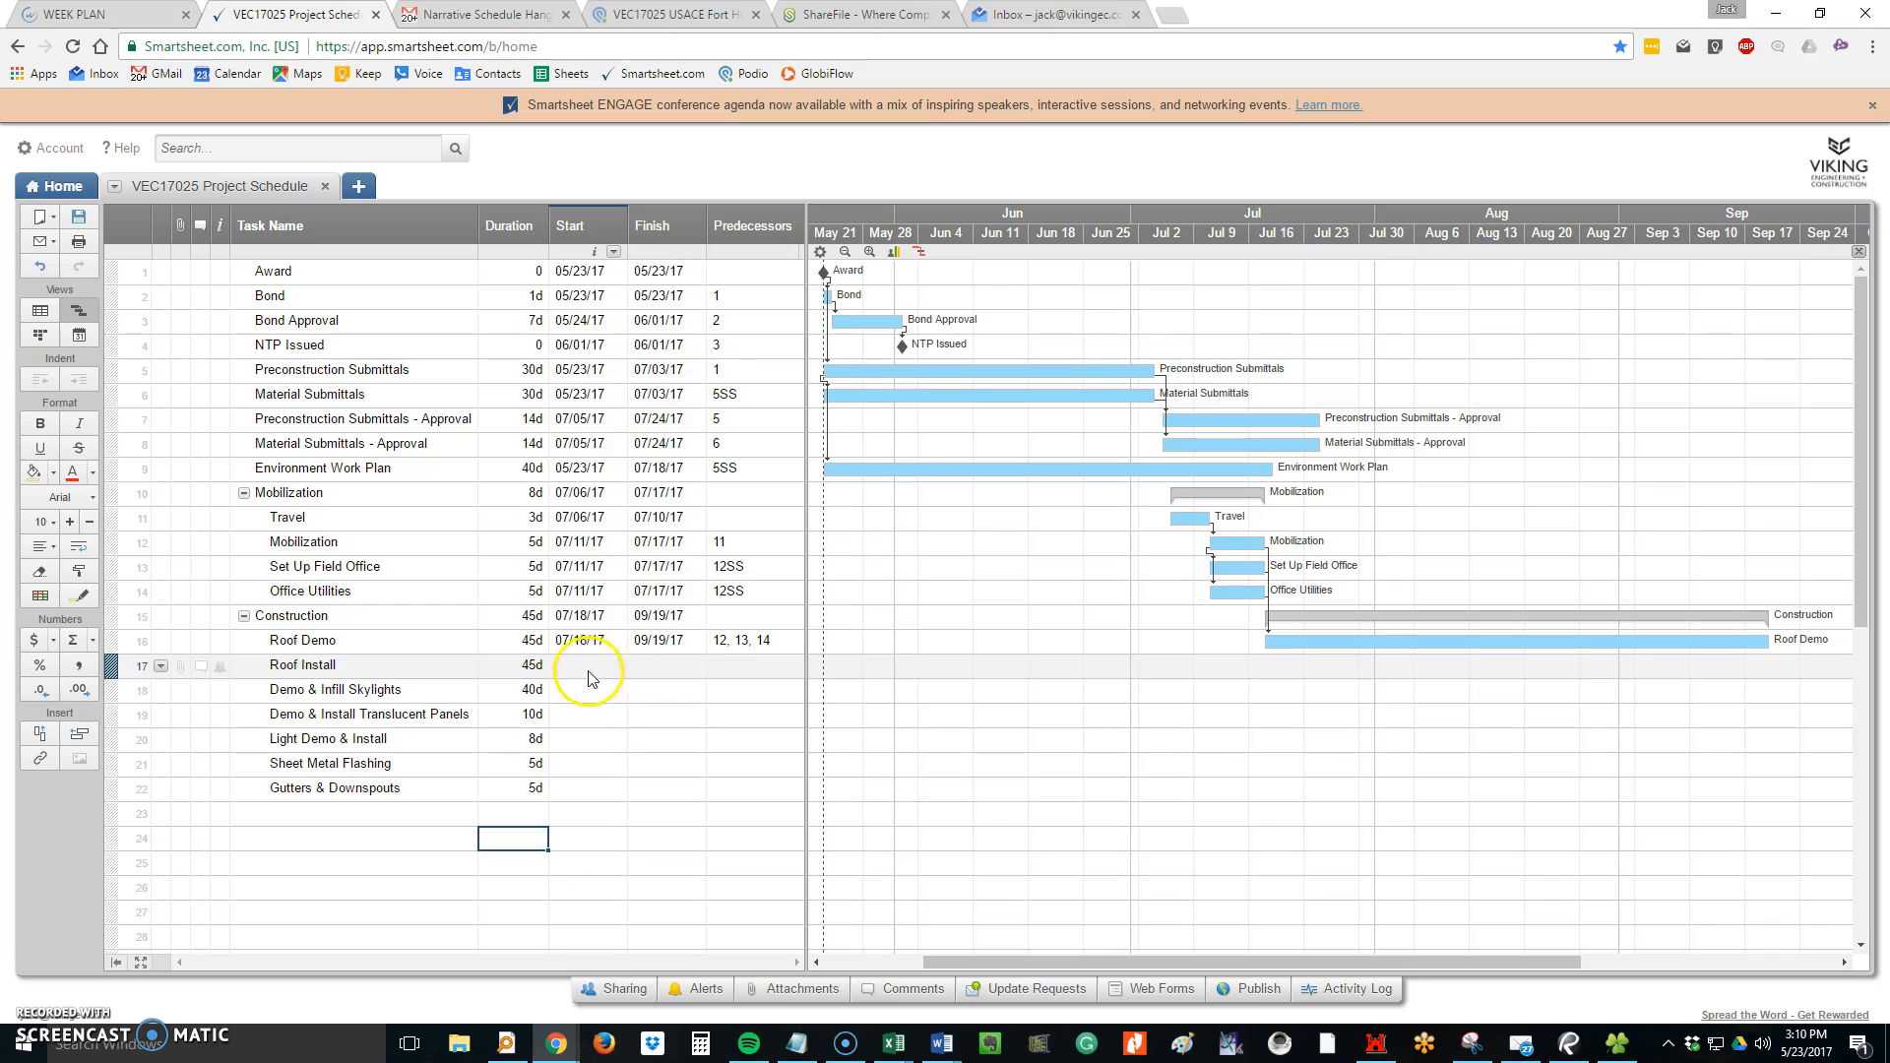
left_click(311, 672)
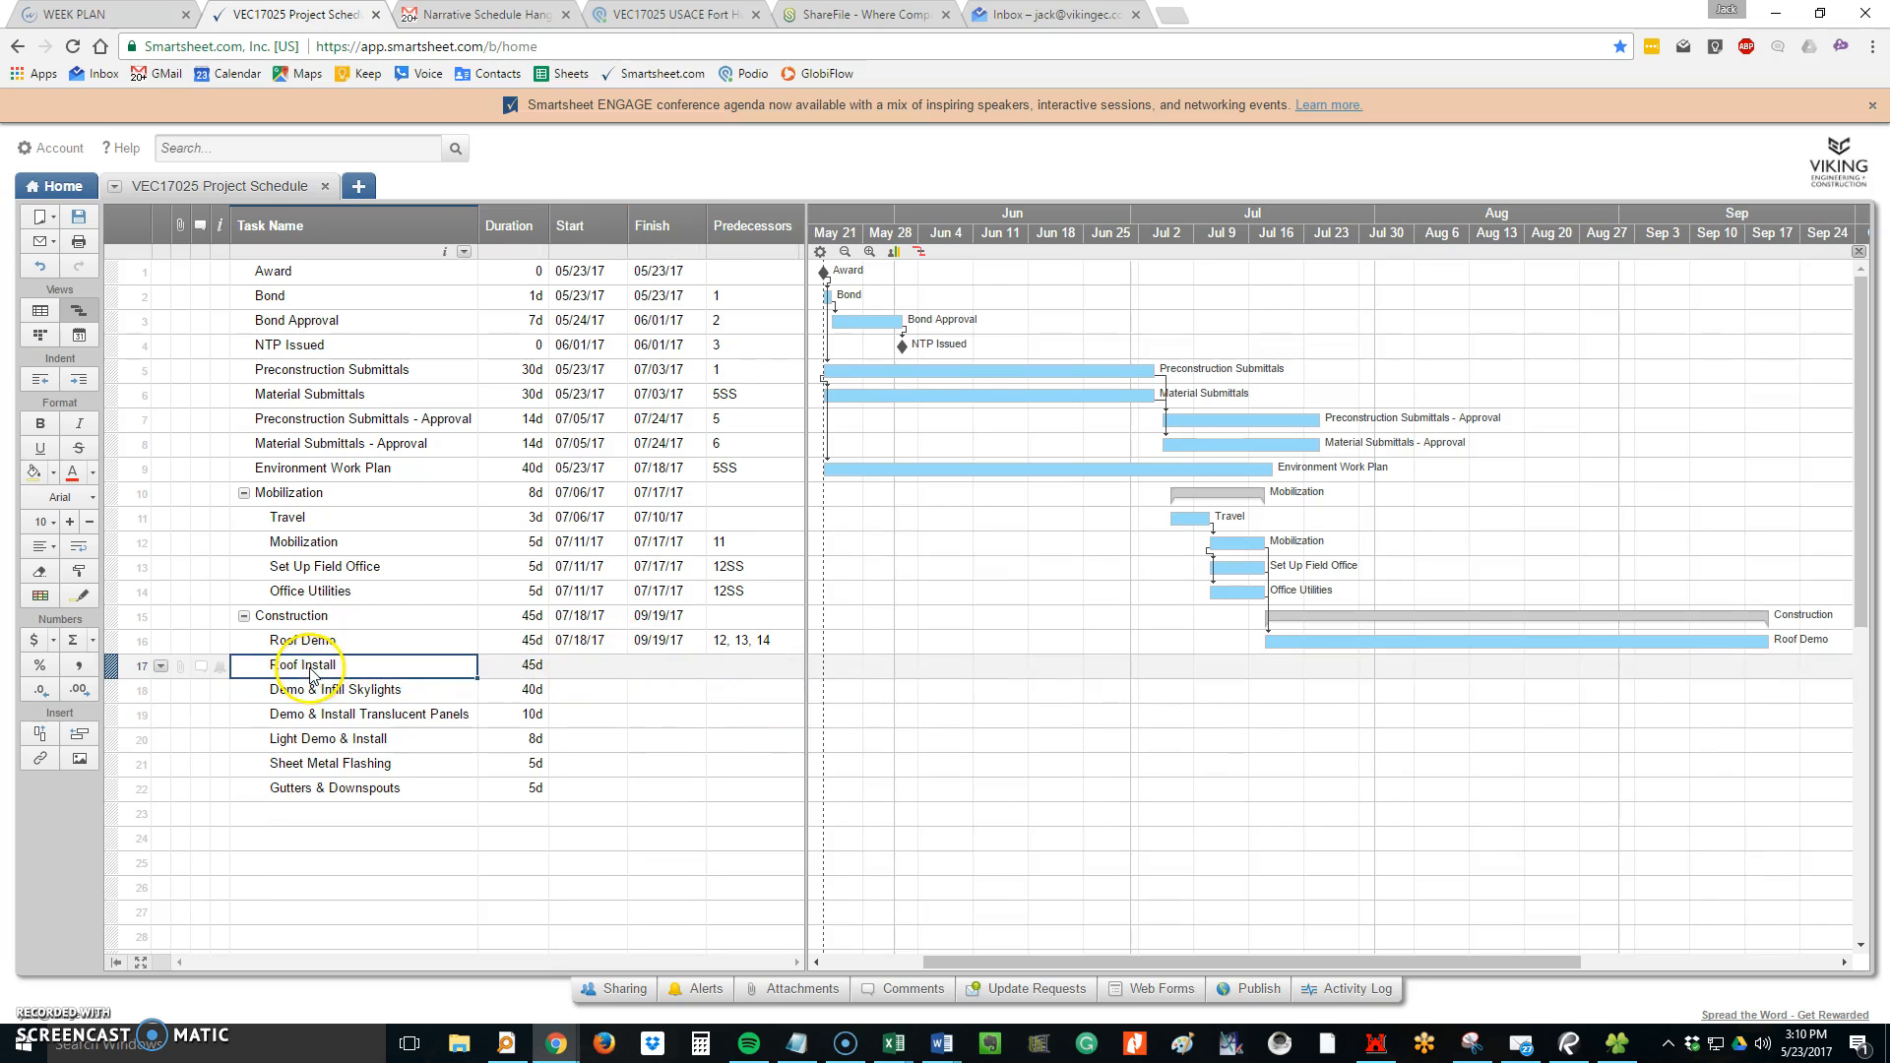
left_click(729, 662)
type("16")
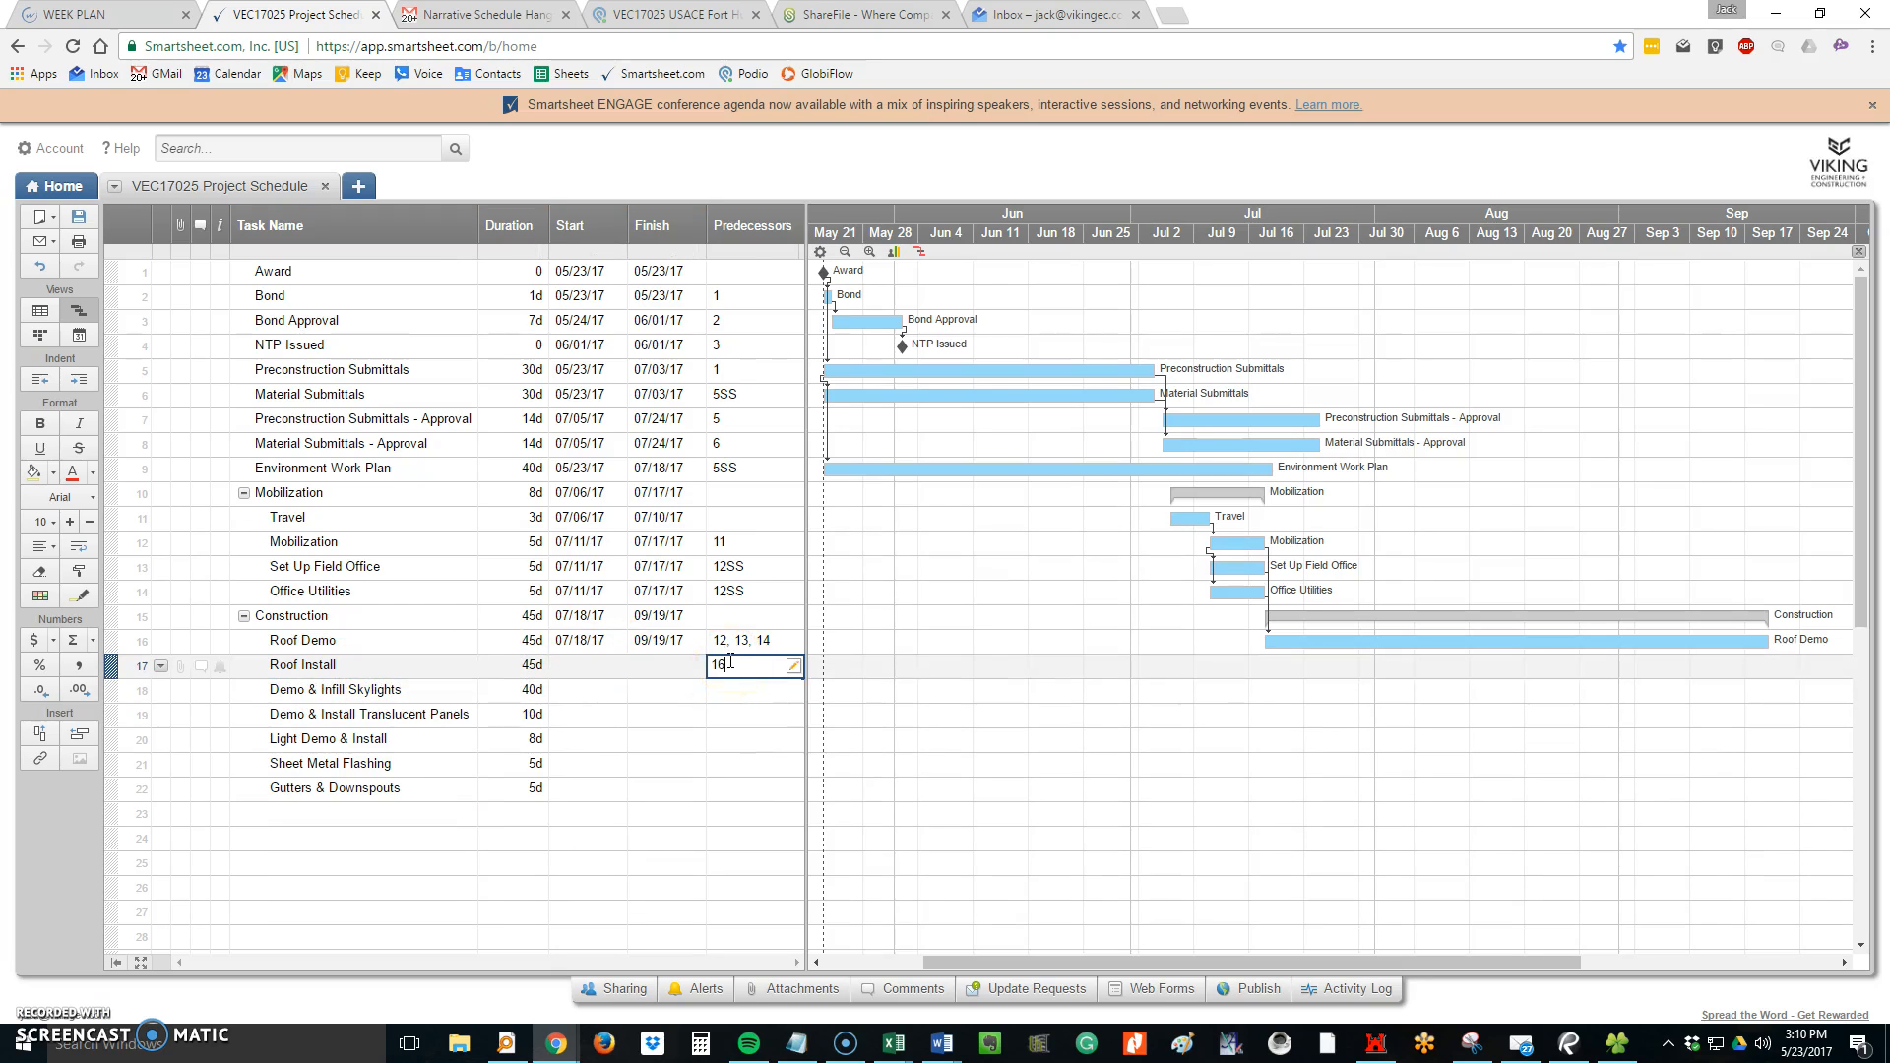
key("Return")
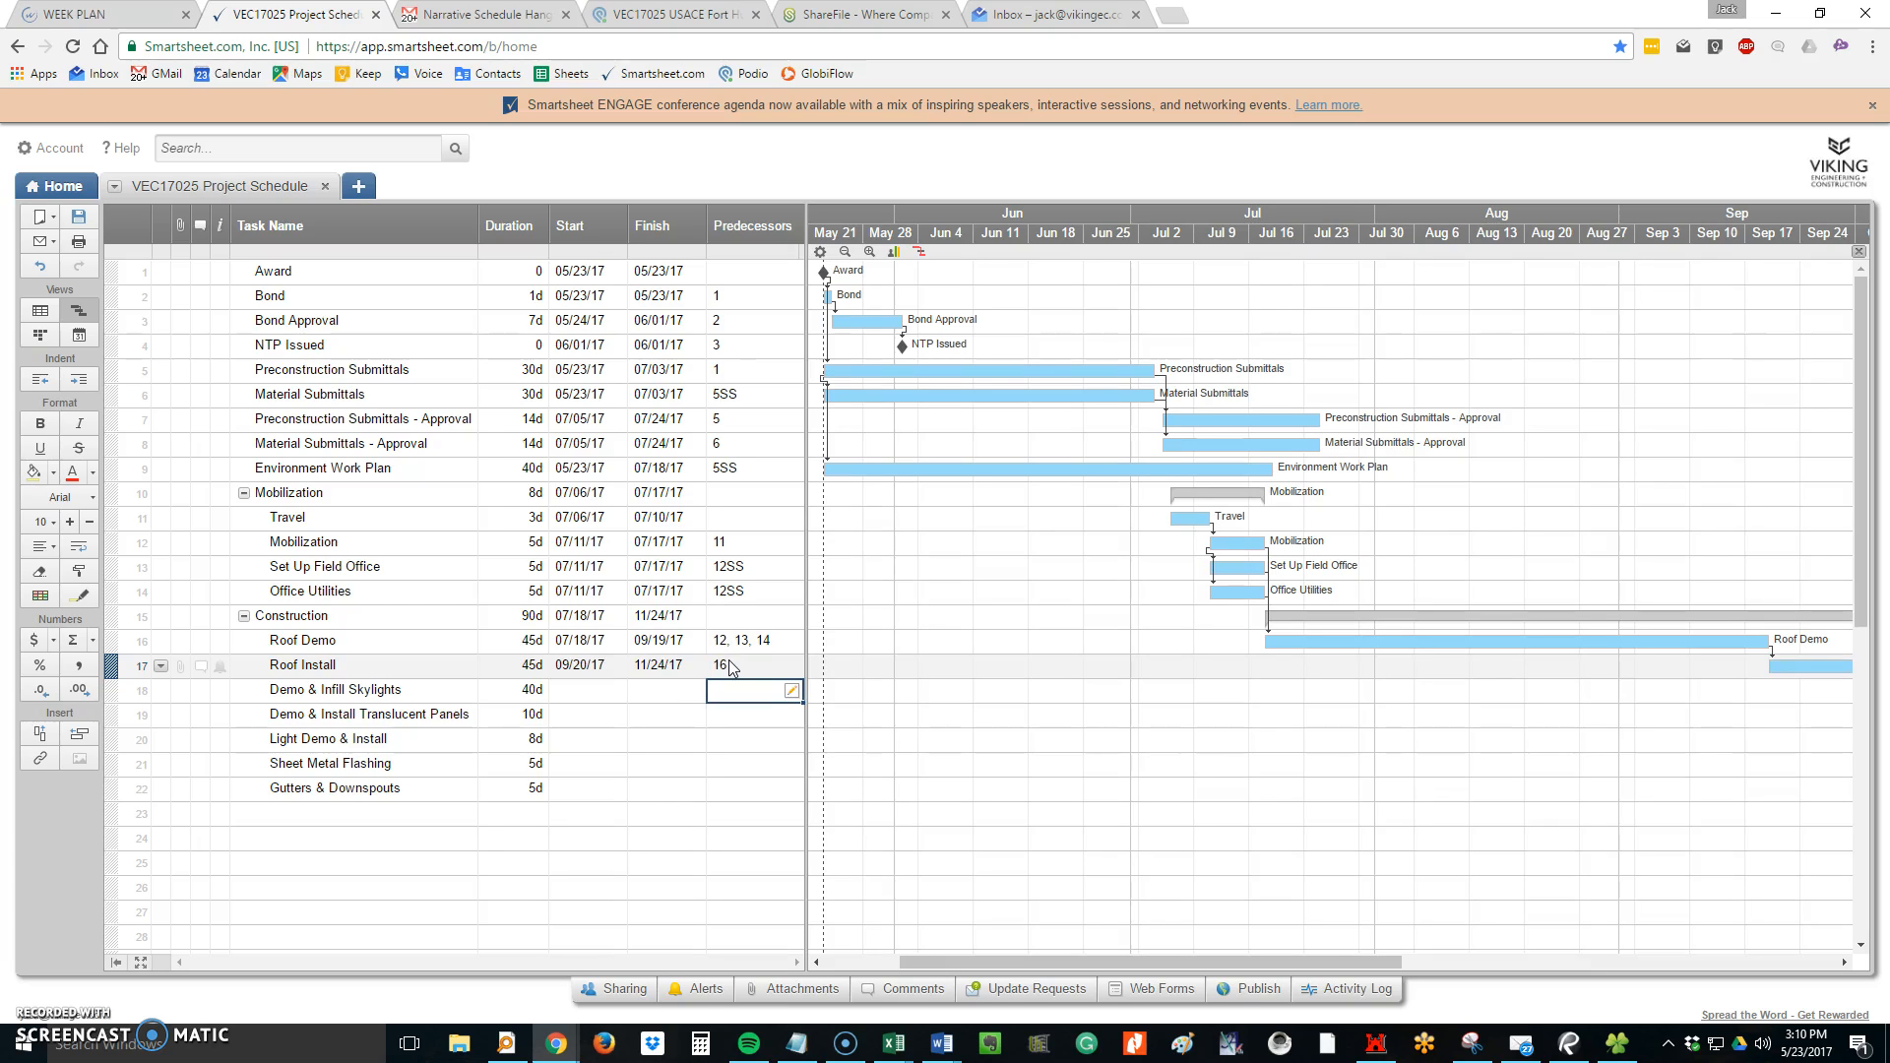
type("16")
key("Return")
Change the predecessors of Roof Install and Demo & Infill Skylights to the start-to-start form 16SS
left_click(730, 668)
left_click(730, 669)
type("SS")
key("Return")
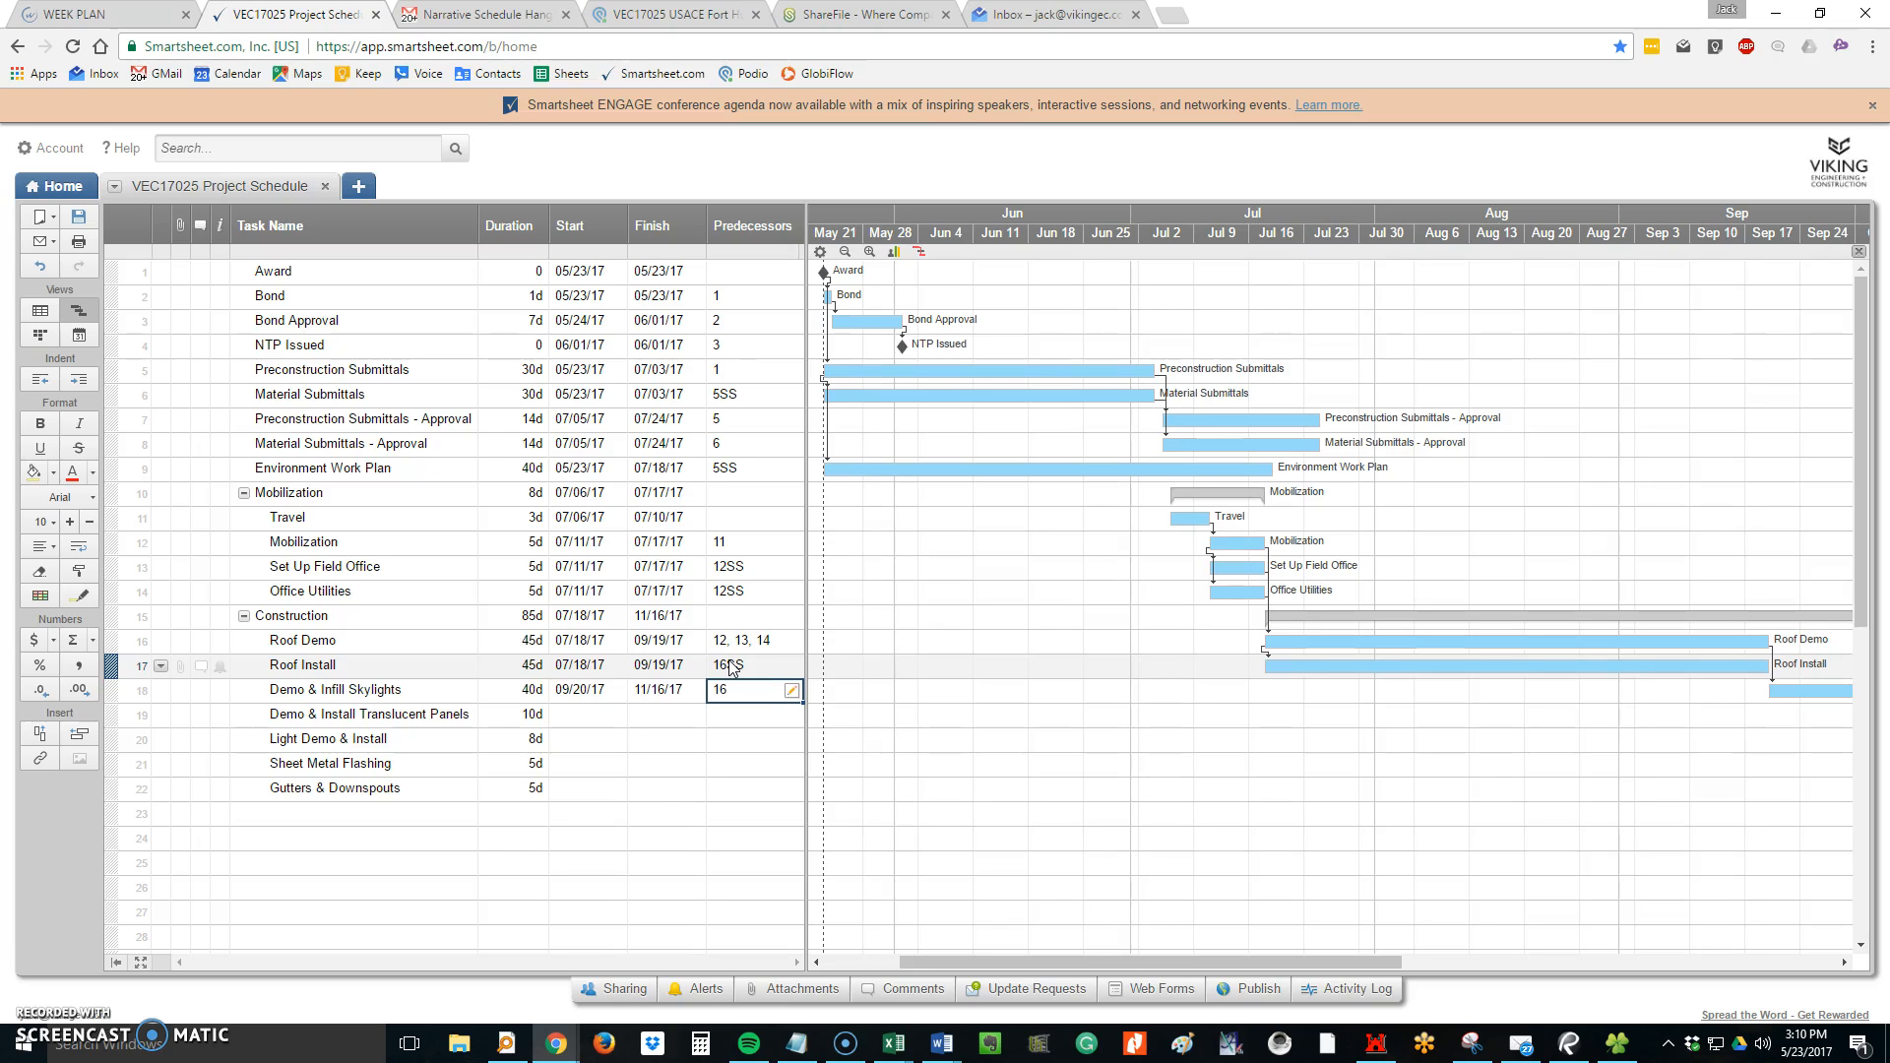
type("ss")
key("Return")
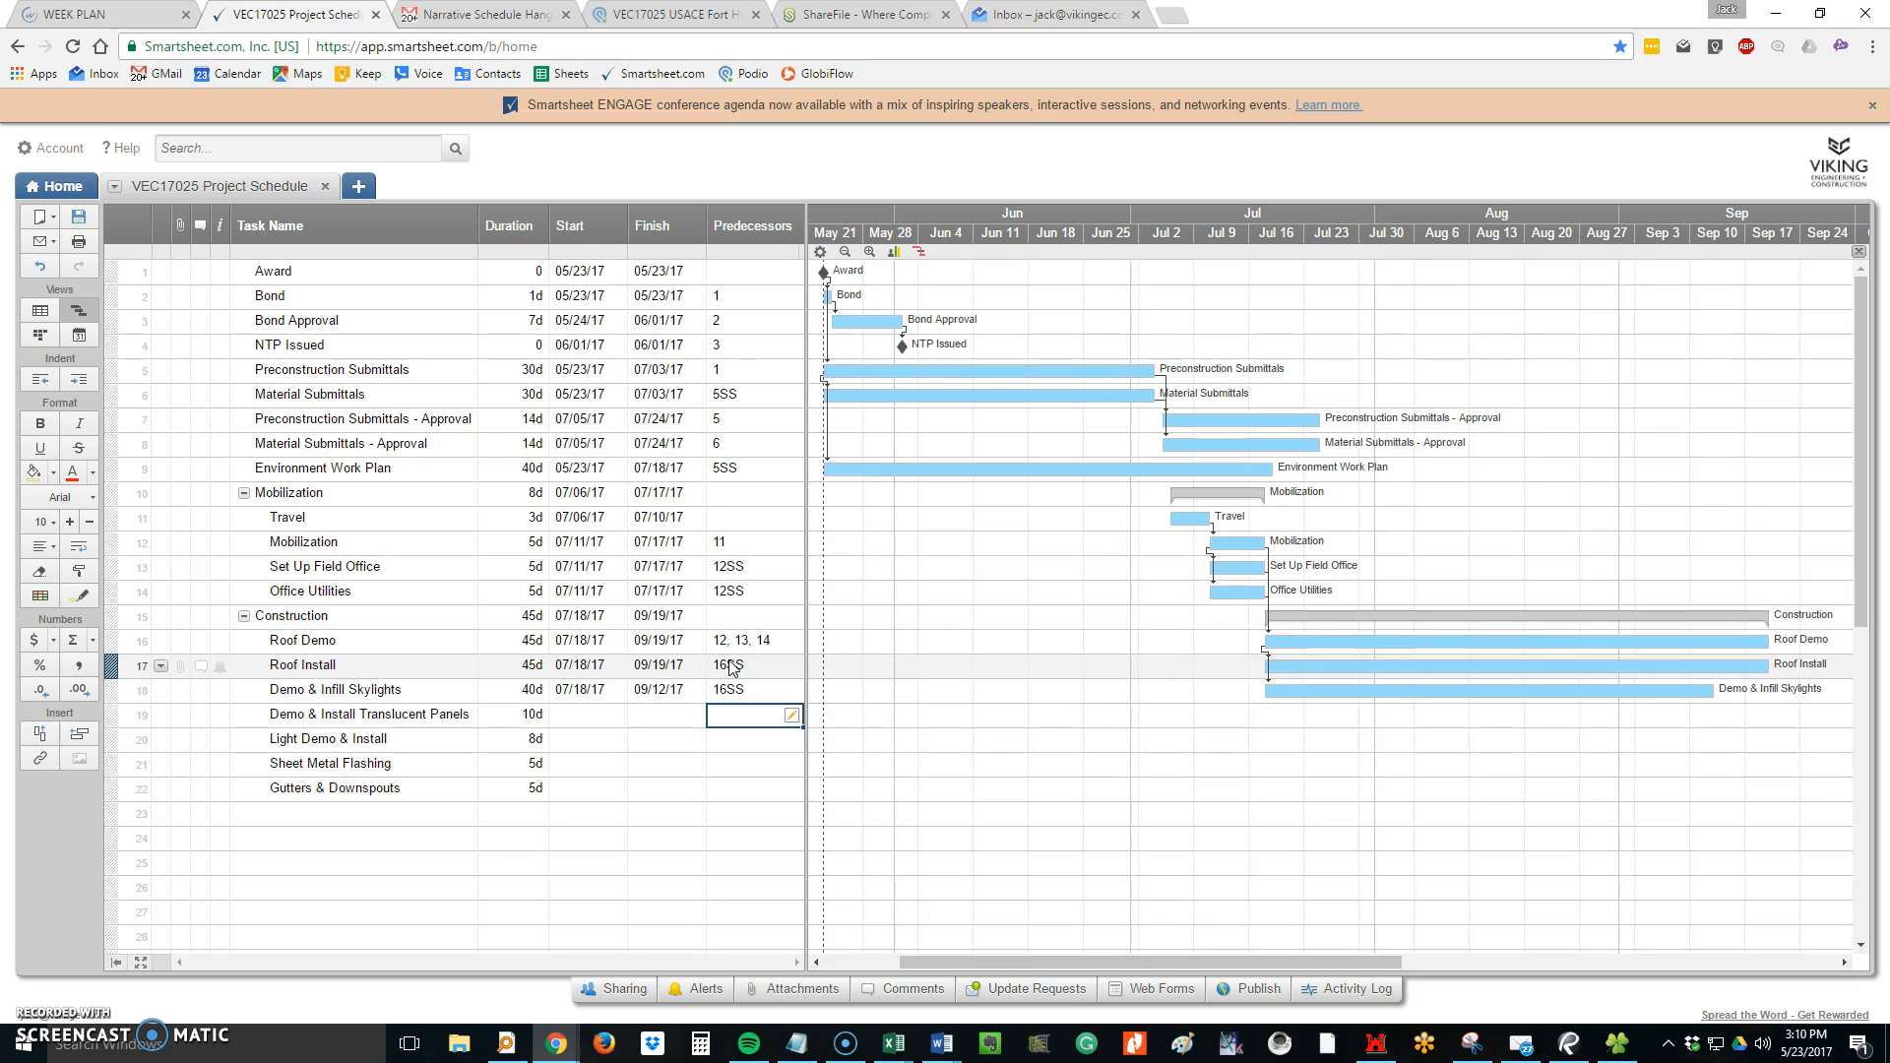
Give Demo & Install Translucent Panels the start-to-start predecessor 16SS with a lag of +10d
type("16SS")
key("Return")
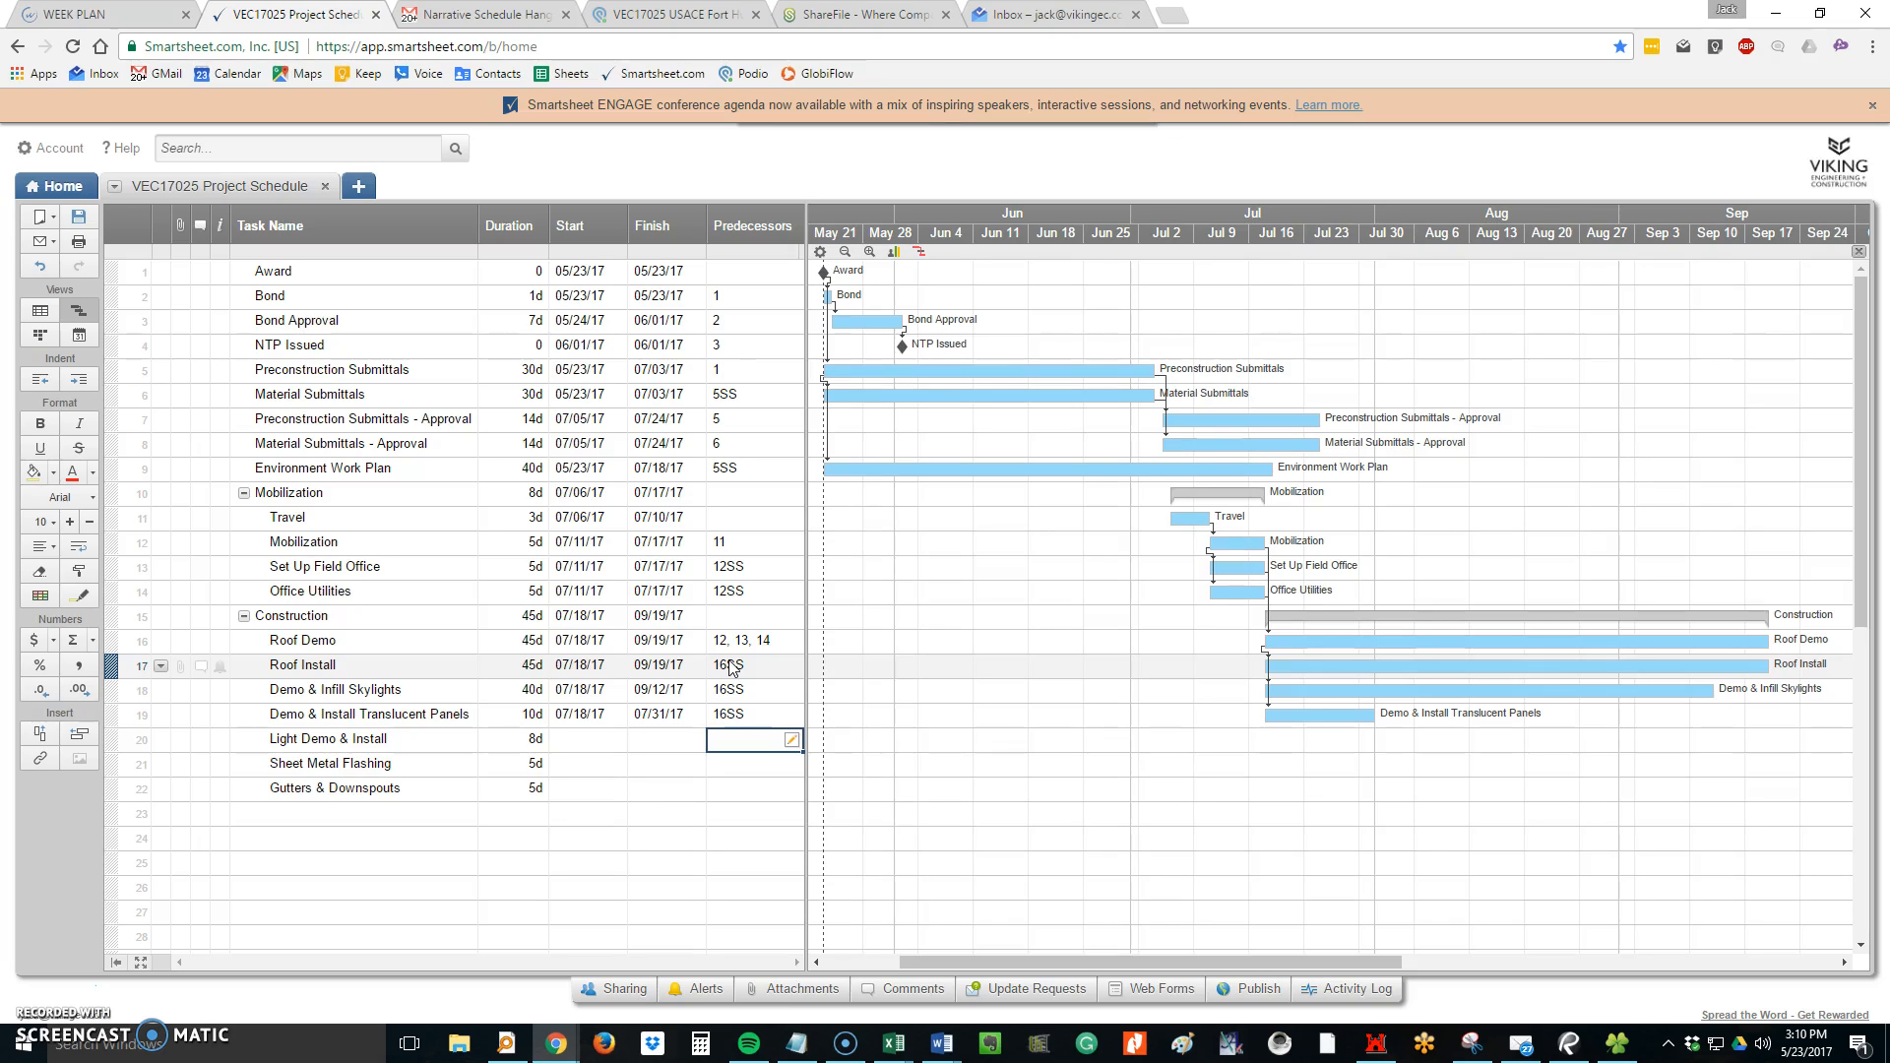
key("Up")
left_click(756, 726)
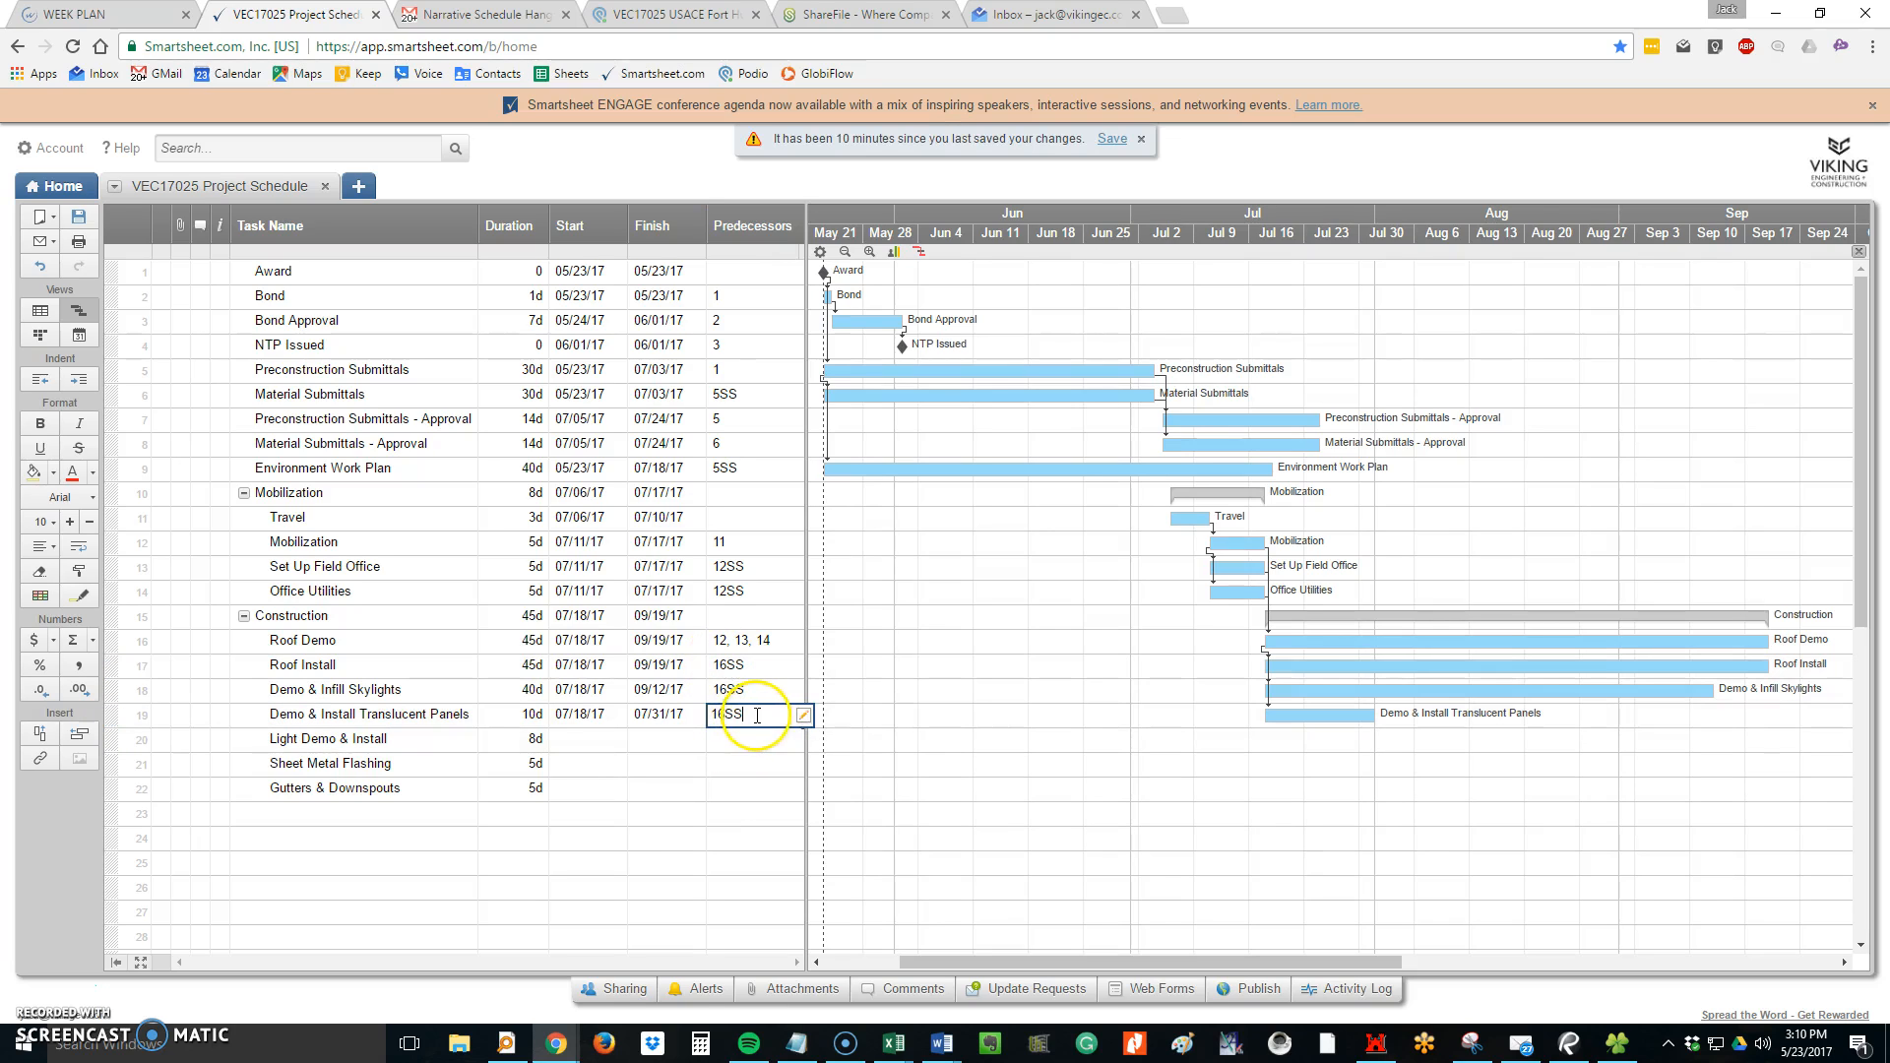
type("+10d")
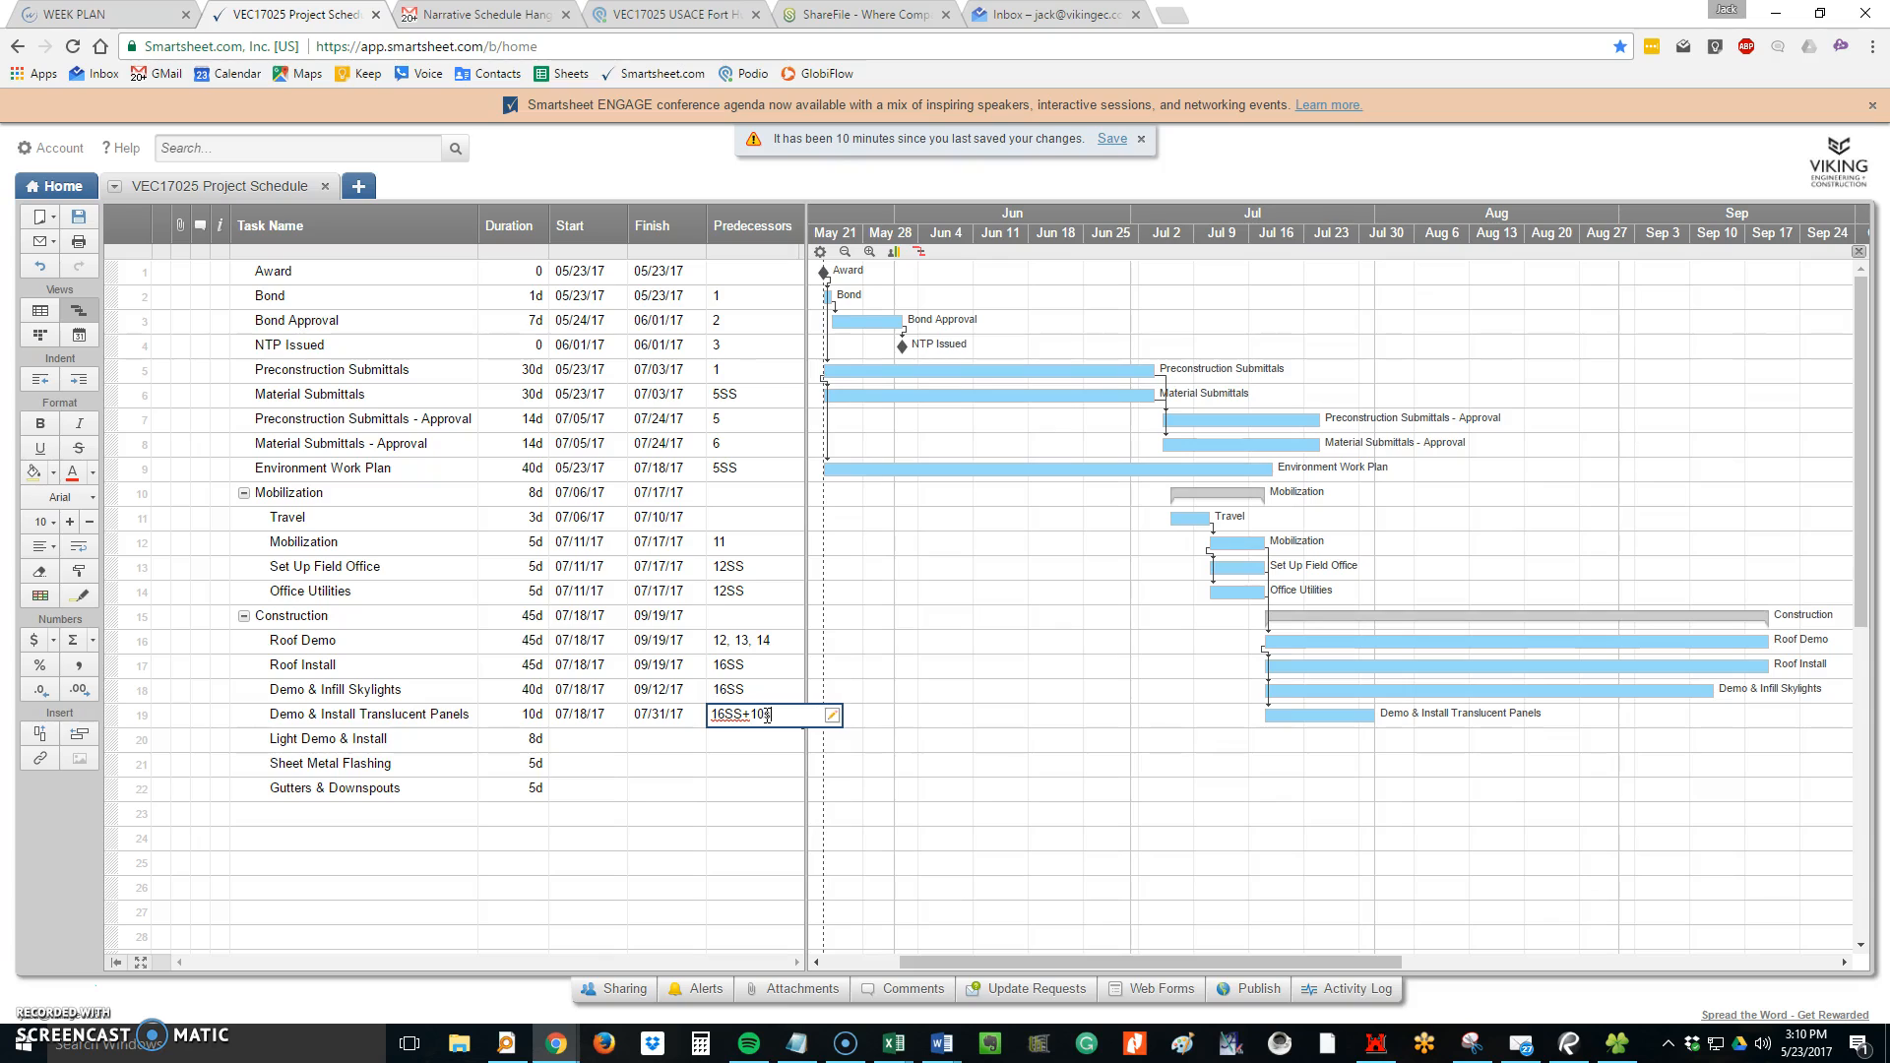
key("Return")
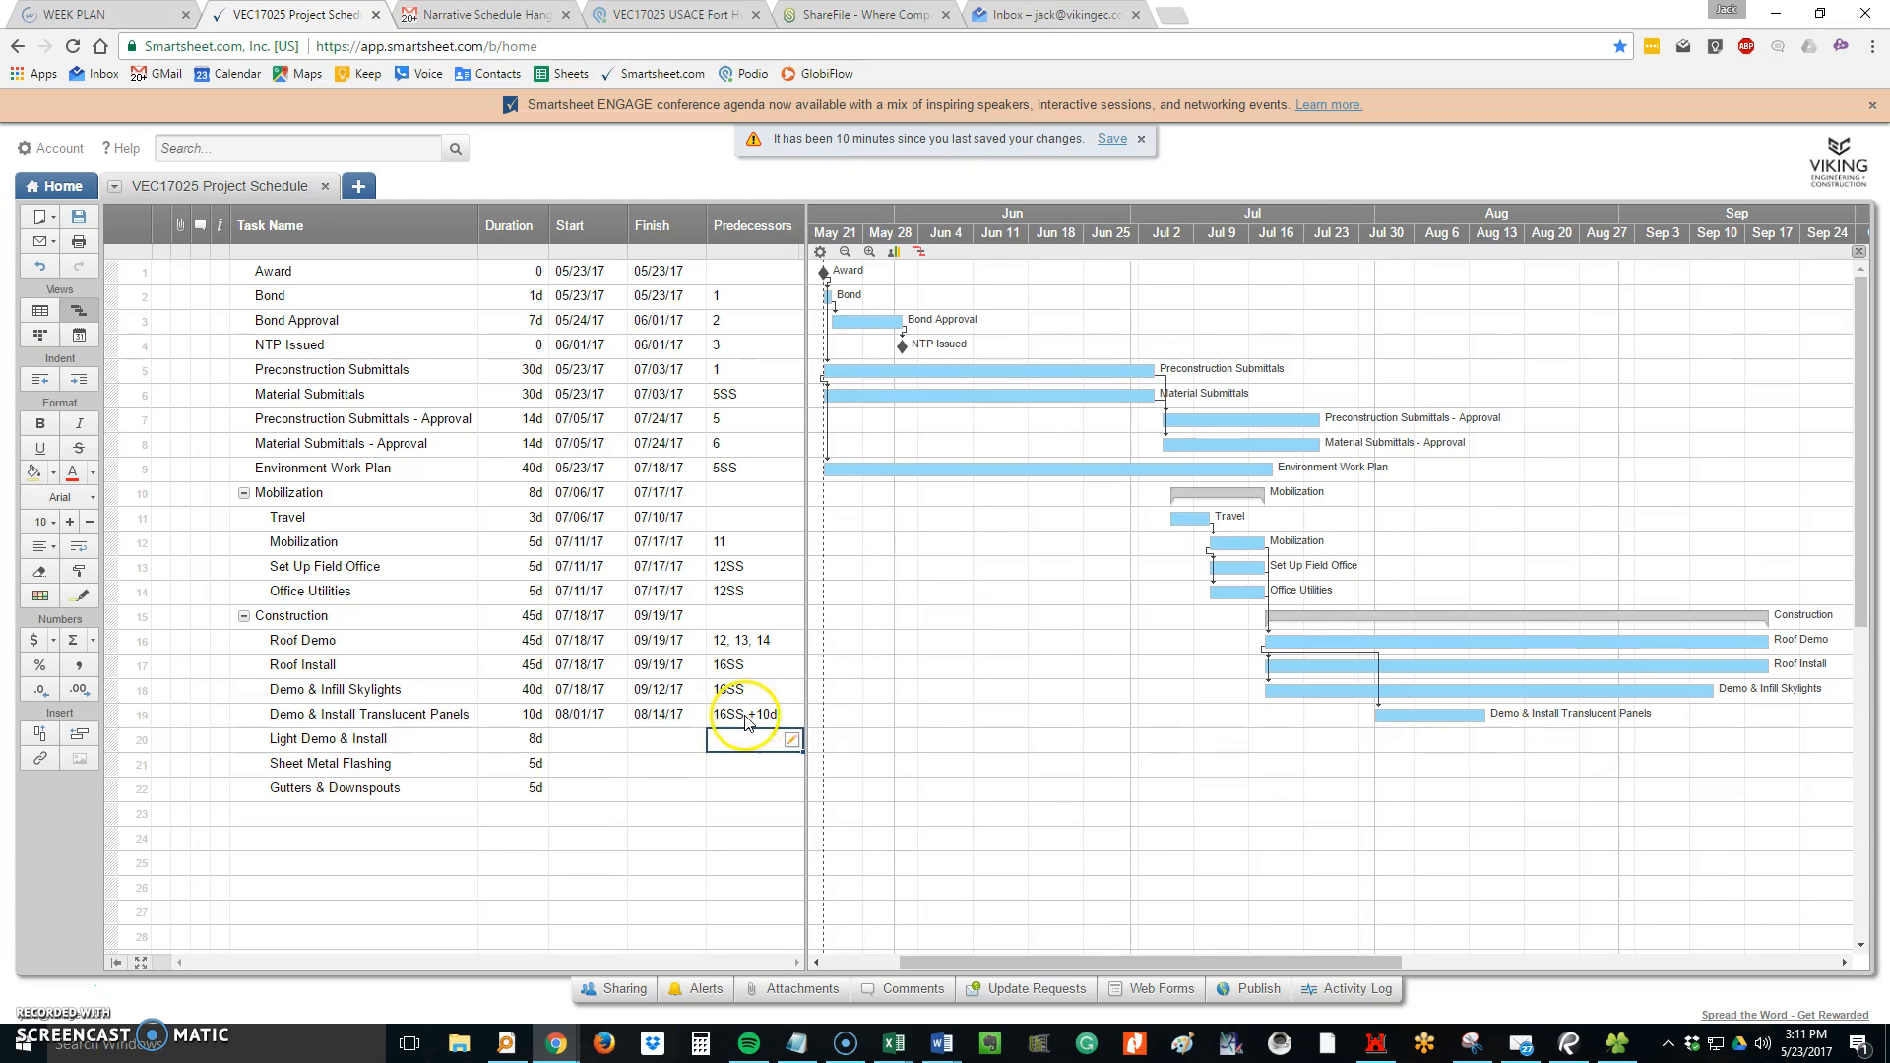
Enter predecessors 18, 19 for Light Demo & Install
left_click(438, 738)
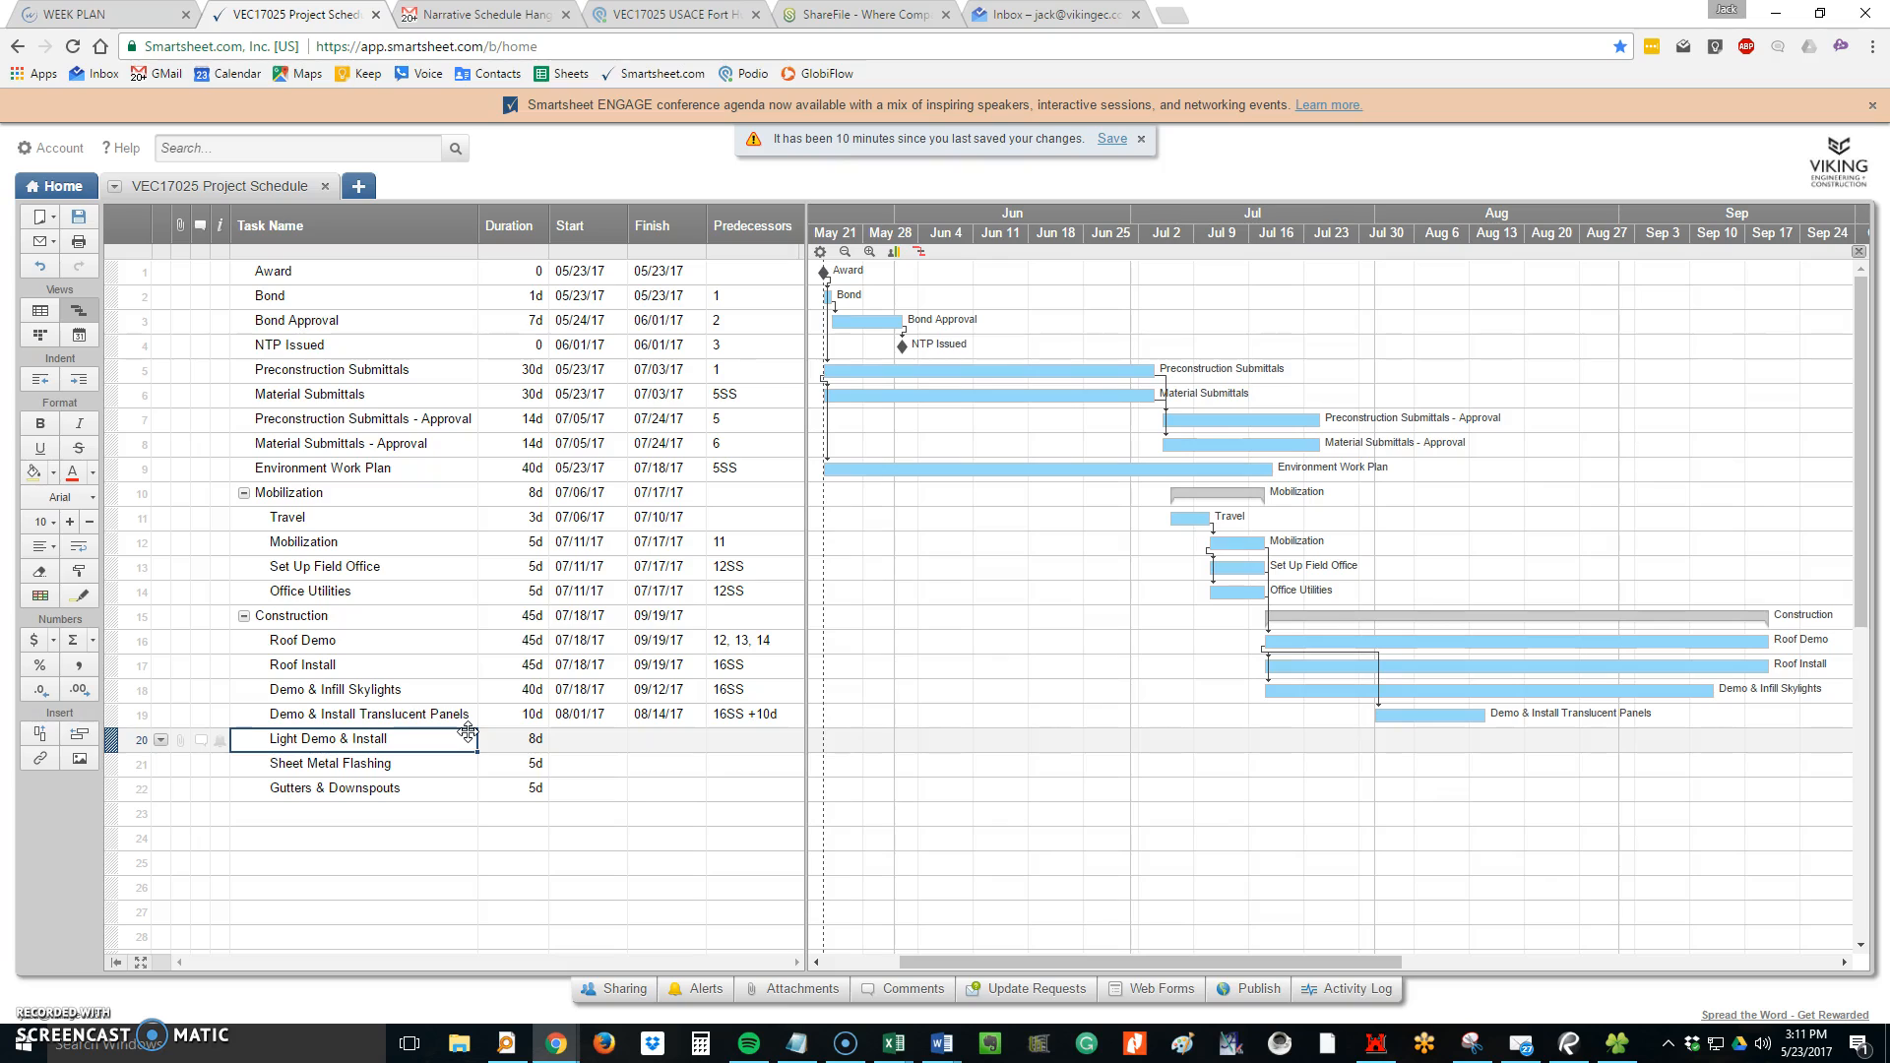
left_click(464, 735)
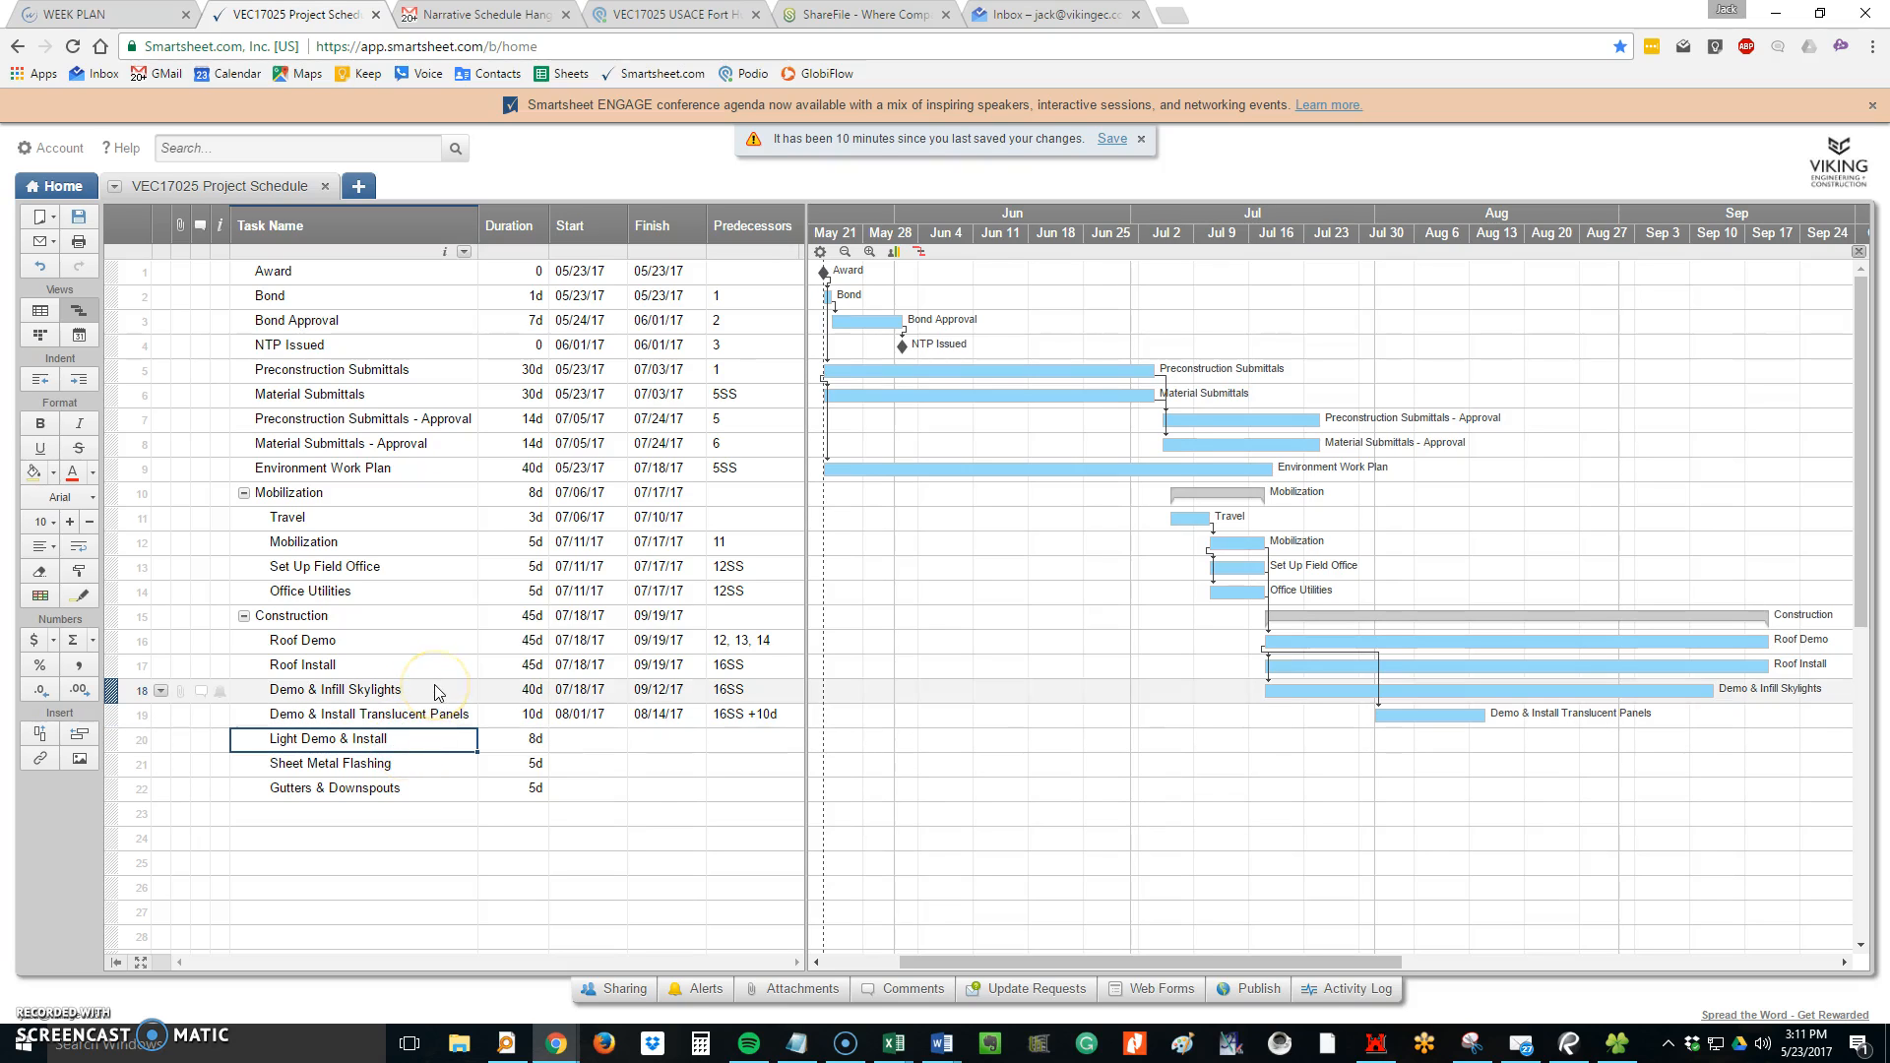
left_click(753, 740)
type("18, 19")
key("Return")
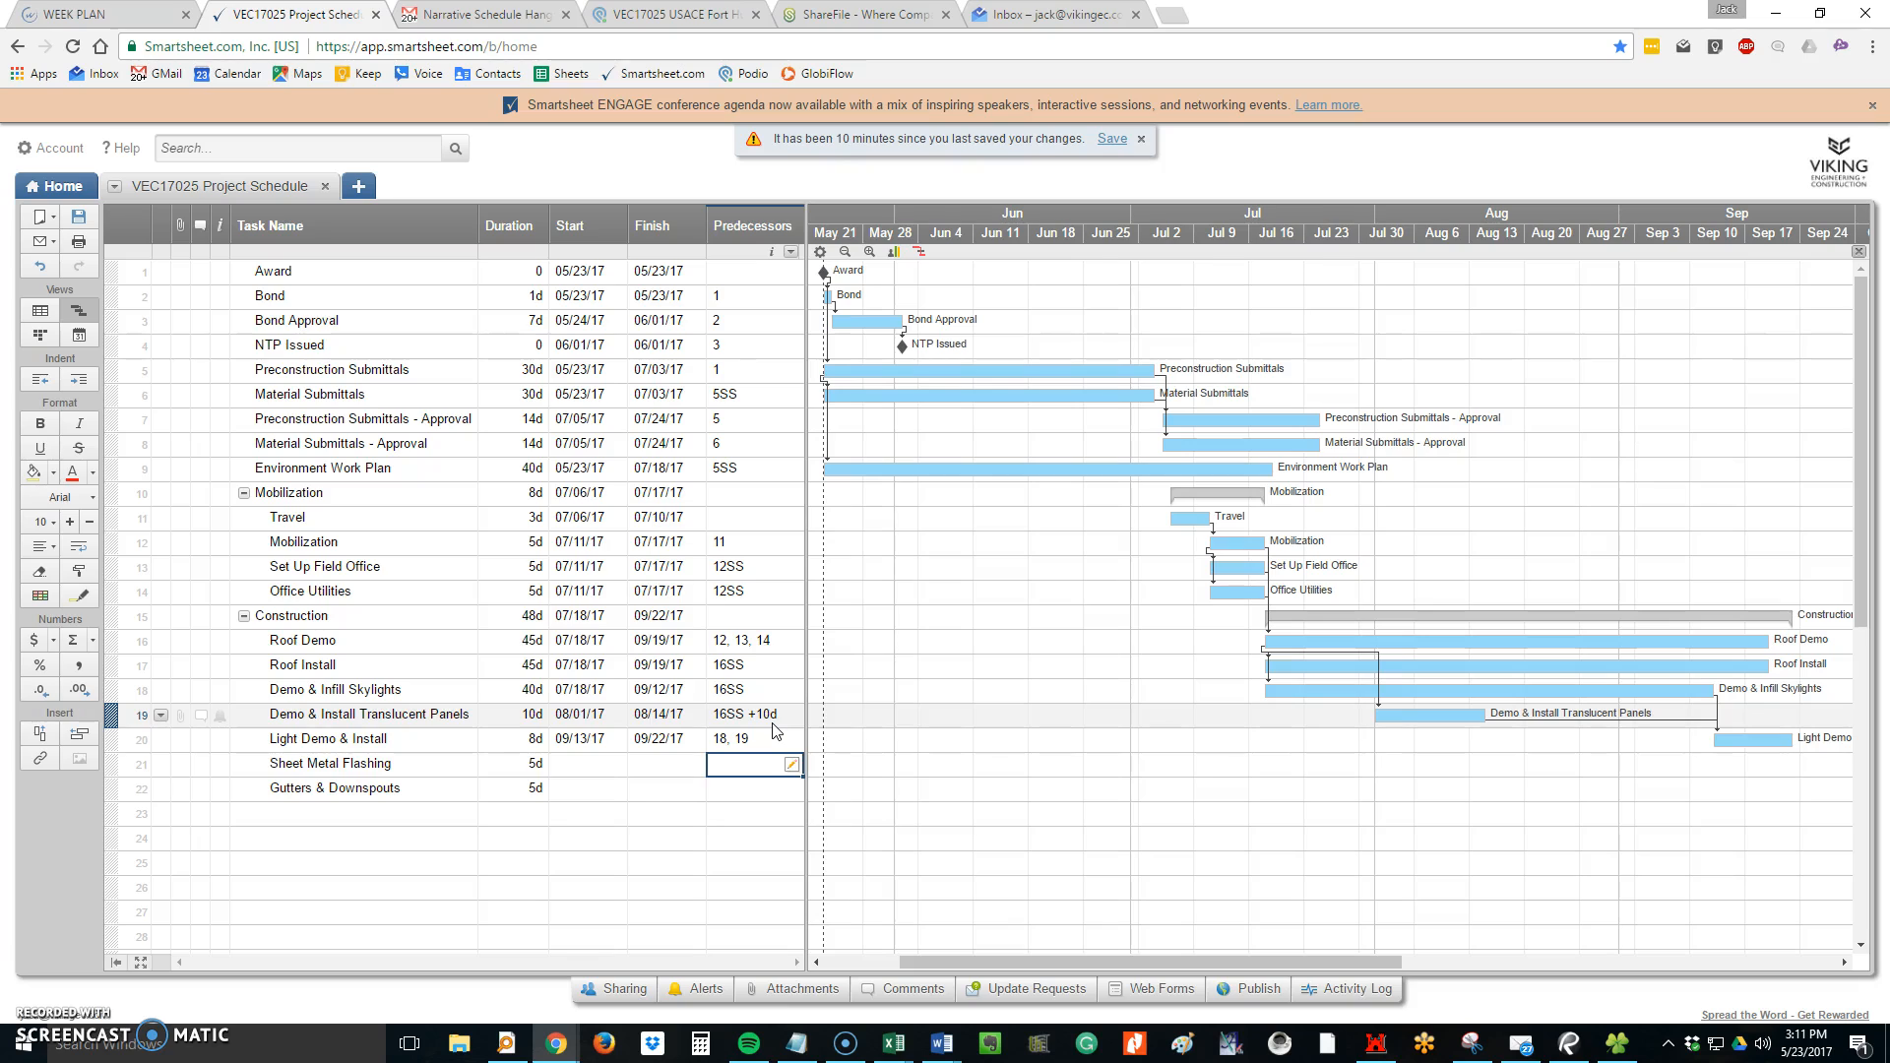
Change the predecessors of Light Demo & Install to the start-to-start form 18SS, 19SS
left_click(774, 731)
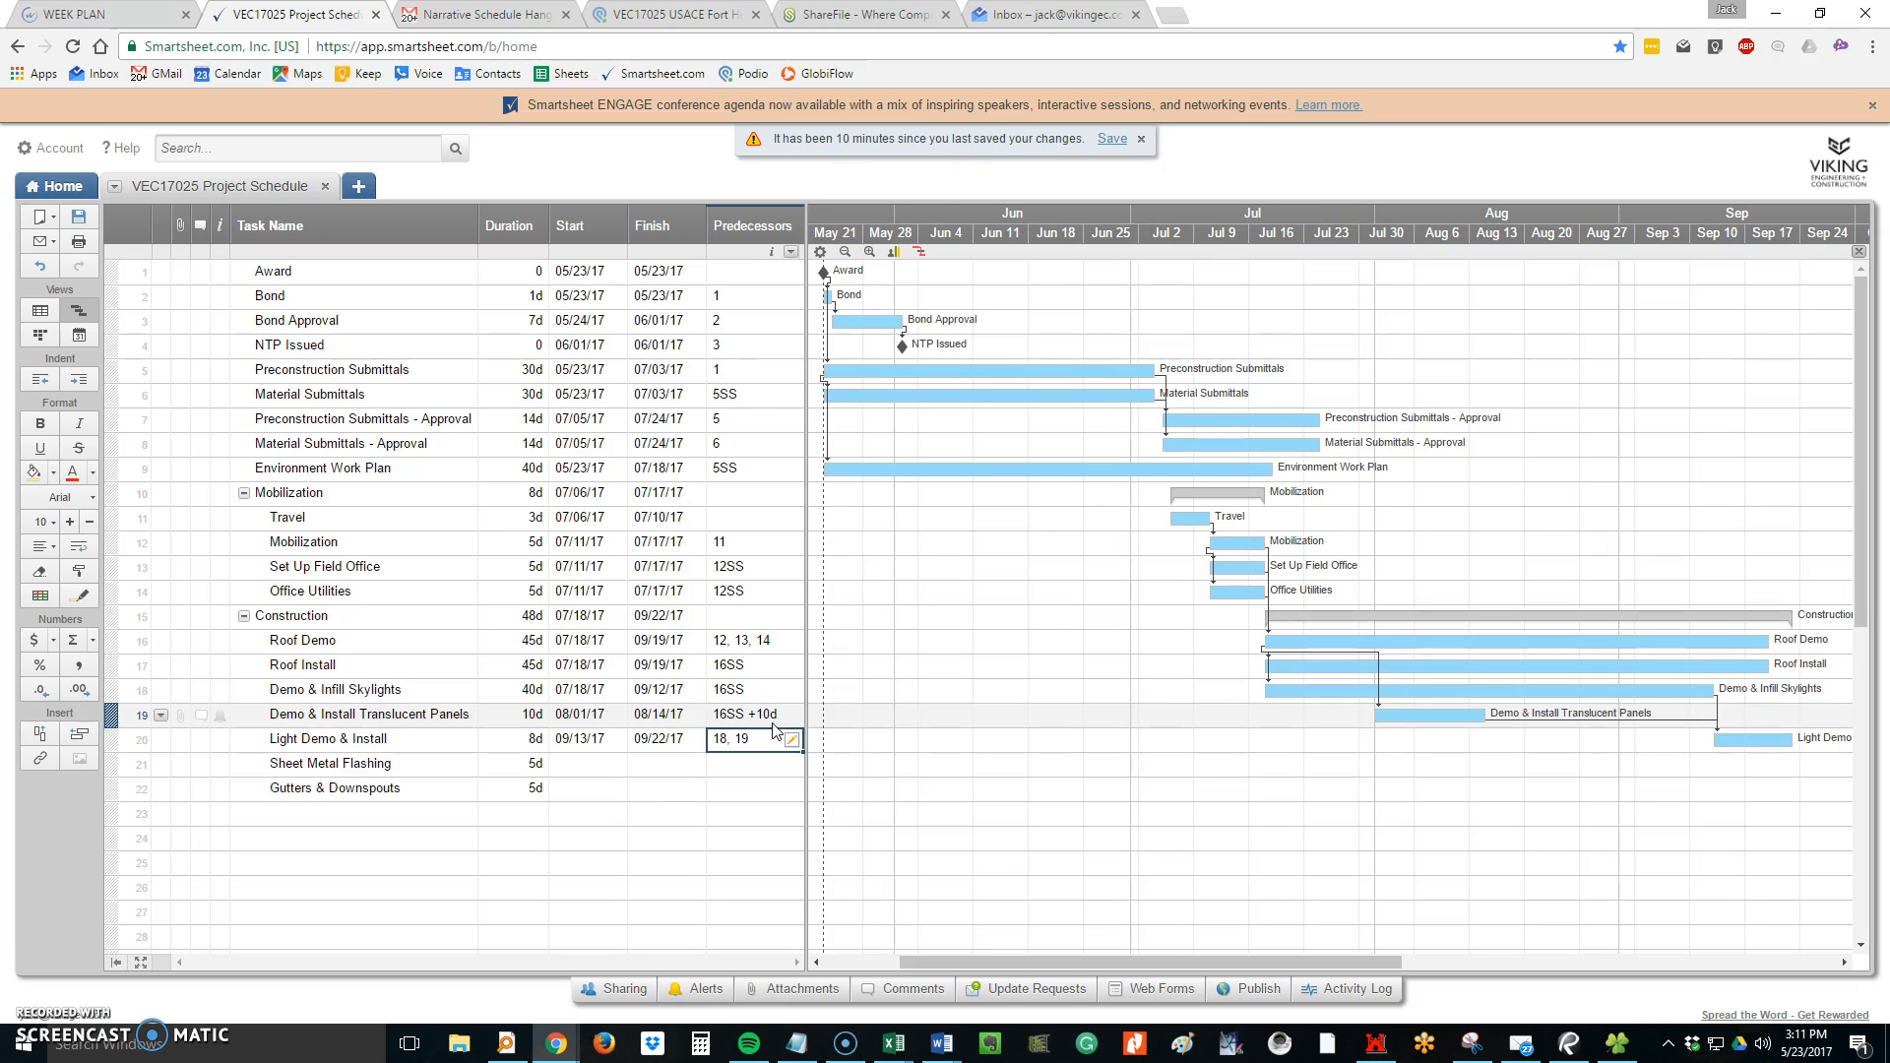
key("BackSpace")
key("BackSpace")
key("BackSpace")
key("BackSpace")
type("SS, 19SS")
key("Return")
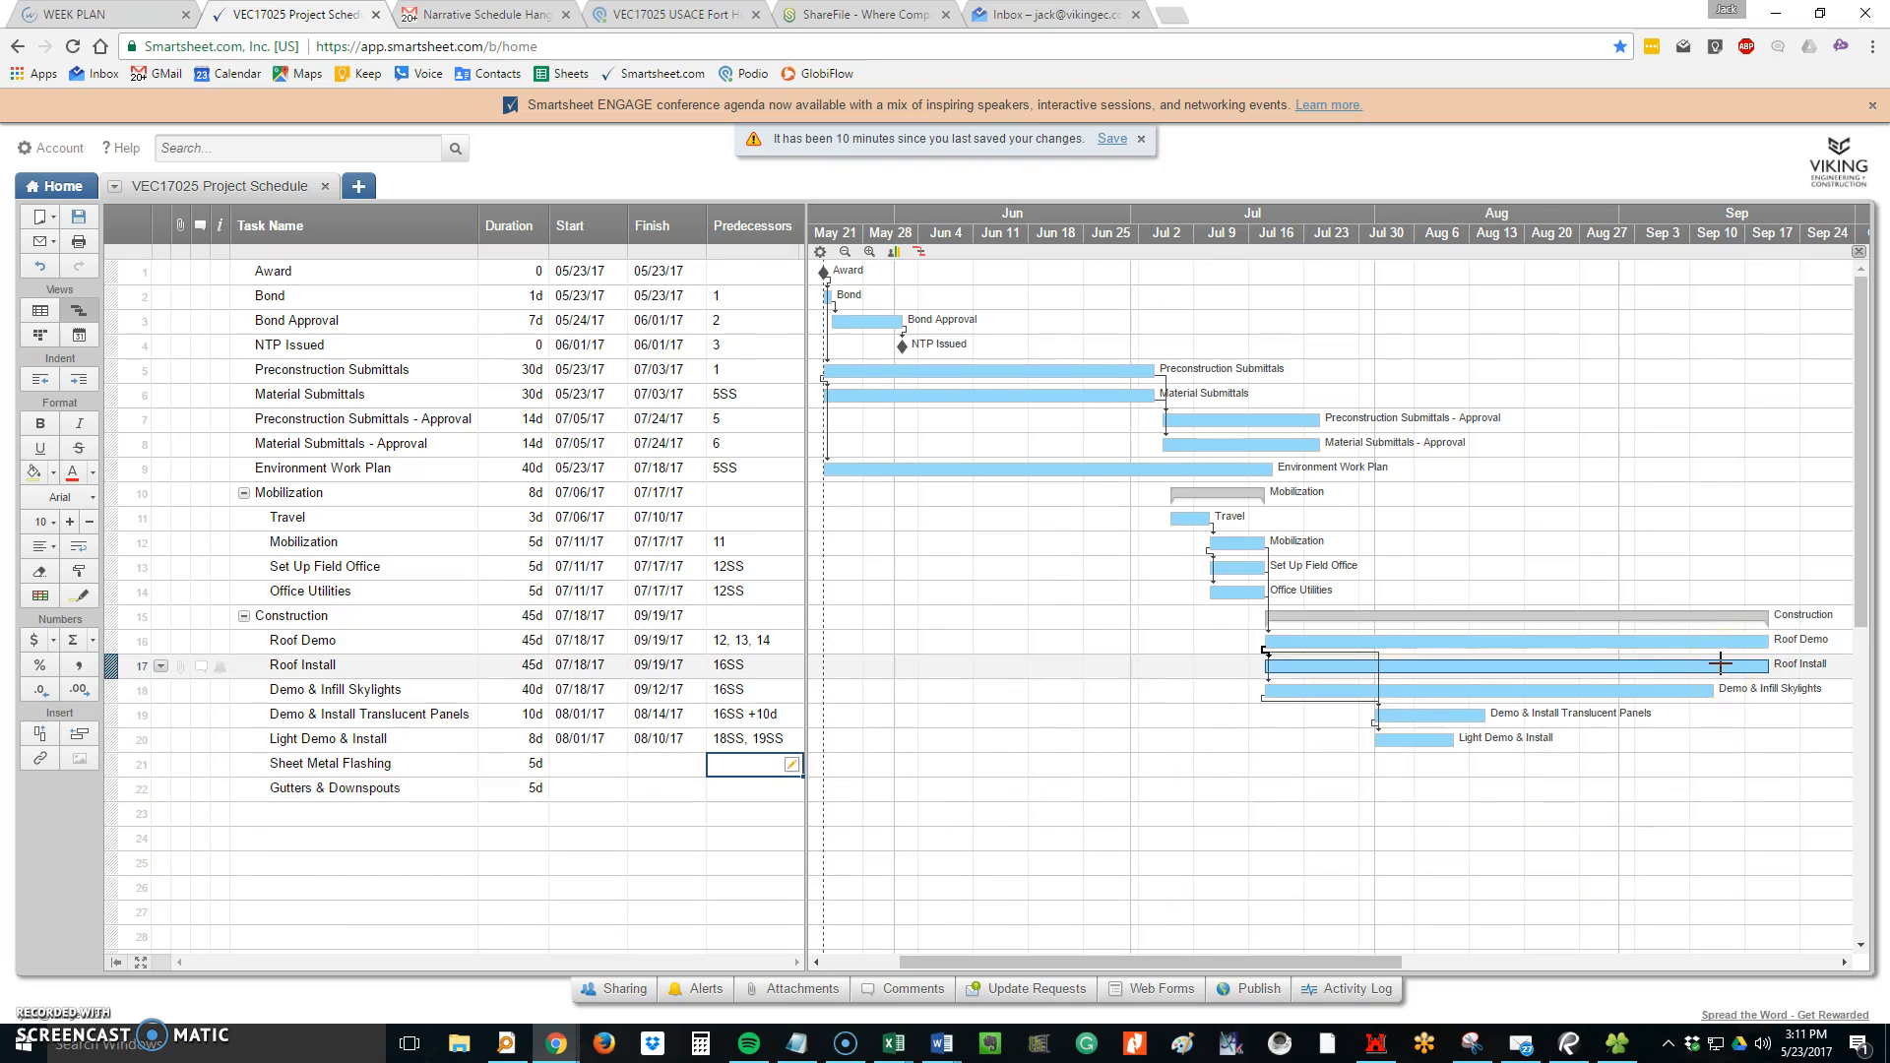
Enter predecessors 17, 18, 19 for Sheet Metal Flashing and the start-to-start predecessor 21SS for Gutters & Downspouts
type("17")
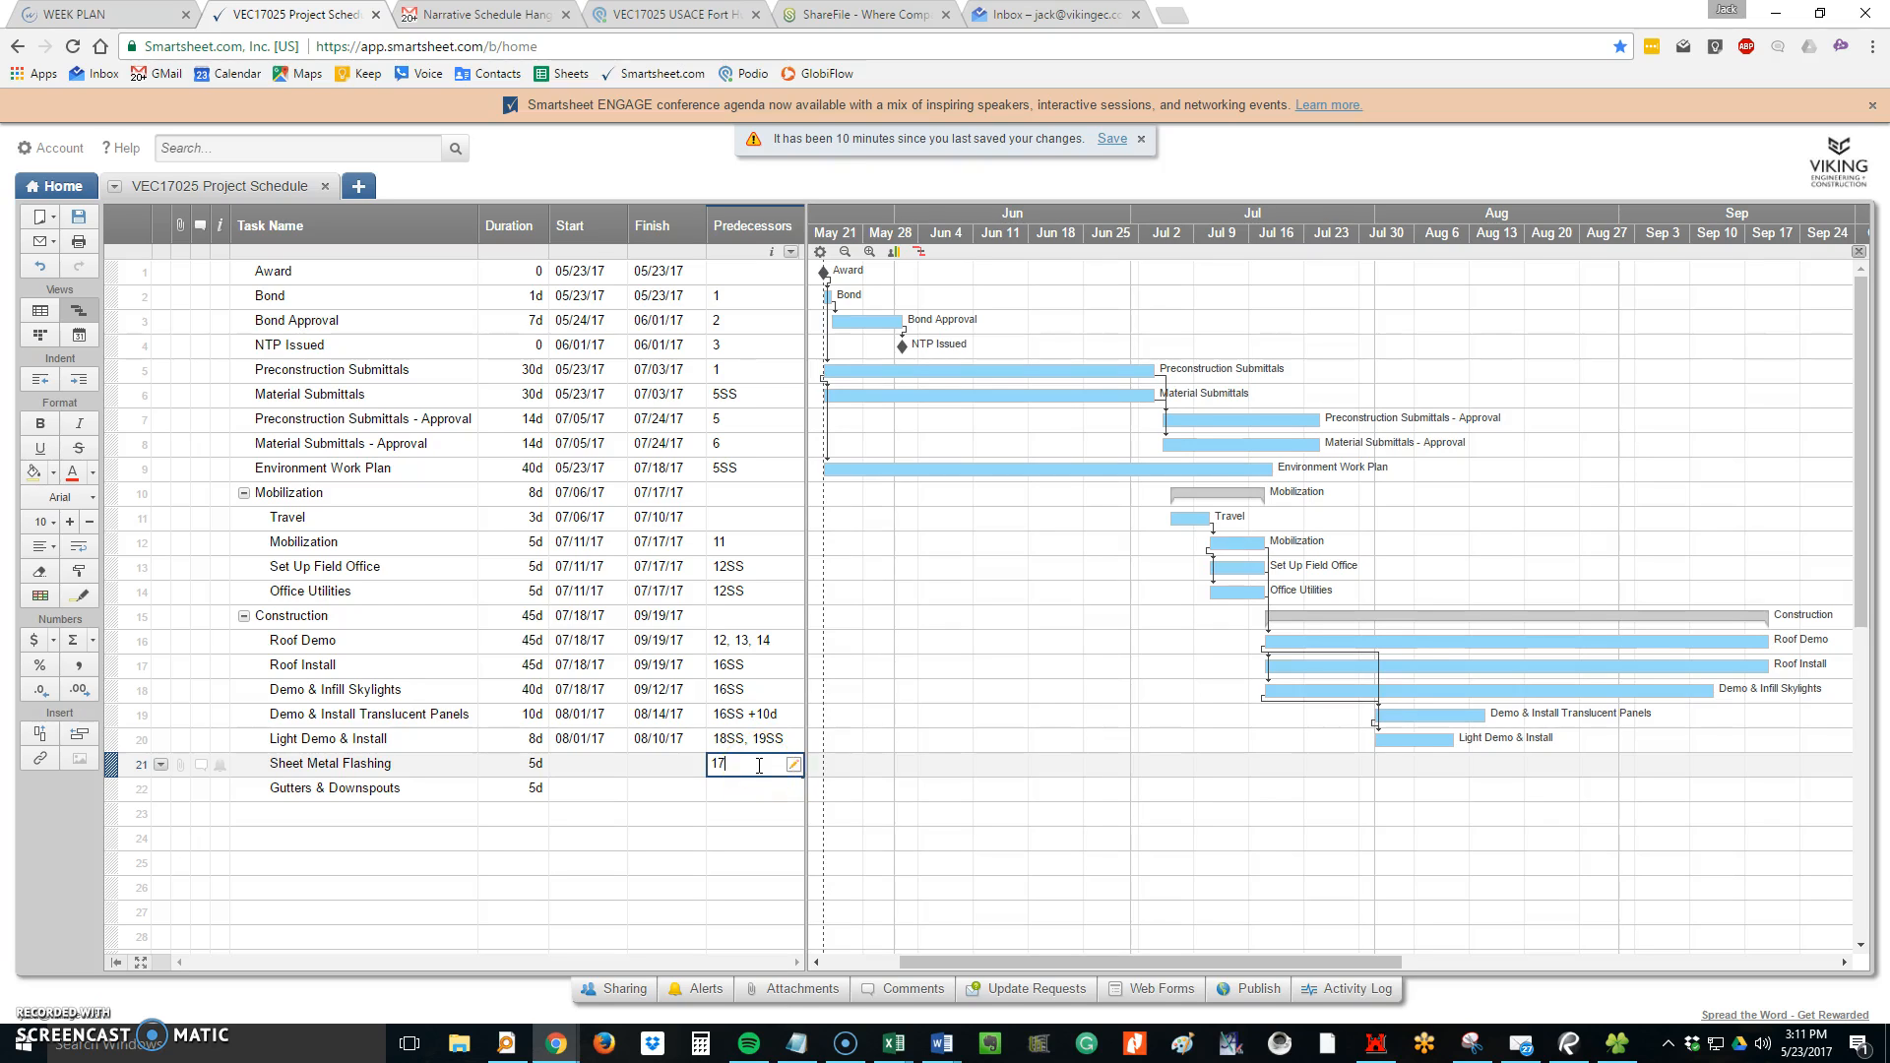
type(",18,19")
key("Return")
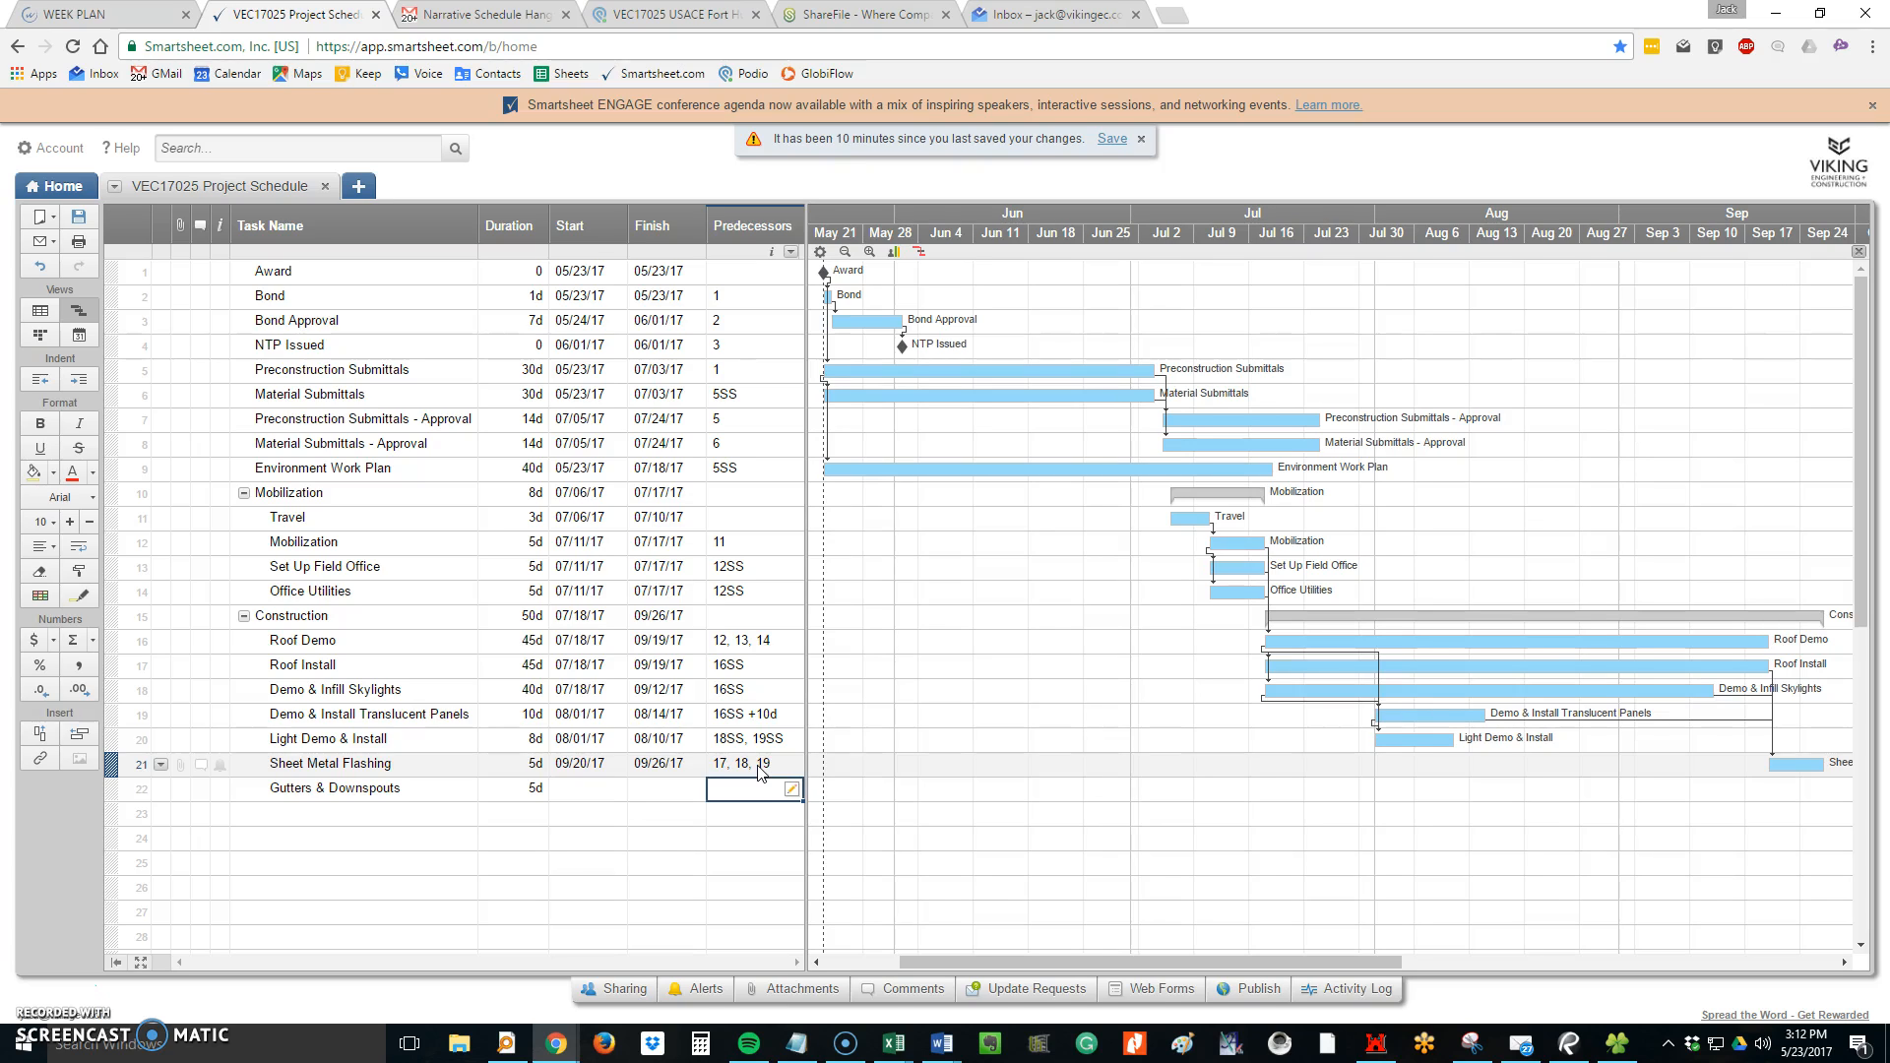
type("21SS")
key("Return")
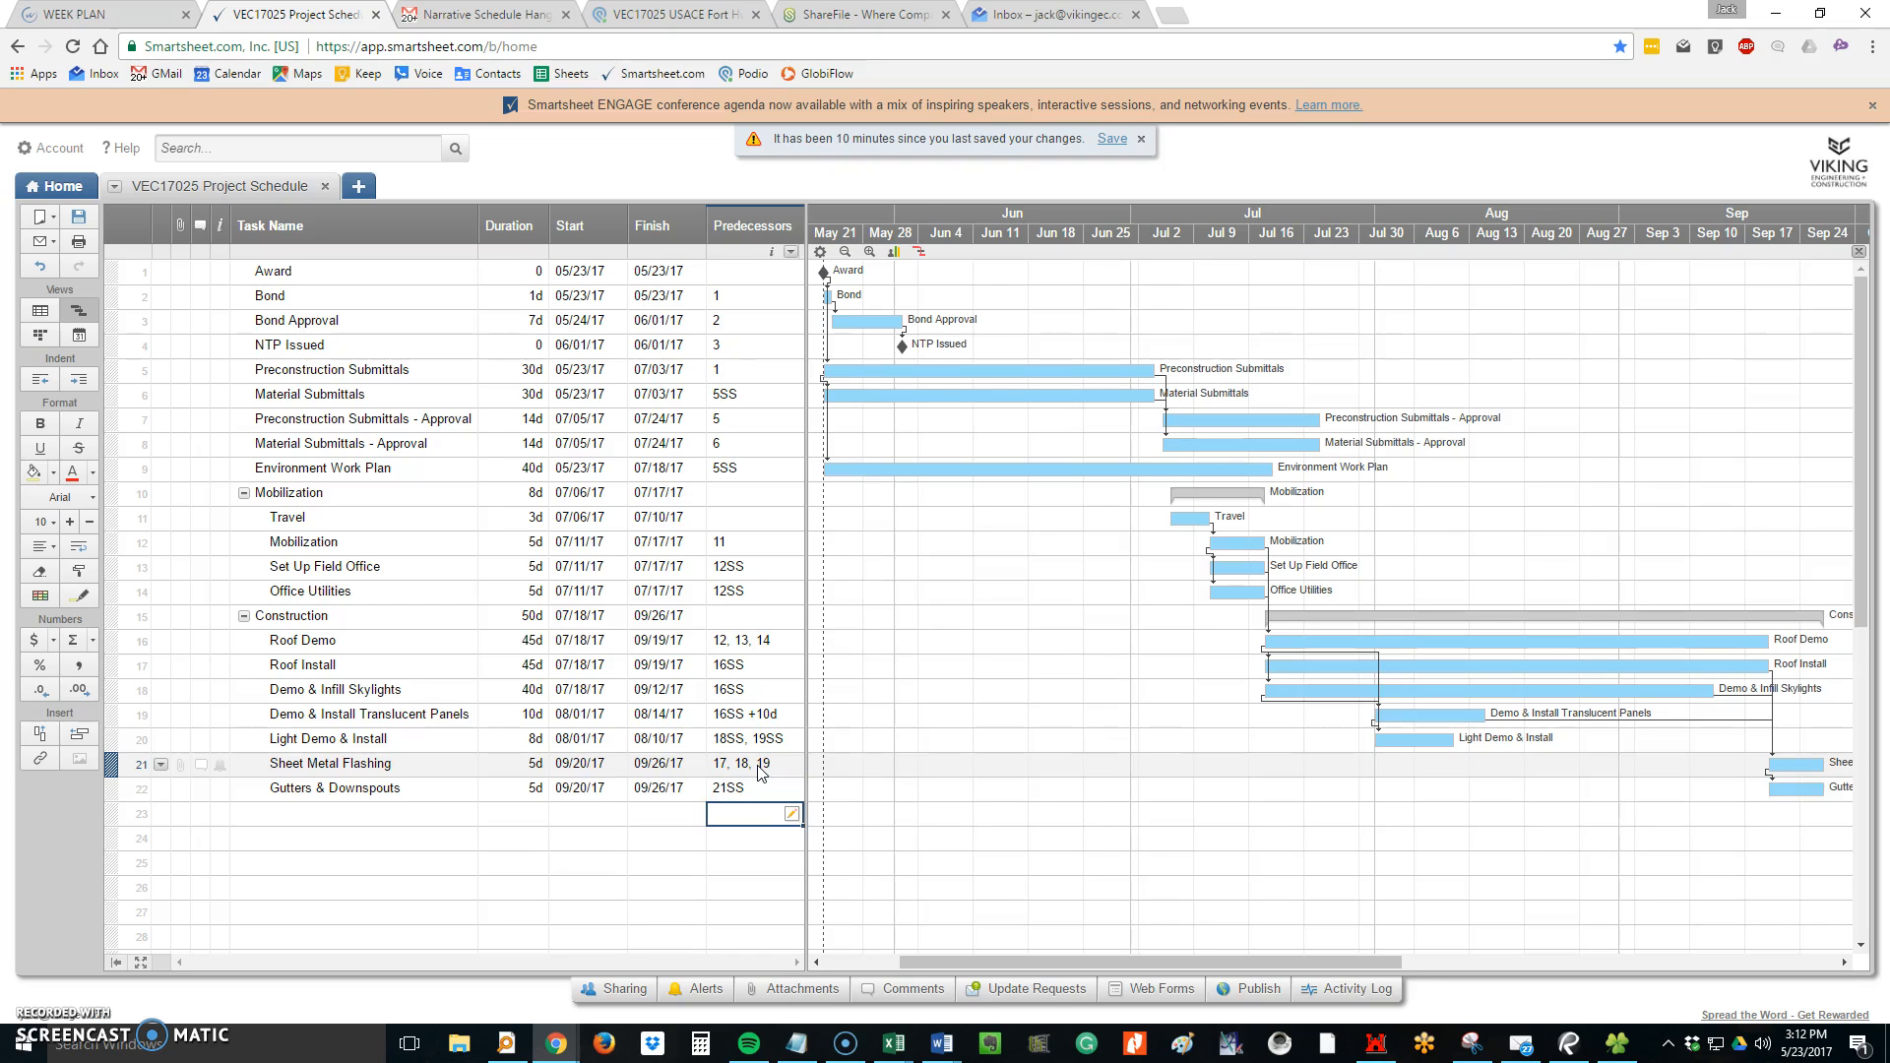
Narrow the task grid so the Gantt timeline shows the whole schedule from Award through Gutters & Downspouts
left_click_drag(1332, 962, 1342, 962)
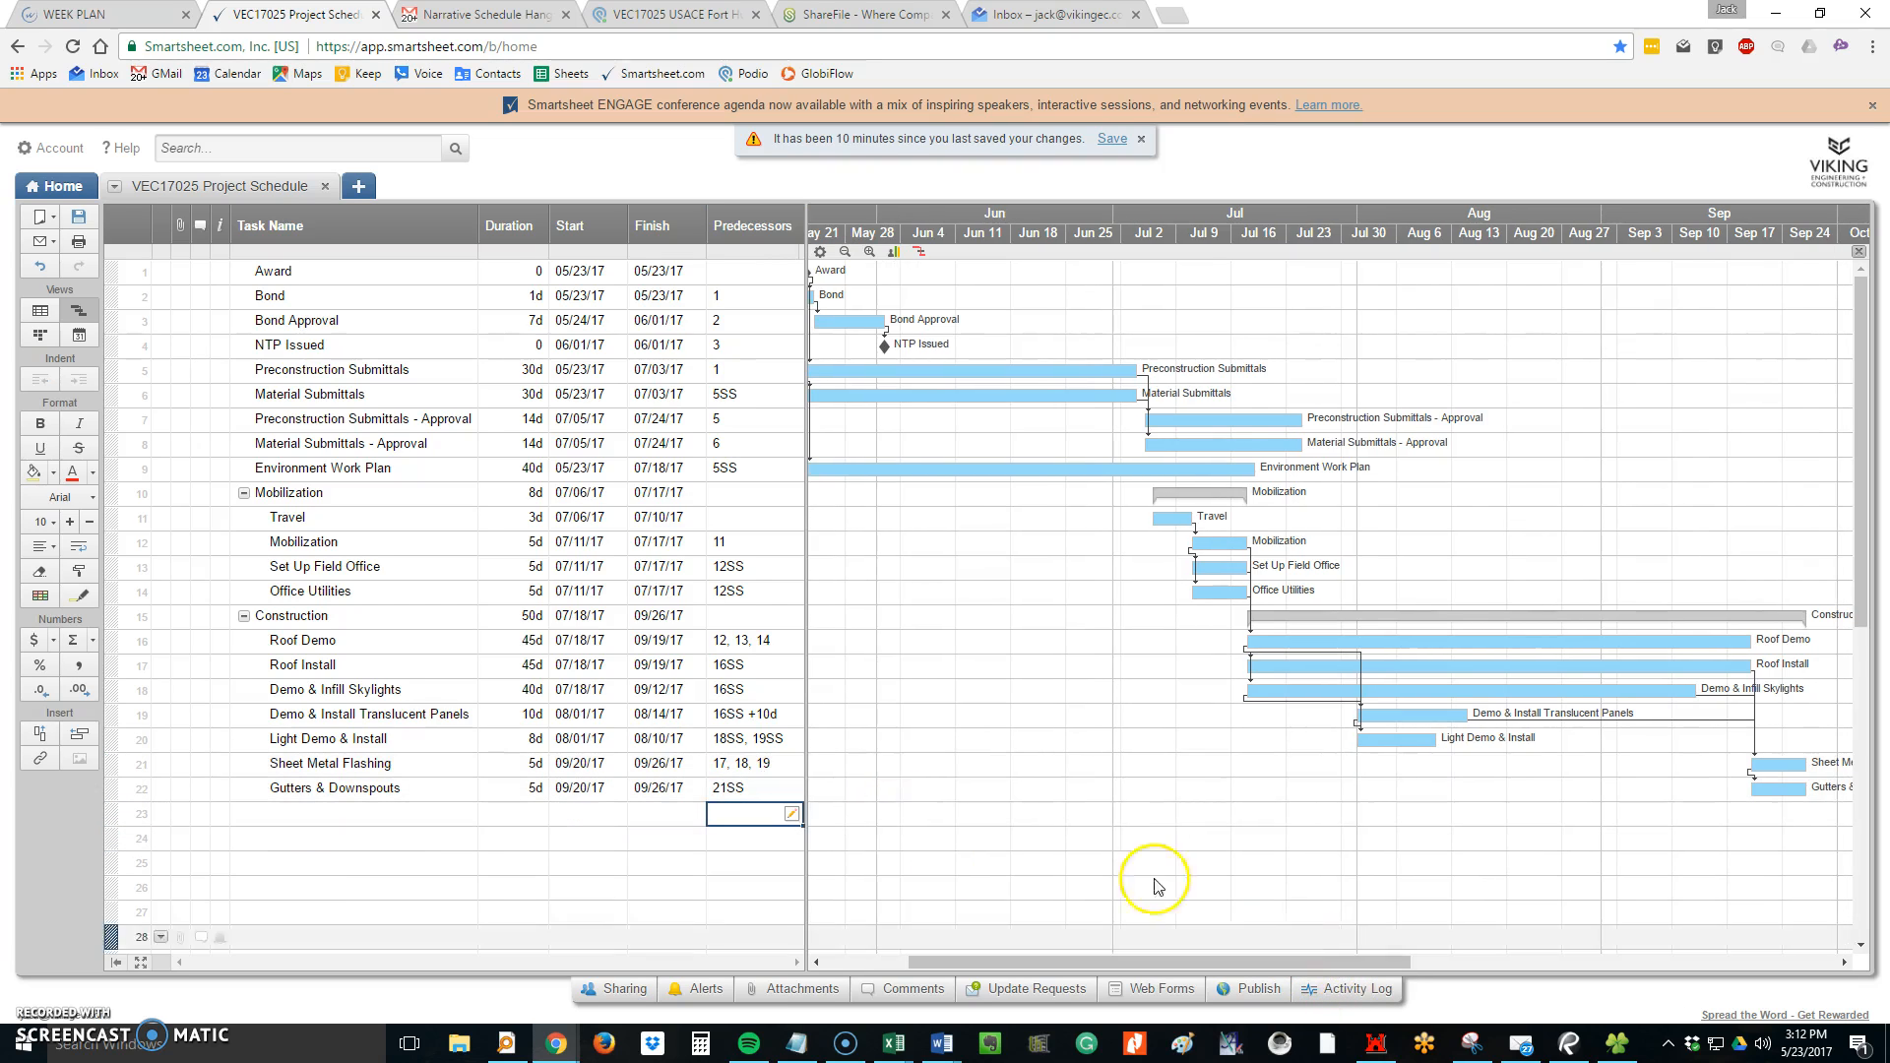
left_click_drag(803, 379, 322, 437)
left_click_drag(1209, 962, 1081, 964)
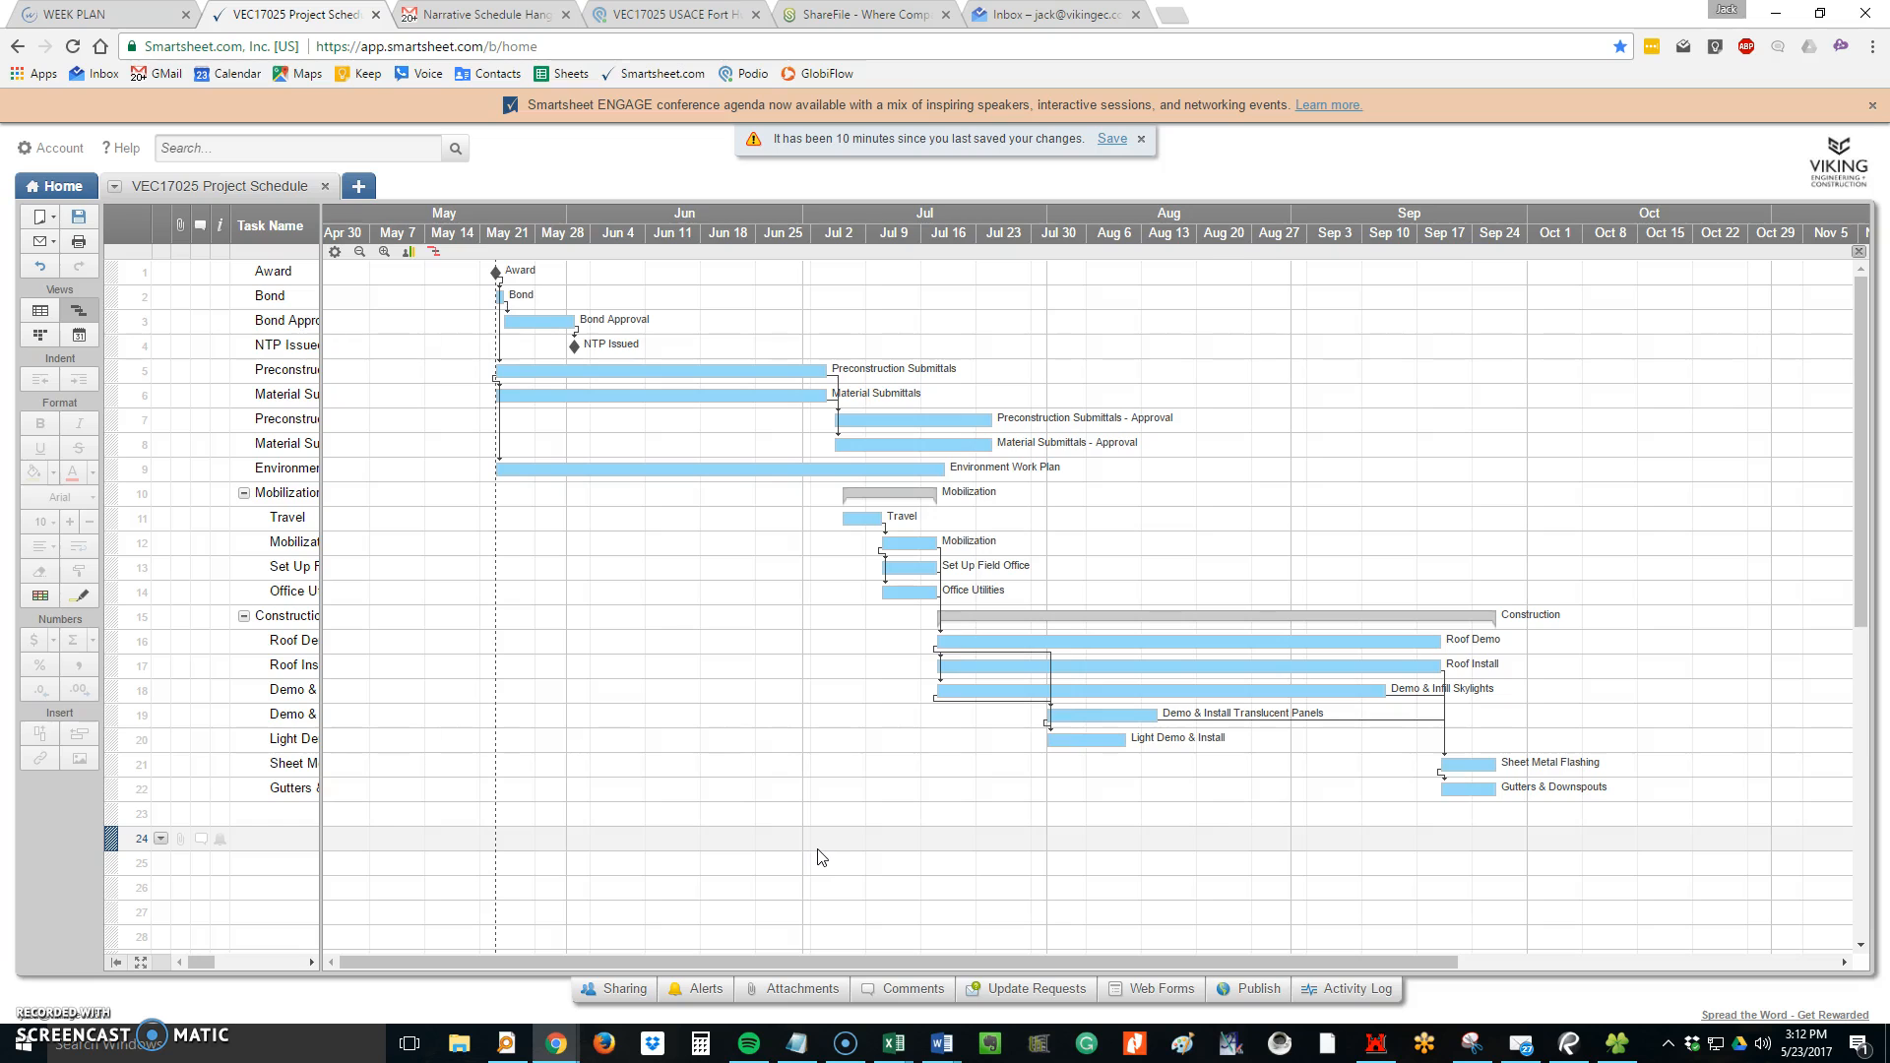
Save the project schedule and open its sharing settings
key("ctrl+s")
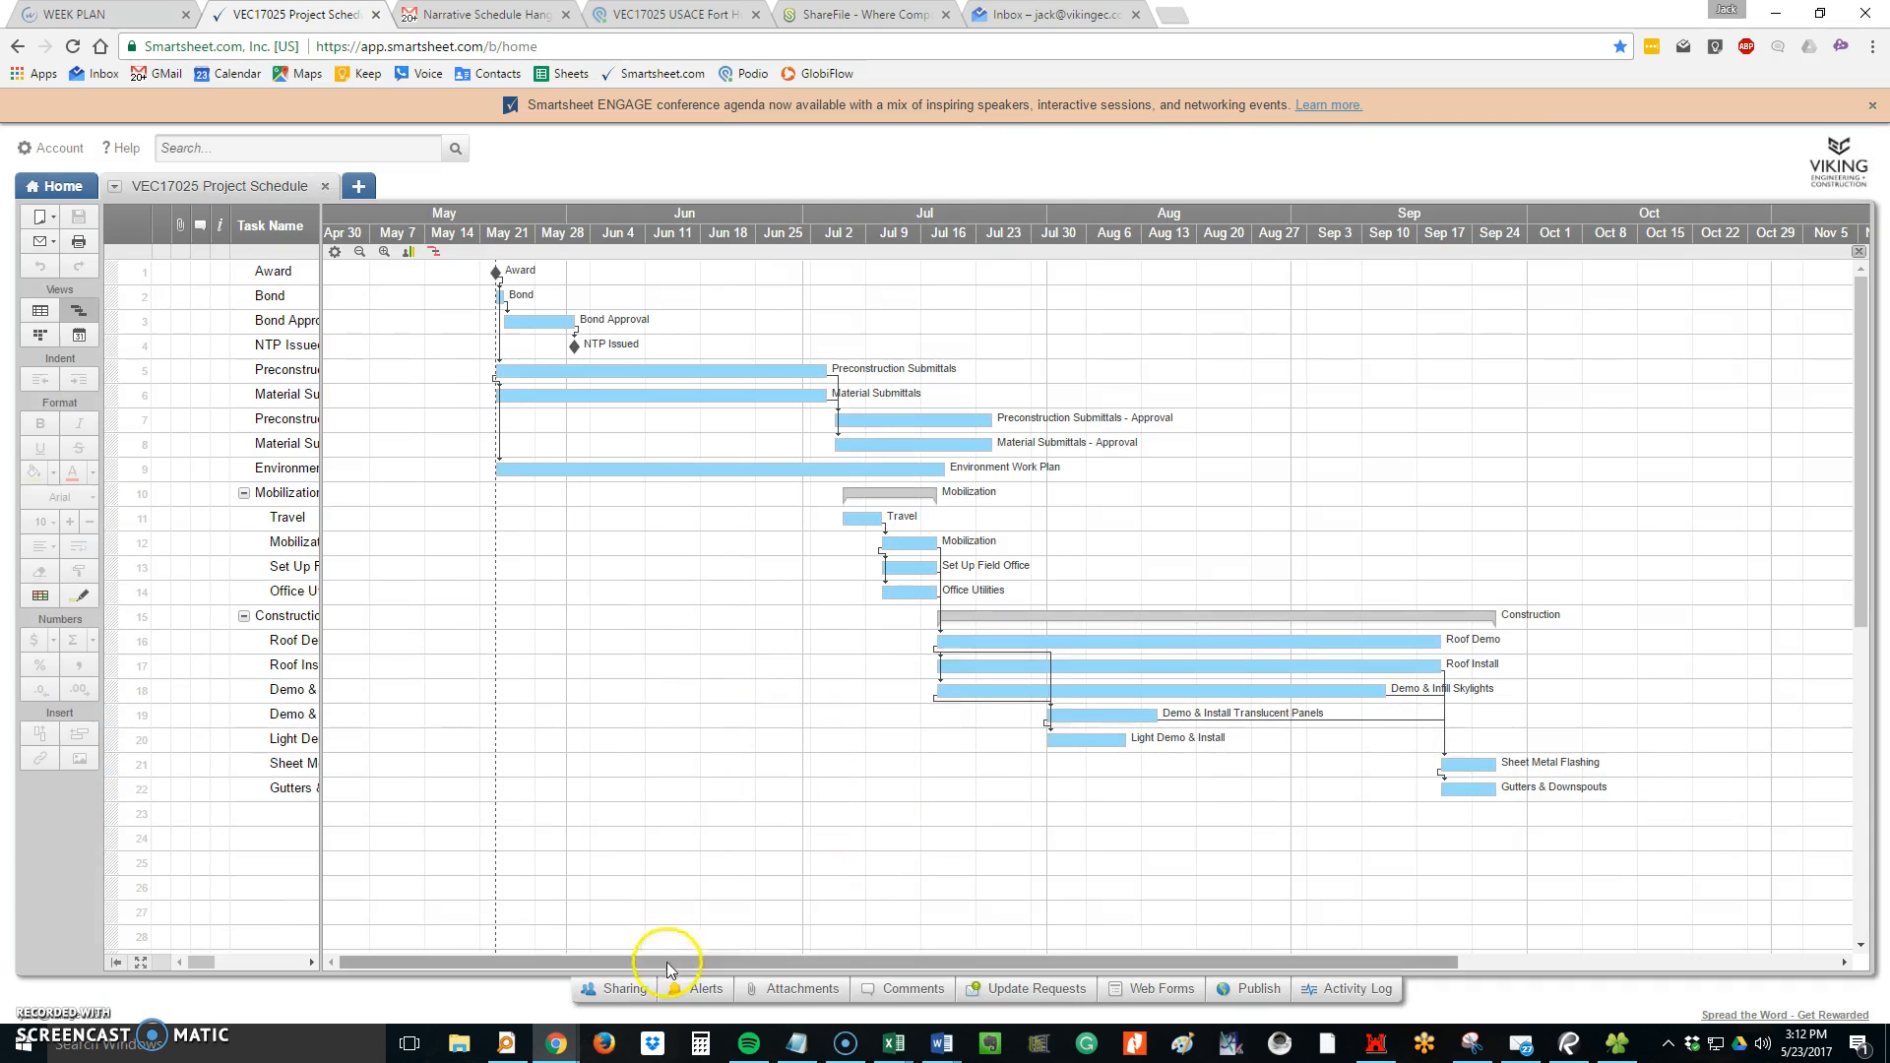
left_click(620, 991)
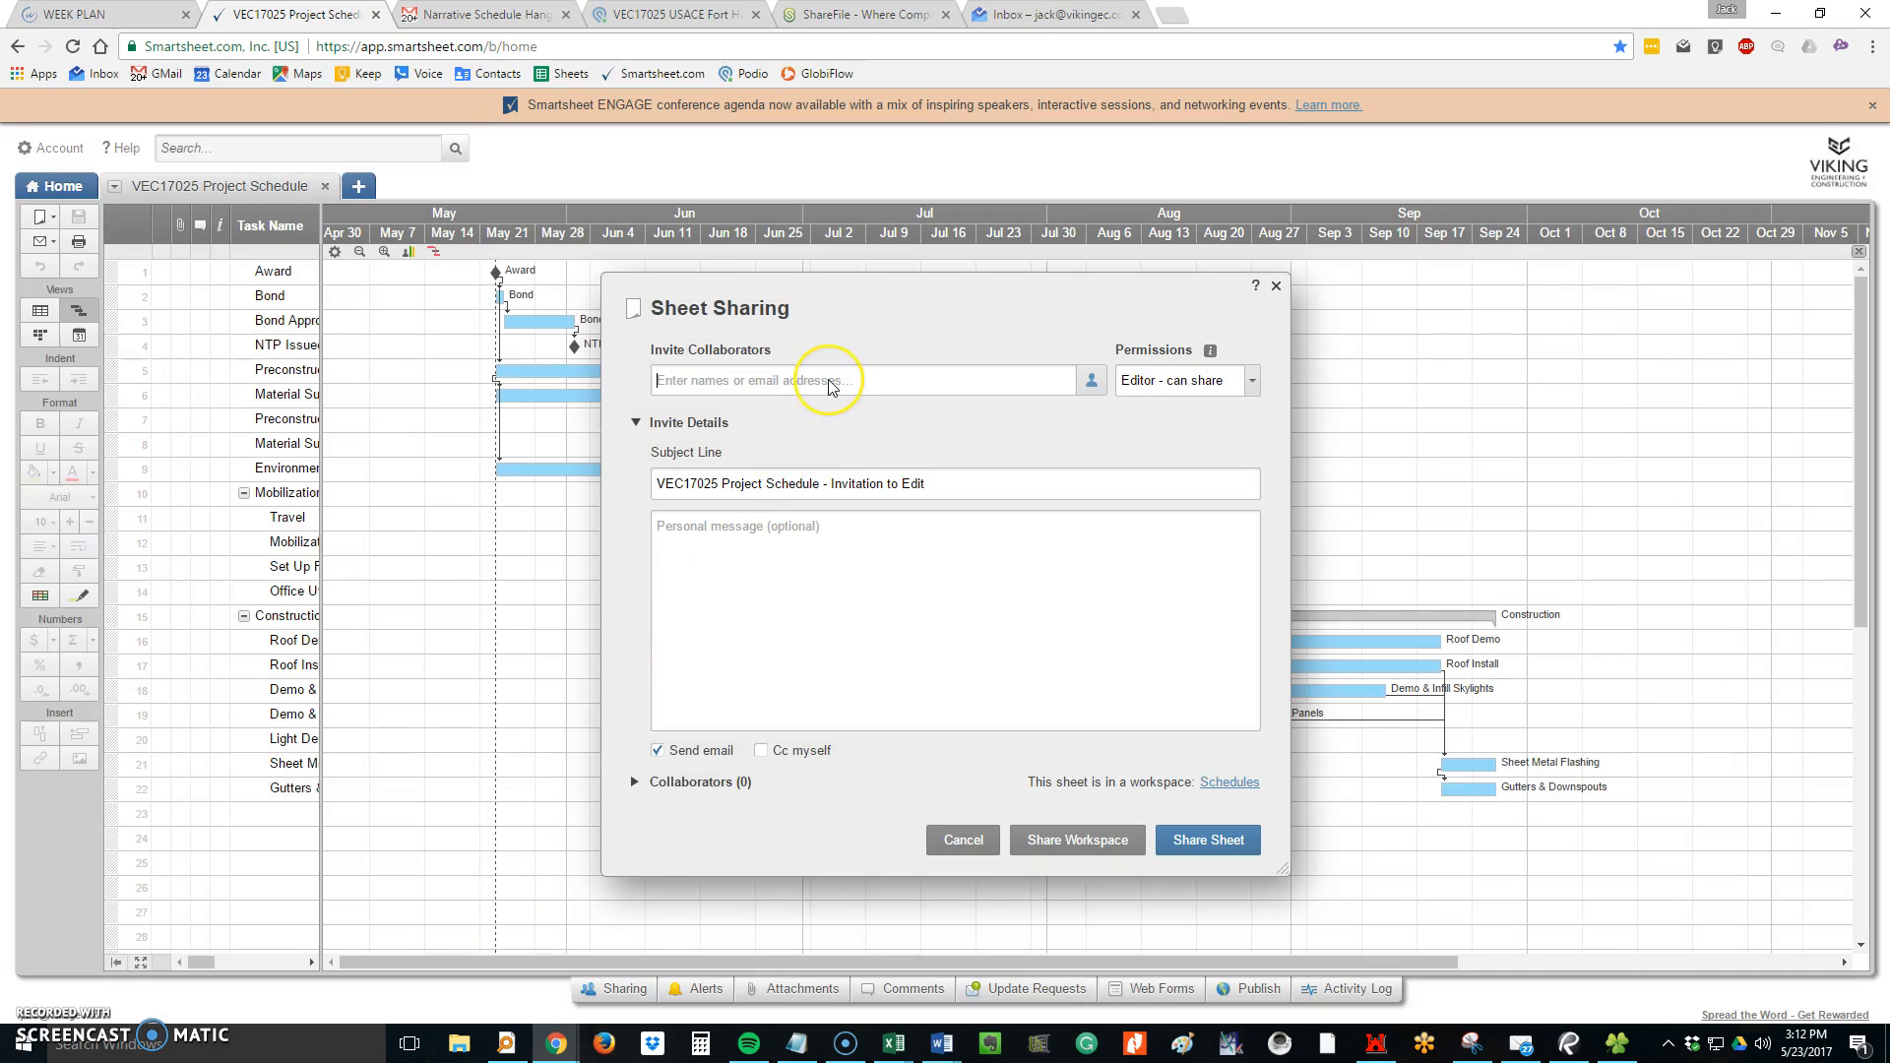
type("travus")
key("BackSpace")
key("BackSpace")
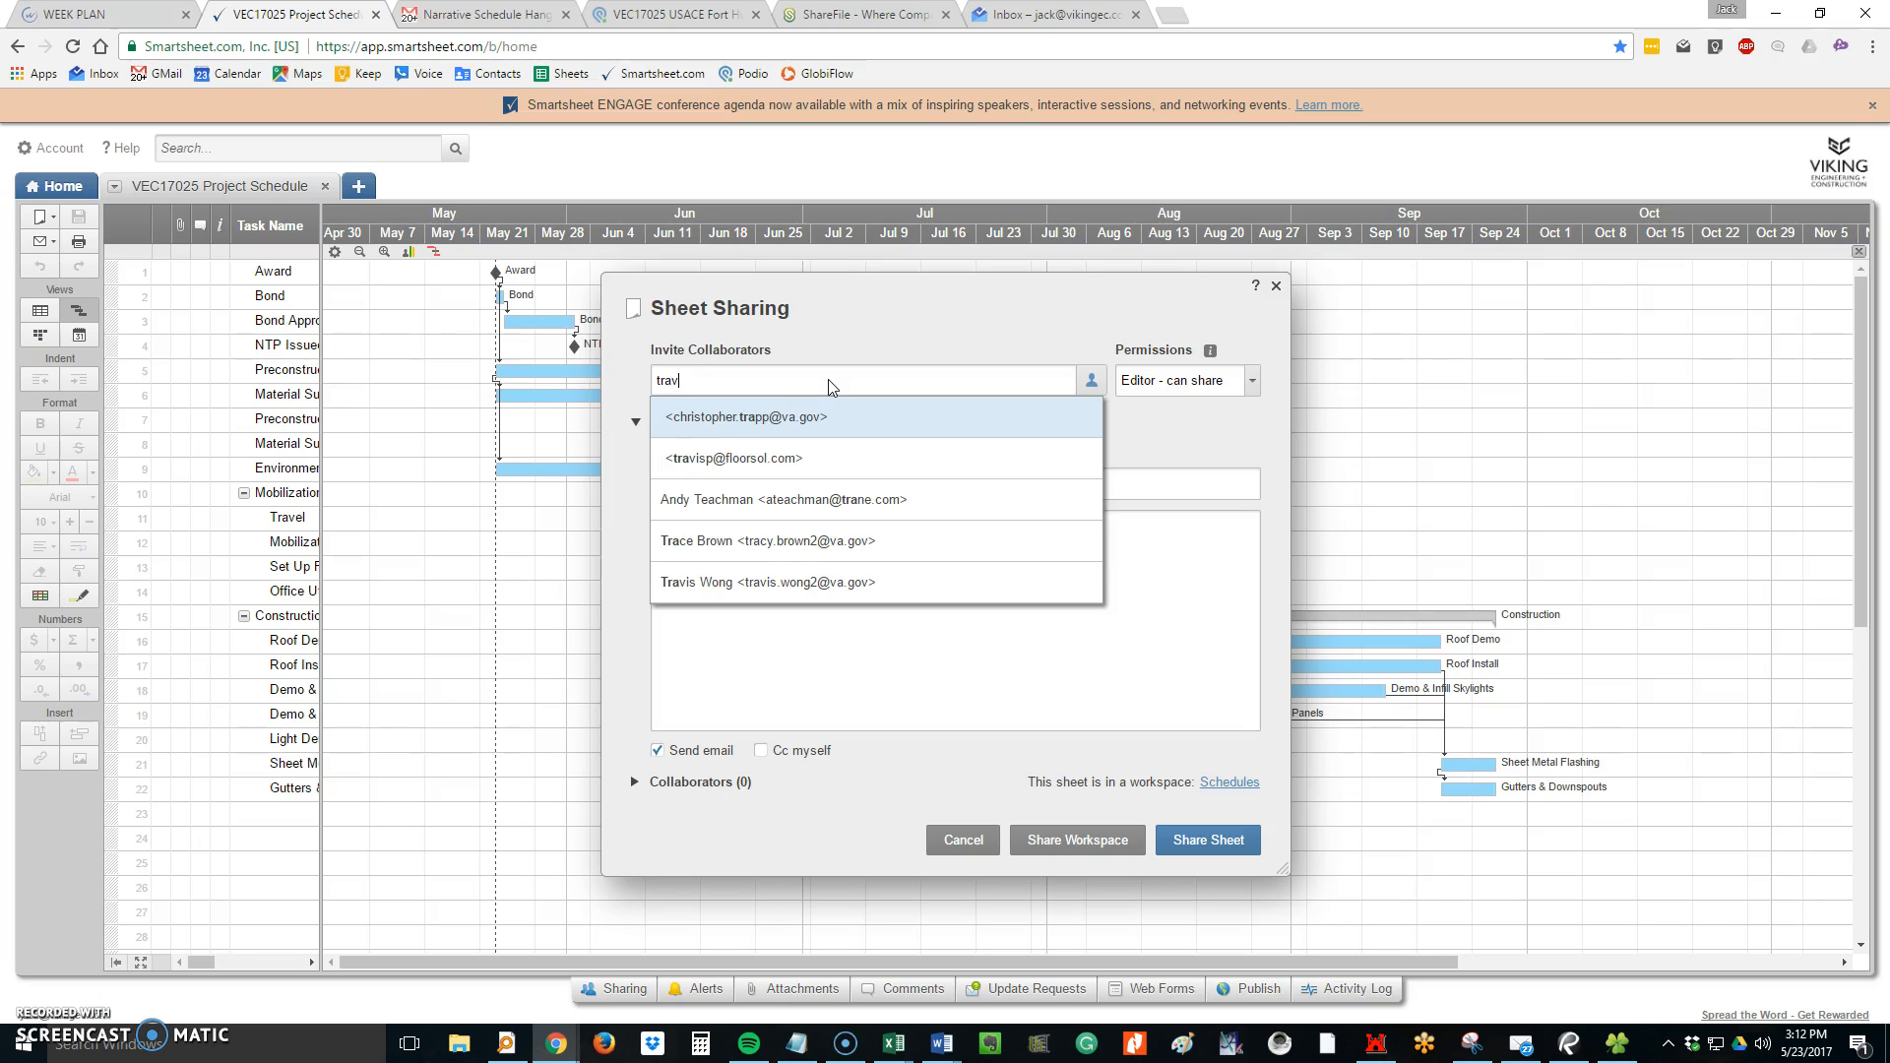
type("is")
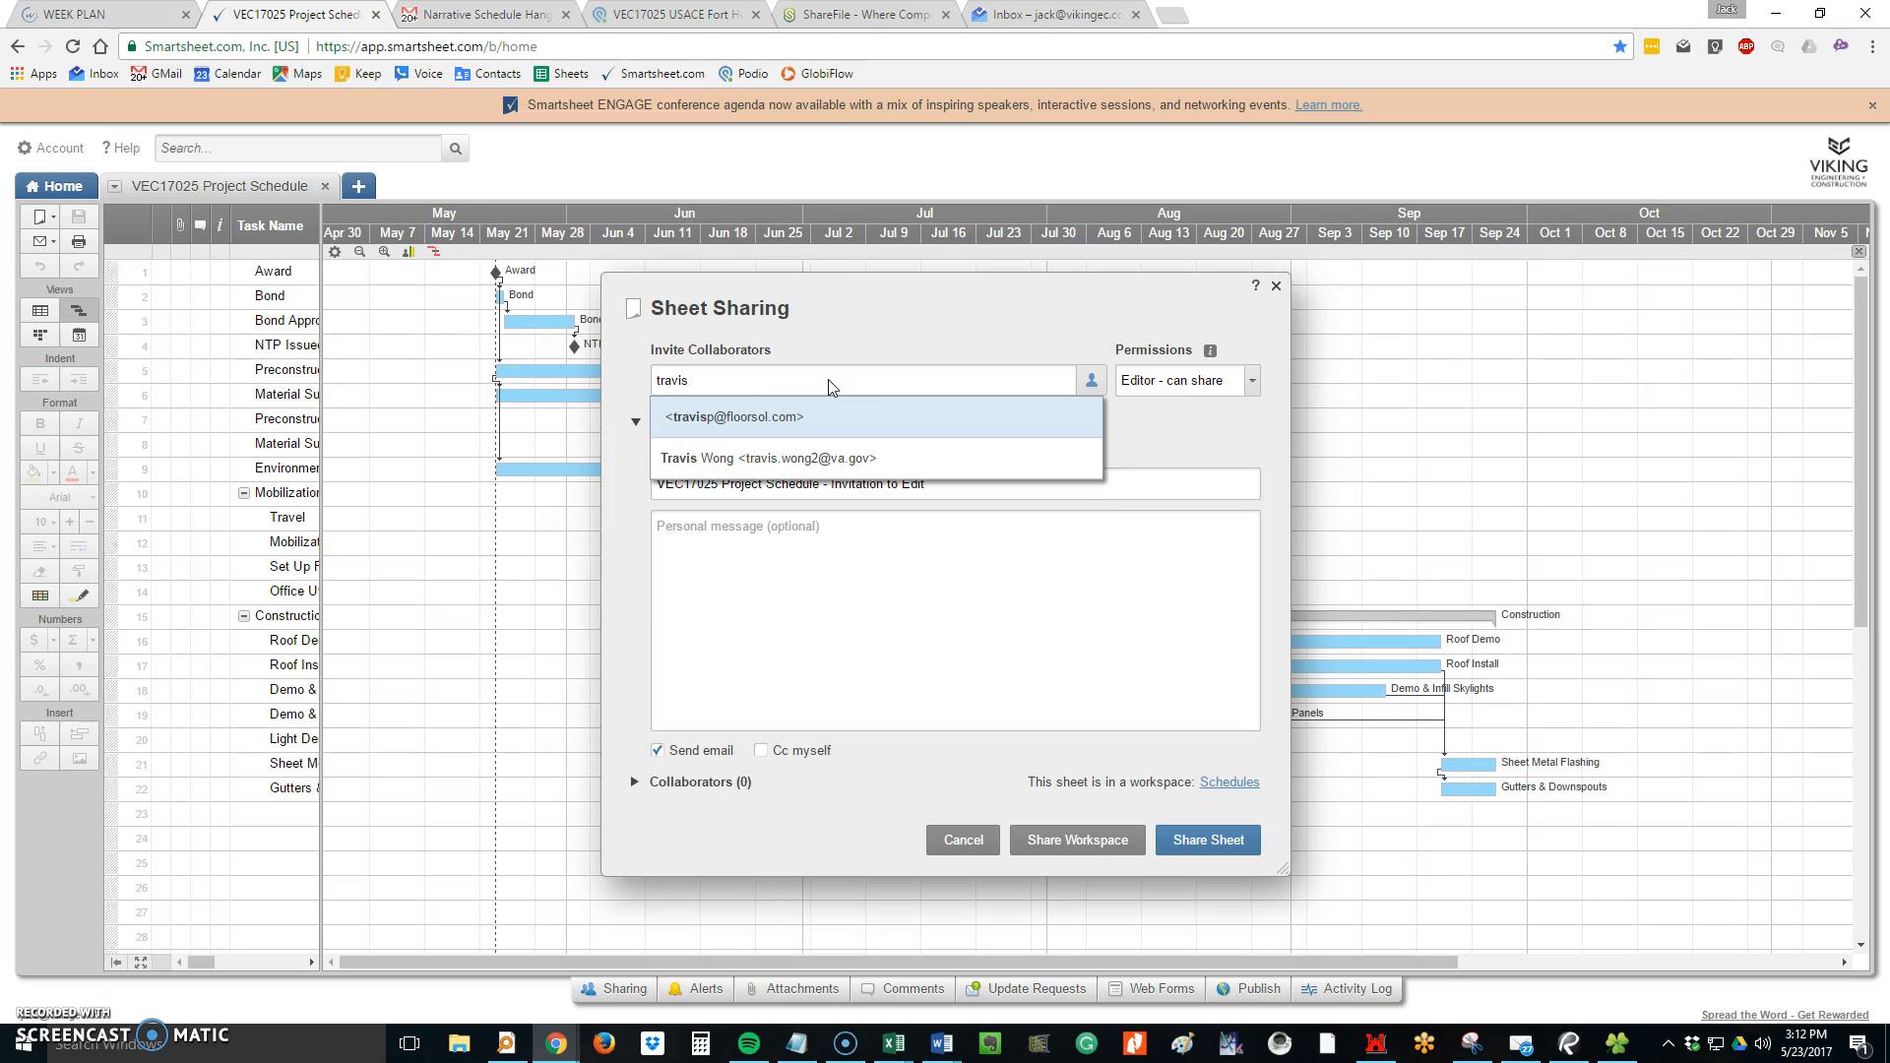
key("BackSpace")
key("BackSpace")
key("BackSpace")
key("BackSpace")
key("BackSpace")
key("BackSpace")
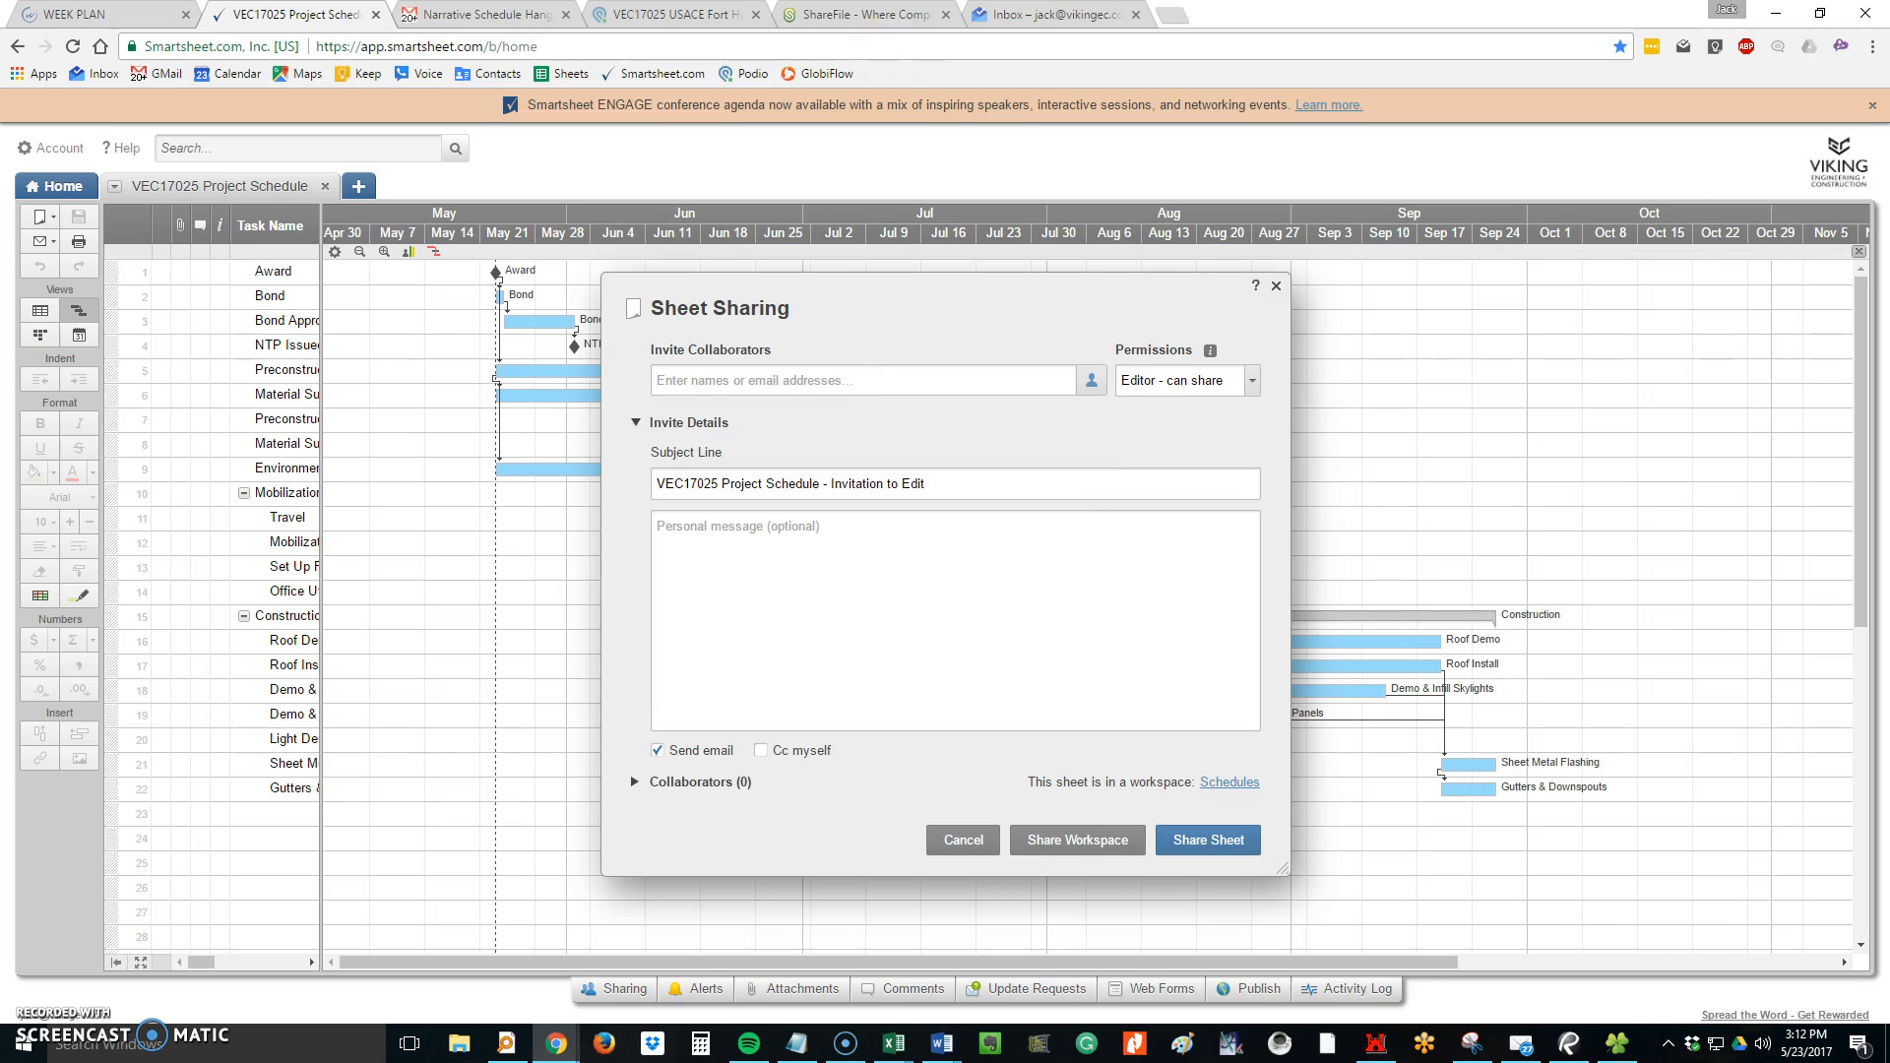
Copy the subcontractor project manager's e-mail address from the Narrative Schedule message in Gmail and paste it as the Smartsheet collaborator to invite
key("ctrl+Tab")
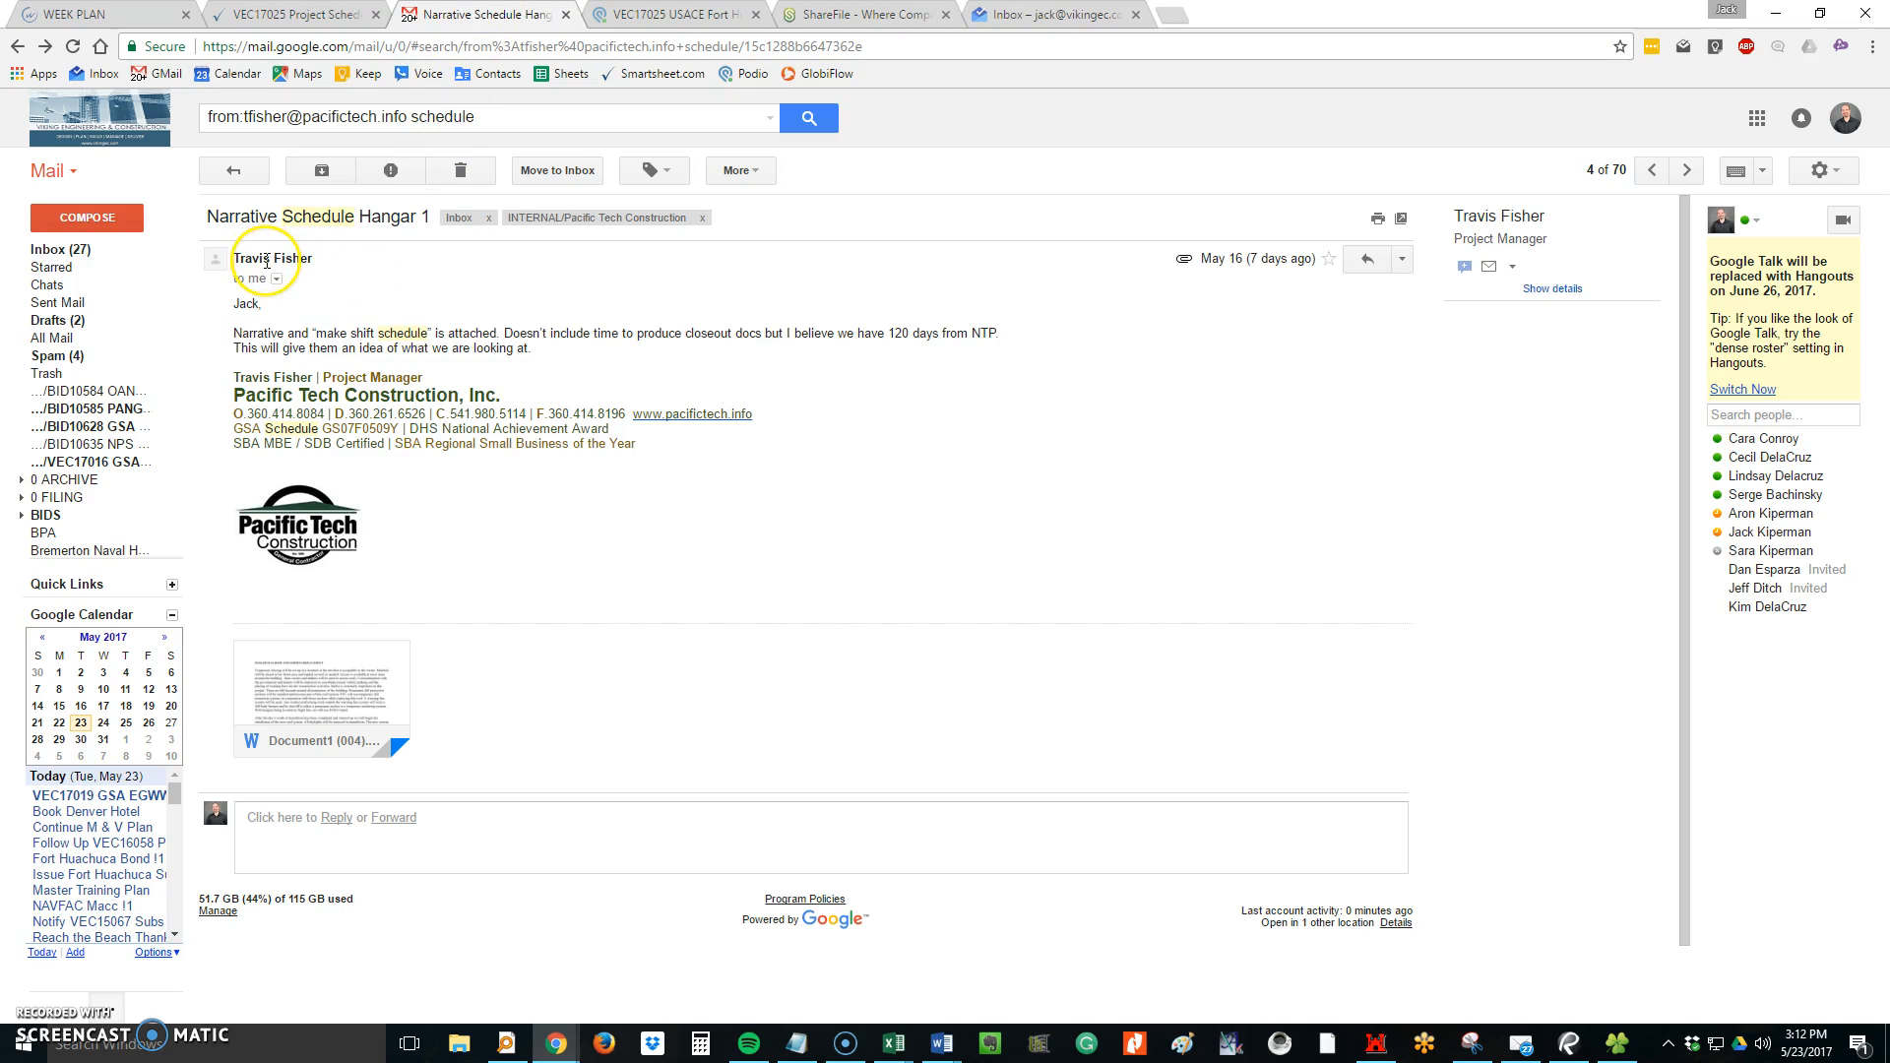
mouse_move(267, 261)
left_click_drag(286, 311, 443, 364)
key("ctrl+c")
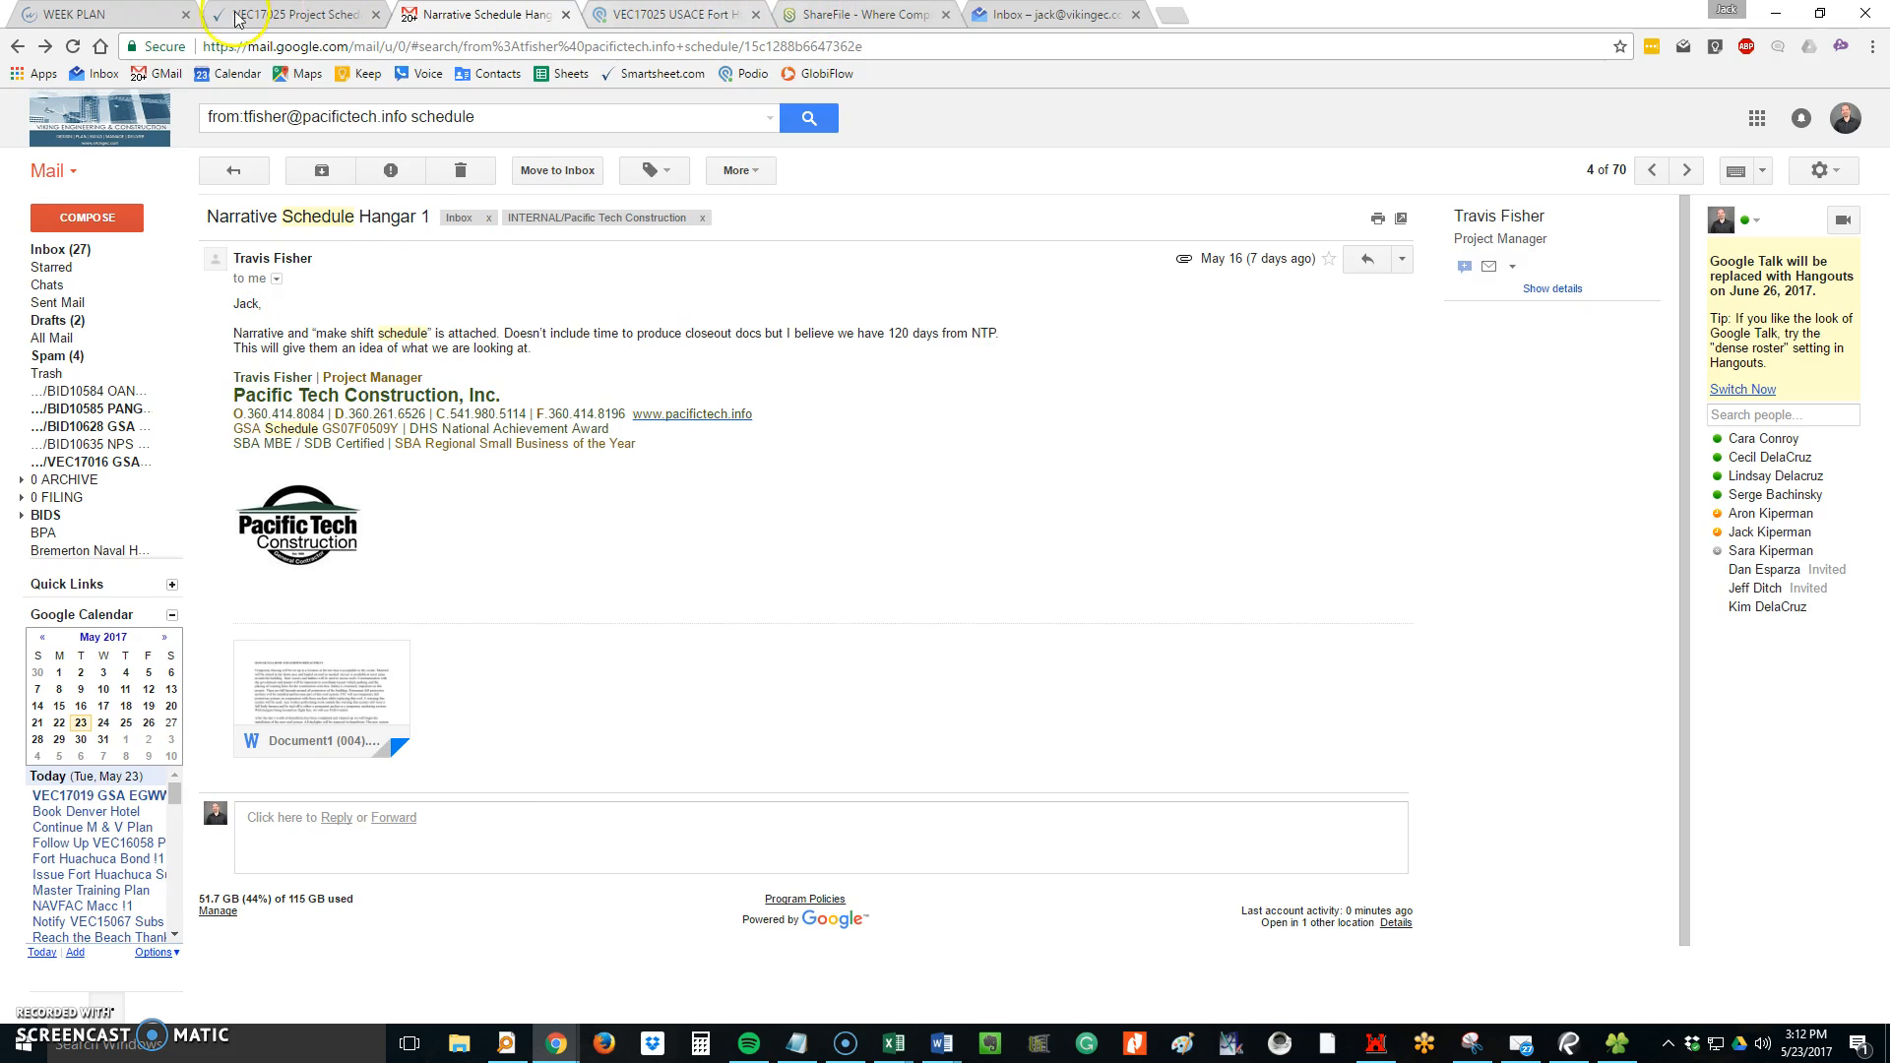
left_click(272, 16)
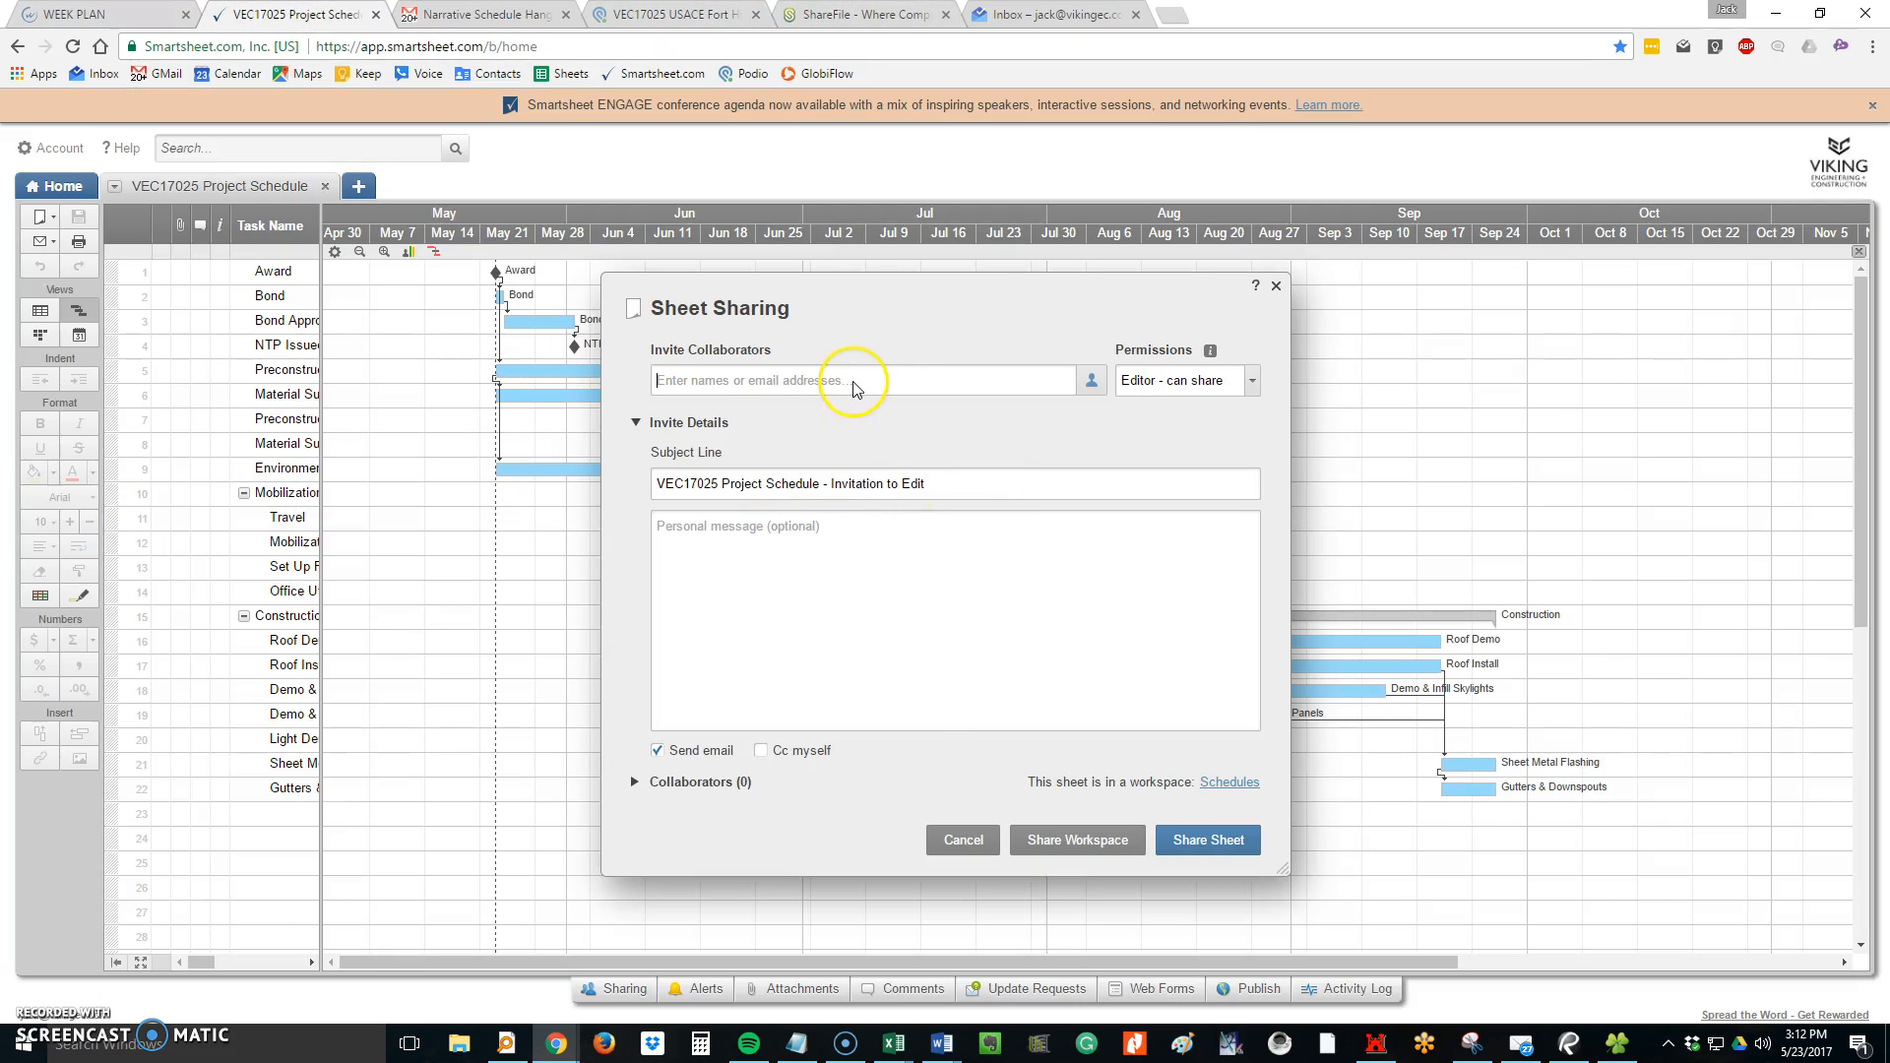
key("ctrl+v")
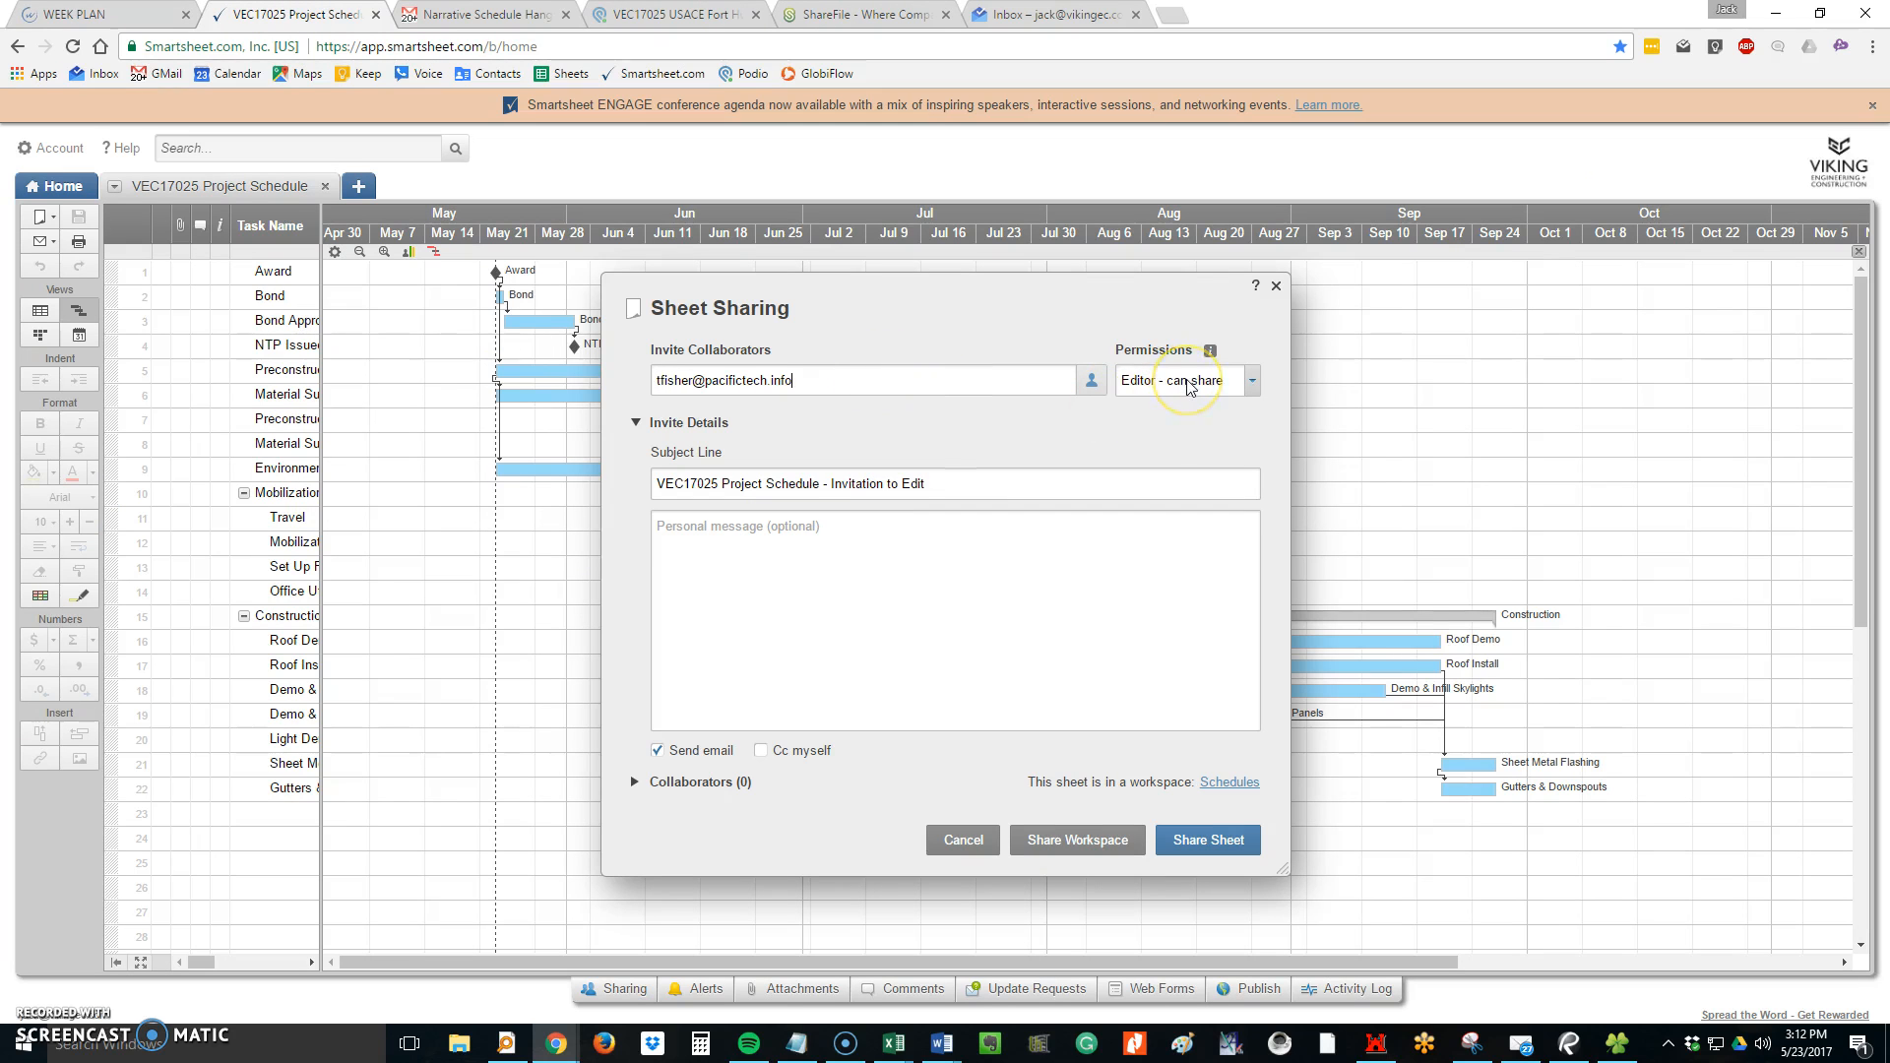
Greet the recipient, write "Please take a look at the preliminary schedule and let's work together to finalize this. Thanks." as the invitation message and sign it
left_click(773, 549)
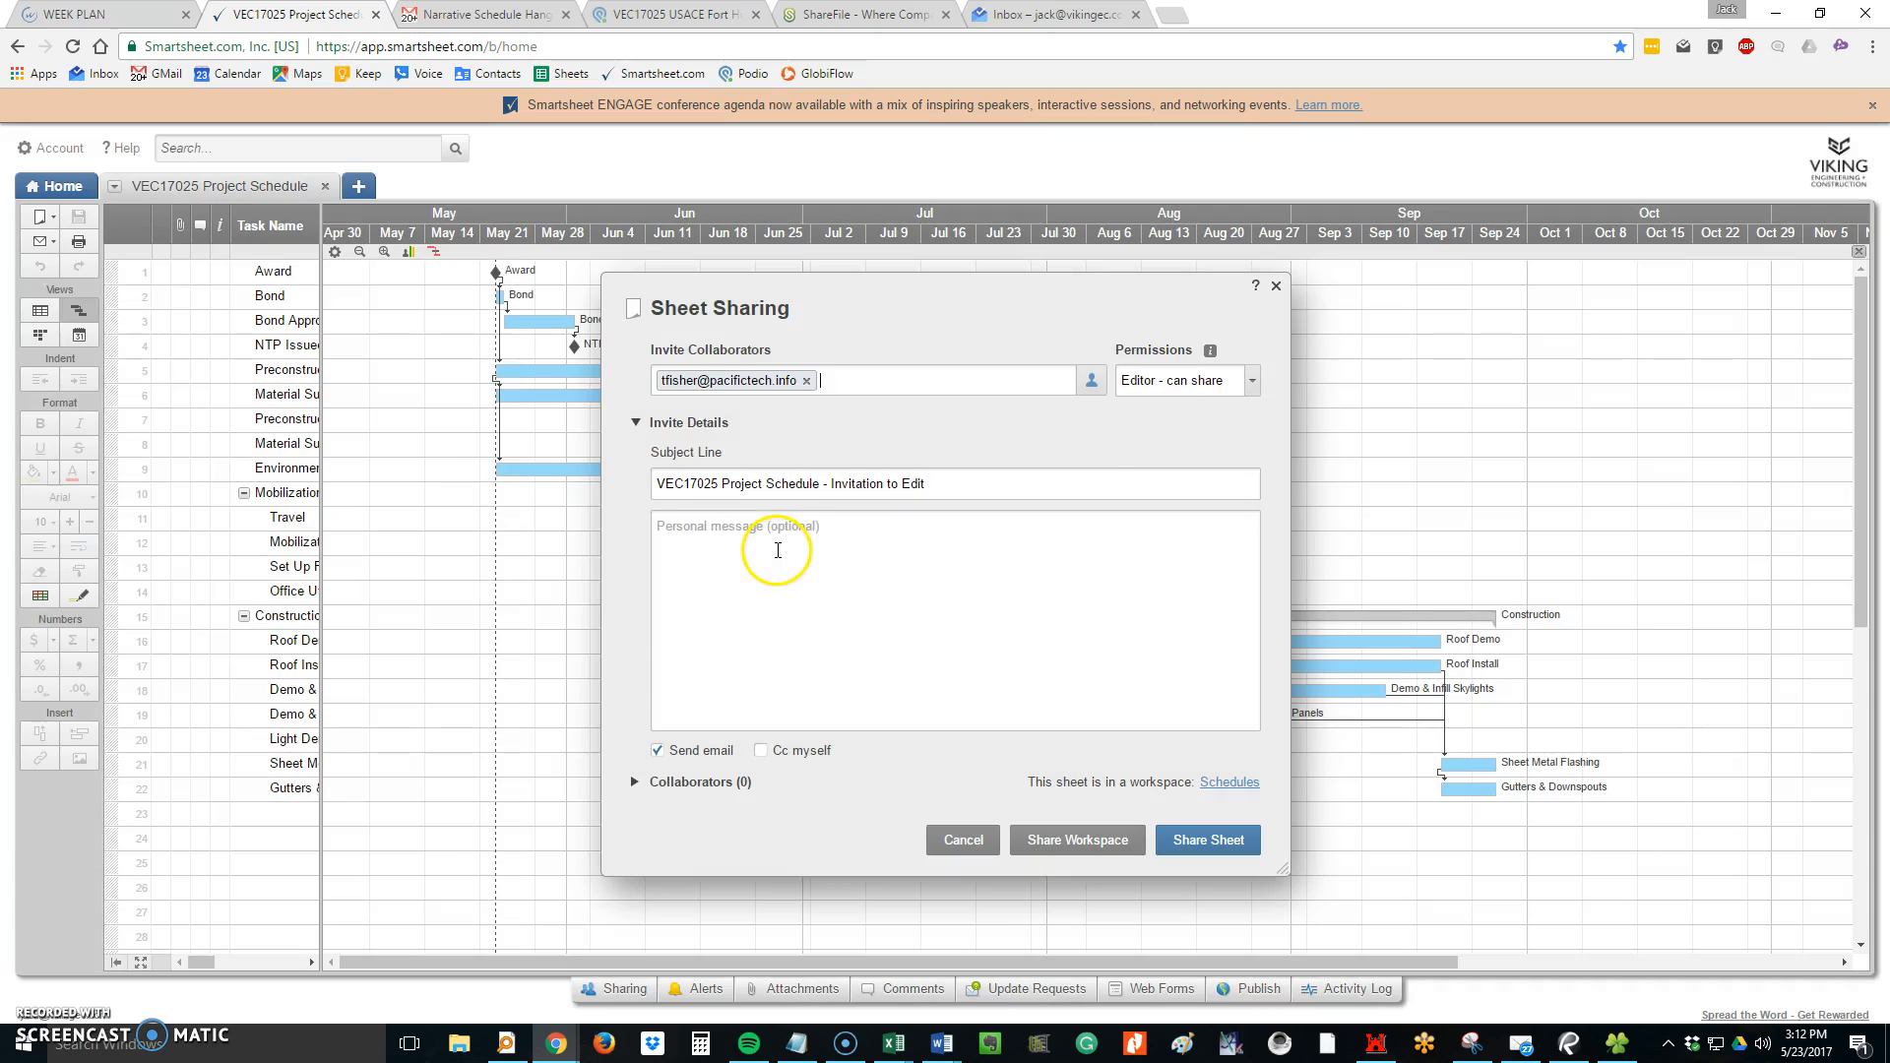
type("T")
key("BackSpace")
type("Travis,  ")
type("PLease")
key("BackSpace")
key("BackSpace")
key("BackSpace")
key("BackSpace")
key("BackSpace")
key("BackSpace")
type("lease take a look at the preliminary schdule")
key("BackSpace")
key("BackSpace")
key("BackSpace")
key("BackSpace")
key("BackSpace")
type("edule and let's work")
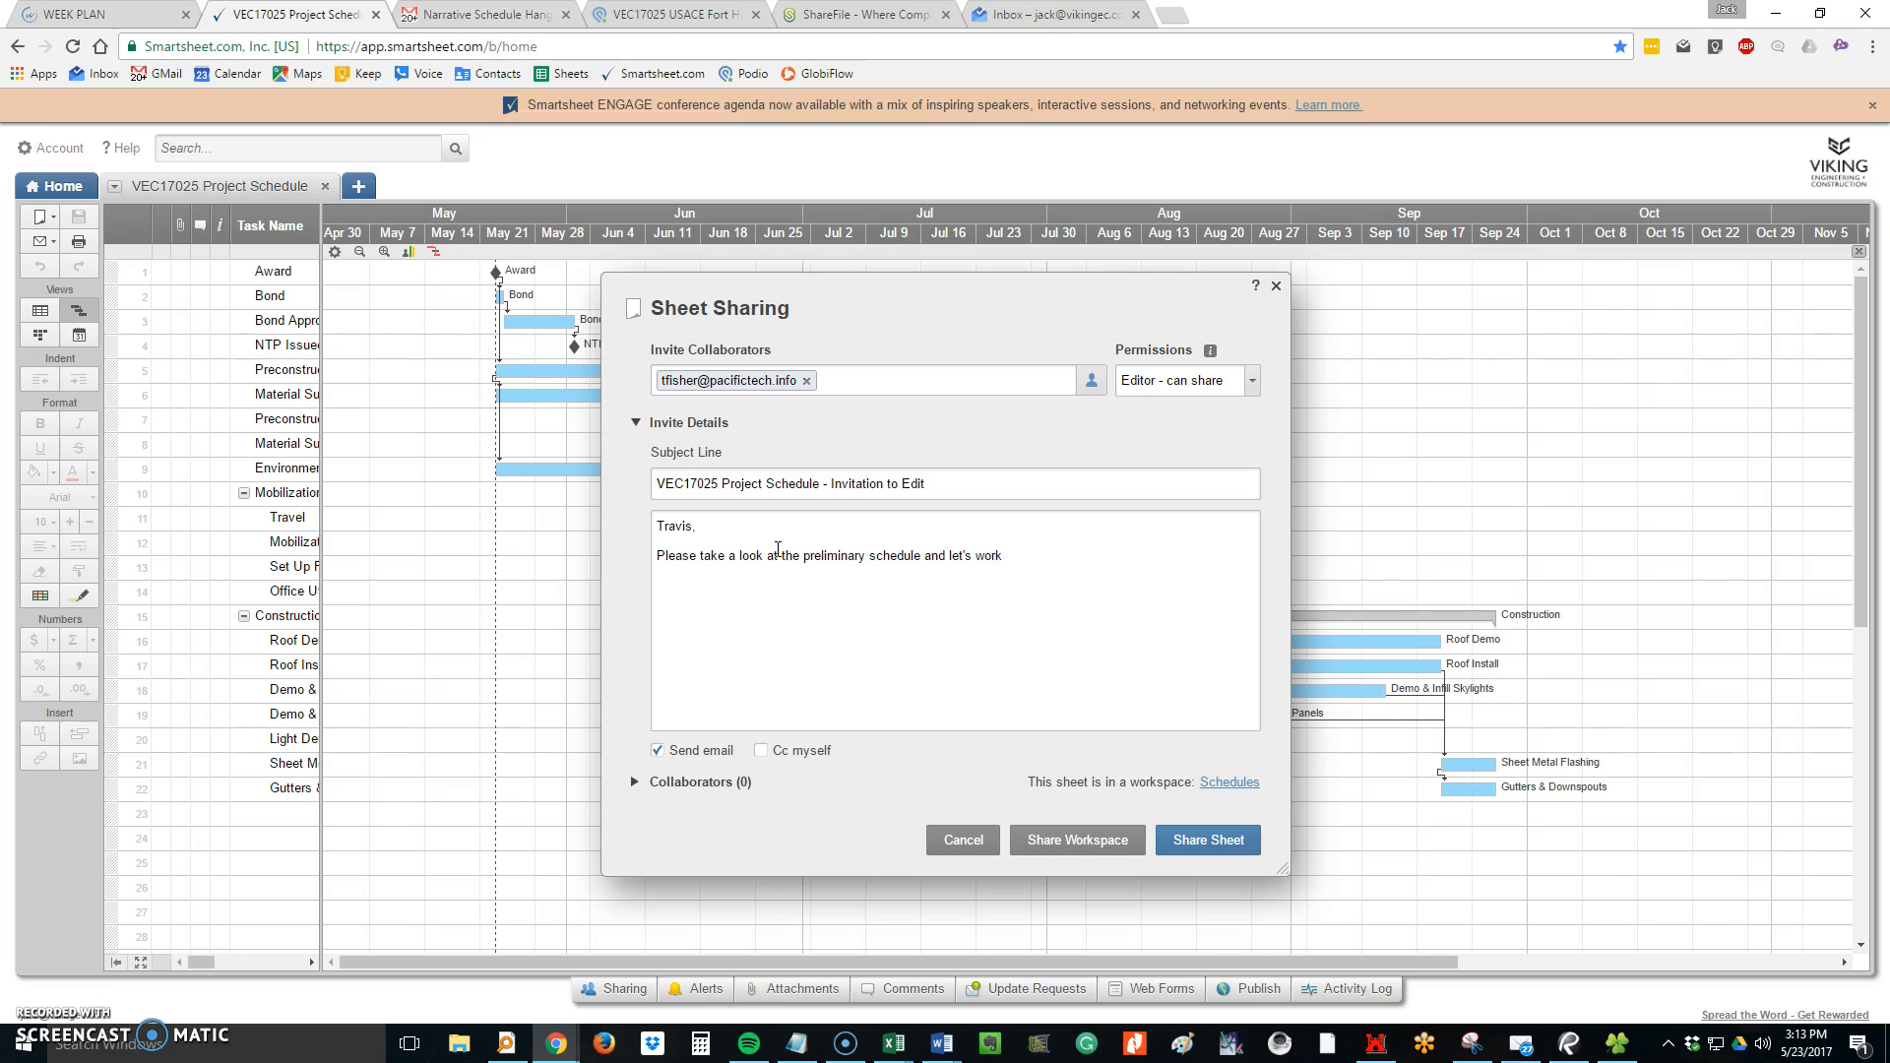
type(" together to finalize ")
type("thi")
type("s. Thanks. ")
type("- Jack")
Share the sheet with the invited collaborator, then widen the task grid to show the full task names and durations
left_click(1065, 842)
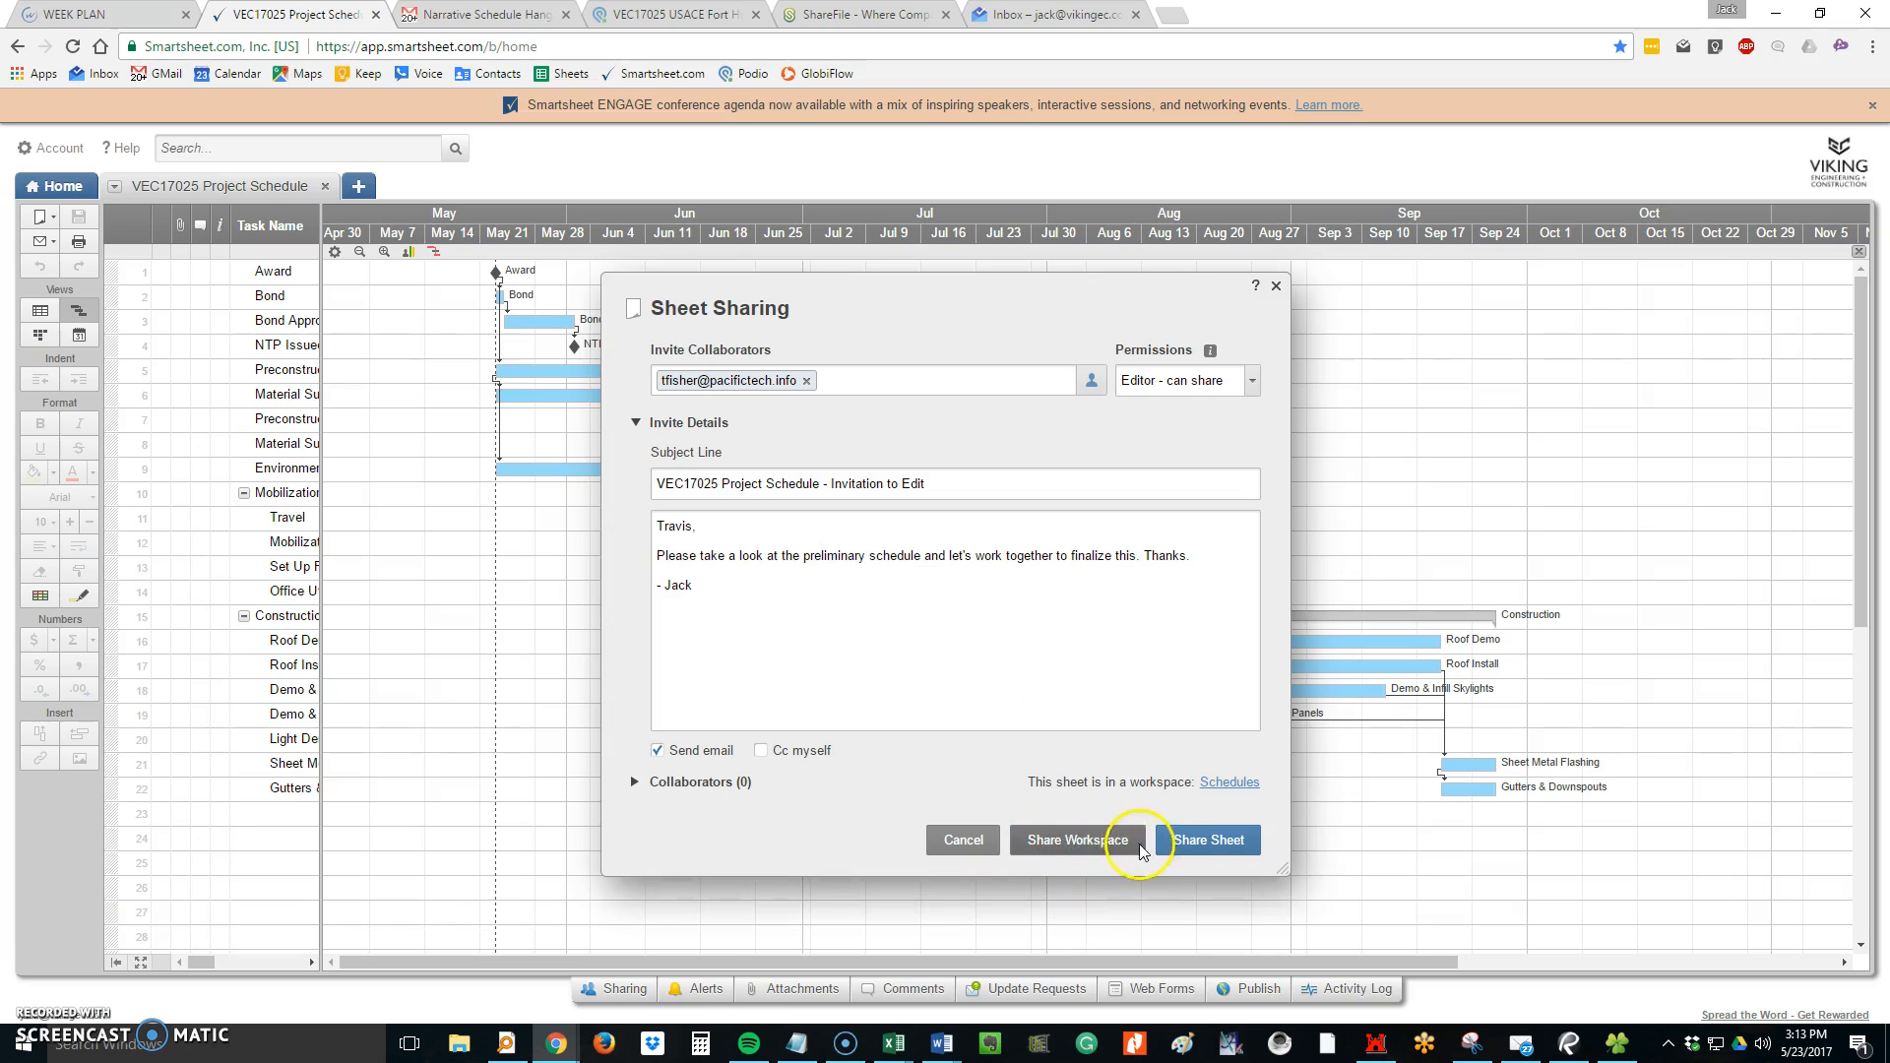
left_click(1221, 849)
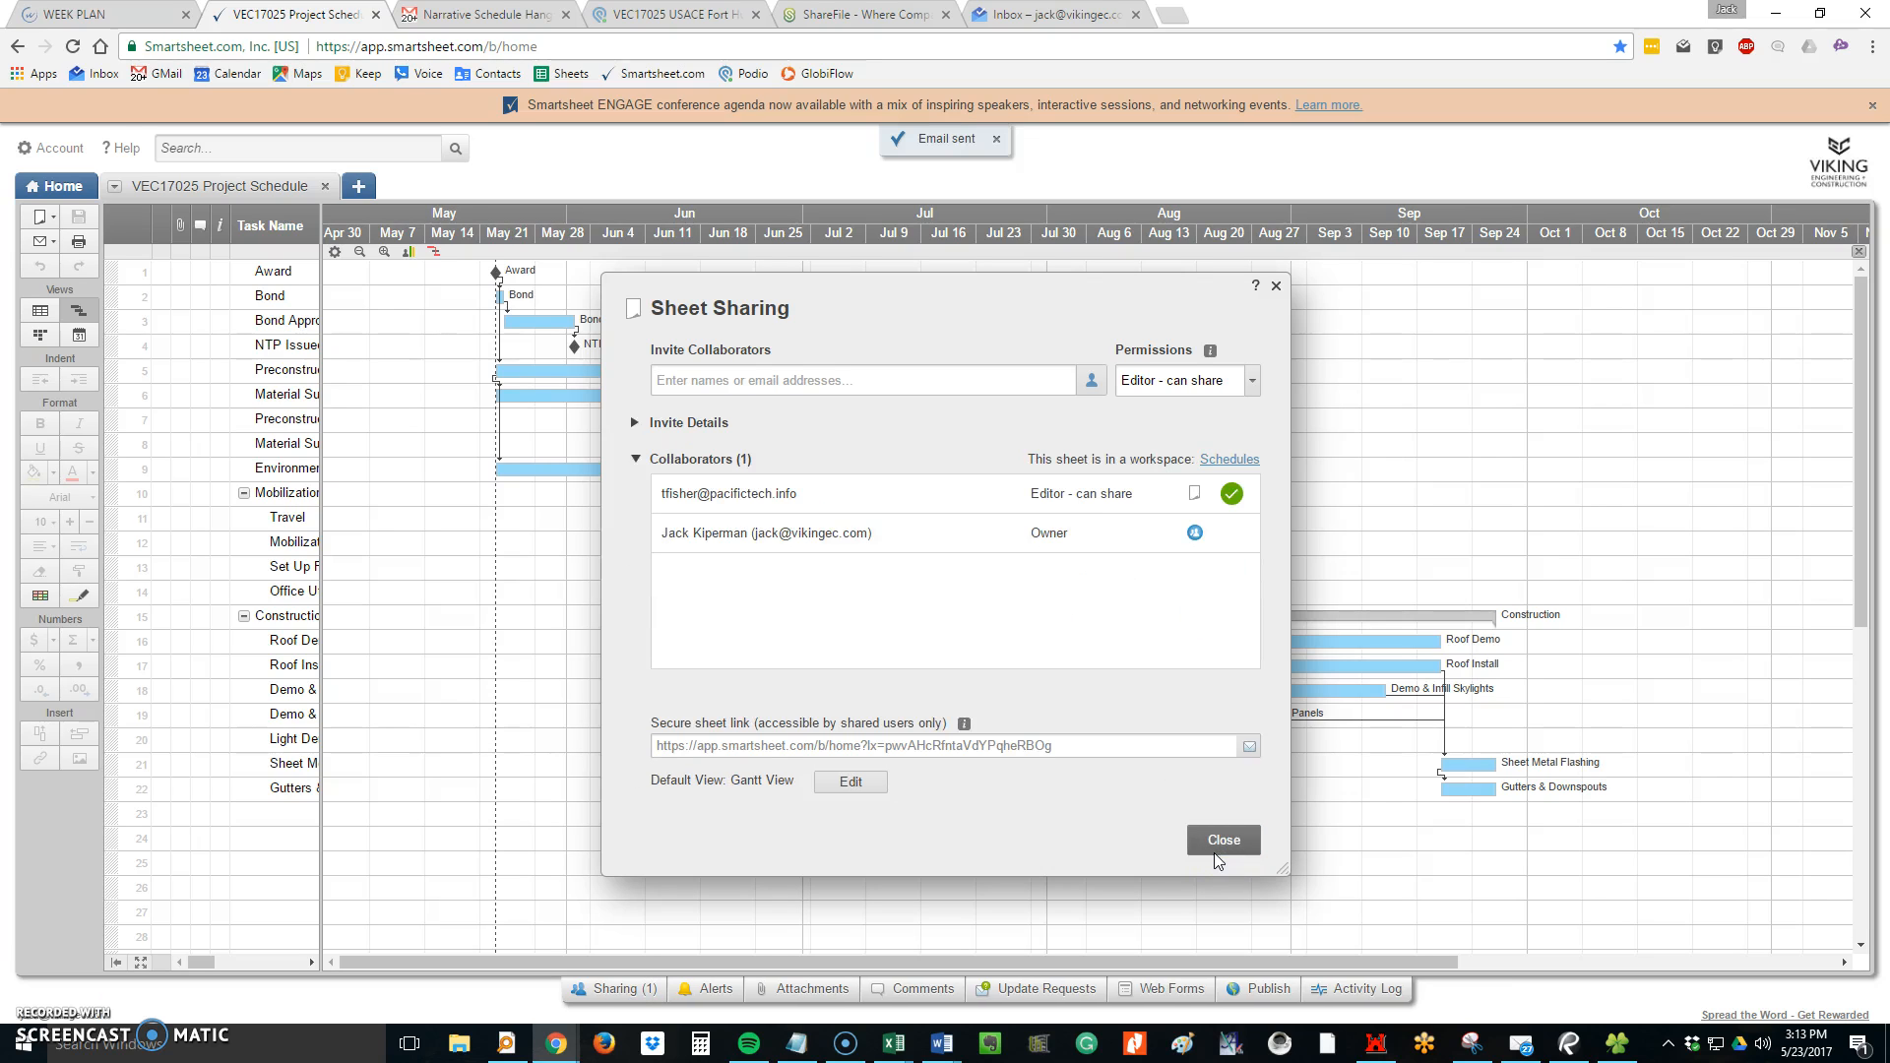
left_click(1215, 846)
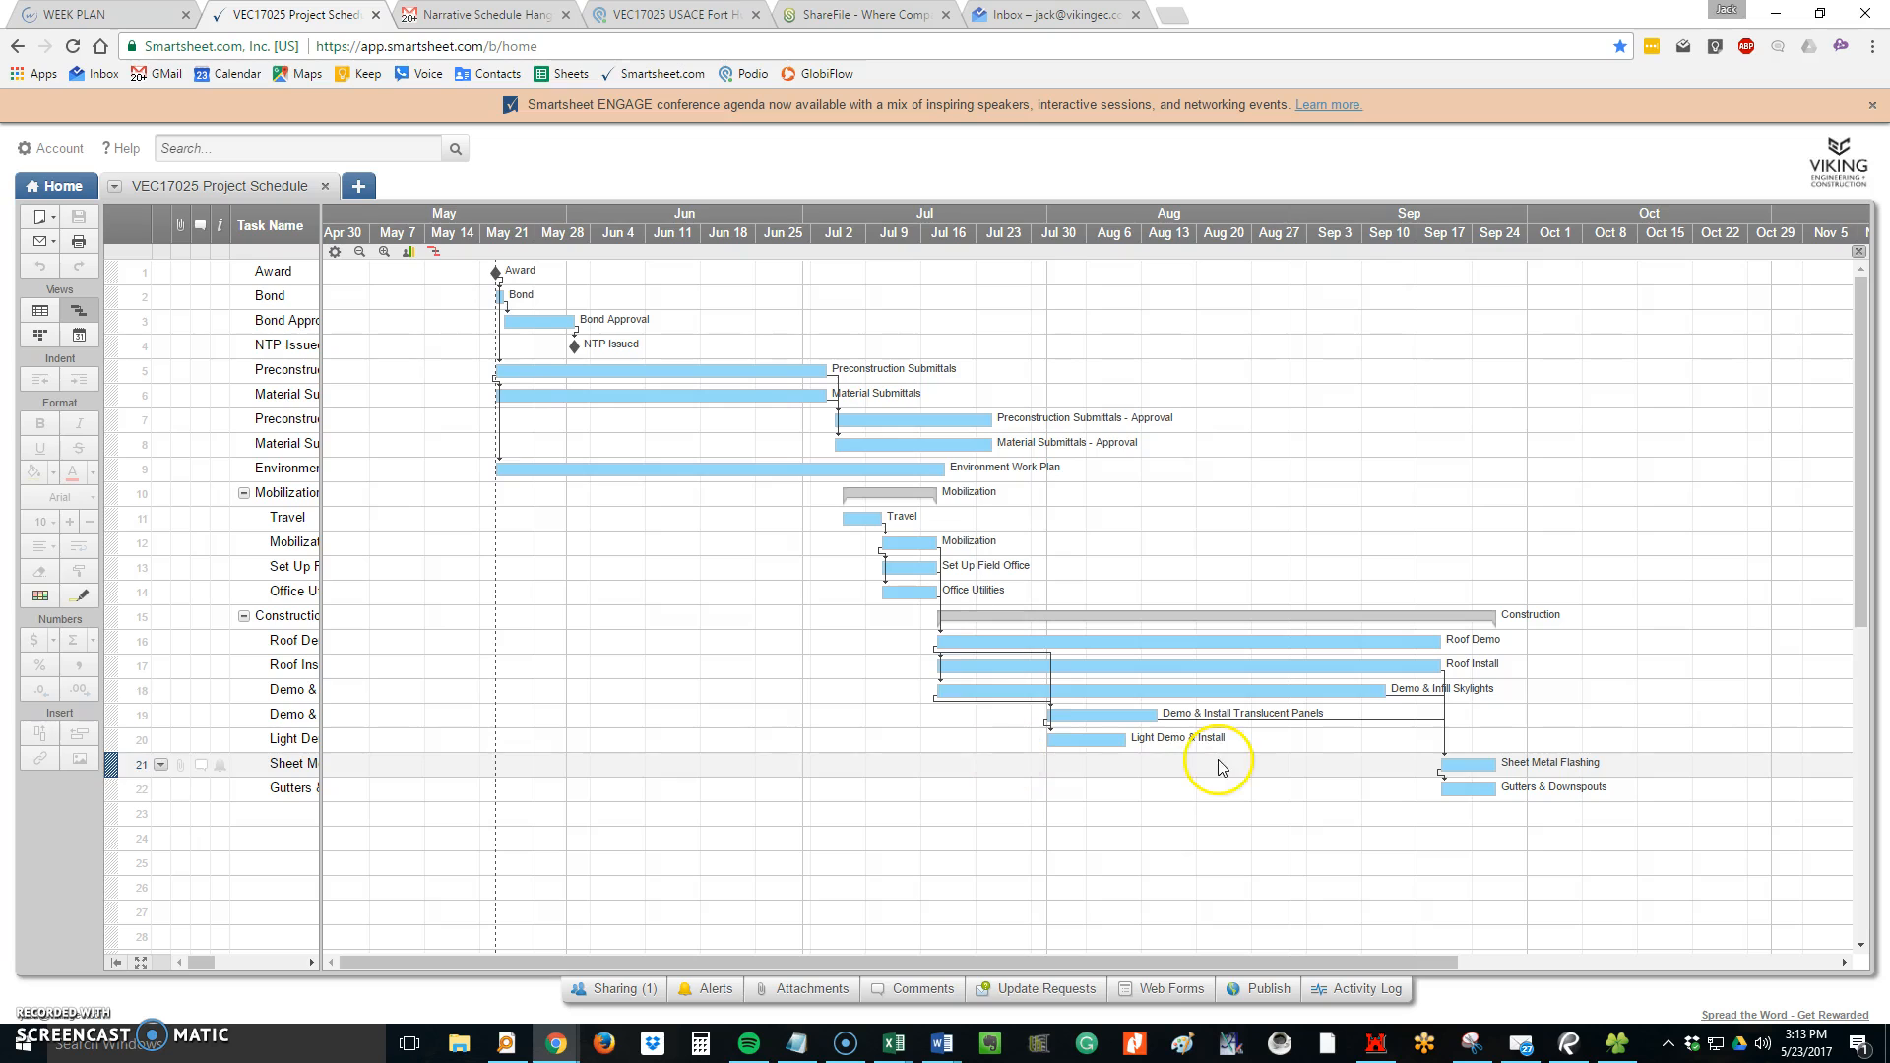
left_click_drag(319, 553, 591, 607)
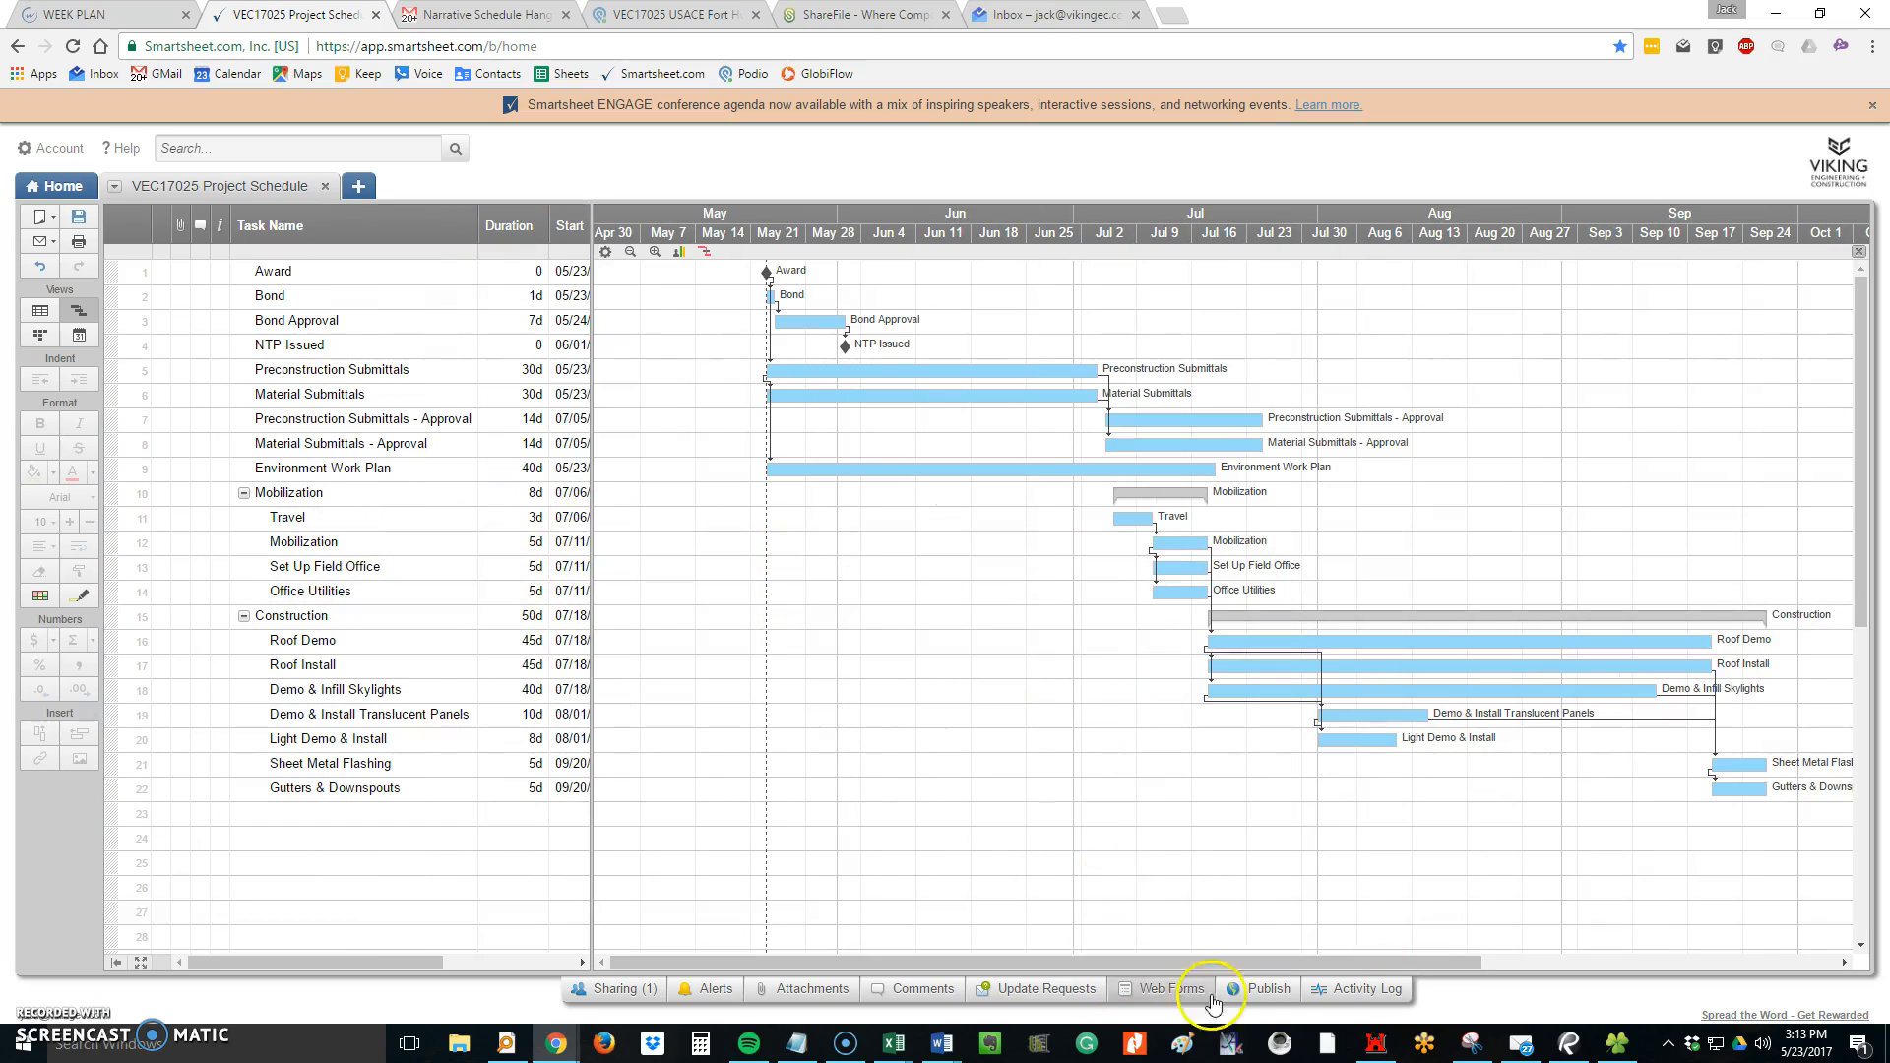